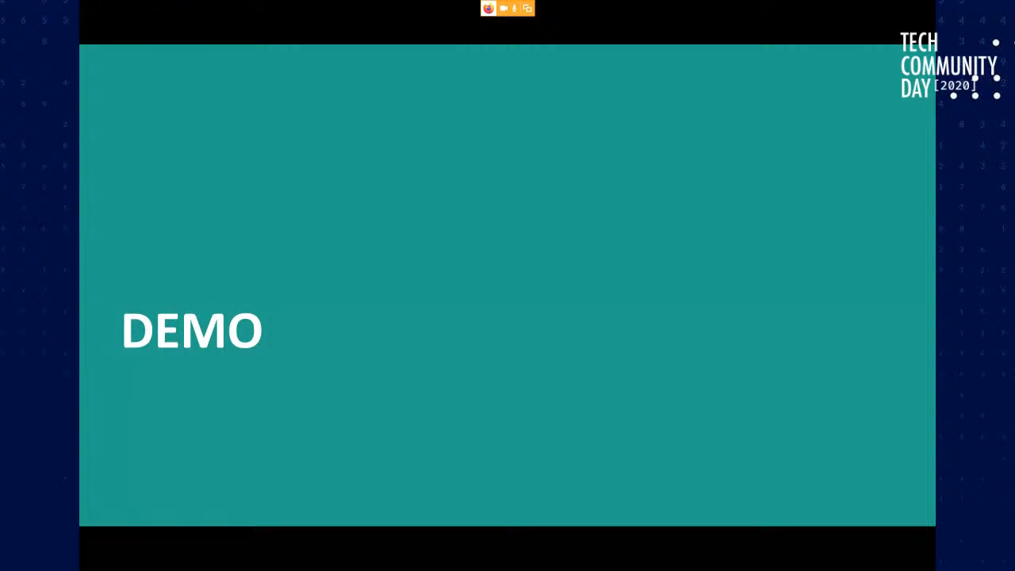
Switch from the presentation slides to Power BI Desktop with the AdventureWorksDW report open on a blank page
key("alt+Tab")
key("alt+Tab")
key("alt+Tab")
key("alt+Tab")
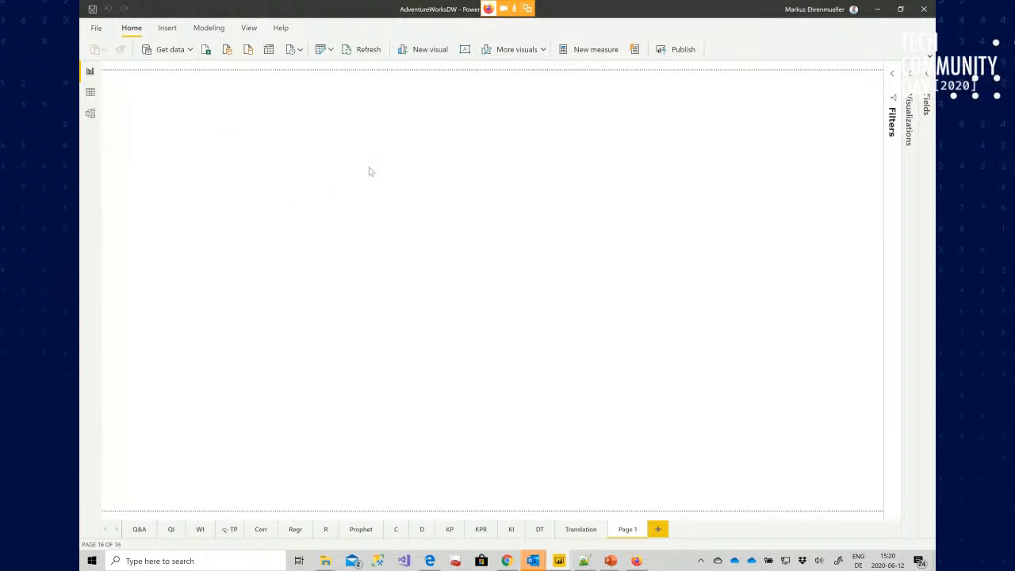
Add a Q&A visual to the blank page and ask it for sales amount
double_click(283, 132)
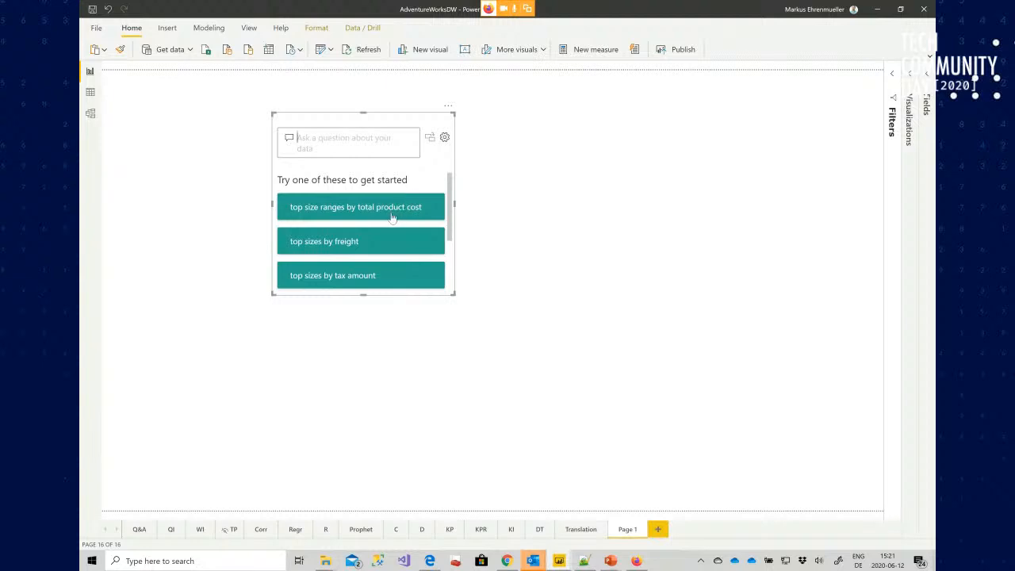
left_click(370, 137)
type("sales ")
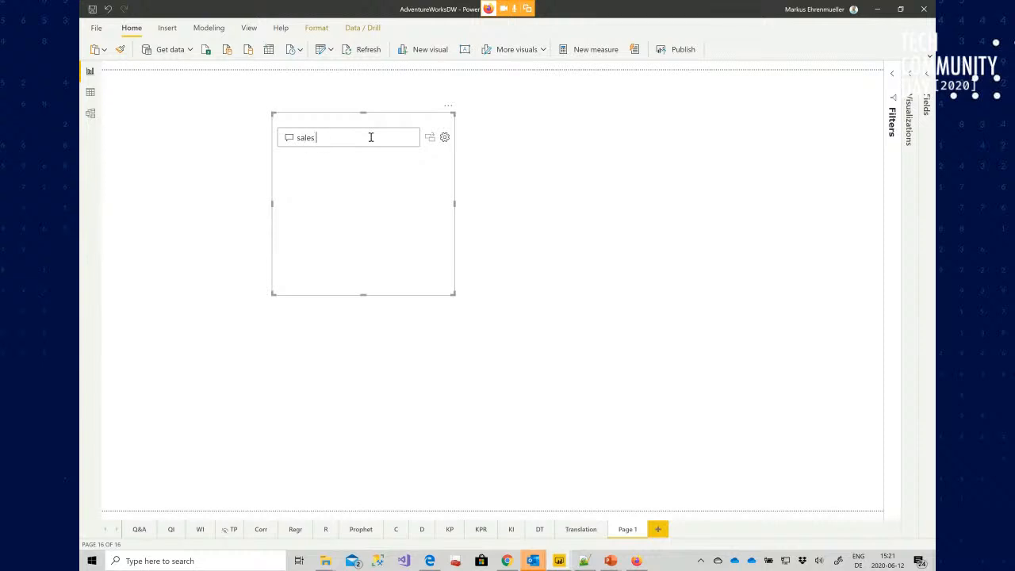
type("amount")
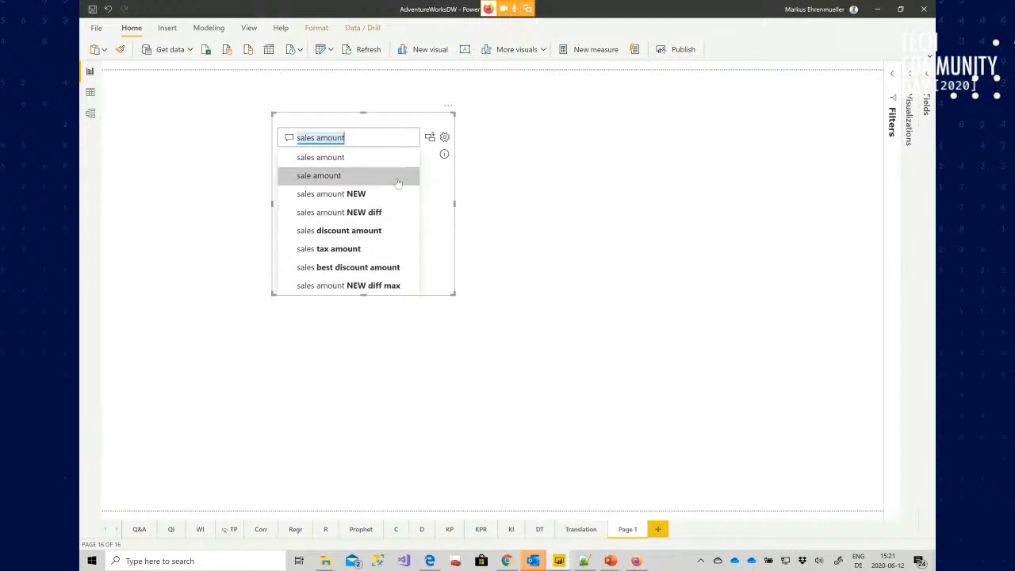
left_click(447, 186)
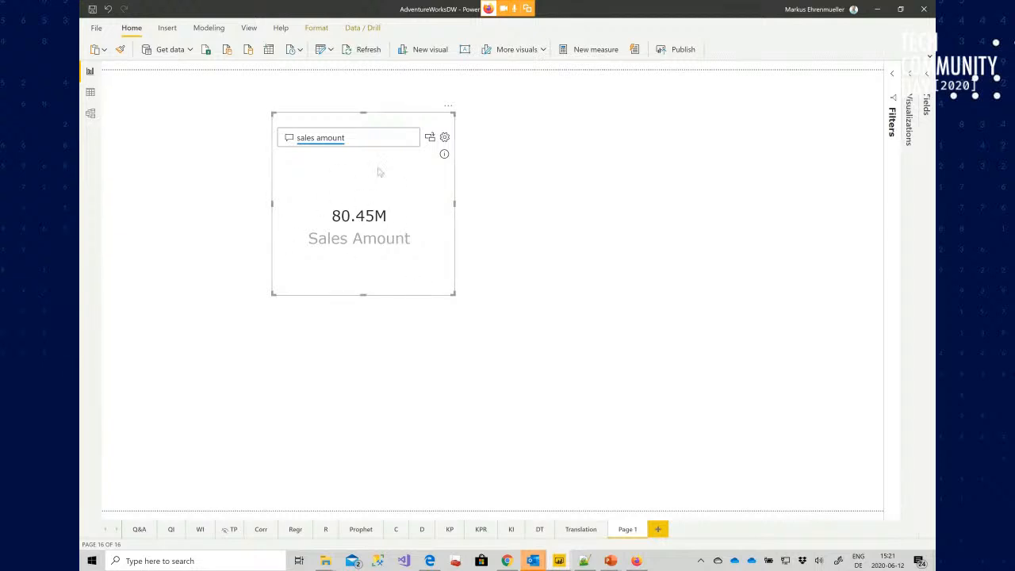
Extend the Q&A question to "sales amount by category"
triple_click(378, 139)
left_click(378, 138)
type("by category")
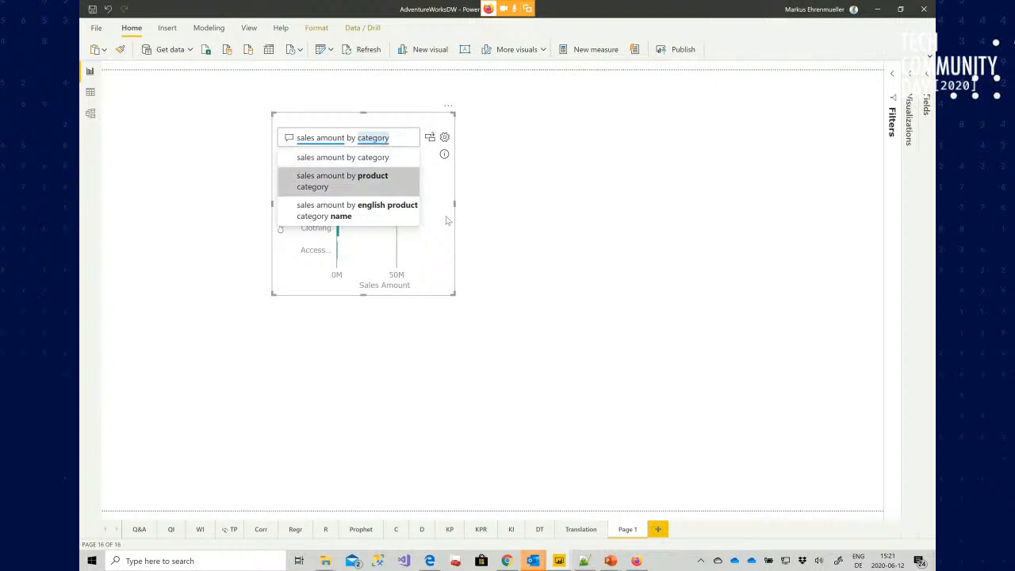
left_click(498, 210)
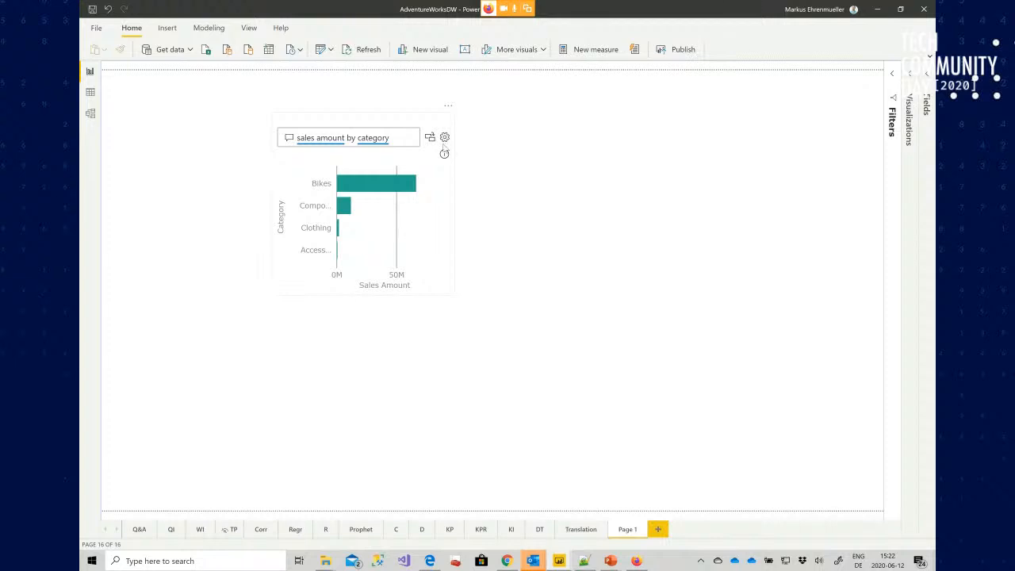
Move the category Q&A visual to the page's top-left corner and enlarge it to fill the upper-left quarter
left_click_drag(377, 117, 207, 77)
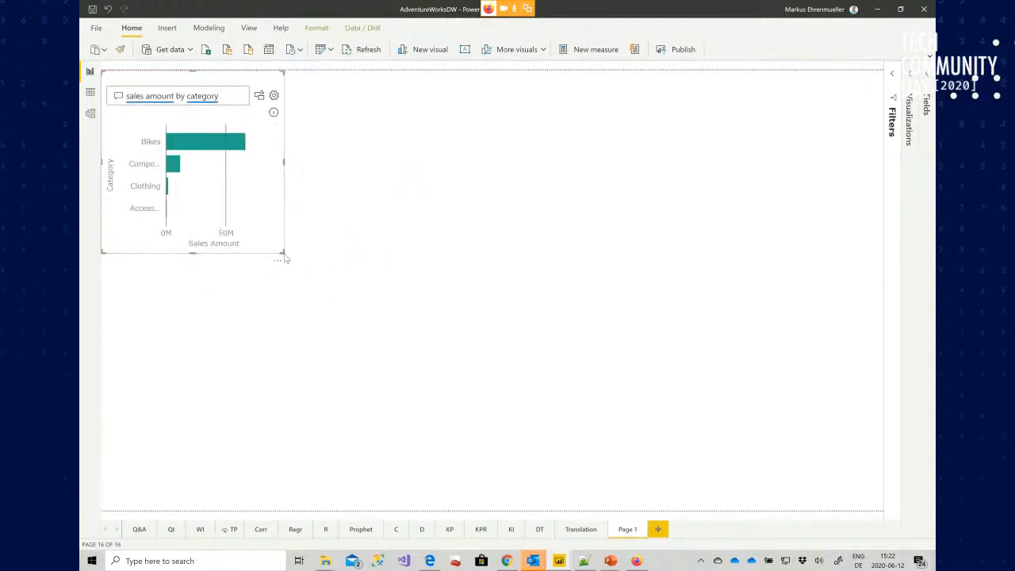
left_click_drag(283, 252, 491, 294)
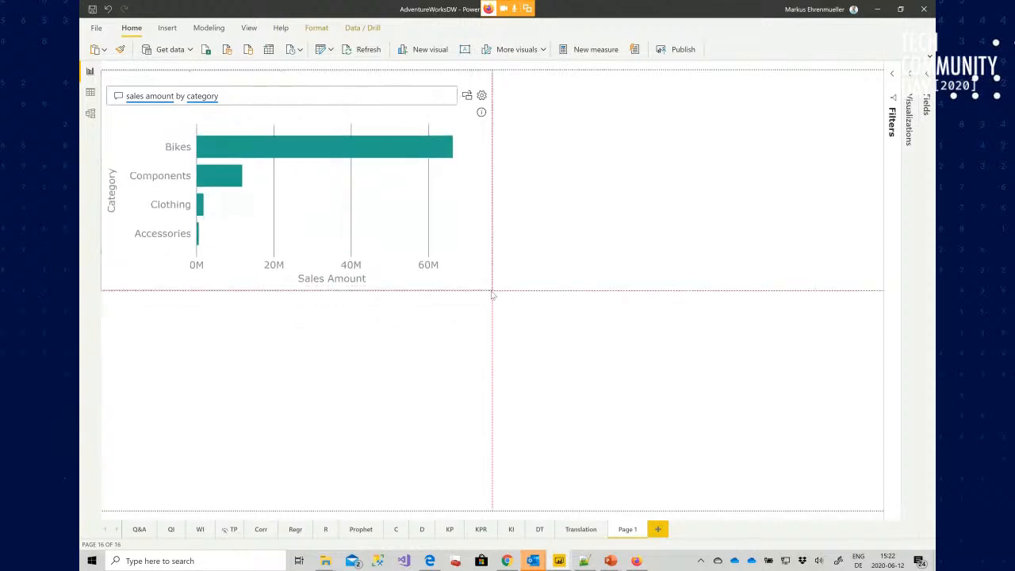
Add a second Q&A visual in the upper-right quarter asking "sales amount by promotion for 2013"
left_click(610, 141)
double_click(610, 141)
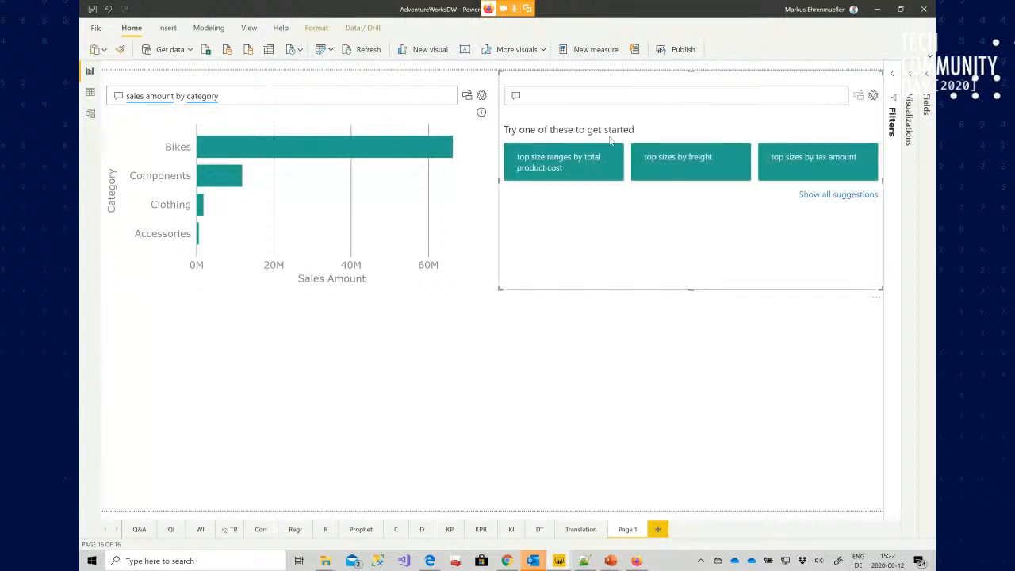
type("sales amo")
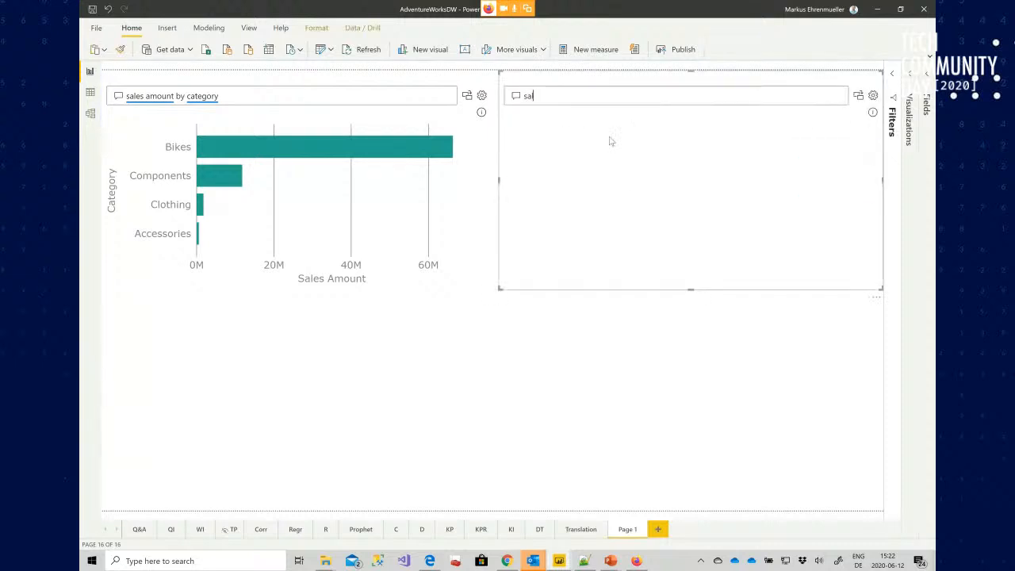
type("unt by promoition")
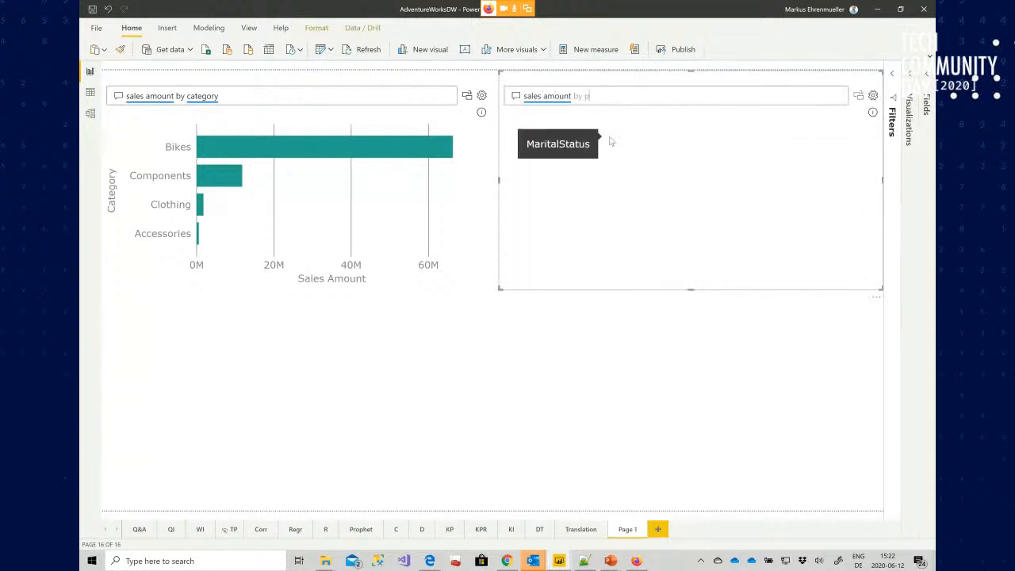
key("BackSpace")
key("BackSpace")
key("BackSpace")
key("BackSpace")
key("BackSpace")
key("BackSpace")
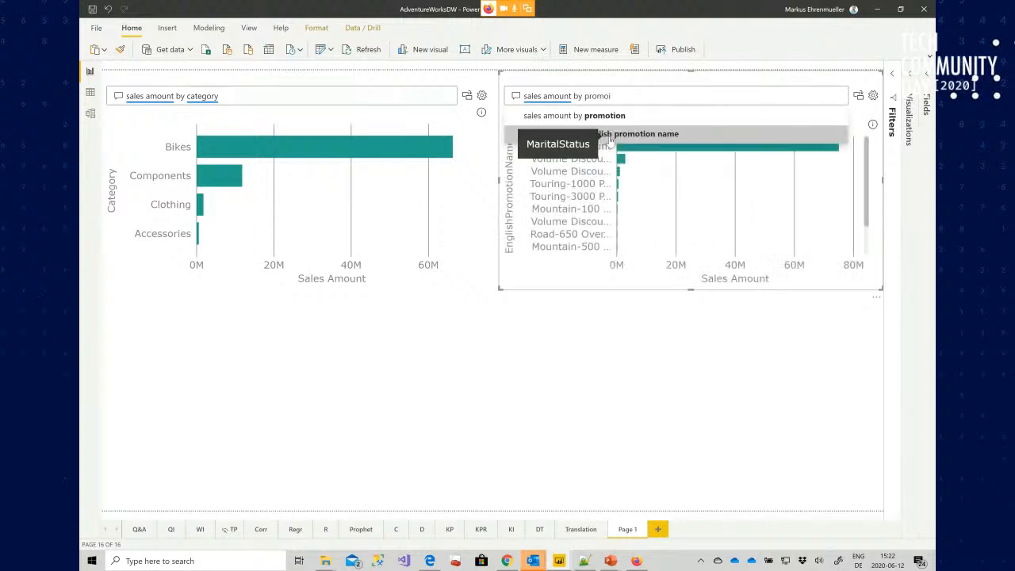
type("otion")
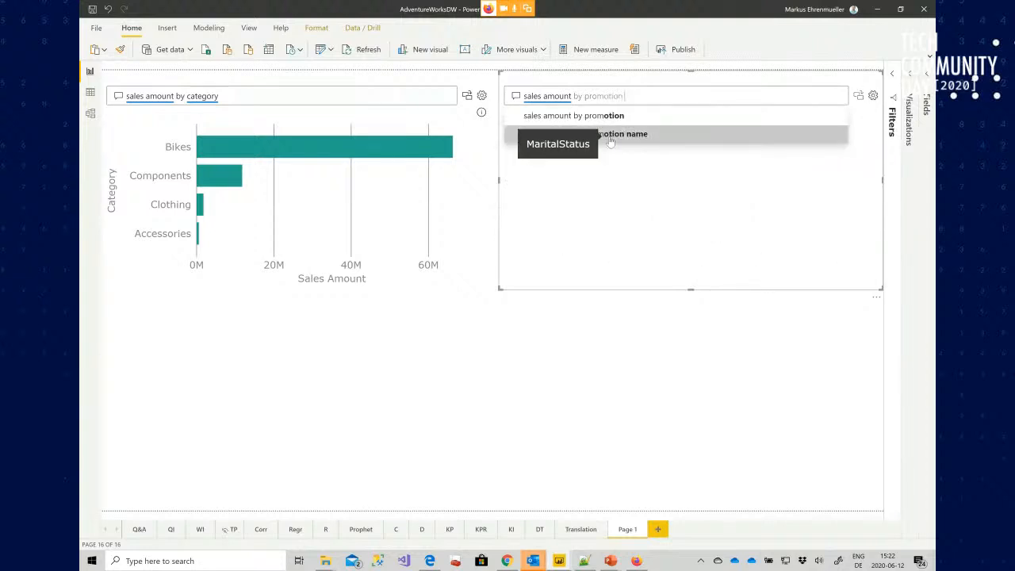
type(" for 2013")
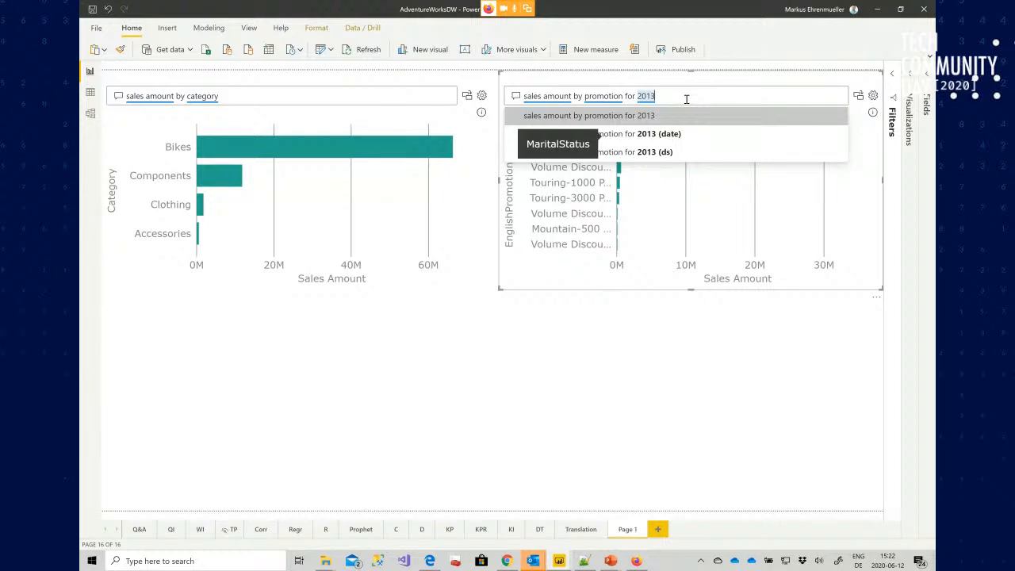
key("Return")
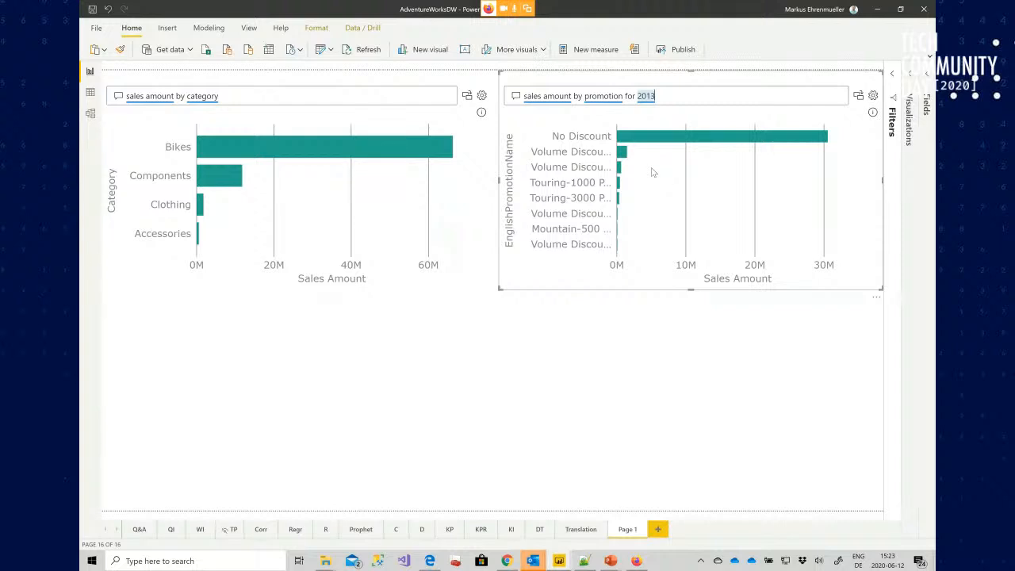
Turn the promotion Q&A answer into a standard visual and expand the Visualizations and Filters panes
left_click(858, 96)
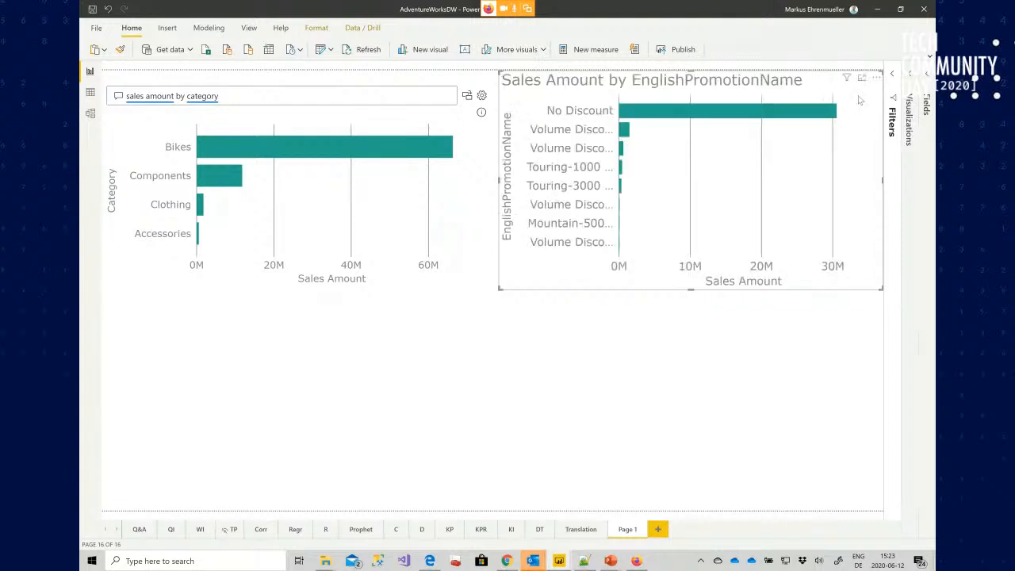
mouse_move(673, 110)
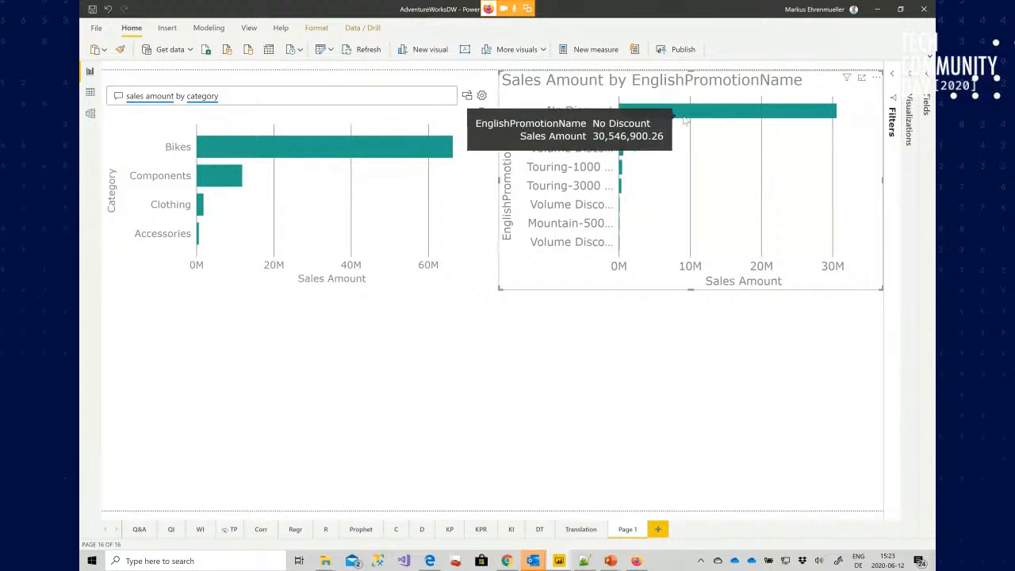
left_click(914, 76)
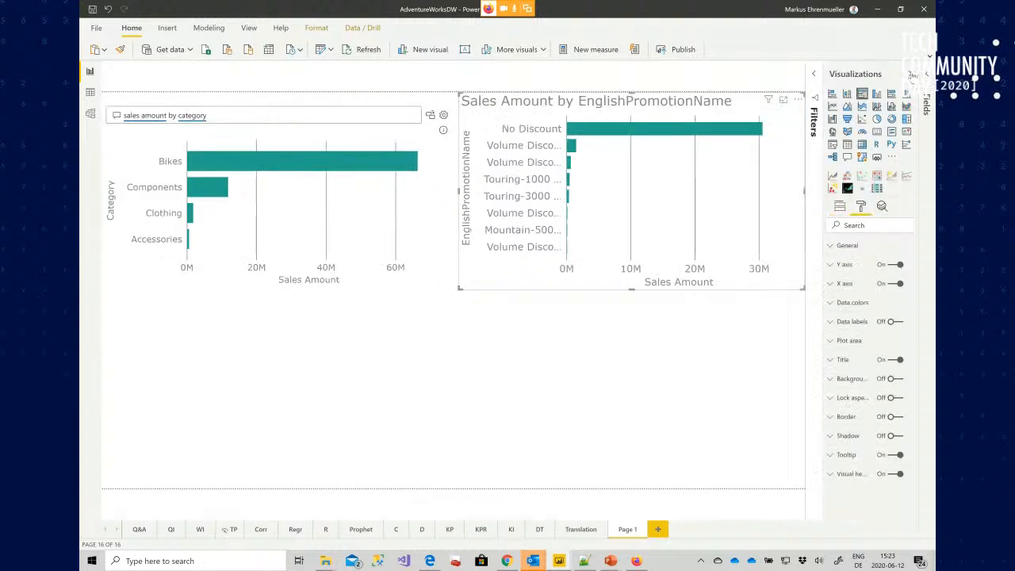
left_click(814, 76)
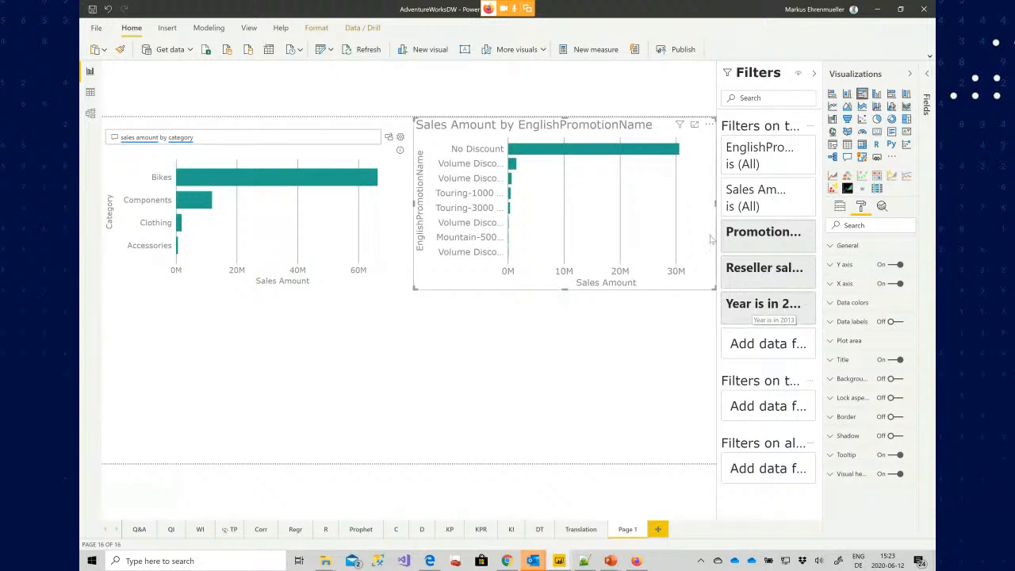
Exclude the No Discount promotion from the promotion chart, then collapse the Filters, Visualizations and Fields panes
right_click(622, 156)
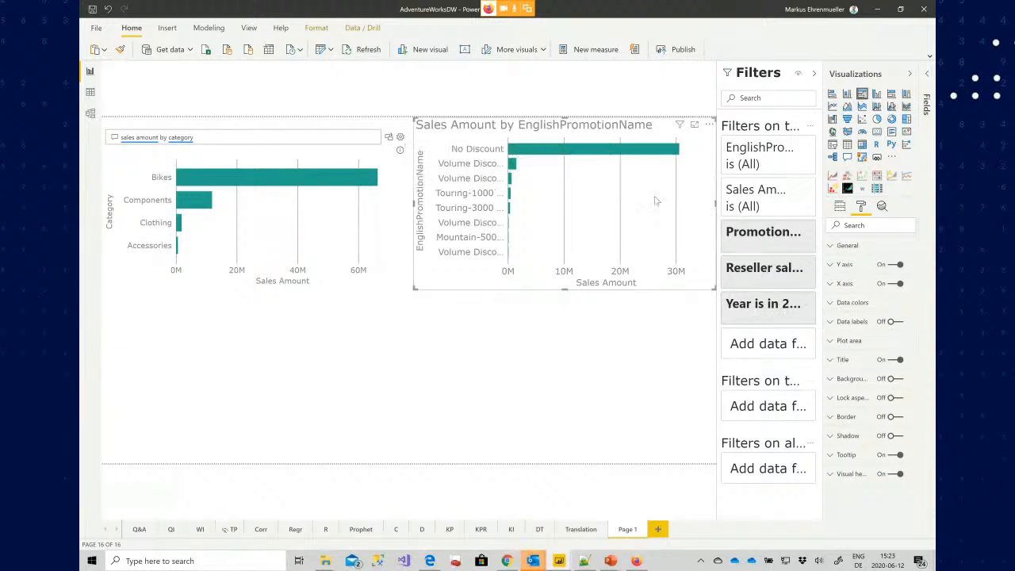
left_click(651, 195)
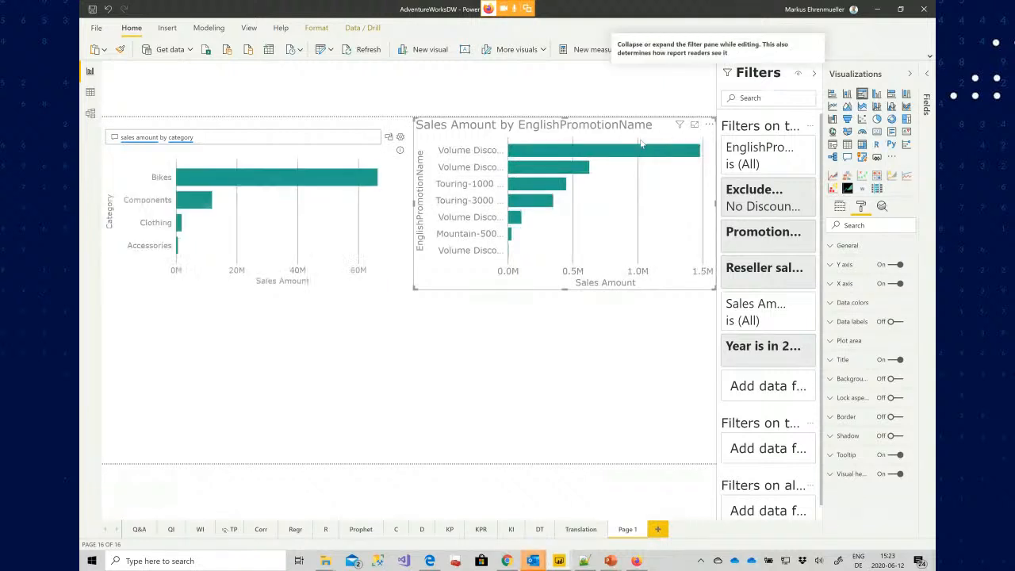
left_click(814, 75)
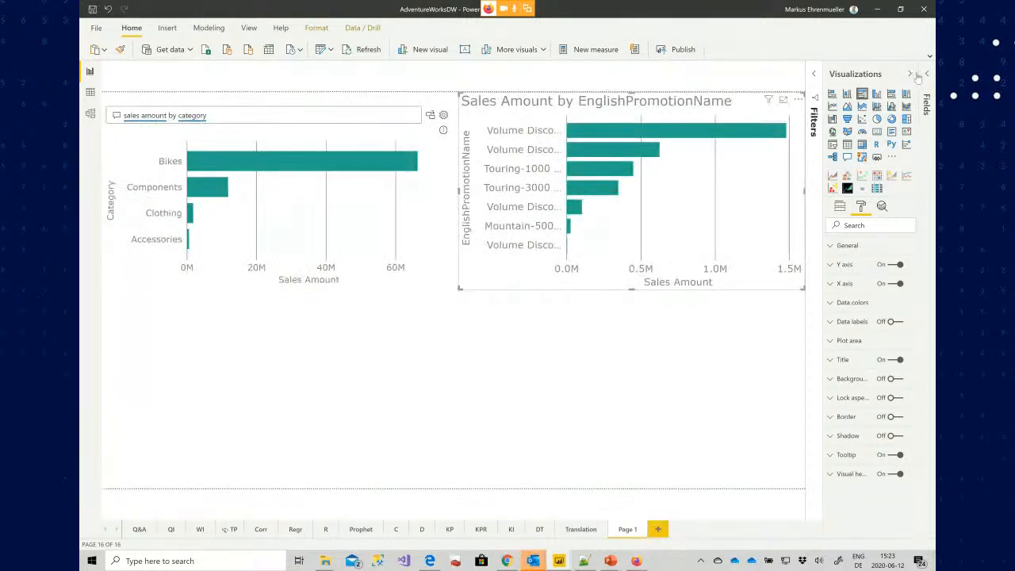
left_click(910, 75)
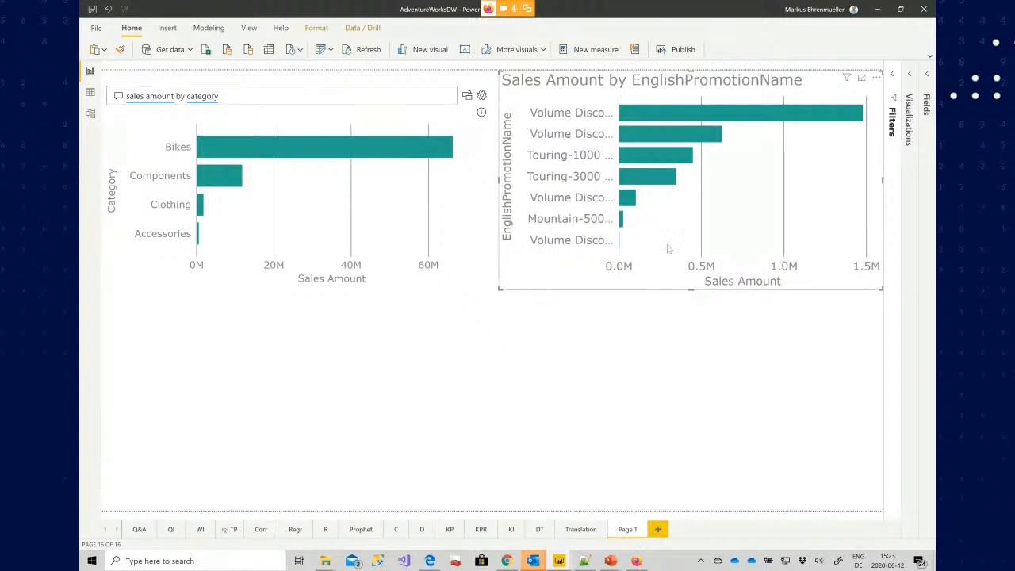
left_click(929, 75)
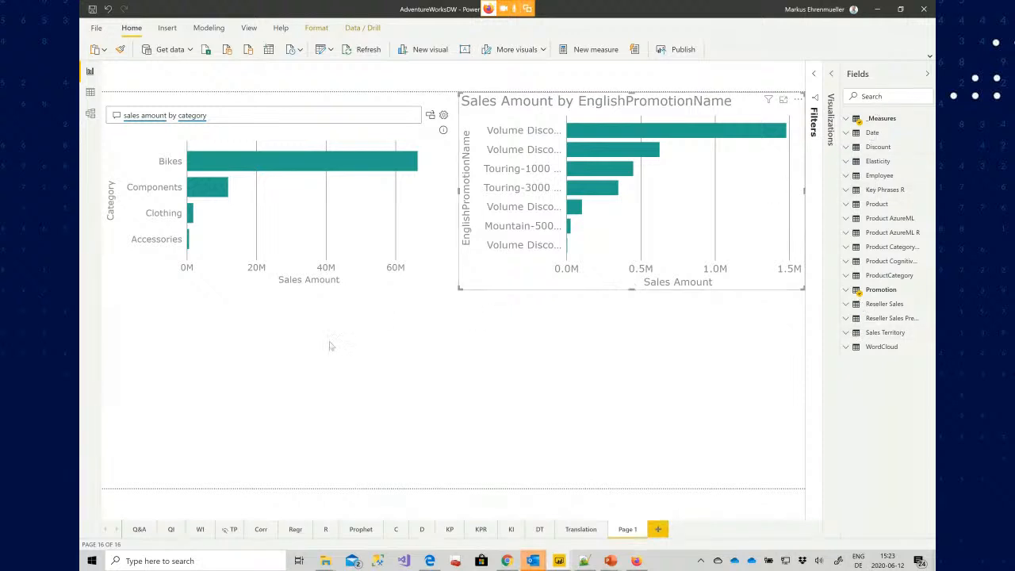
left_click(927, 74)
Add a Q&A visual in the lower-left quarter asking "sales amount by sales territory group"
double_click(300, 349)
type("sales amount by")
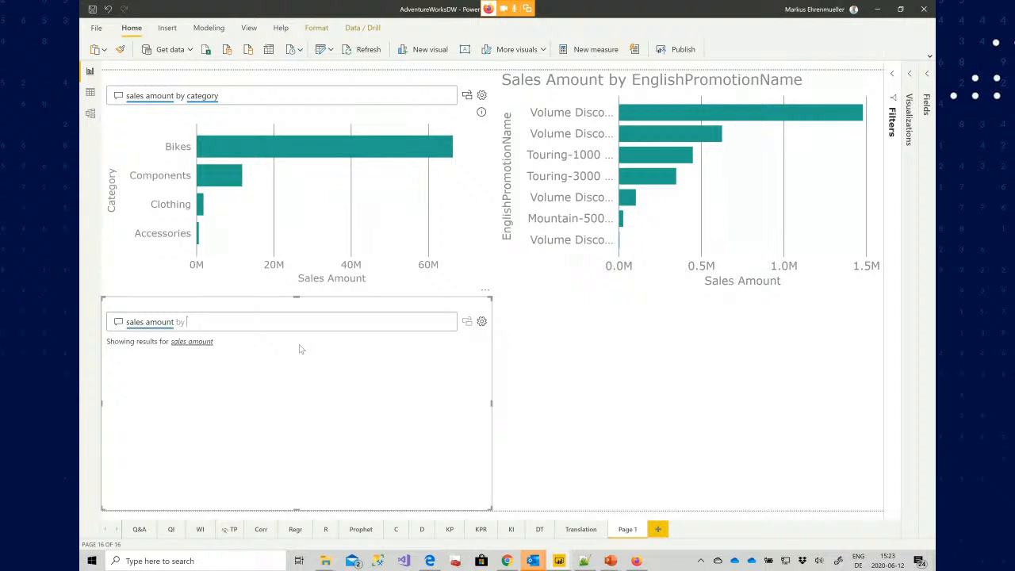
type(" territor")
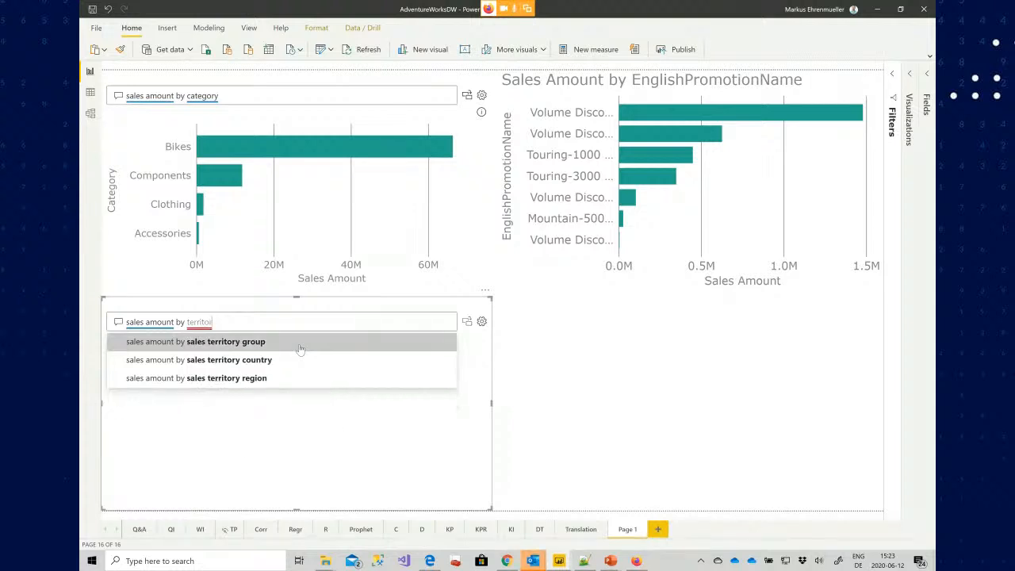
key("Down")
key("Down")
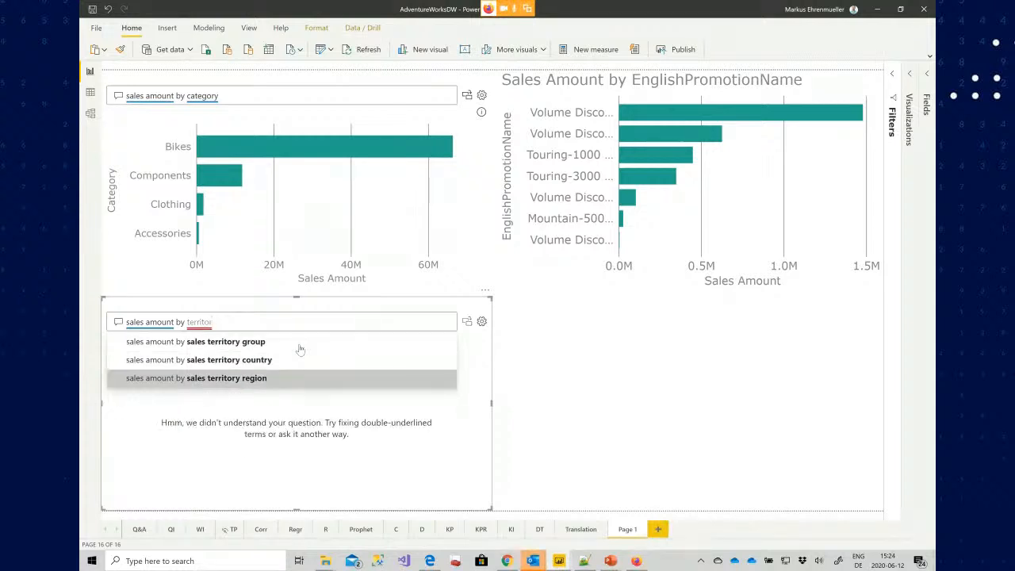
left_click(299, 343)
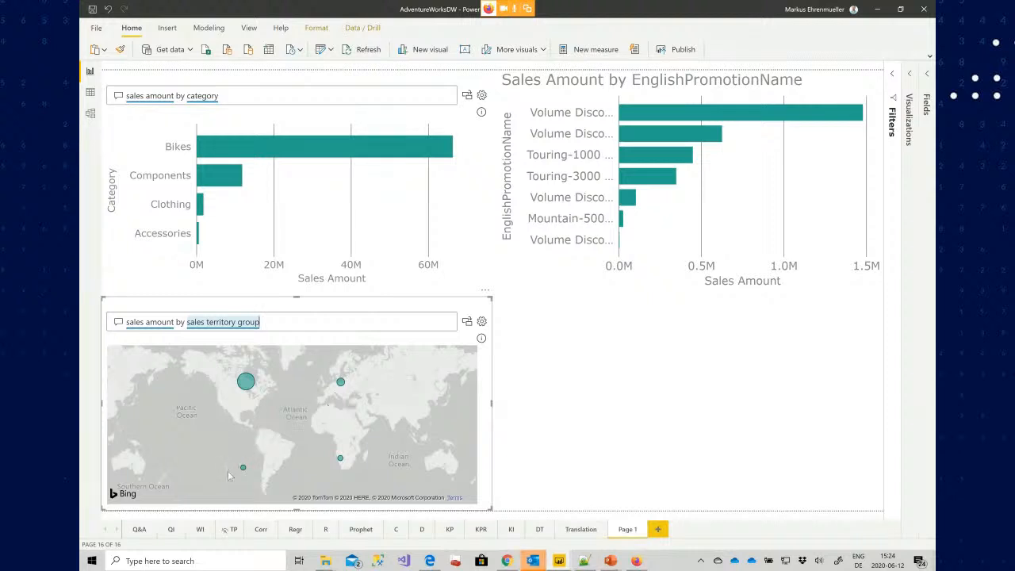
Append "as bar" to the territory question to show it as a bar chart
mouse_move(244, 467)
mouse_move(341, 464)
type("as barc")
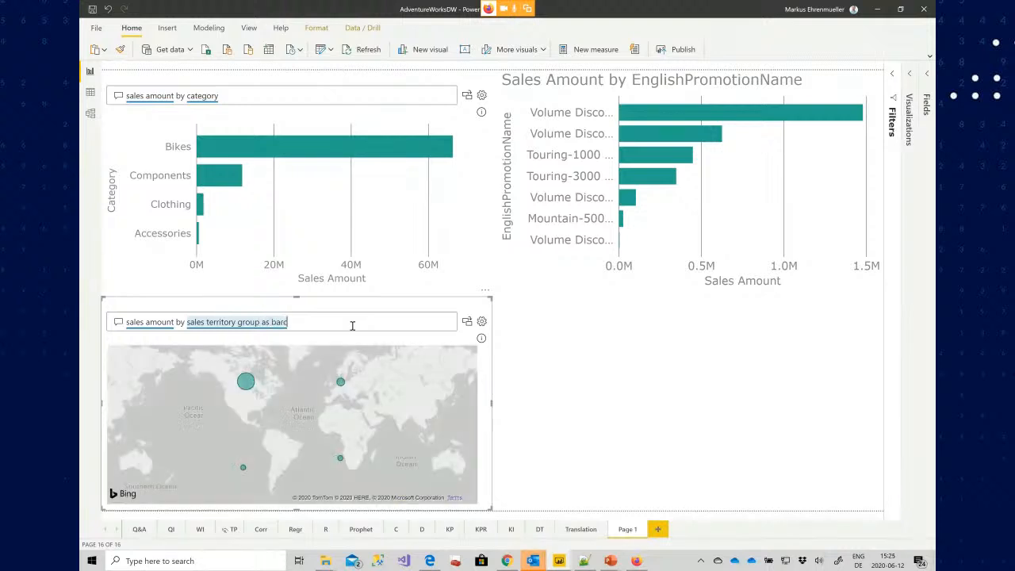
key("BackSpace")
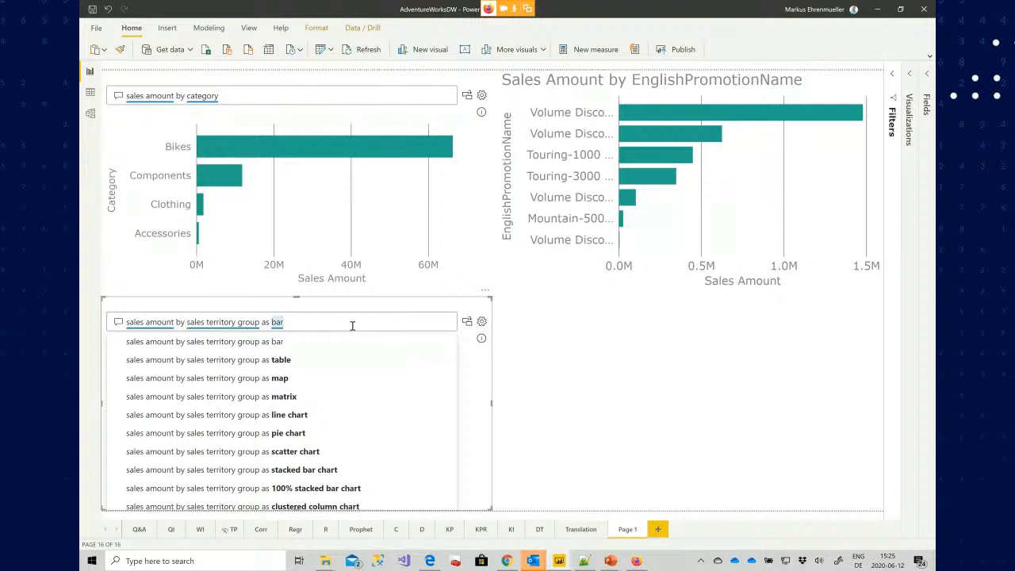
left_click(543, 364)
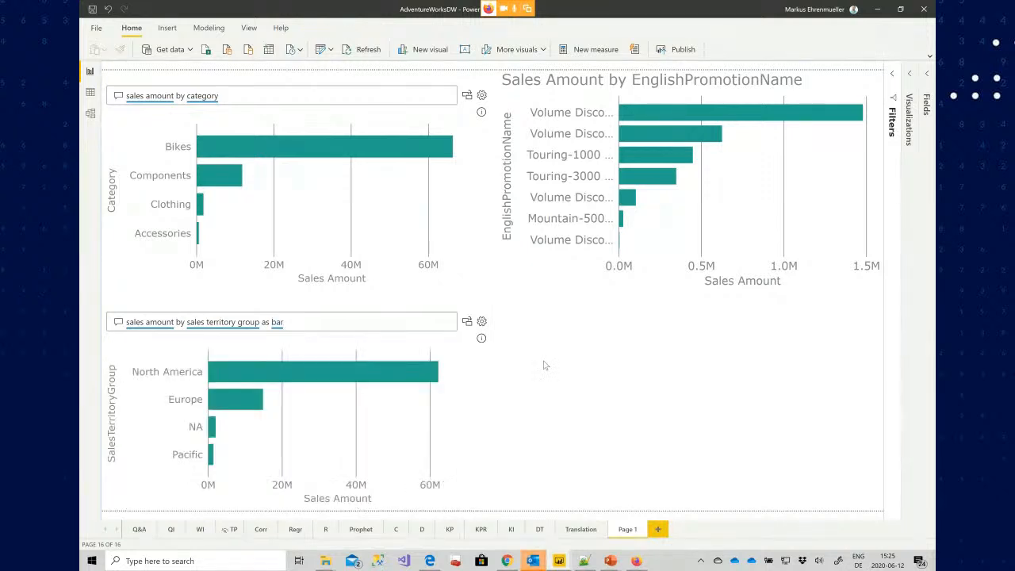
Add a Q&A visual in the empty lower-right quarter asking "sales amount by date"
double_click(544, 365)
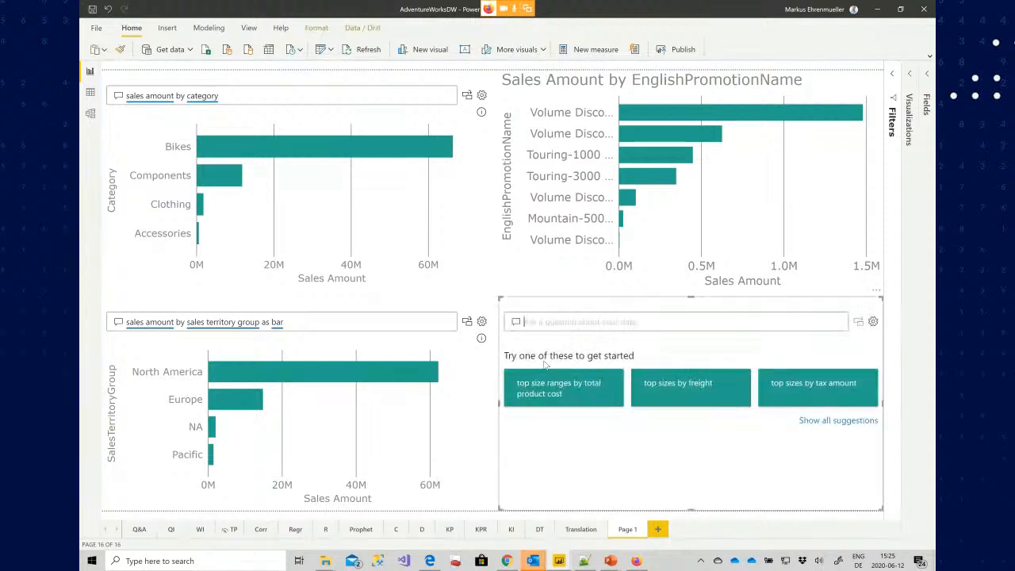
type("sales")
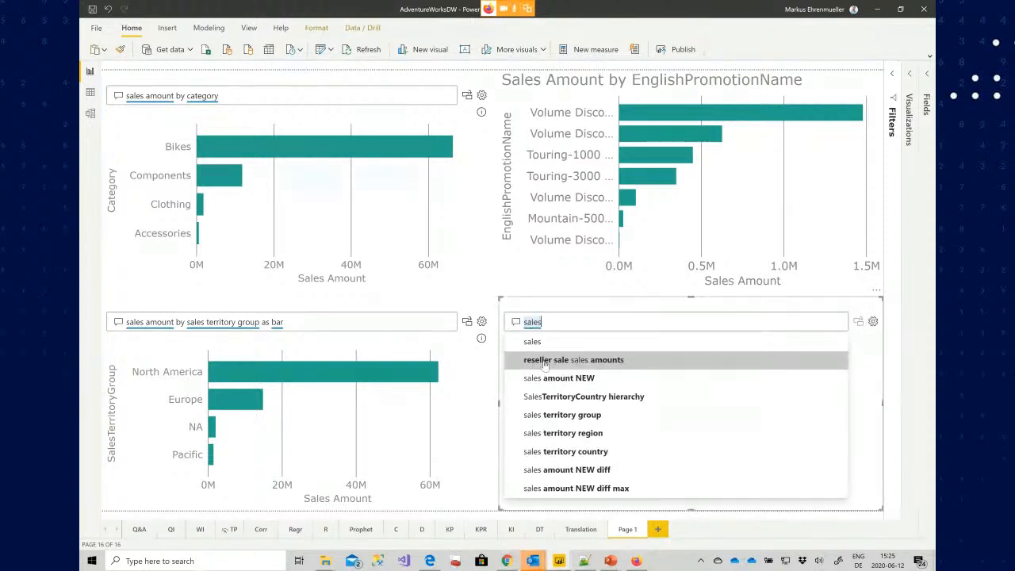
type(" amoun")
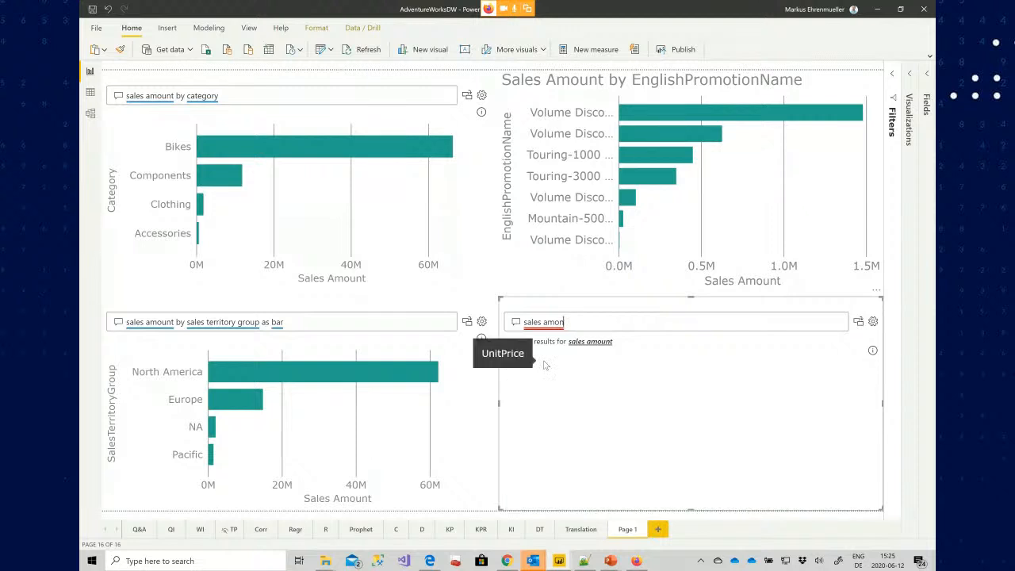
type("t by da")
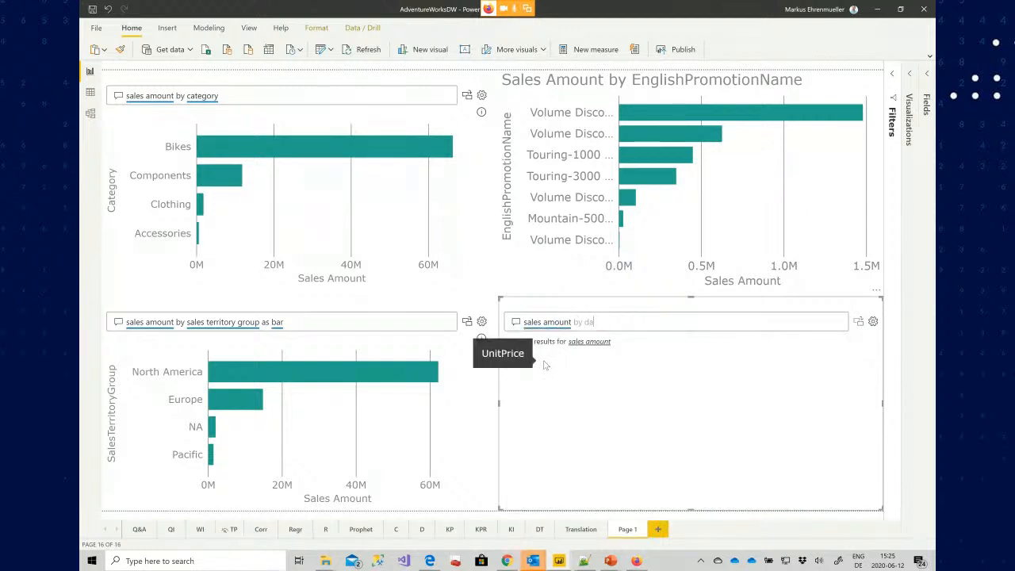
type("te")
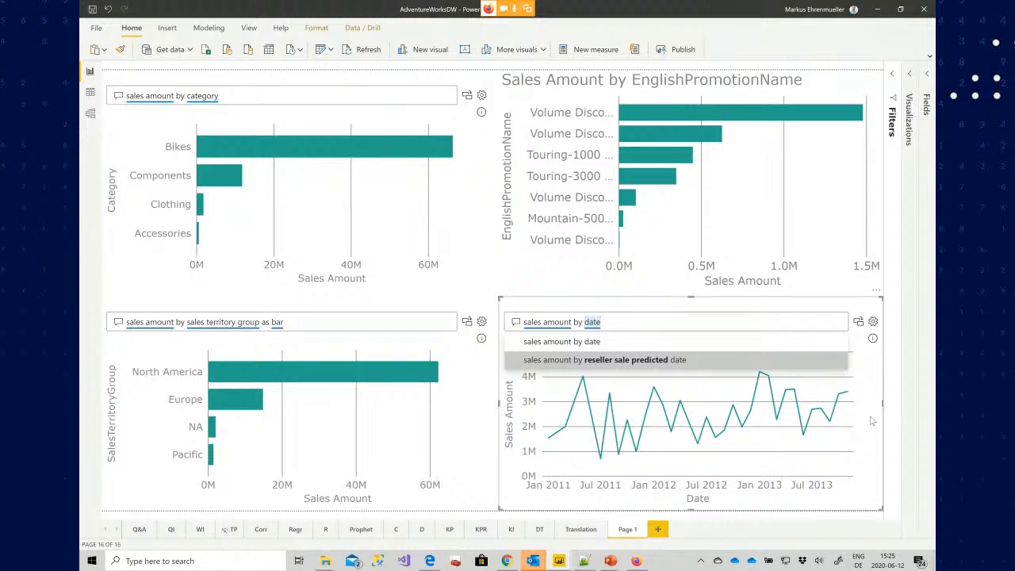
Add a new report page and place a Q&A visual on it asking "sales amount by date"
left_click(658, 531)
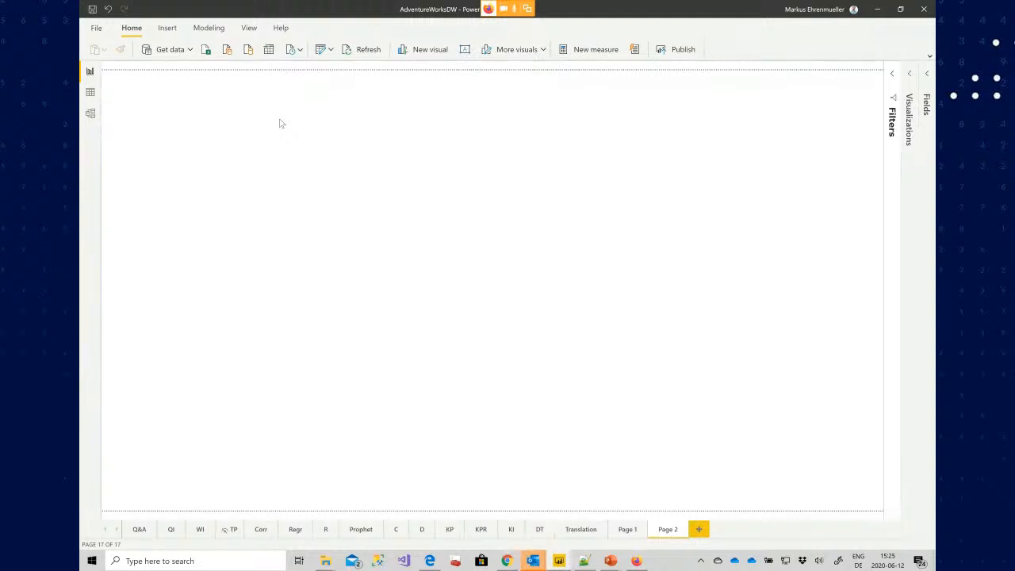
double_click(280, 123)
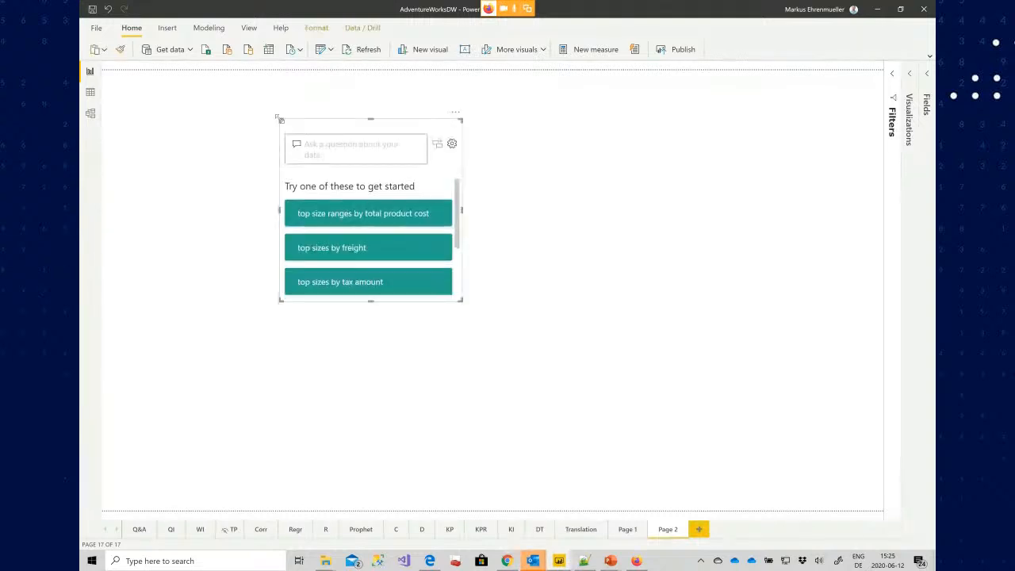
type("sal")
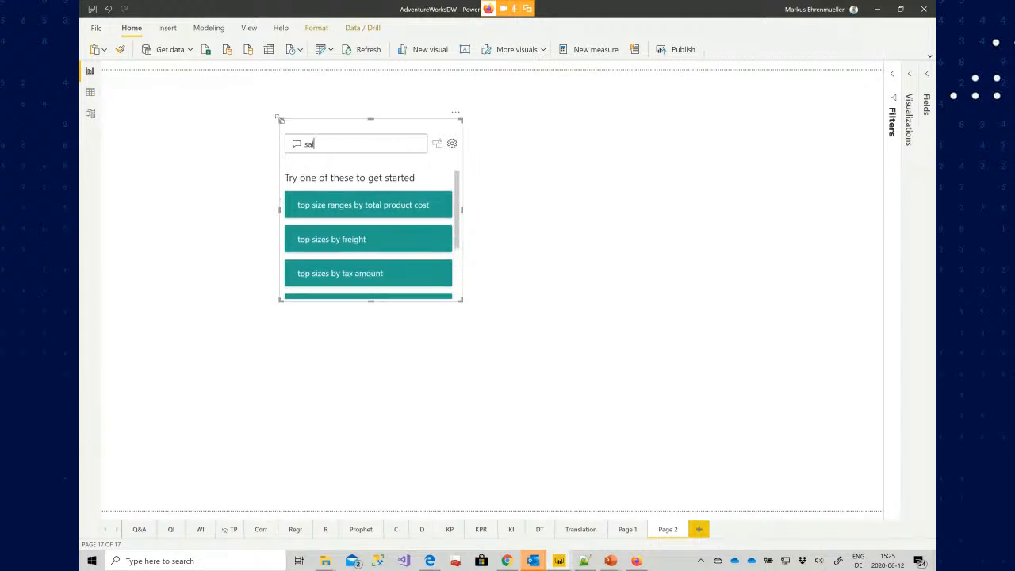
type("es amount")
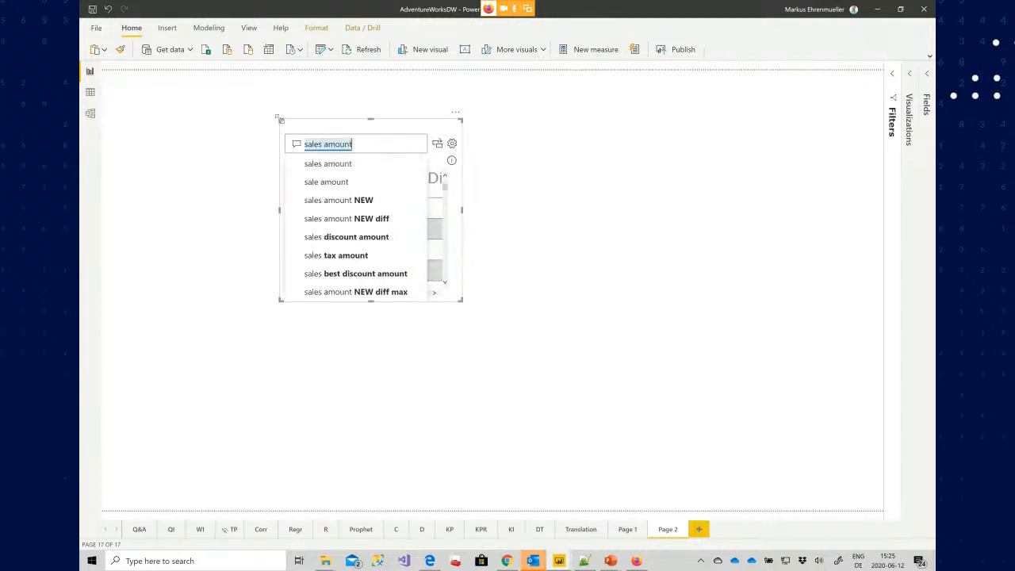
key("Return")
key("Tab")
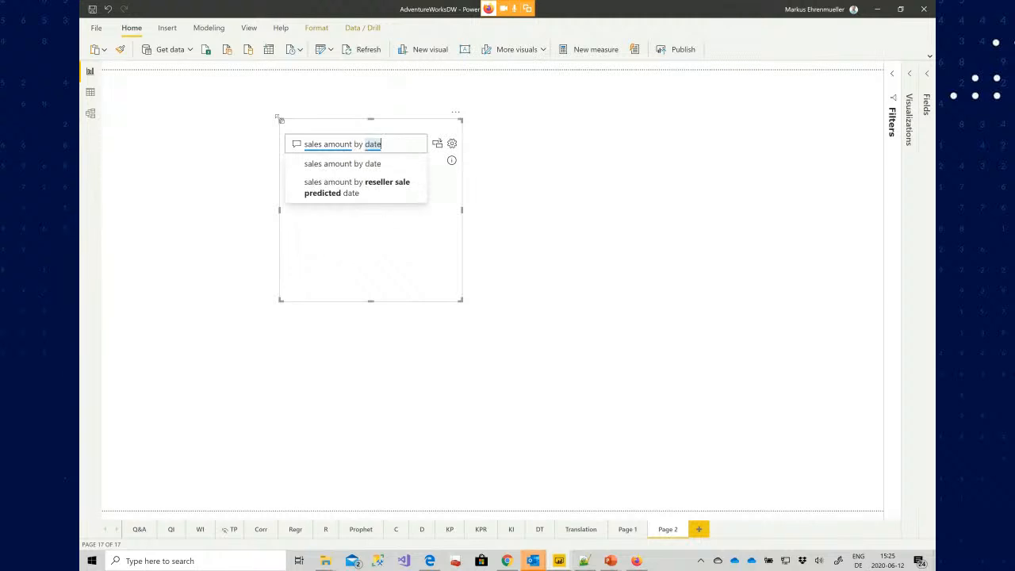
Move the date Q&A visual to the page's top-left corner, stretch it across the upper half, and turn it into a standard visual
left_click_drag(278, 117, 130, 52)
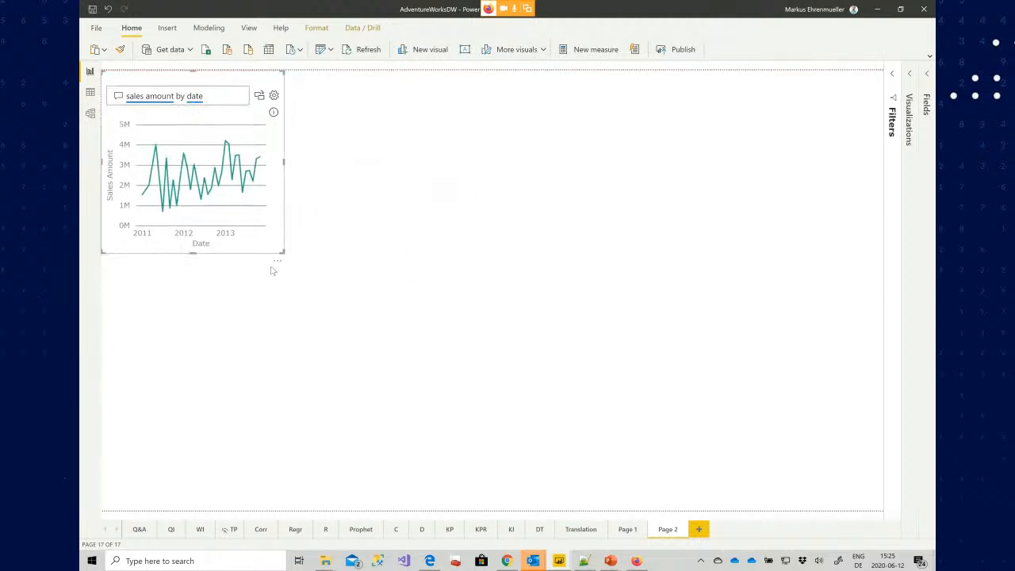
left_click_drag(283, 253, 882, 290)
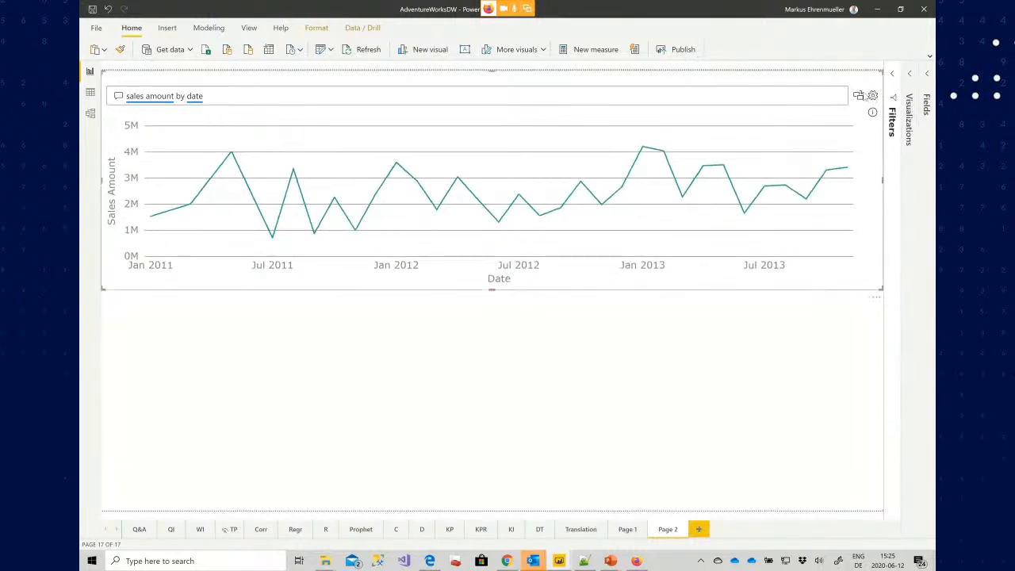
left_click(858, 95)
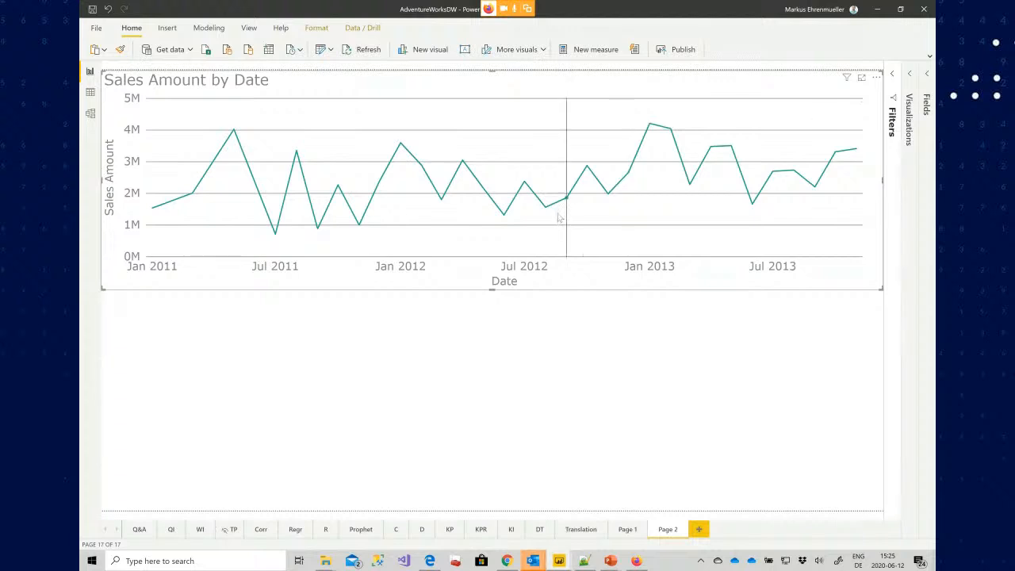
mouse_move(559, 217)
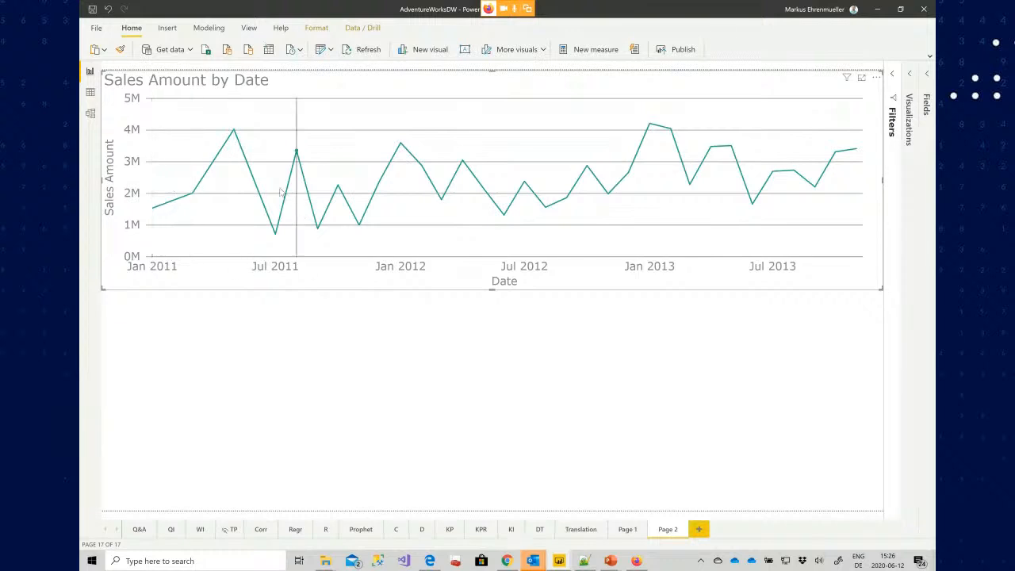
mouse_move(230, 125)
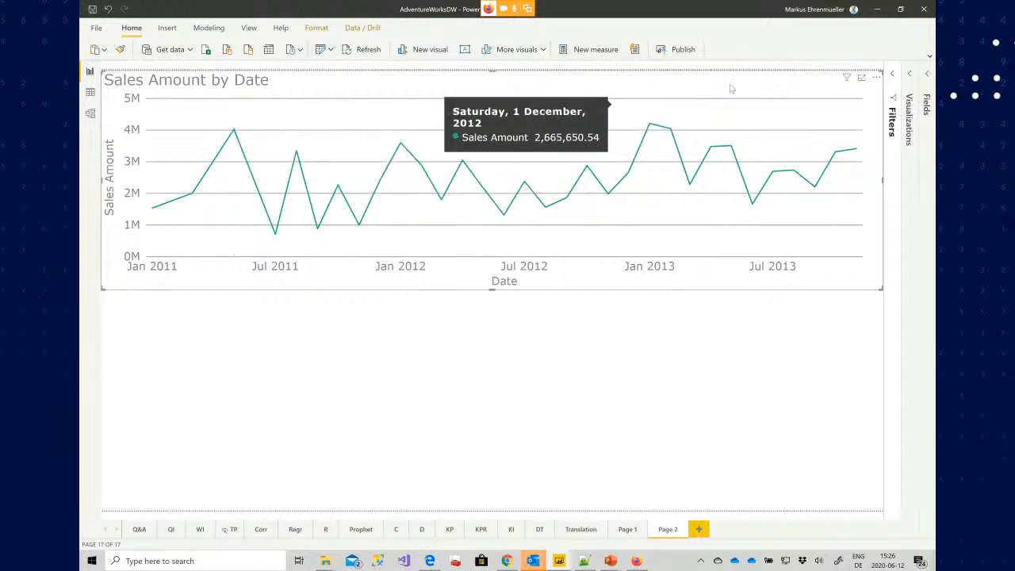
left_click(908, 74)
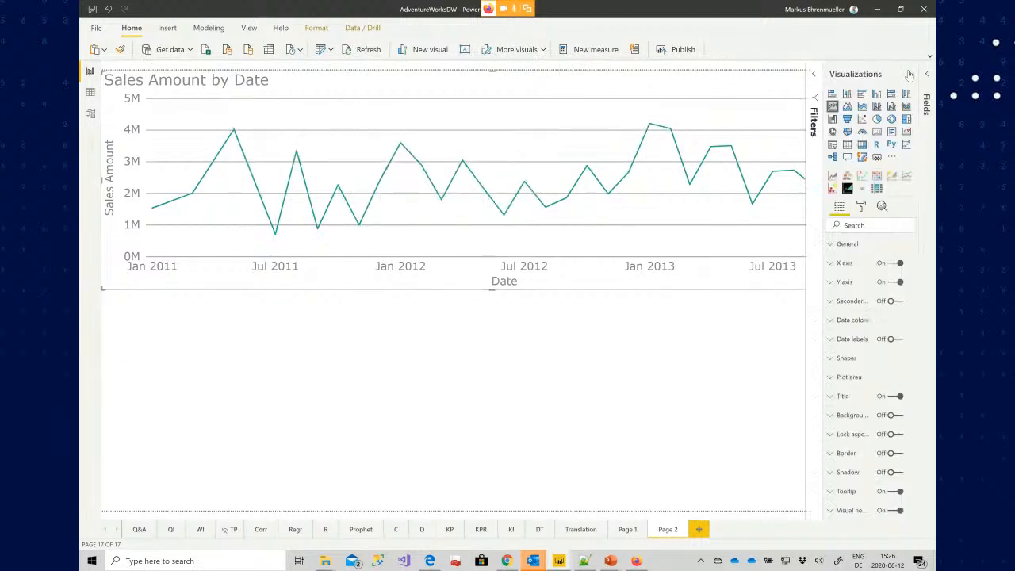
left_click(909, 74)
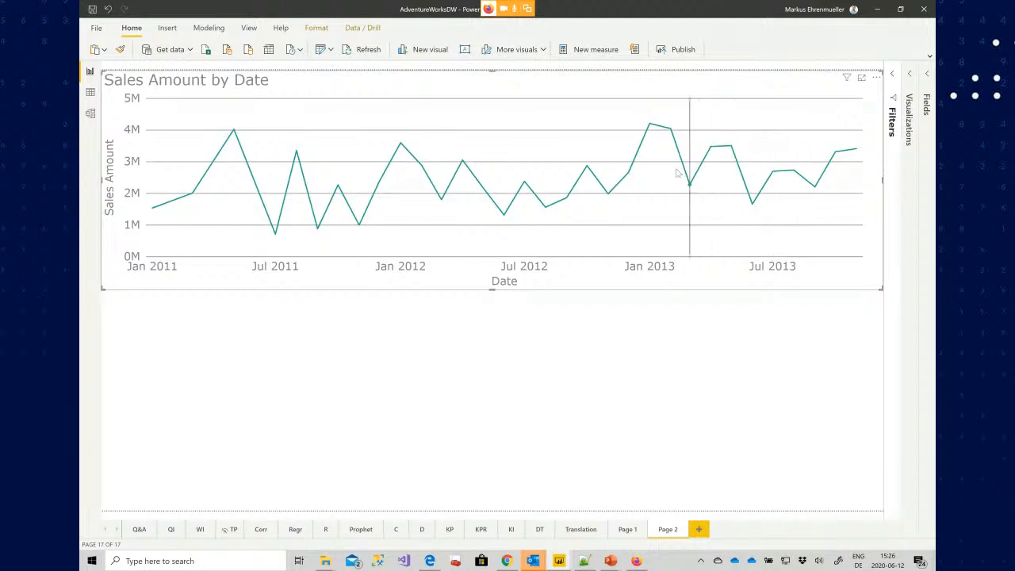
mouse_move(652, 131)
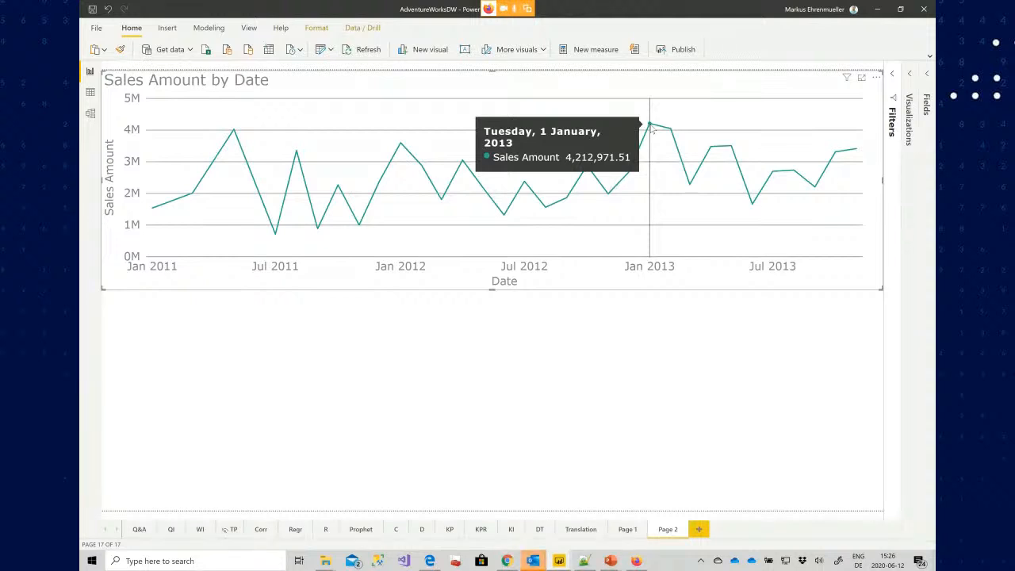
mouse_move(630, 176)
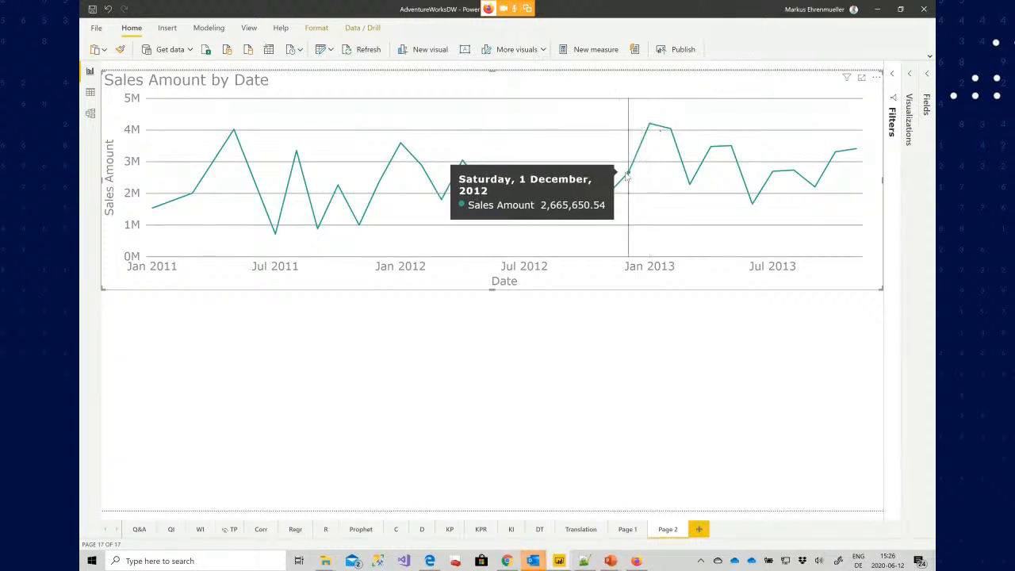
right_click(650, 130)
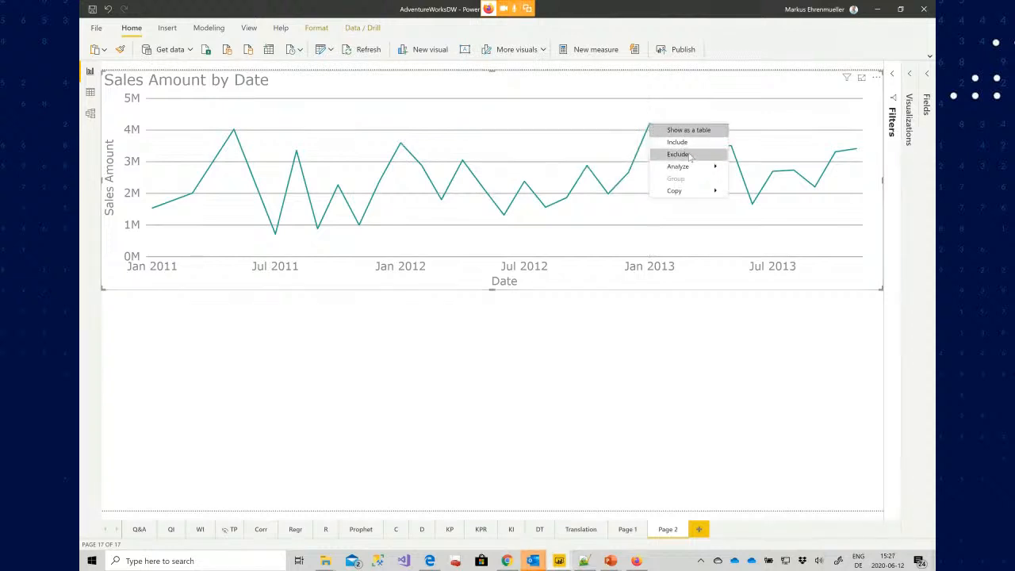
mouse_move(693, 167)
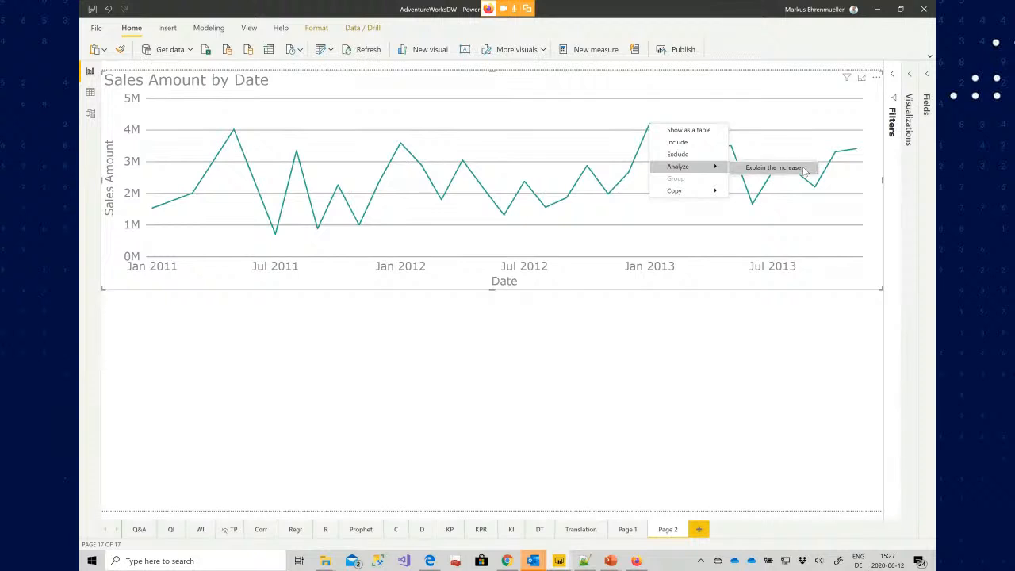
Switch to Windows search and launch ZoomIt by running ZoomIt.exe from its compressed folder
key("super")
type("zoomit")
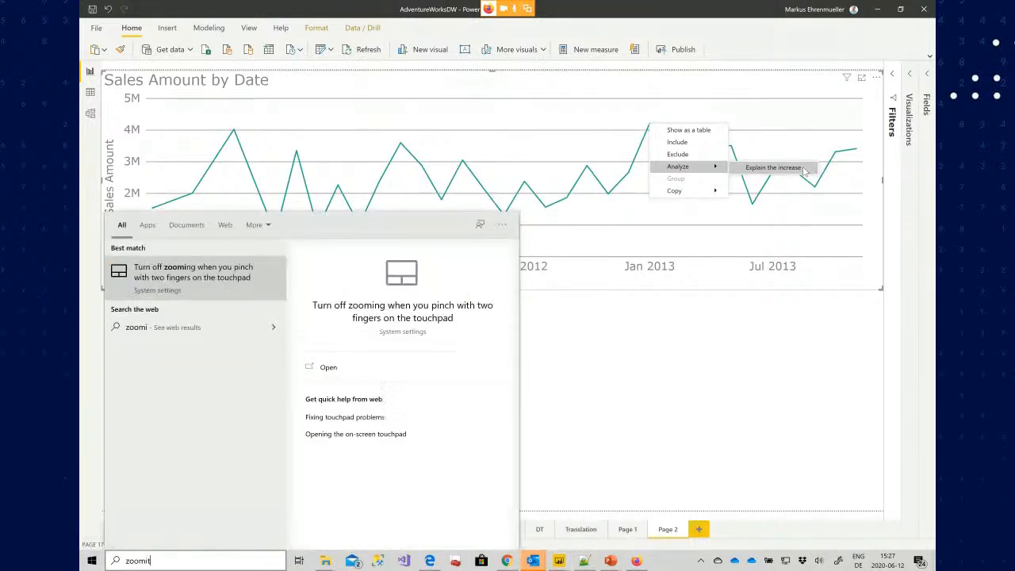
key("Return")
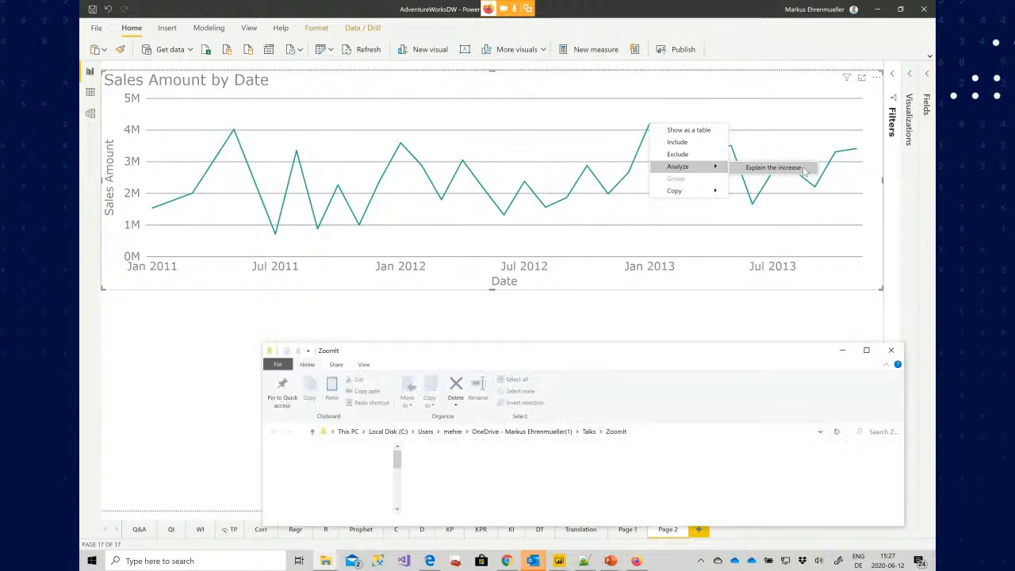
left_click(454, 467)
double_click(454, 467)
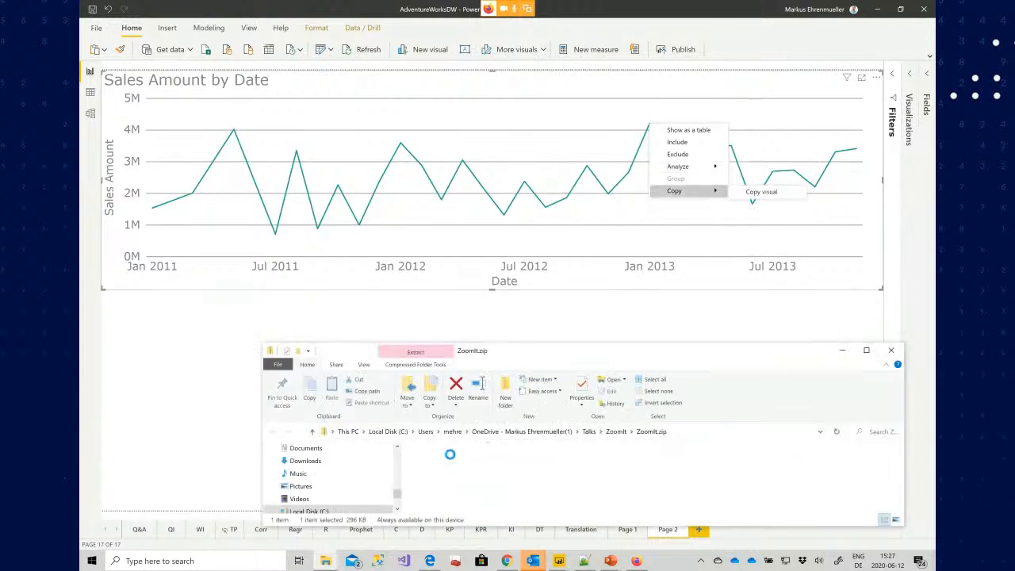
left_click(444, 475)
double_click(444, 475)
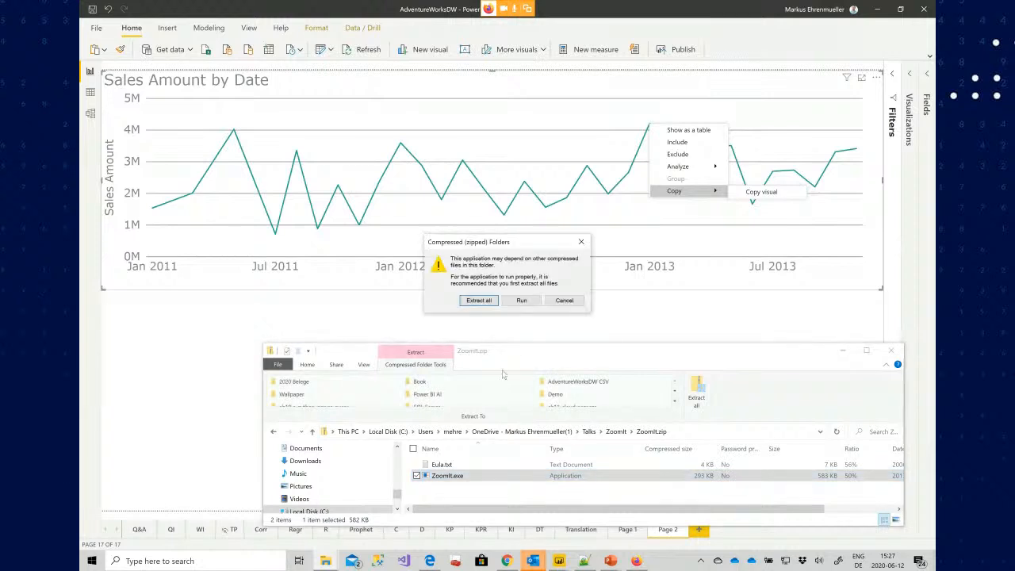
left_click(521, 300)
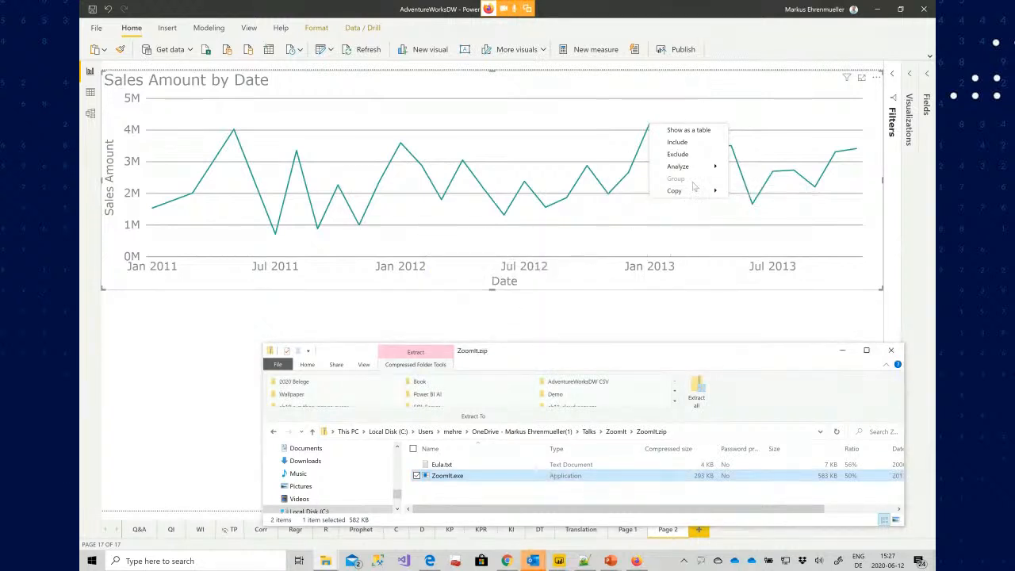
left_click(653, 333)
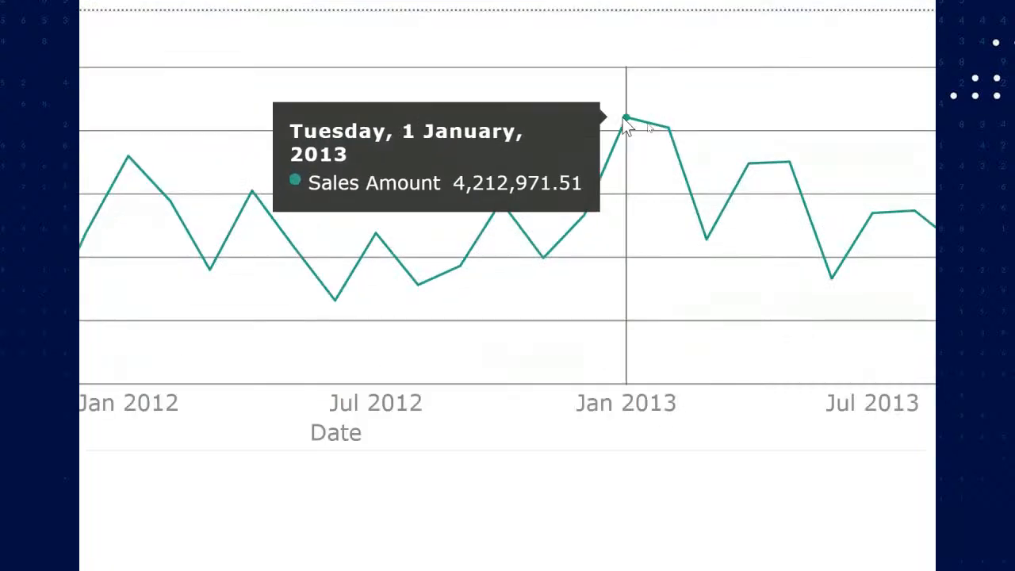
Run Explain the increase on the January 2013 data point of the sales amount line chart
right_click(625, 121)
mouse_move(686, 208)
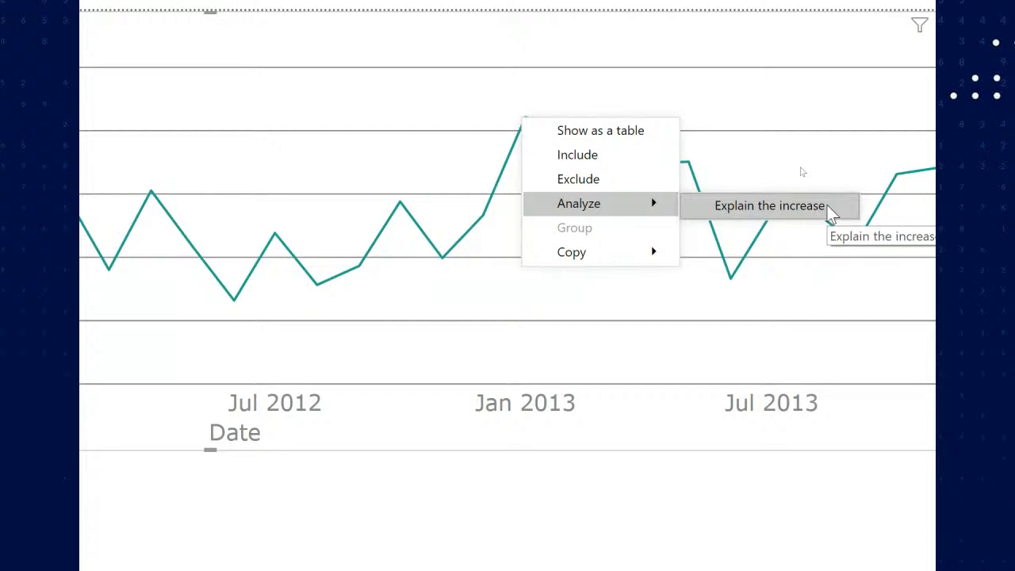
left_click(793, 205)
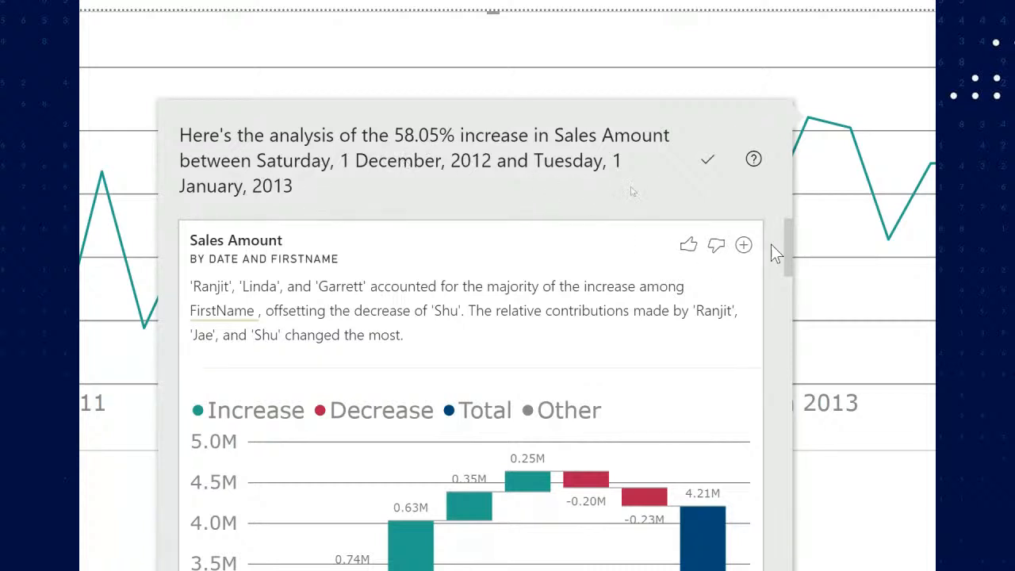
Scroll through the increase analysis to examine its contributing-factor waterfall charts
scroll(771, 244, "down", 5)
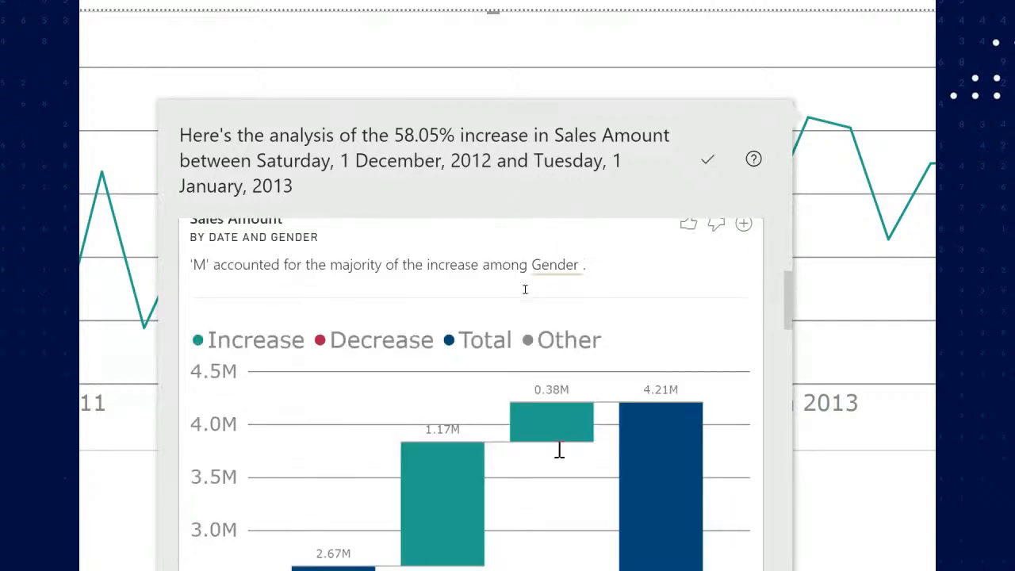
scroll(525, 289, "down", 15)
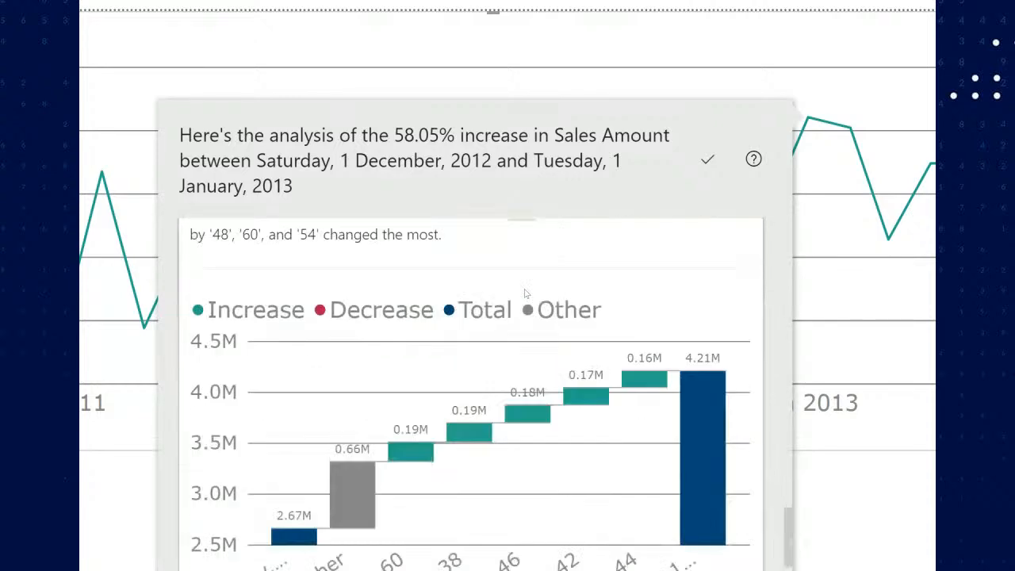
scroll(525, 294, "down", 3)
scroll(525, 294, "down", 16)
scroll(525, 294, "up", 15)
scroll(525, 294, "down", 8)
scroll(524, 294, "up", 1)
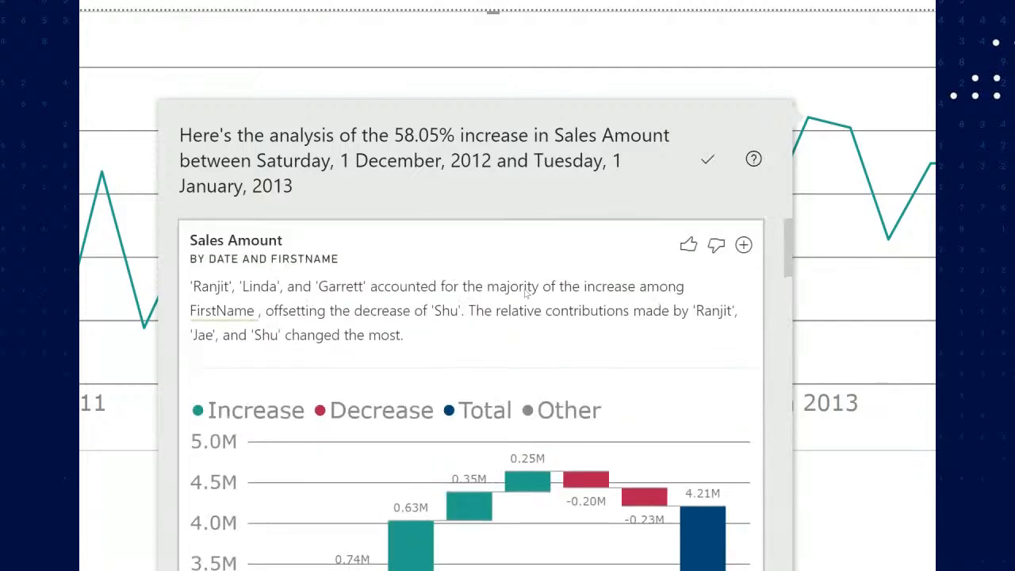
scroll(539, 508, "down", 2)
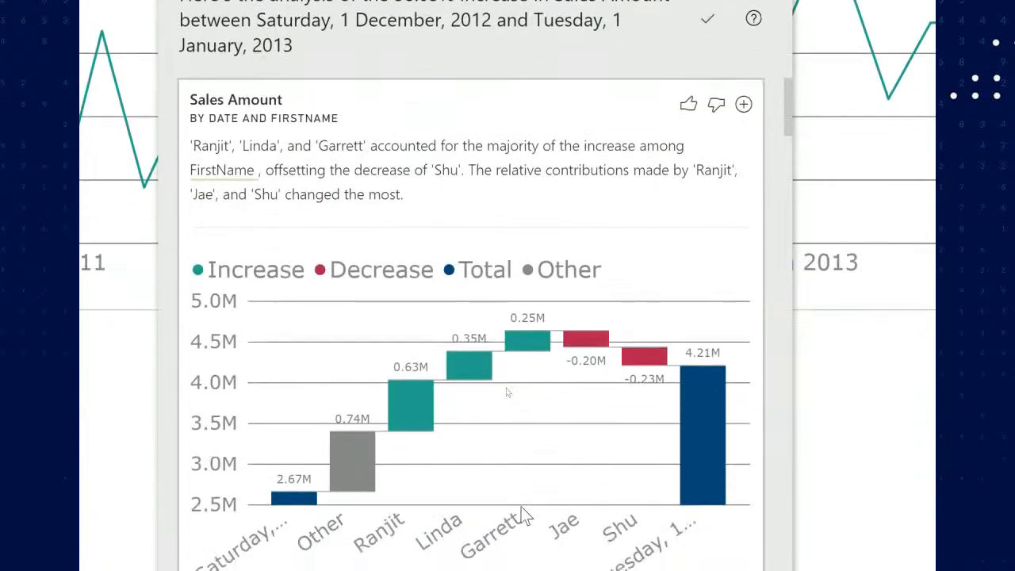
scroll(524, 507, "down", 1)
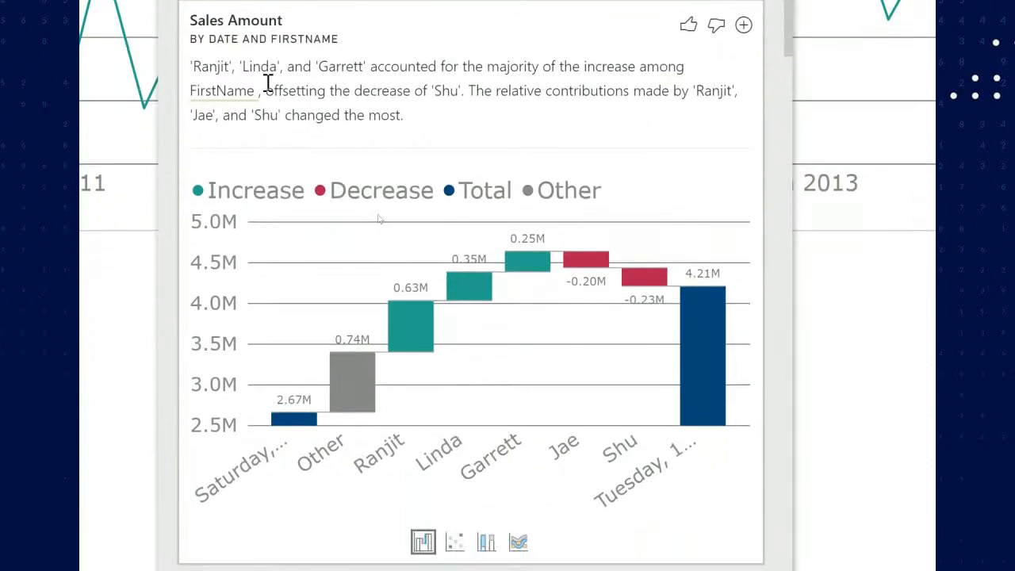
scroll(254, 76, "up", 1)
scroll(307, 71, "up", 1)
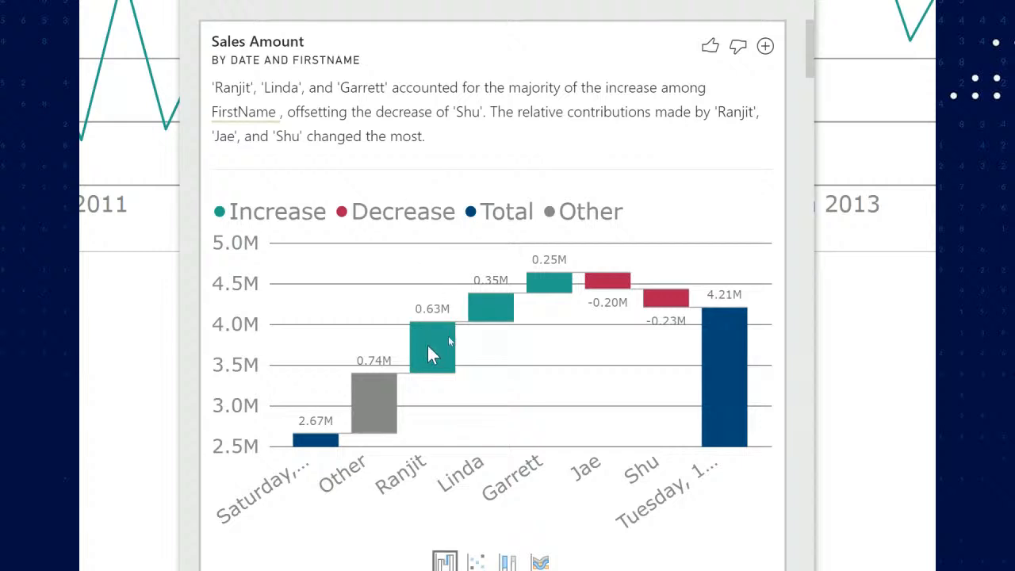
Scroll through the FirstName waterfall chart and close the increase analysis
mouse_move(559, 283)
mouse_move(648, 280)
scroll(583, 503, "down", 1)
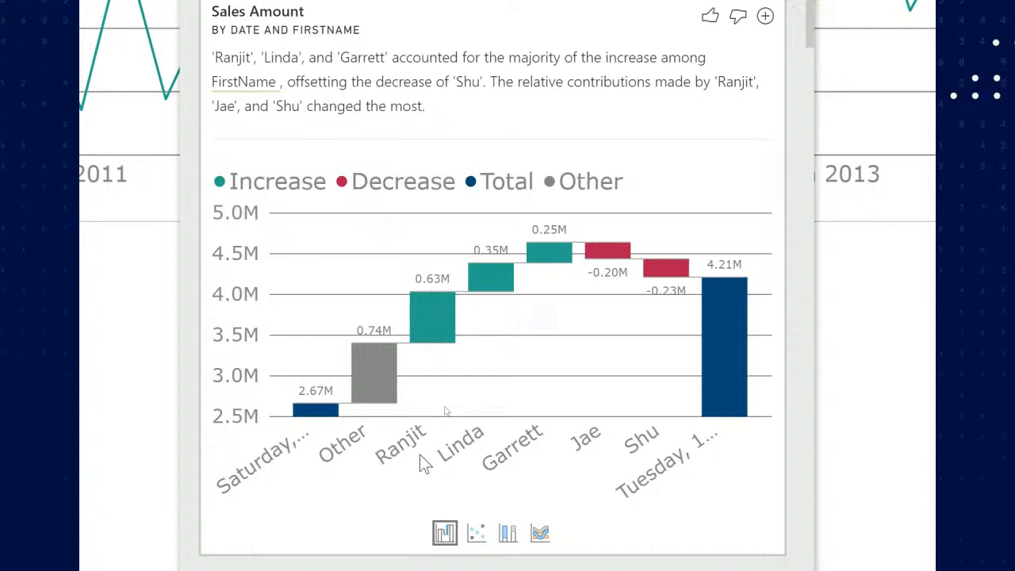
key("Escape")
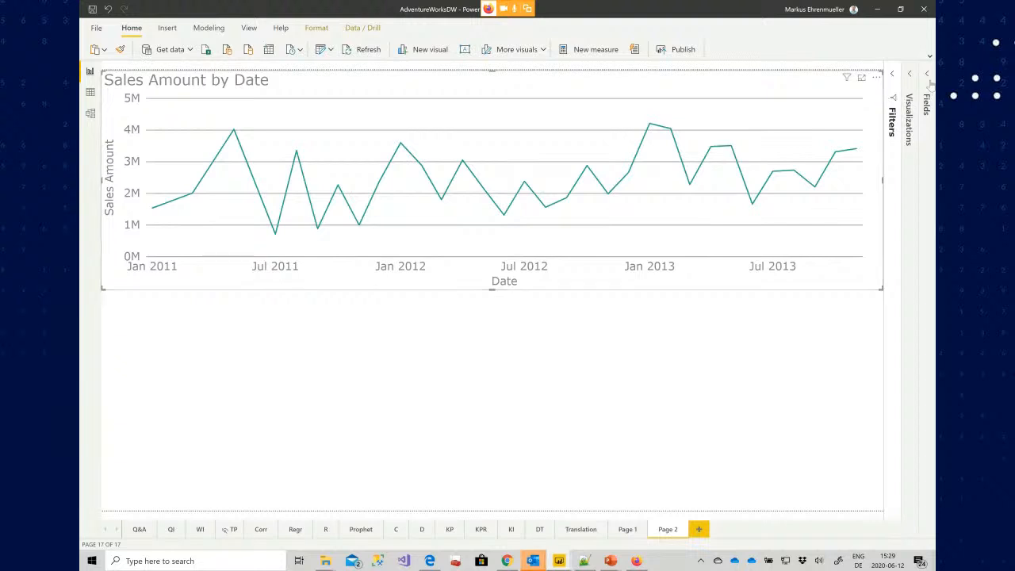
Hide the FirstName column of the Employee table from the report view
left_click(929, 87)
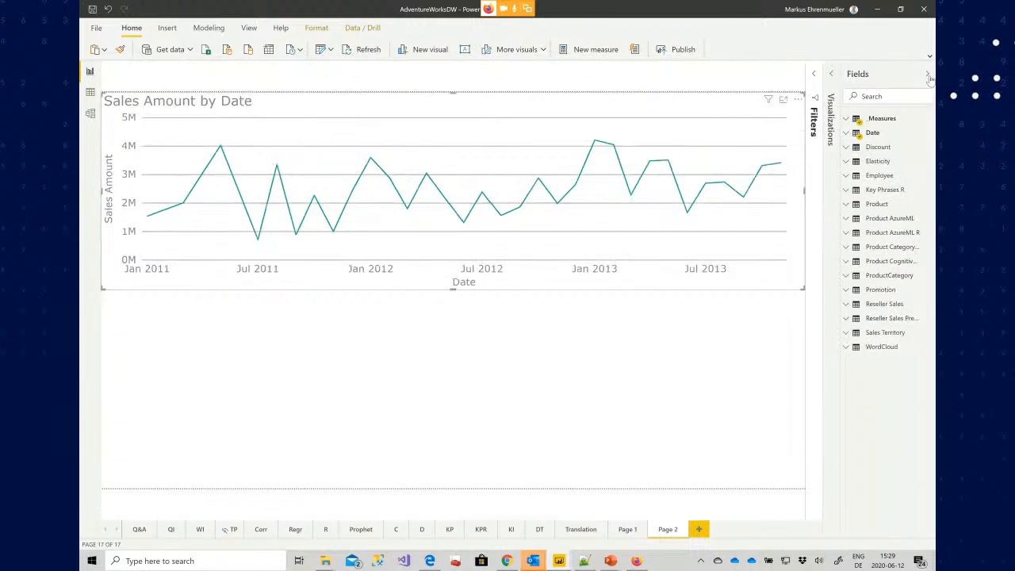
left_click(848, 177)
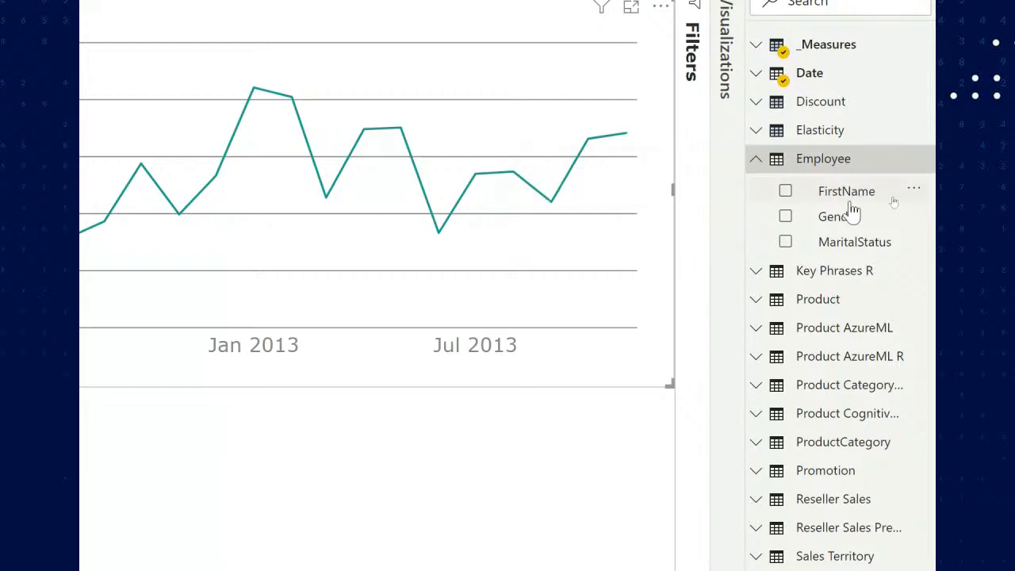
right_click(852, 198)
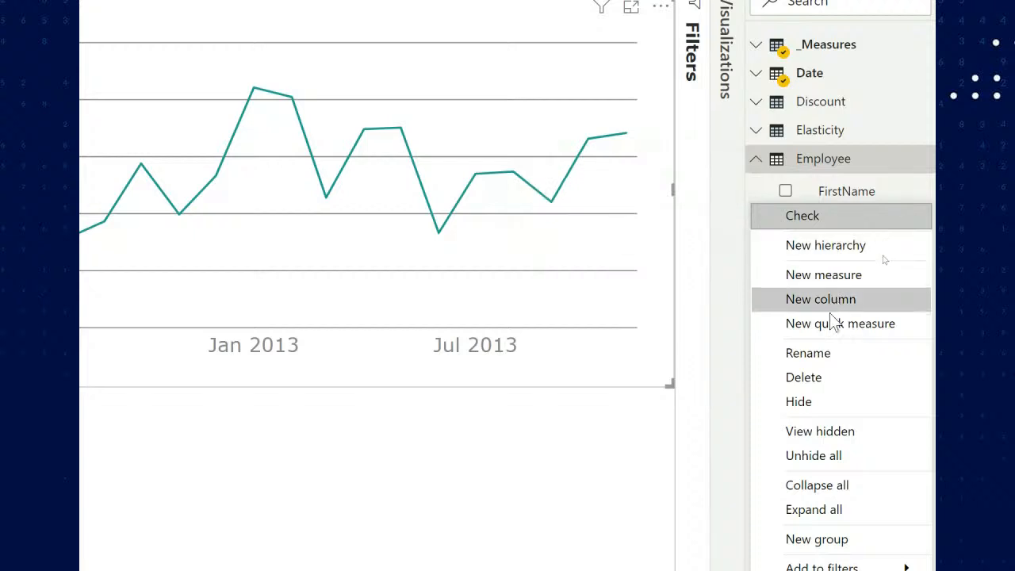
left_click(849, 402)
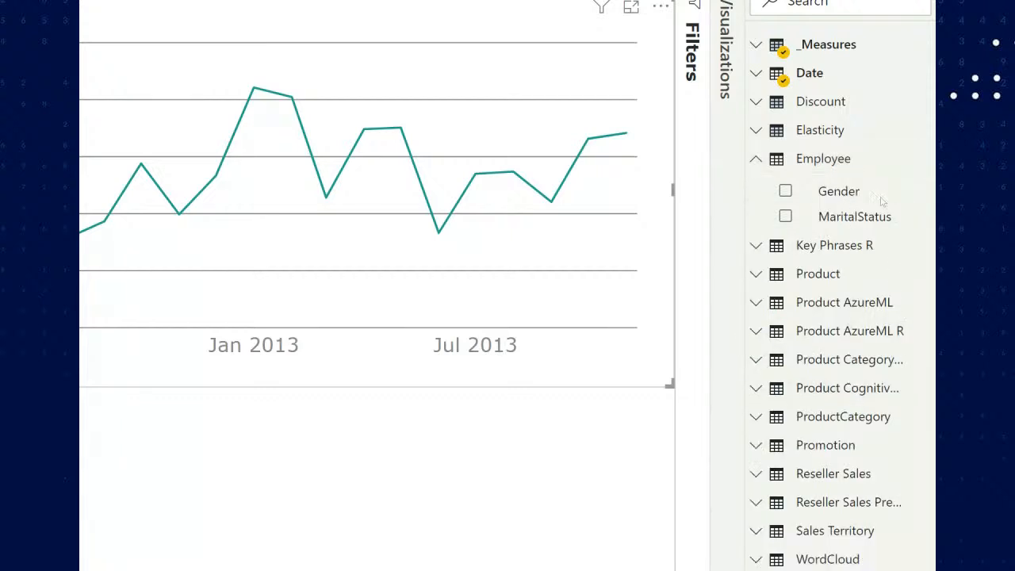
Run Explain the increase again on the January 2013 data point of the sales amount line chart
right_click(254, 90)
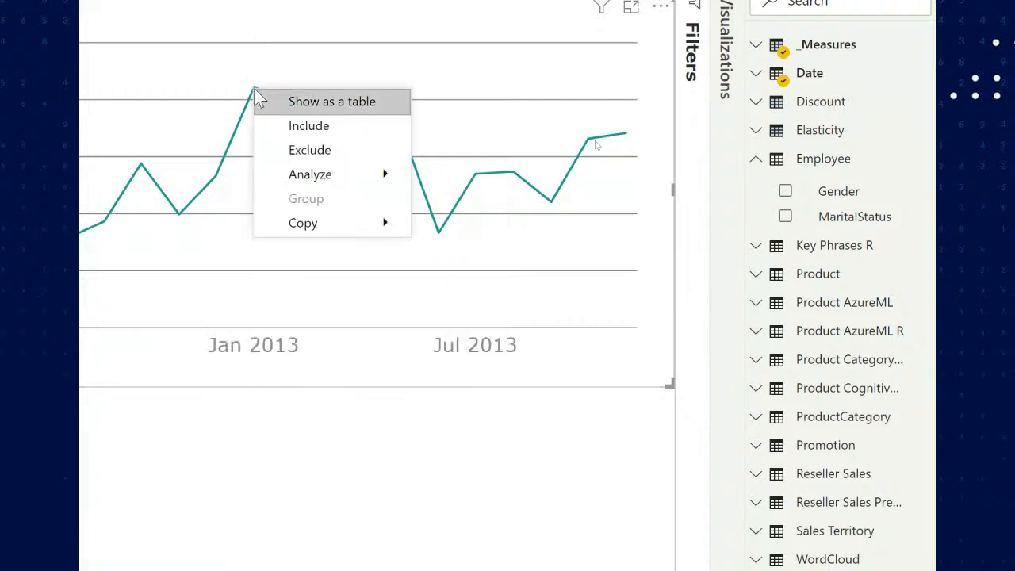
mouse_move(348, 173)
left_click(483, 187)
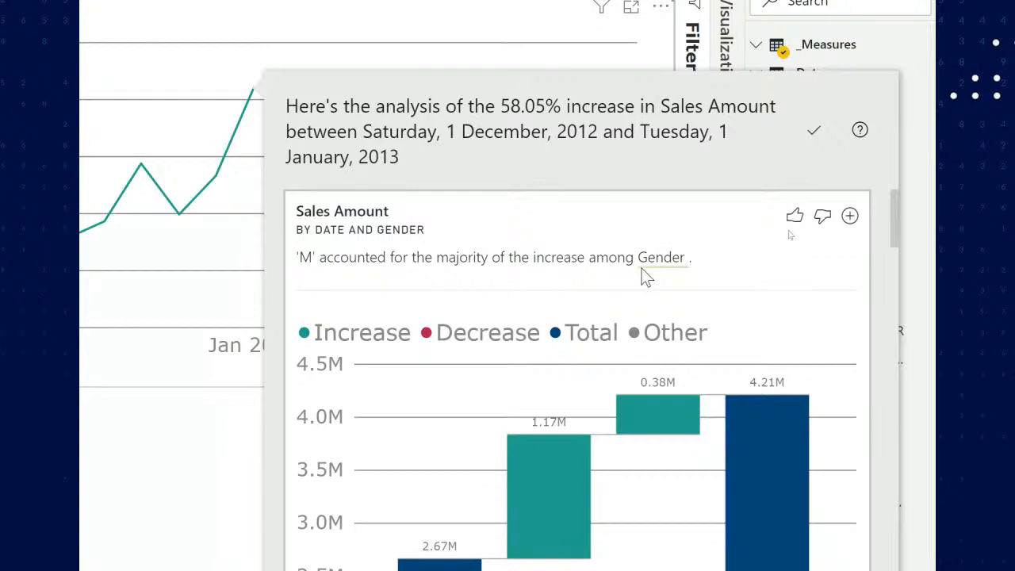
scroll(680, 268, "down", 3)
scroll(574, 360, "up", 1)
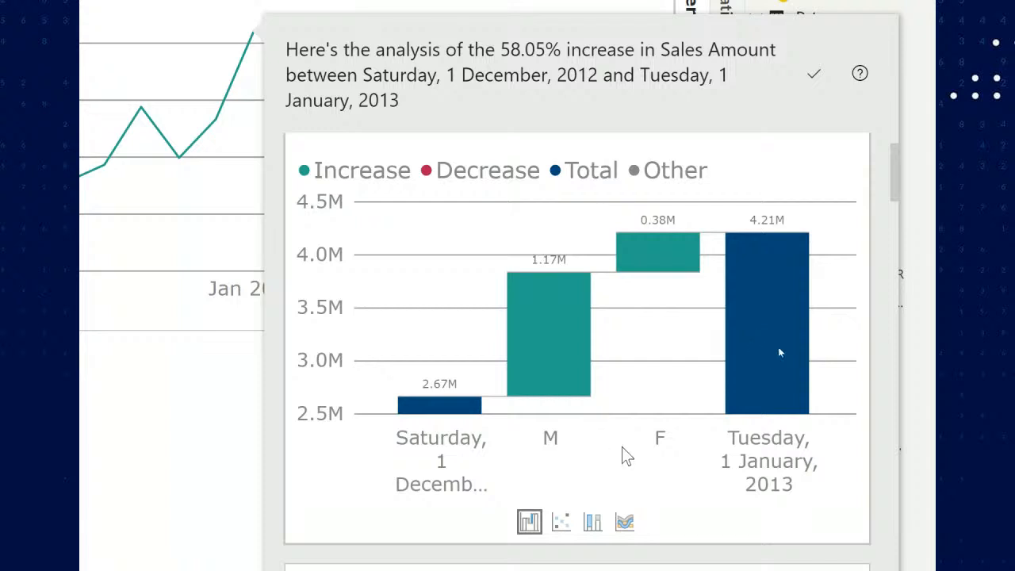
Switch the gender analysis to the 100% stacked column view and inspect the tooltips of its bars
scroll(603, 514, "down", 1)
left_click(593, 499)
left_click(558, 499)
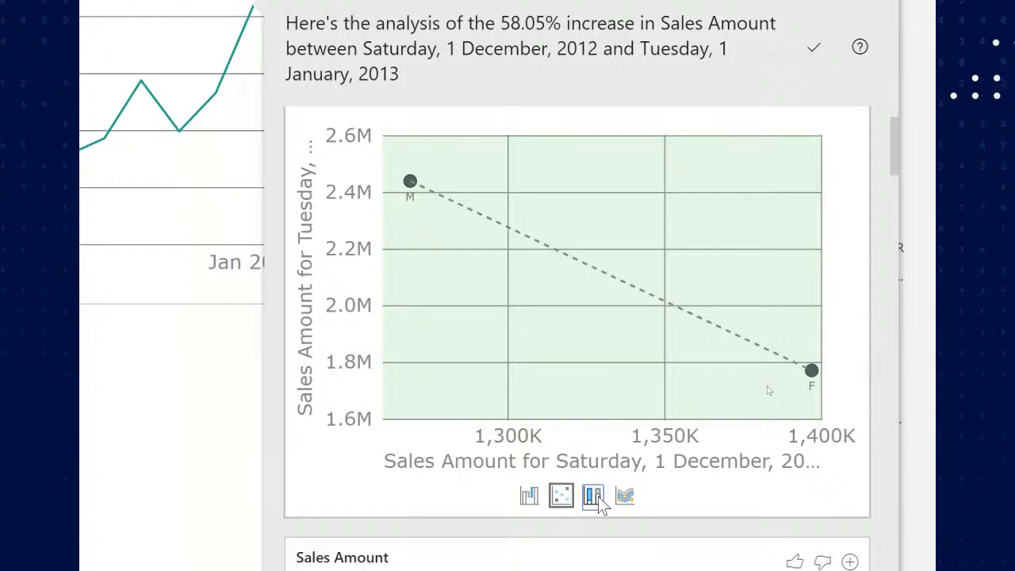
left_click(593, 496)
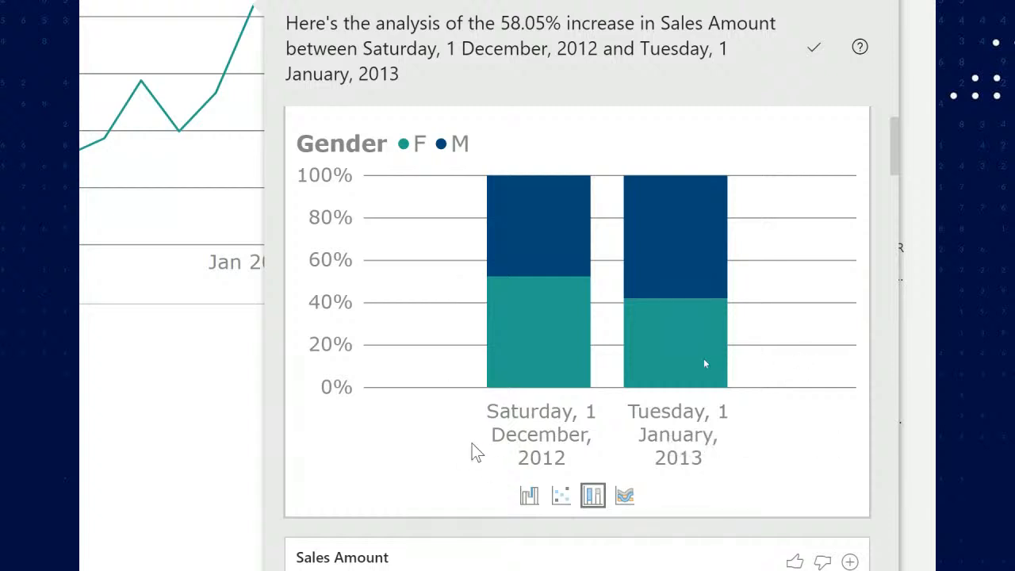
mouse_move(573, 333)
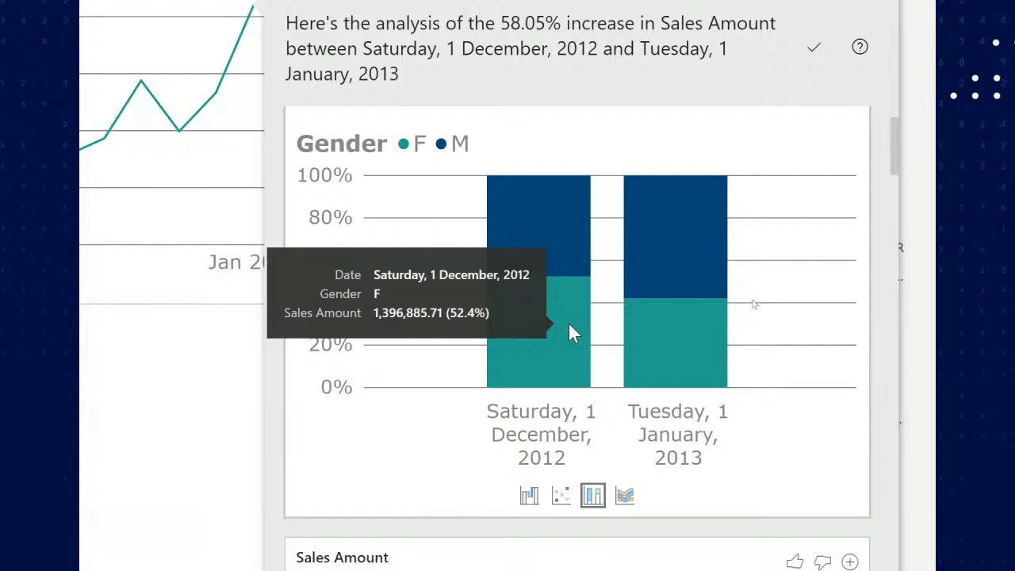
mouse_move(696, 324)
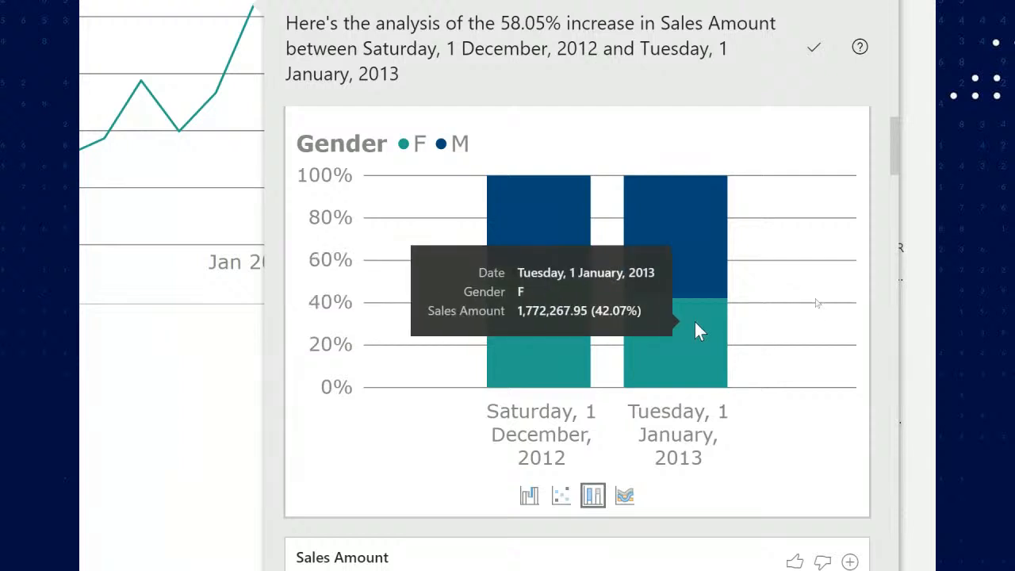
mouse_move(542, 192)
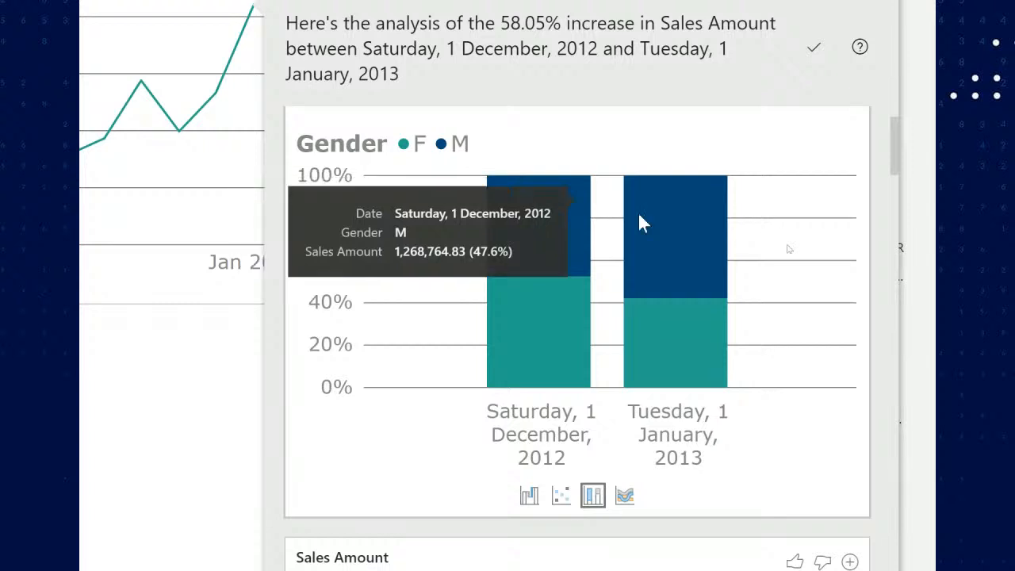
mouse_move(650, 224)
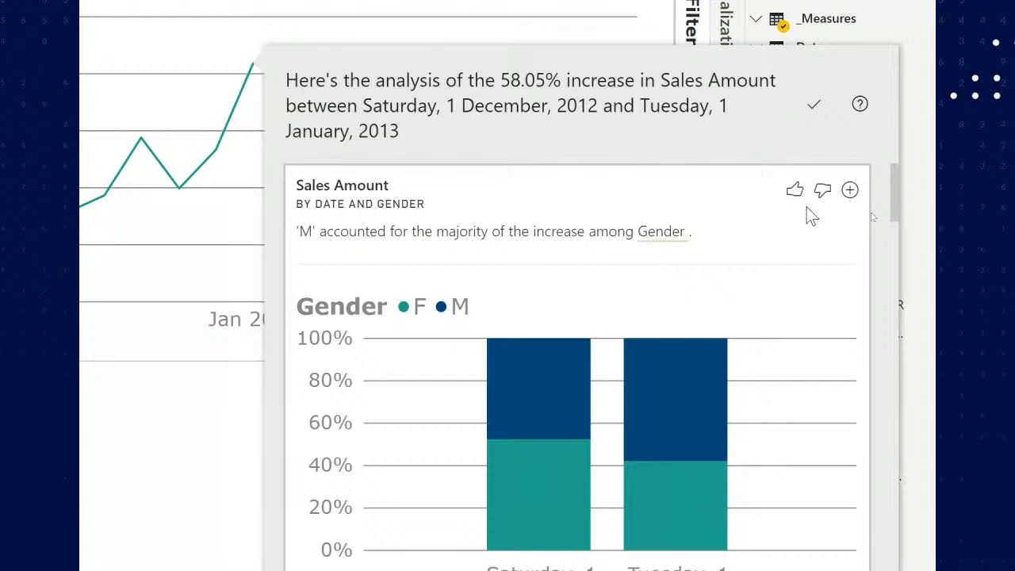
Add the gender analysis visual to the report page and select it
left_click(851, 196)
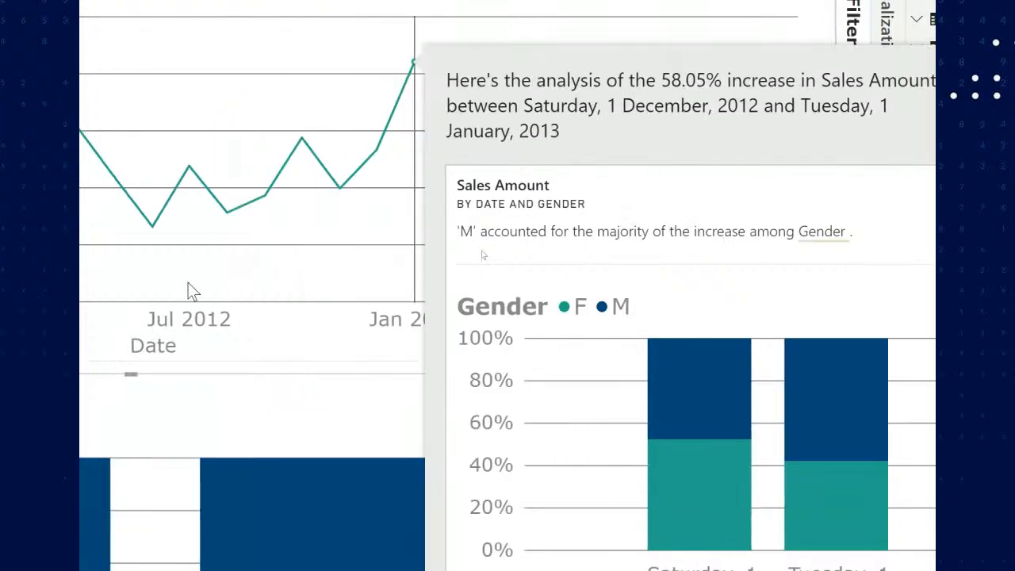
mouse_move(275, 302)
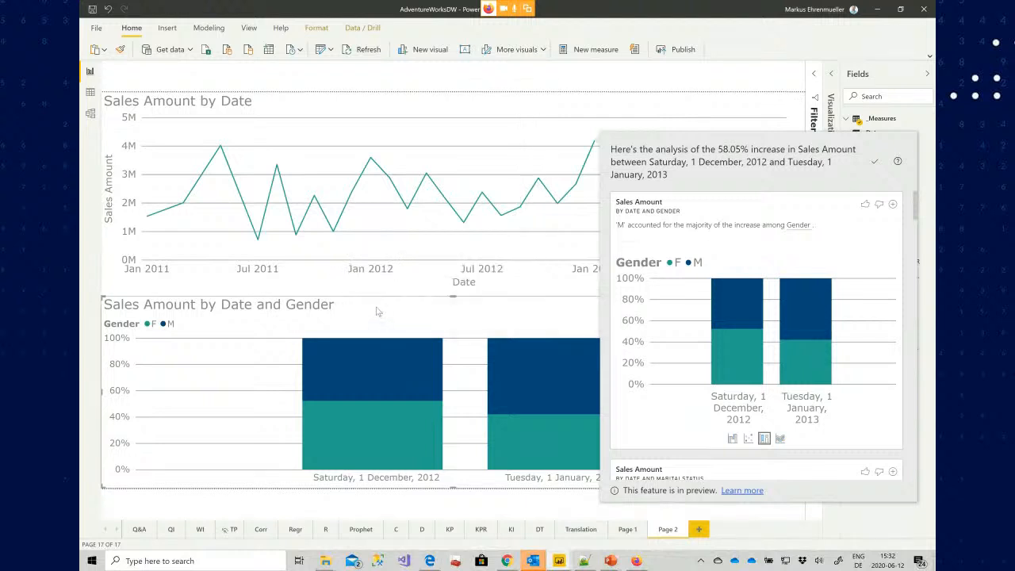
left_click(377, 310)
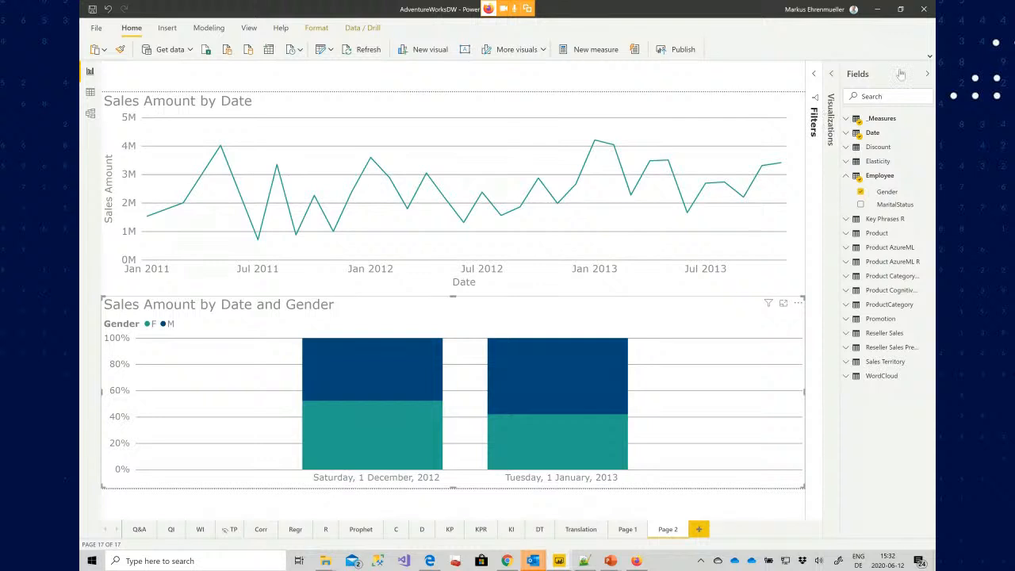
Change the data colour of gender F to red in the added stacked column visual
left_click(926, 74)
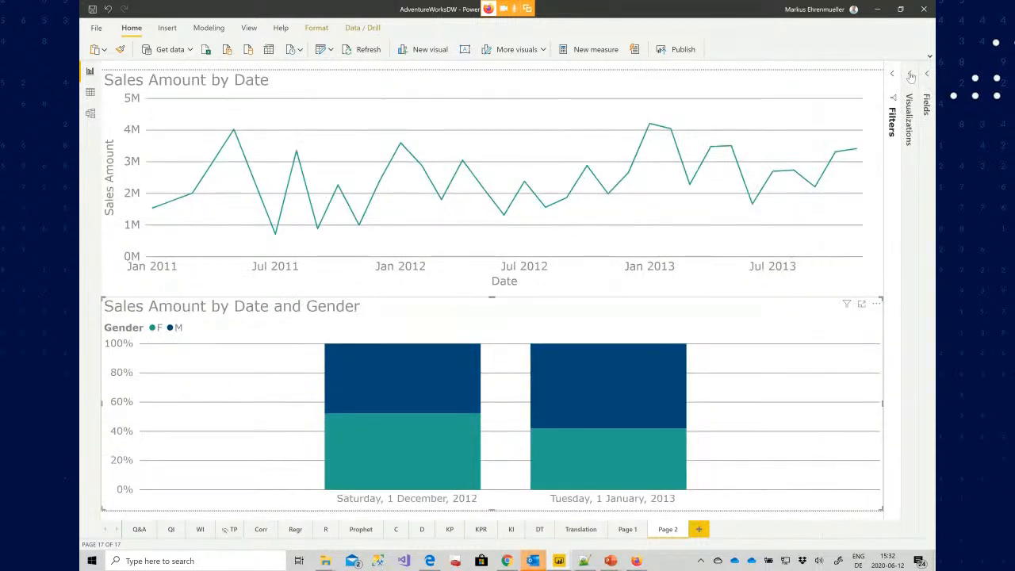
left_click(909, 76)
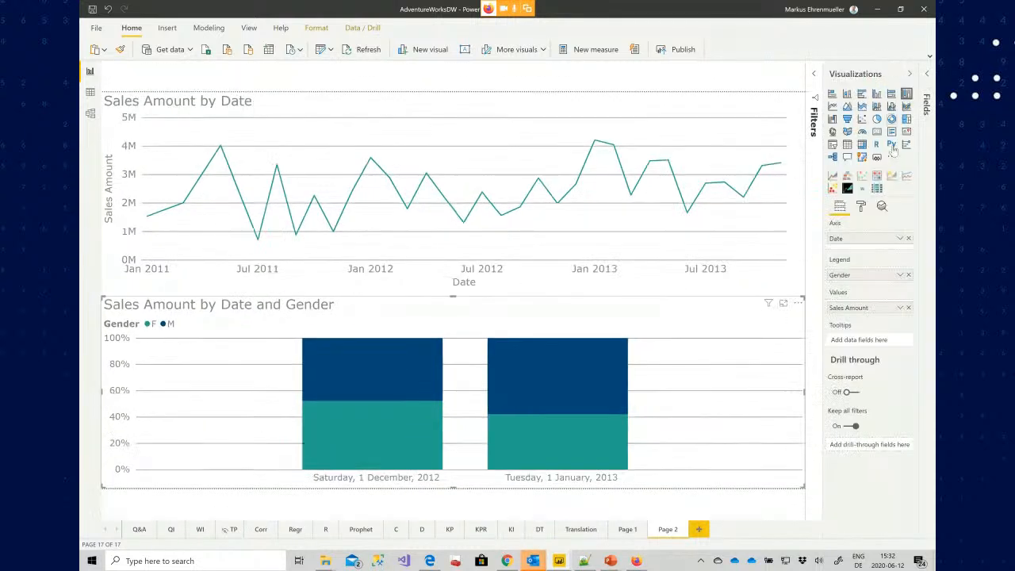
left_click(860, 207)
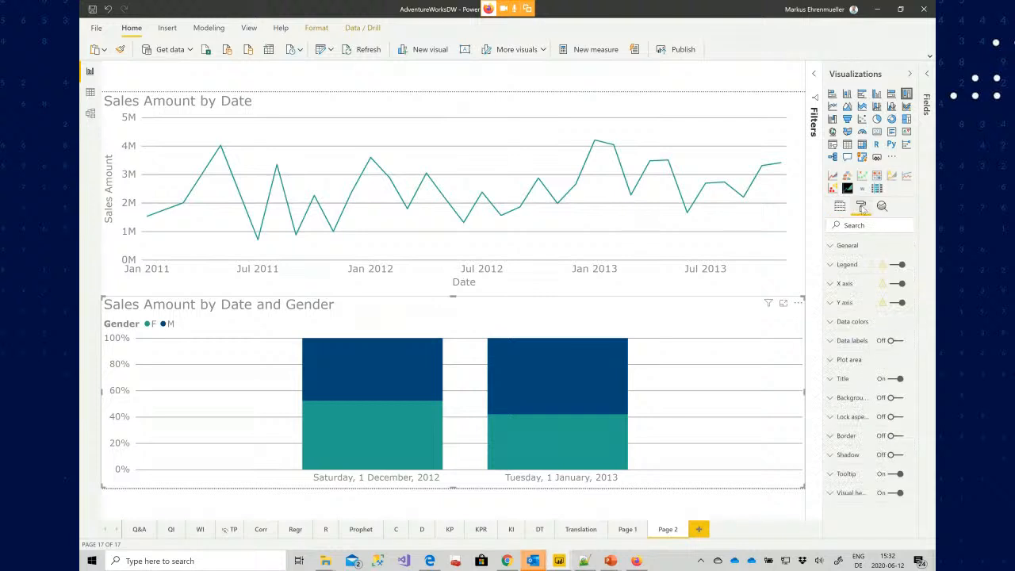
left_click(829, 322)
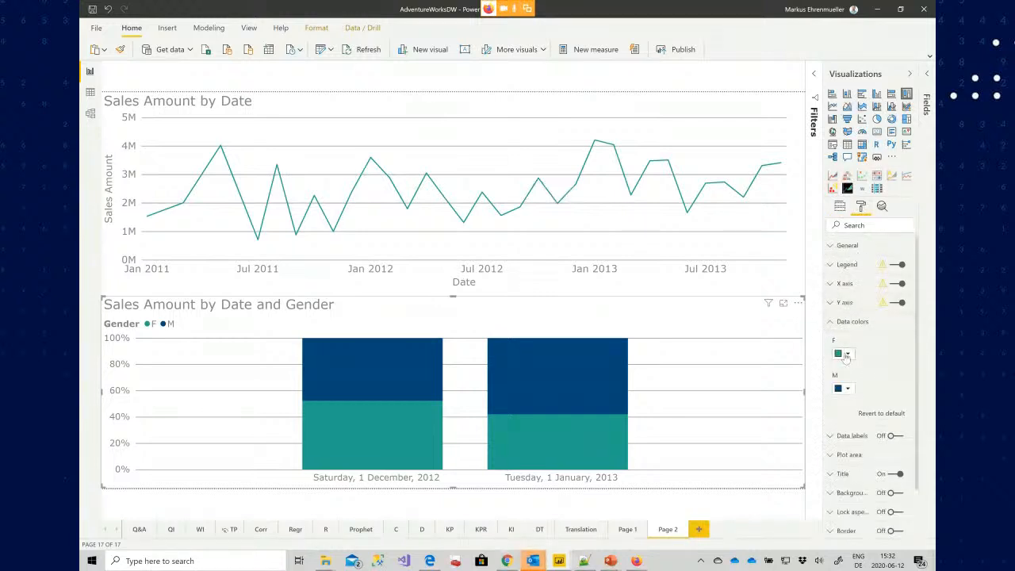
left_click(845, 354)
left_click(867, 382)
Add a constant line at value 0.5 to the gender stacked column chart
left_click(882, 206)
left_click(840, 250)
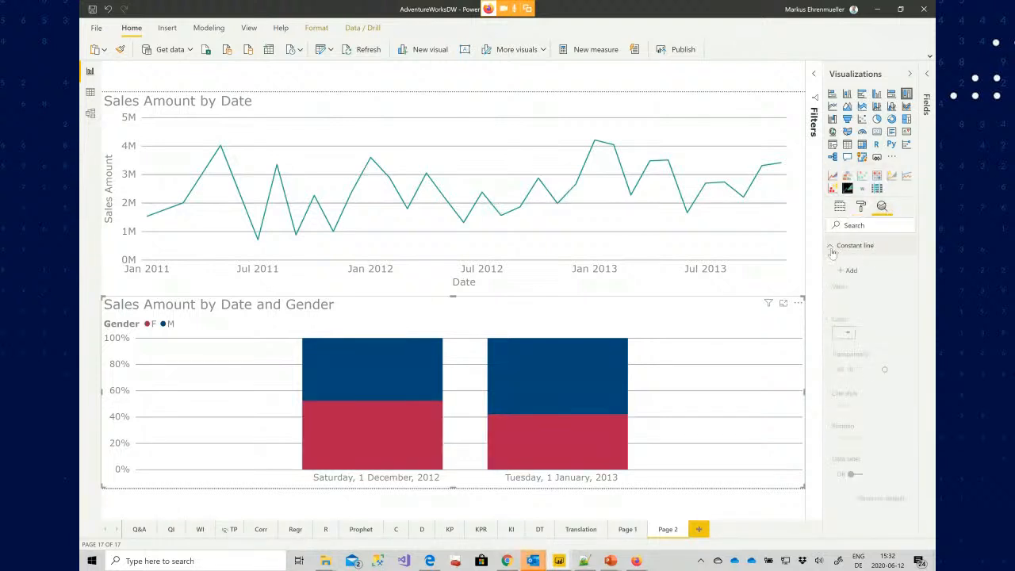
left_click(845, 272)
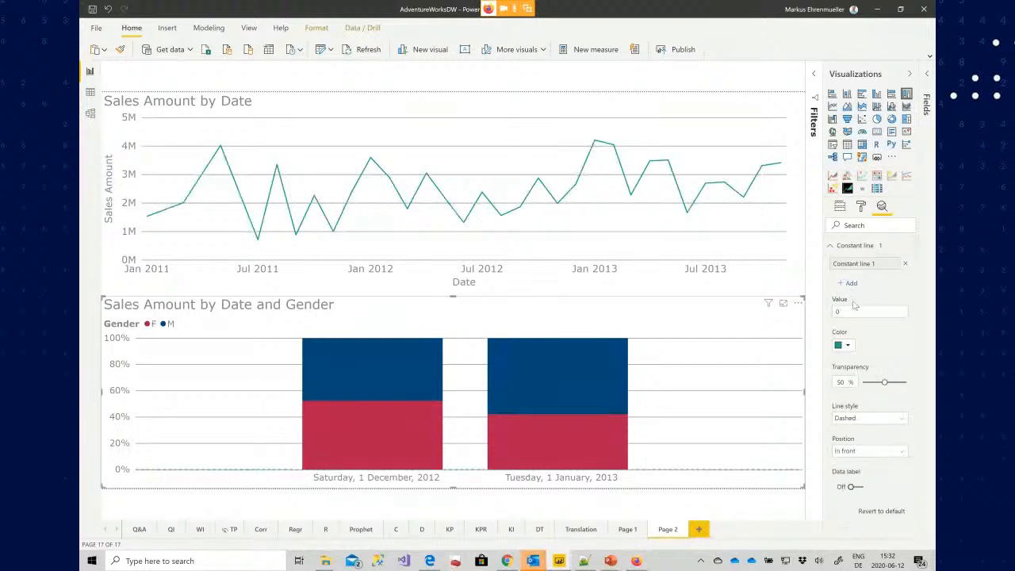
type(".5")
key("Return")
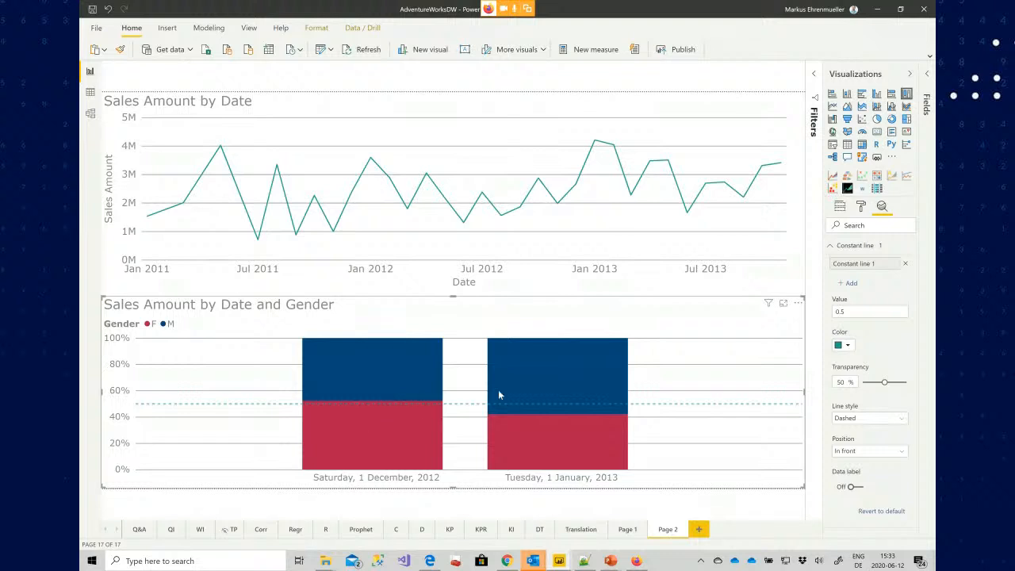
Add a new report page and create a Q&A visual asking for sales amount
mouse_move(565, 369)
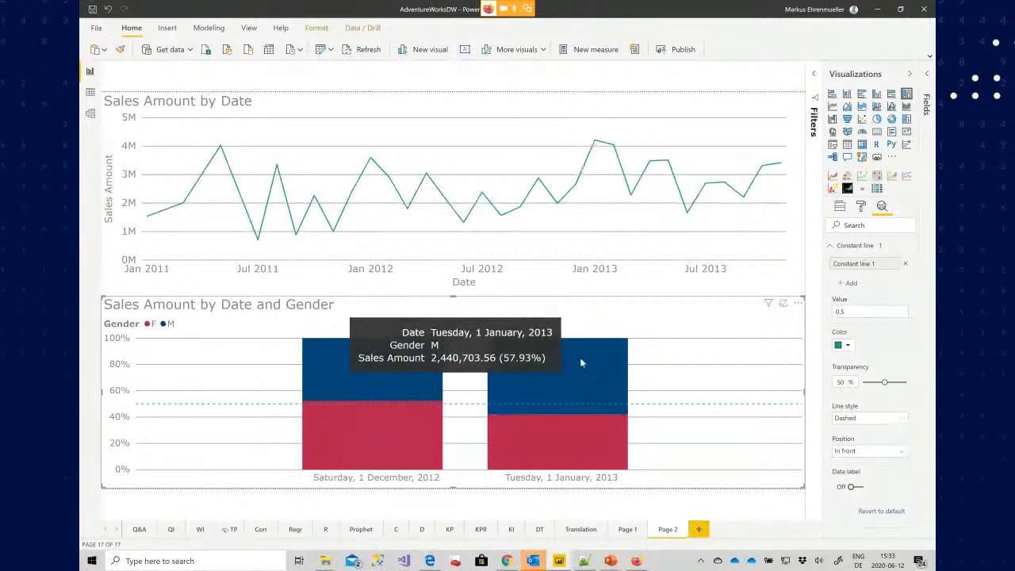
left_click(701, 529)
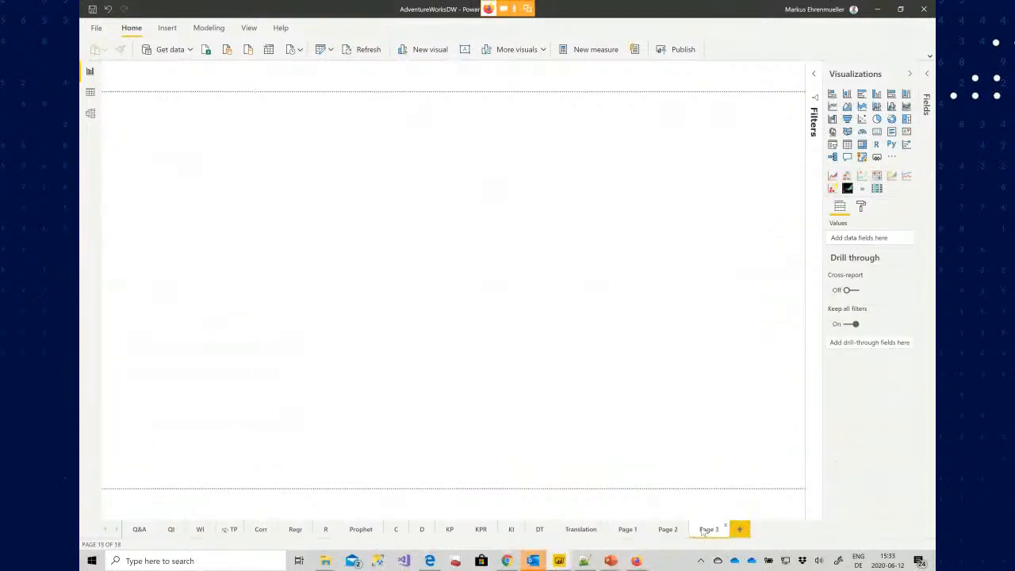
double_click(378, 156)
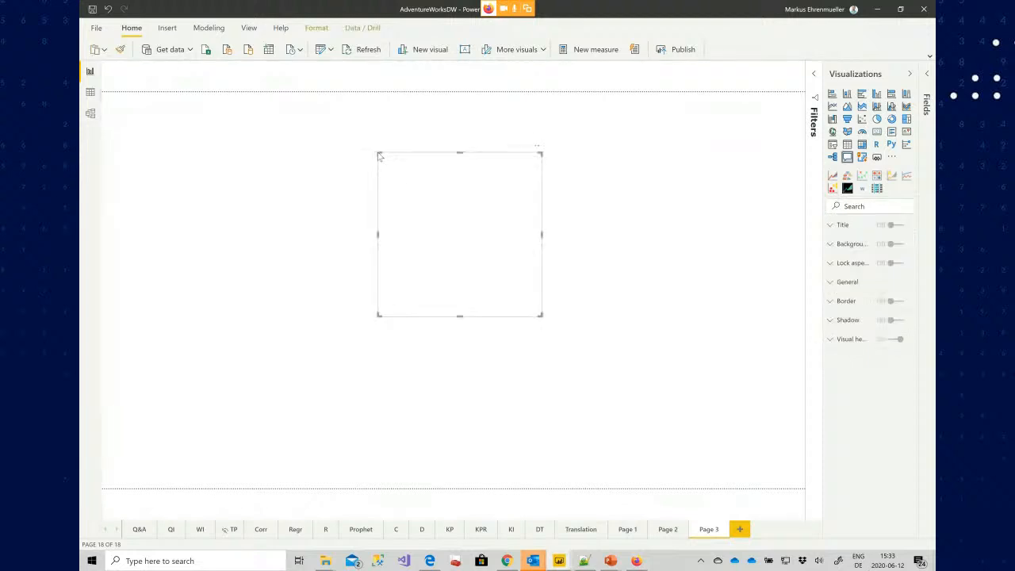
type("sales amount")
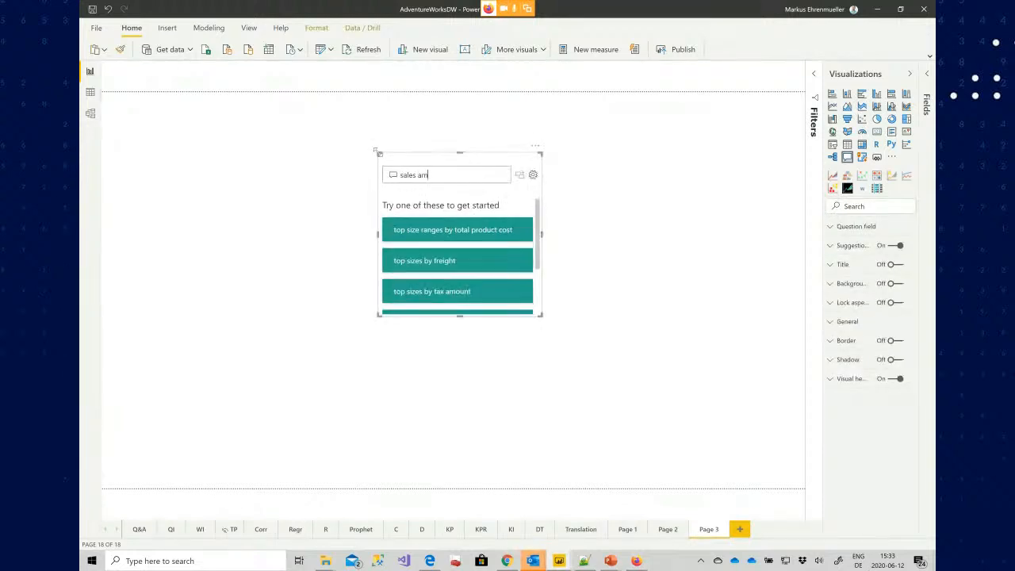
Move the Q&A visual to the page's top-left corner and extend the question to 'sales amount by date'
left_click_drag(408, 160, 128, 104)
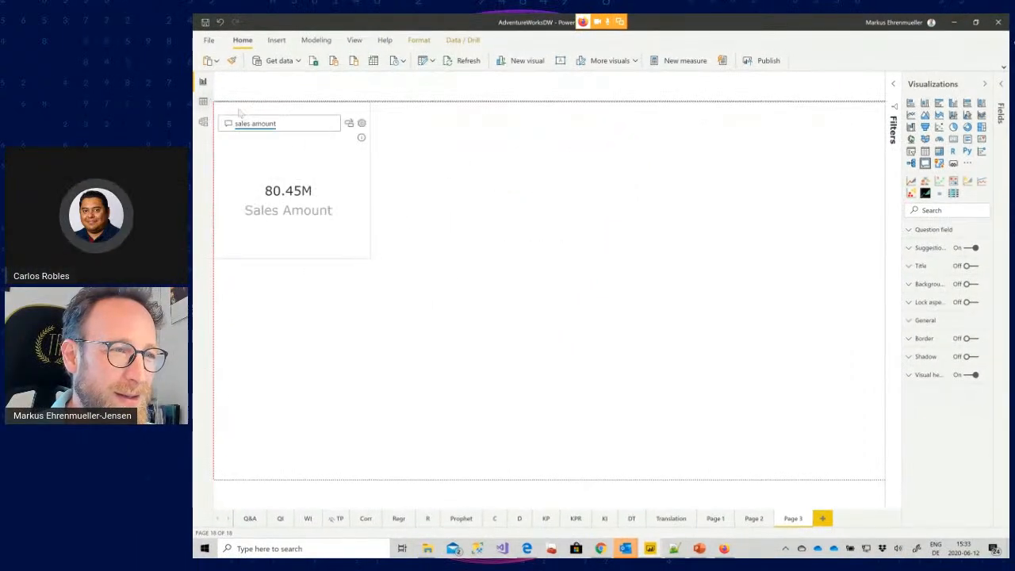
left_click(294, 123)
type("by d")
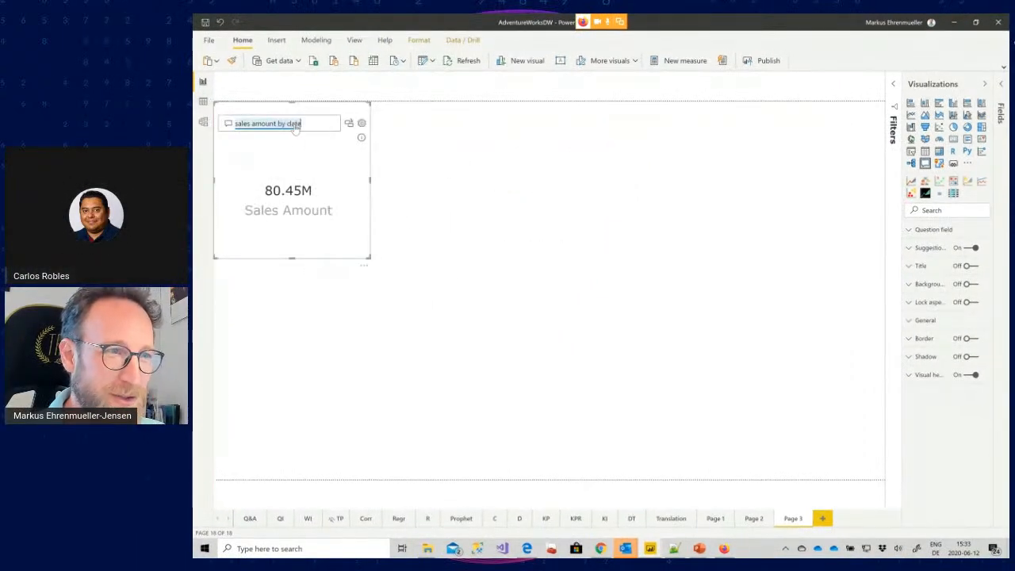
type("ate")
Stretch the Q&A visual across the page and turn it into a standard visual
left_click_drag(366, 255, 963, 495)
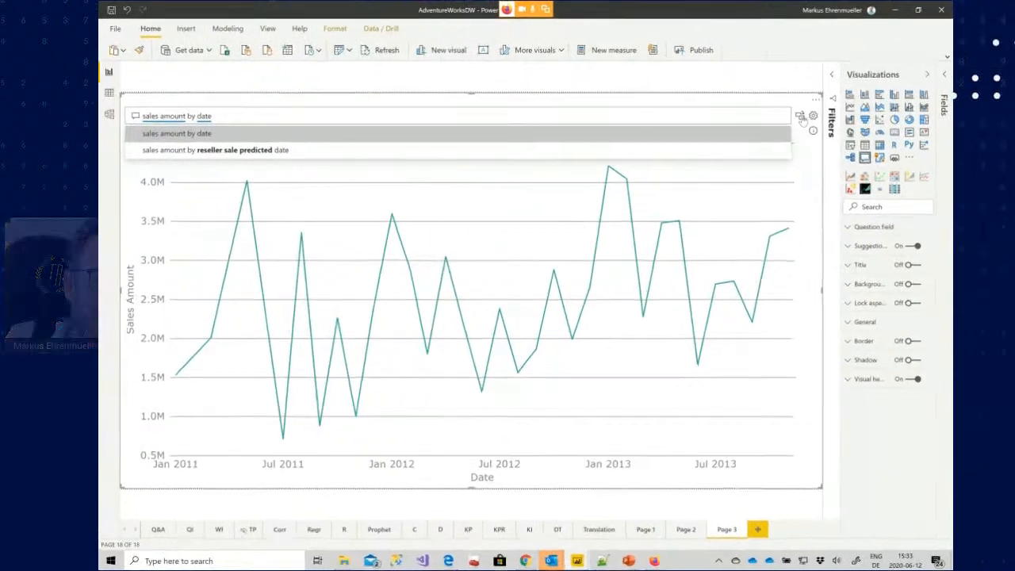
left_click(864, 125)
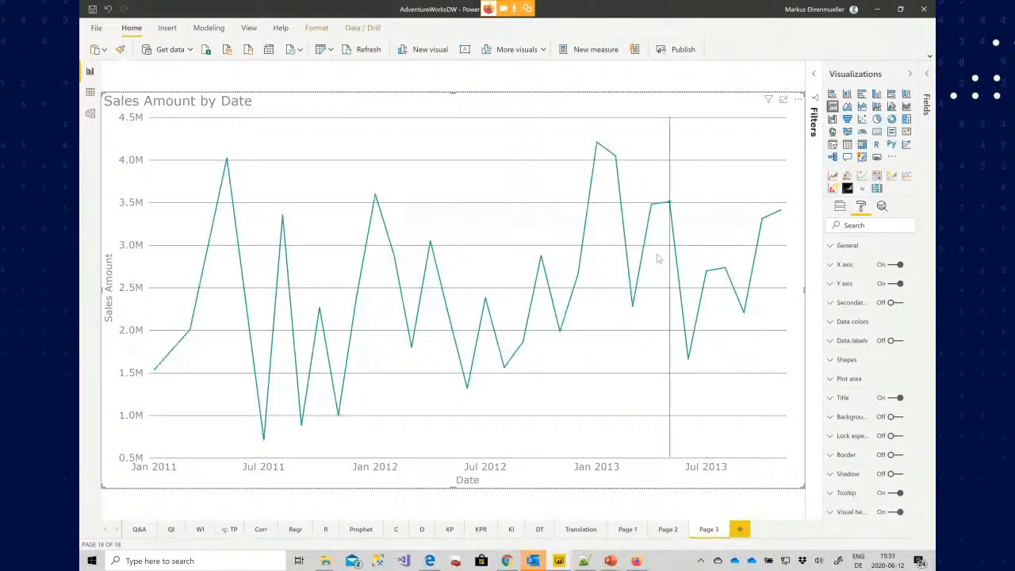
Add a trend line to the Sales Amount by Date line chart from the analytics options
mouse_move(442, 283)
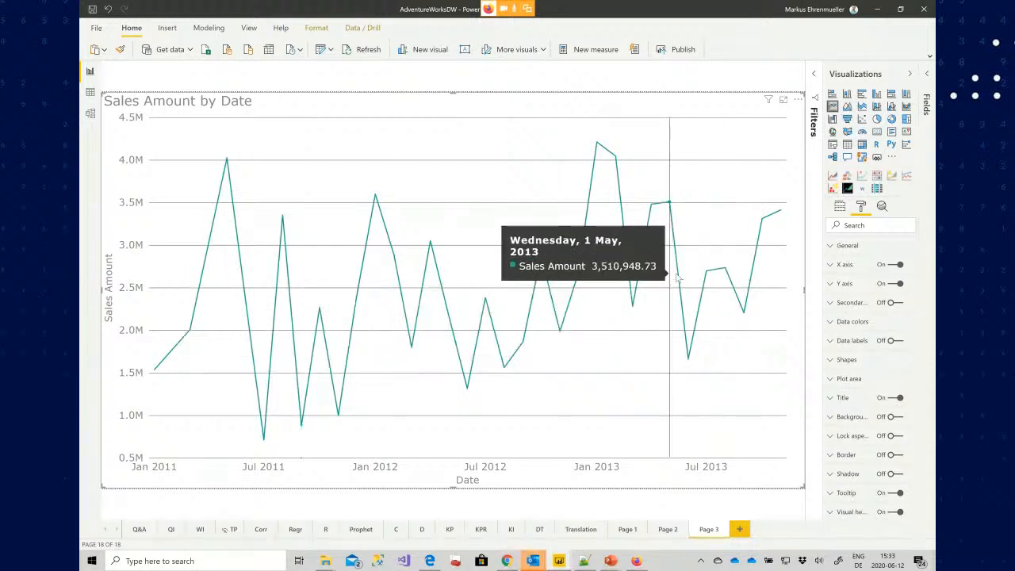
left_click(881, 207)
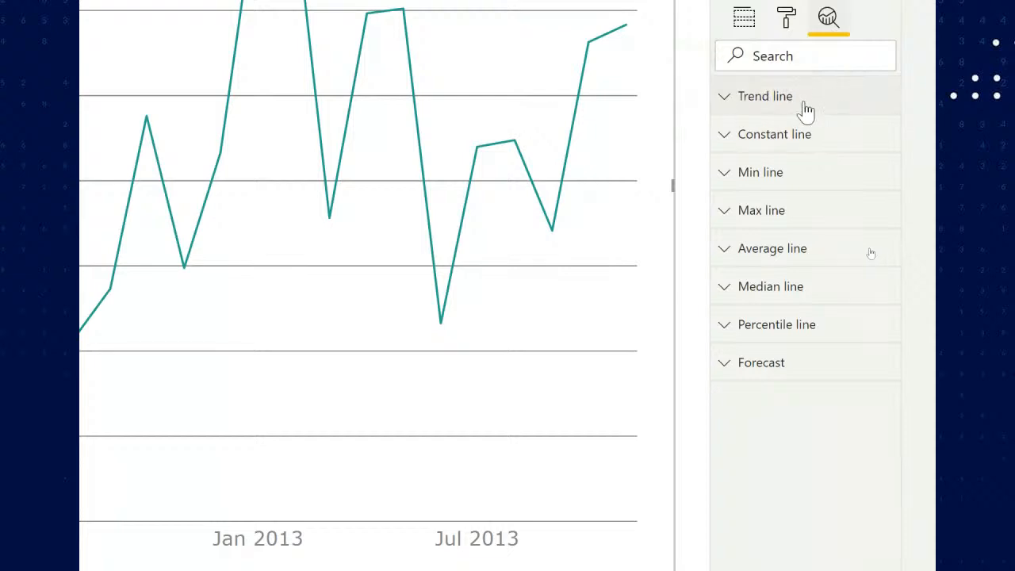
left_click(724, 101)
left_click(754, 149)
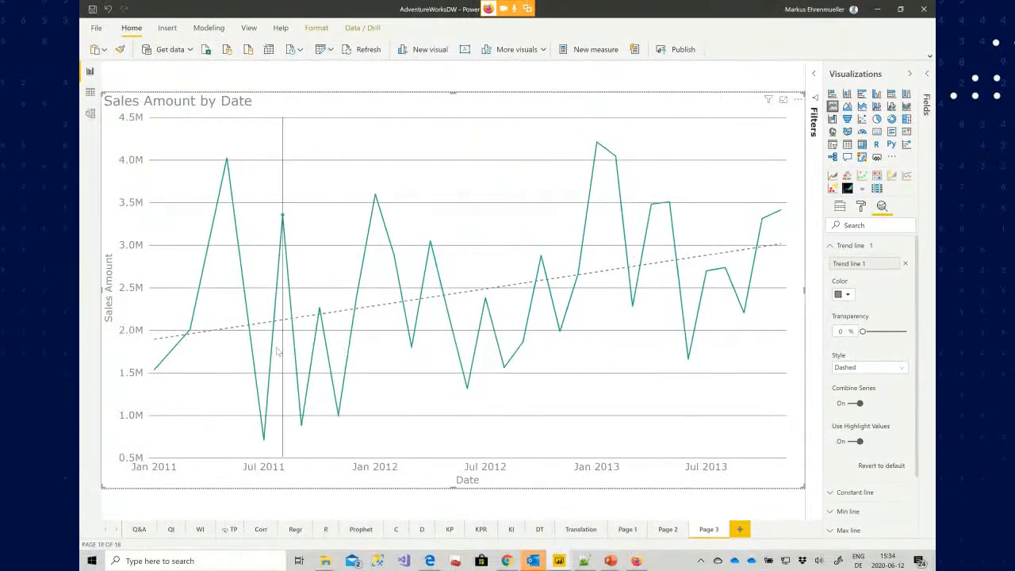
Open the Fields pane and create a new measure in the _Measures table
mouse_move(273, 352)
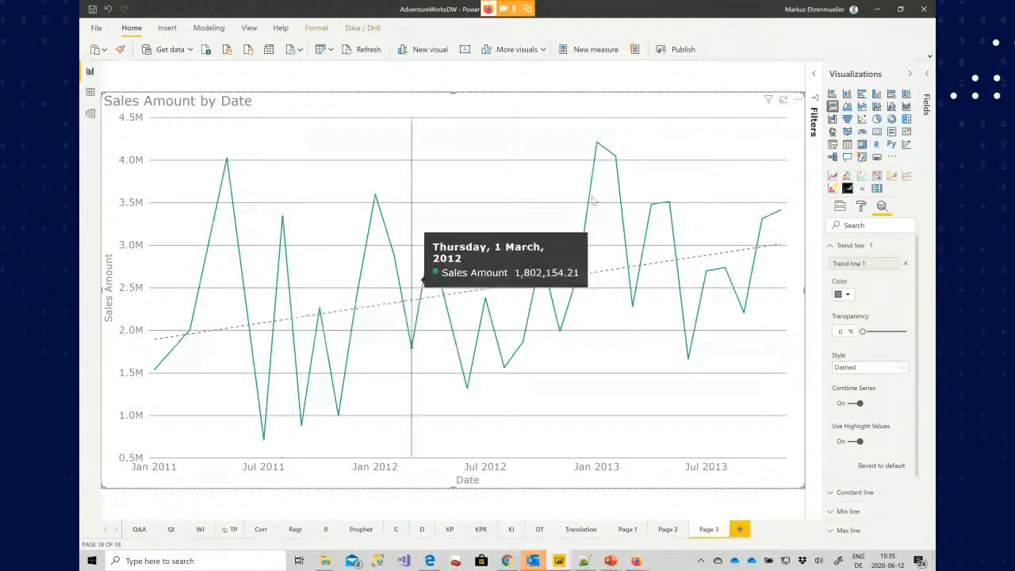
left_click(927, 77)
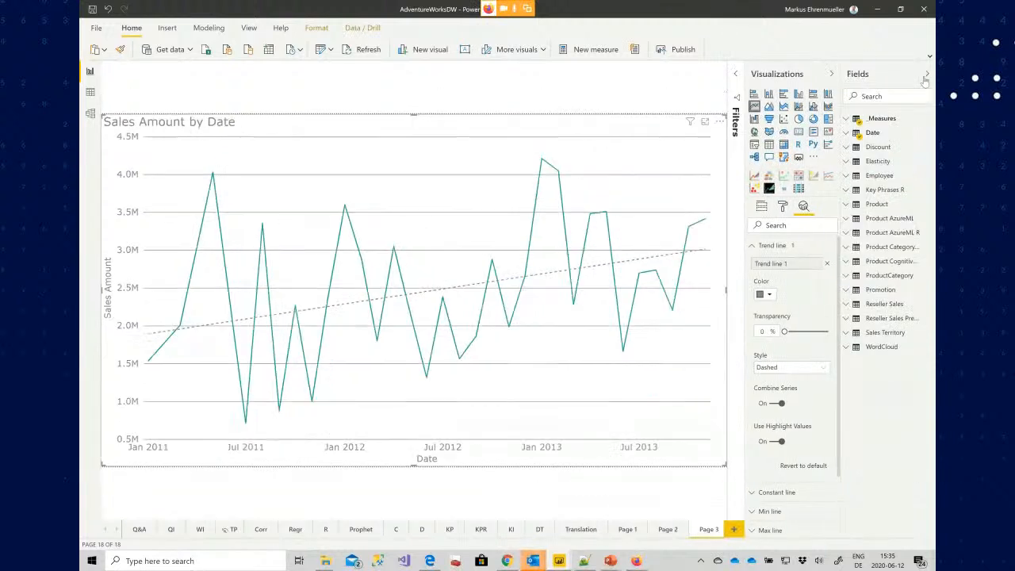
right_click(882, 118)
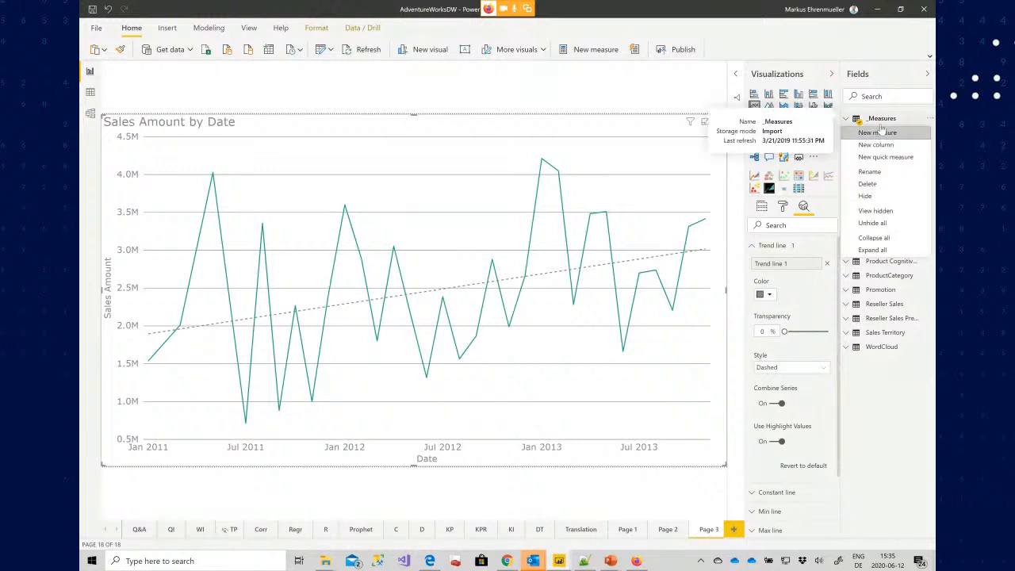
key("Escape")
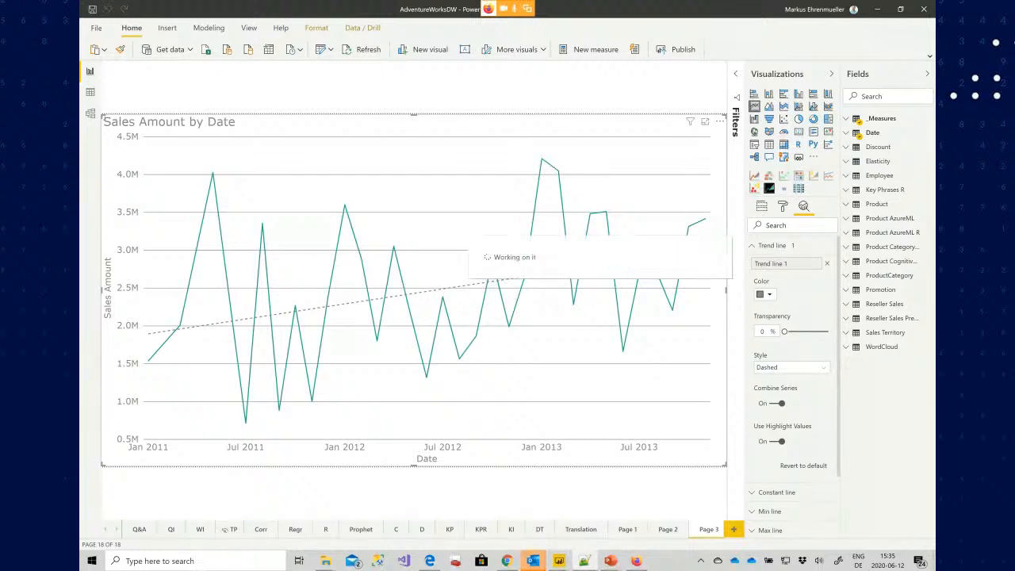
key("ctrl+f")
key("Escape")
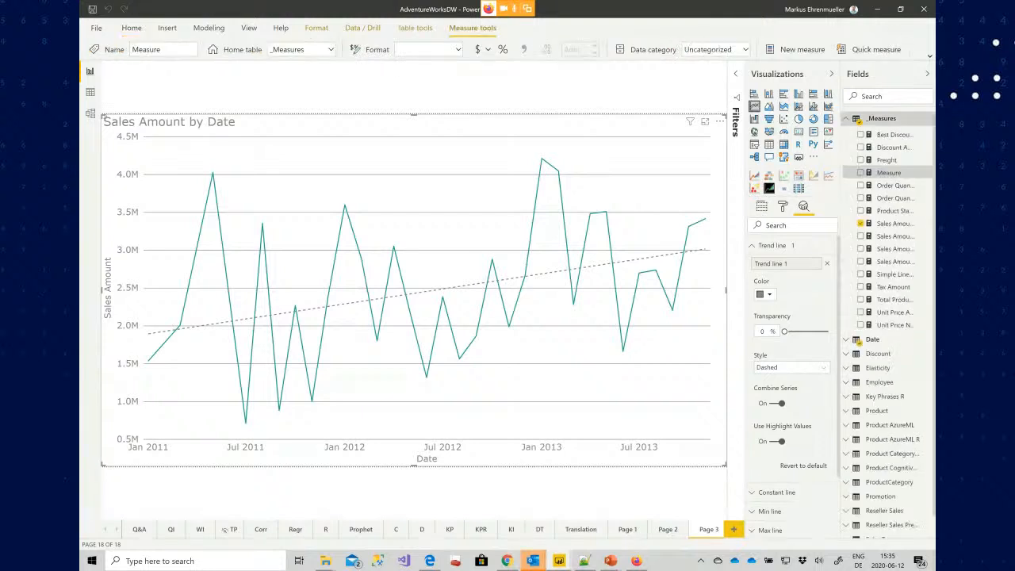
Define the measure by pasting the NEW Sales Amount Linear linear-regression DAX formula copied from the text editor
type("trendline")
key("alt+Tab")
key("ctrl+f")
type("sm")
key("Return")
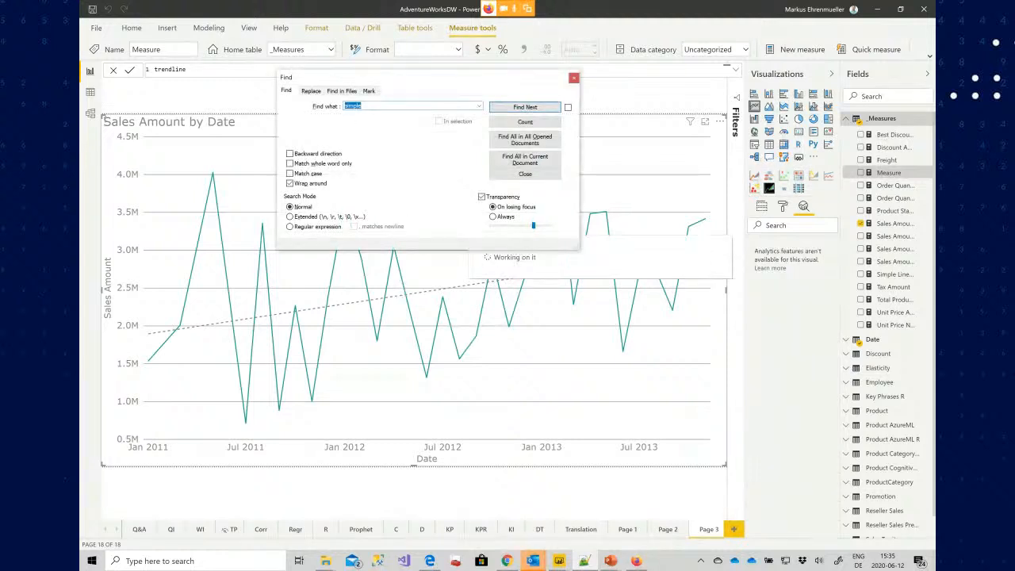
left_click_drag(484, 73, 397, 0)
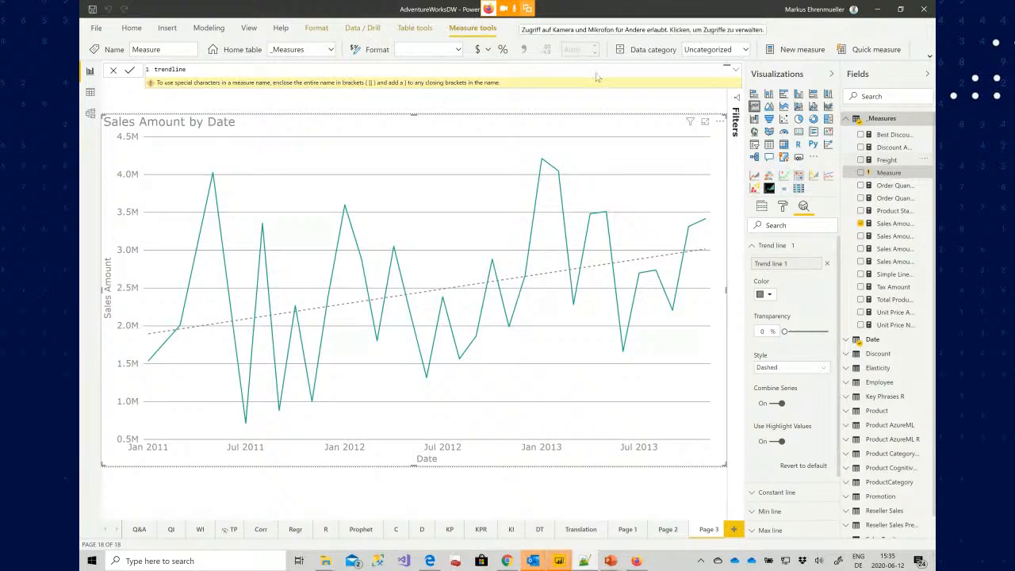
key("ctrl+a")
key("ctrl+v")
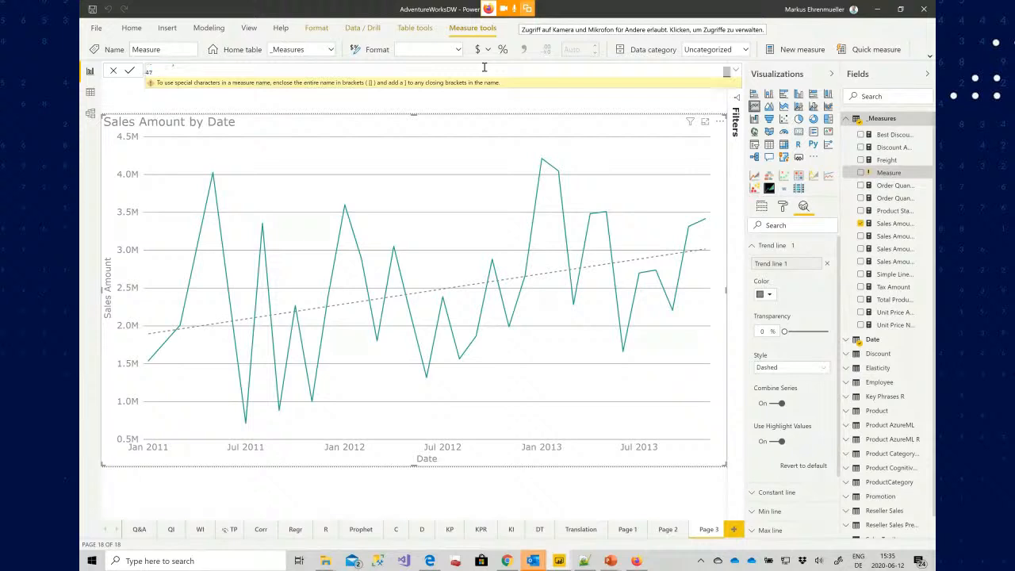
key("Return")
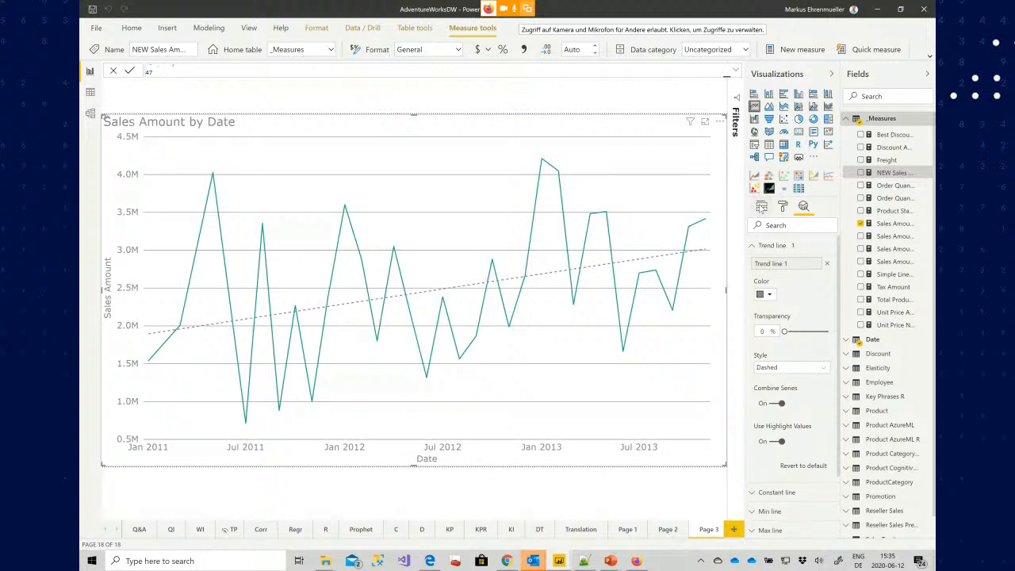
Add the NEW Sales Amount Linear measure to the line chart's Values alongside Sales Amount
left_click(761, 207)
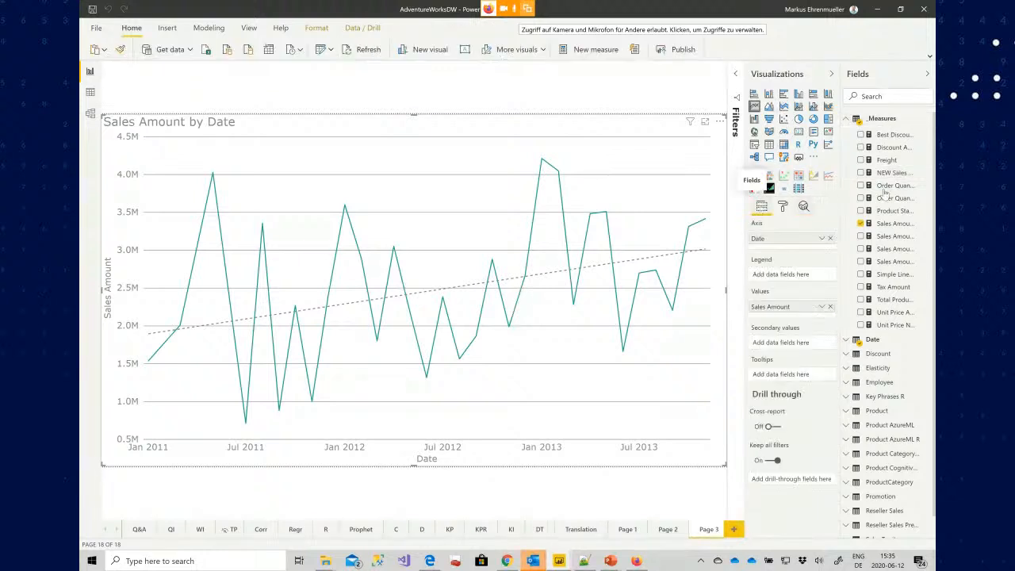
left_click_drag(889, 173, 804, 246)
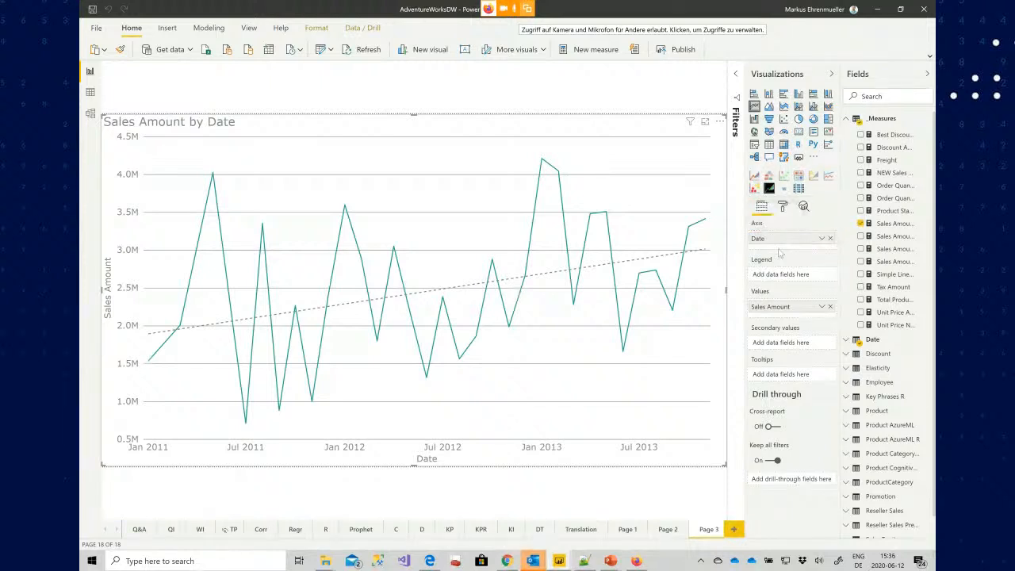
left_click_drag(895, 174, 793, 313)
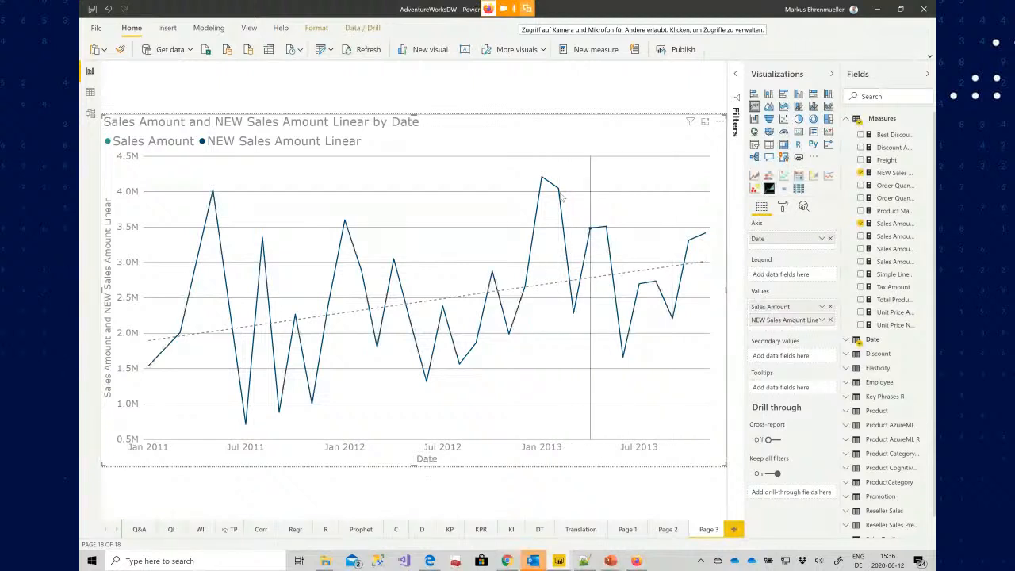
Remove the 'Dates that have reseller sales' filter from the visual's filters
left_click(736, 75)
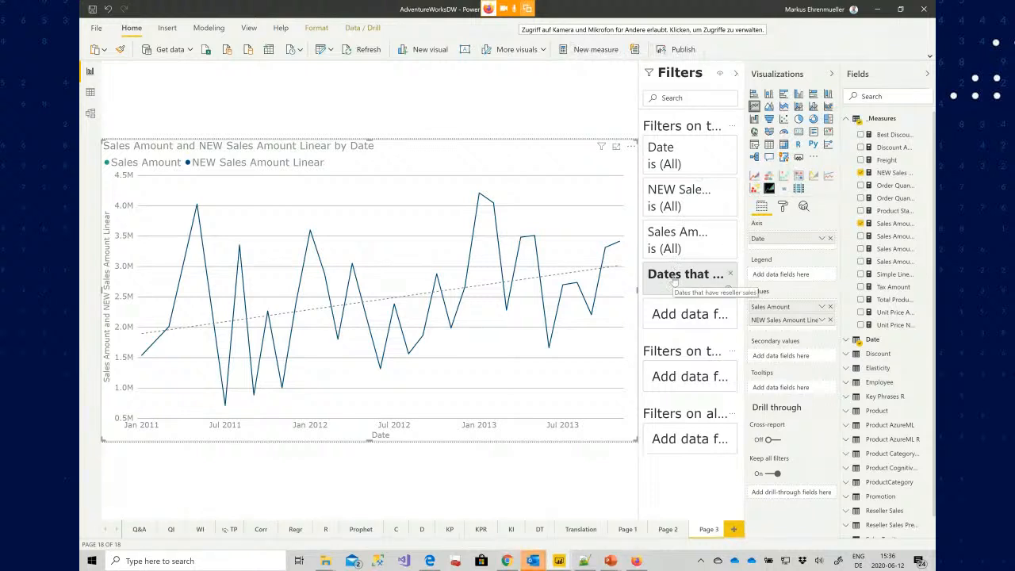
left_click(732, 274)
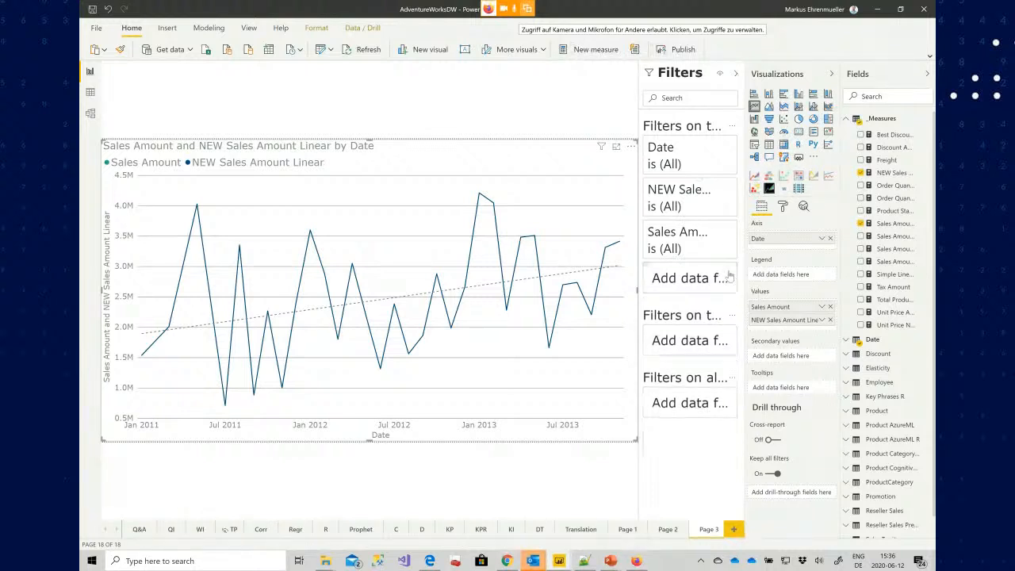
left_click(735, 73)
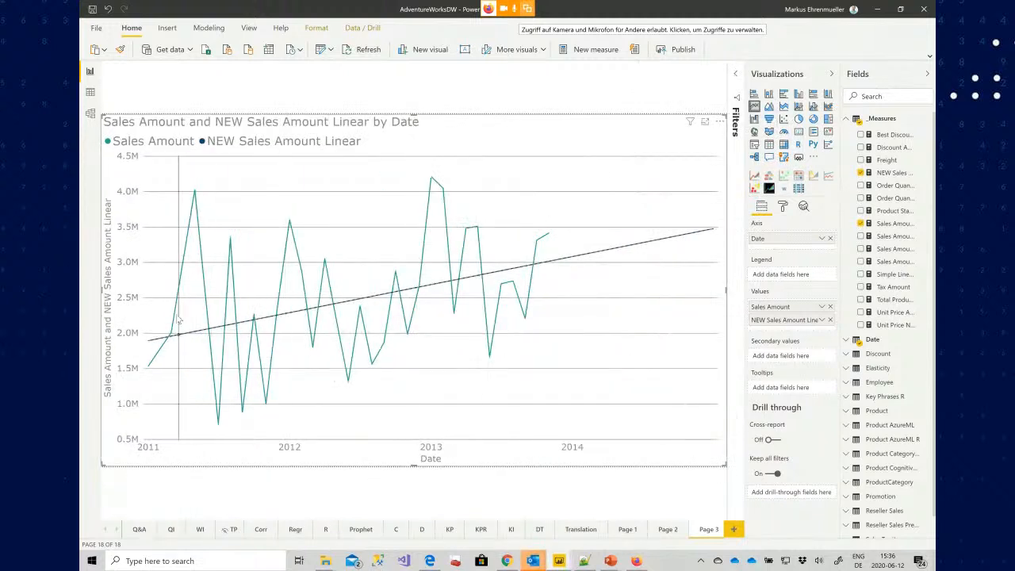
Remove the built-in trend line from the chart's analytics options
mouse_move(167, 338)
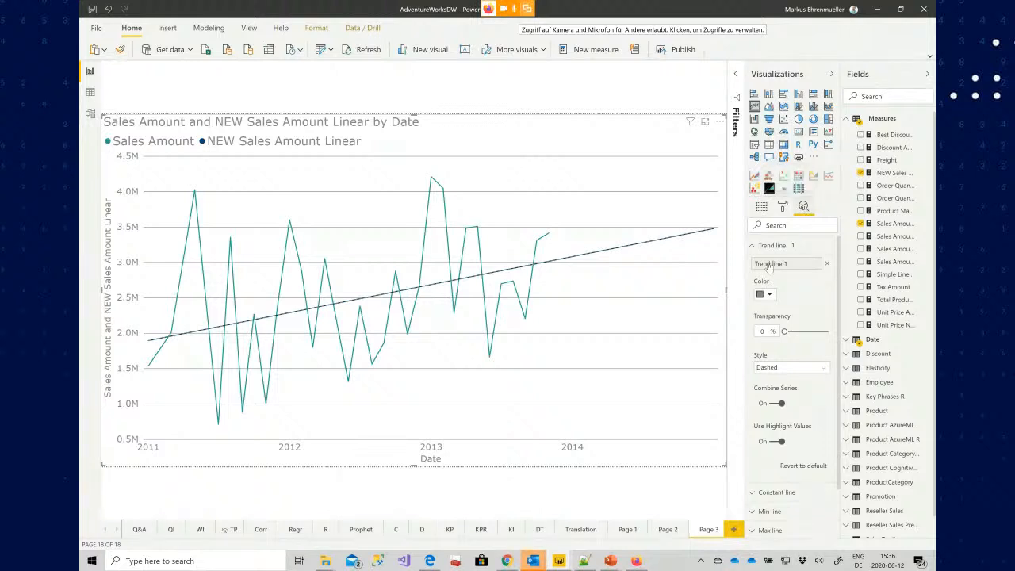
left_click(827, 264)
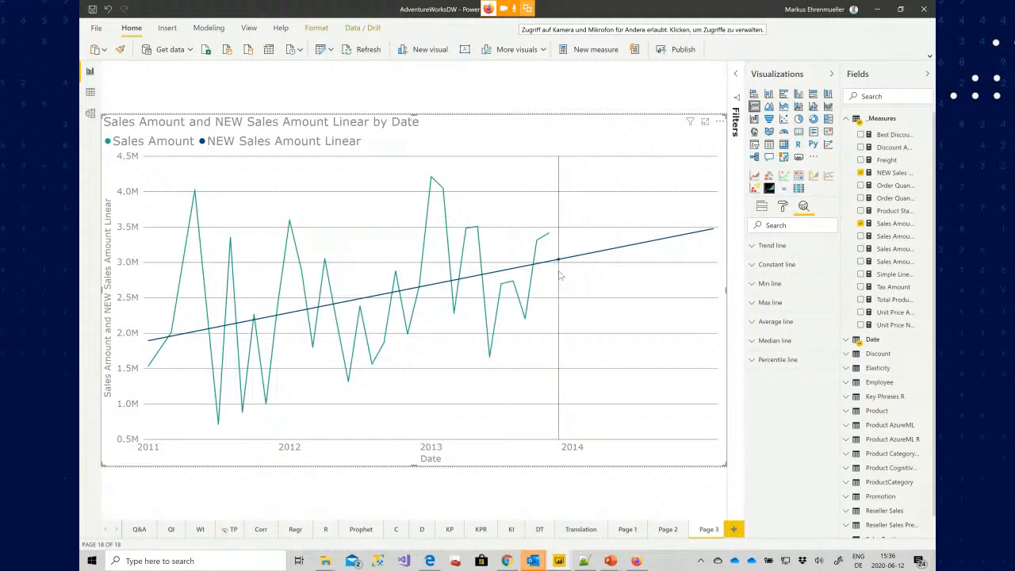
mouse_move(676, 261)
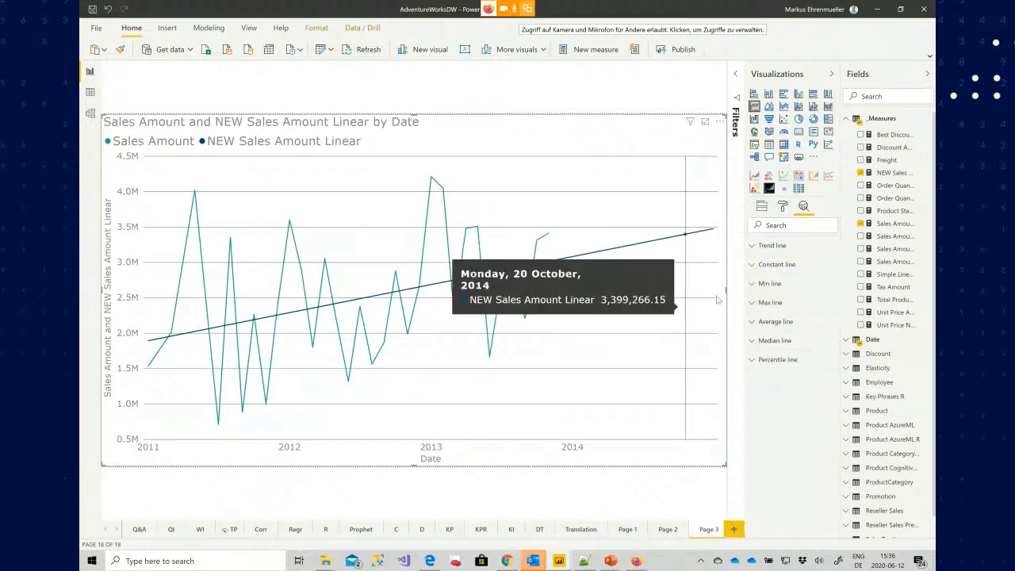
Open the NEW Sales Amount Linear measure's DAX formula in the expanded formula bar
left_click(892, 175)
left_click(736, 70)
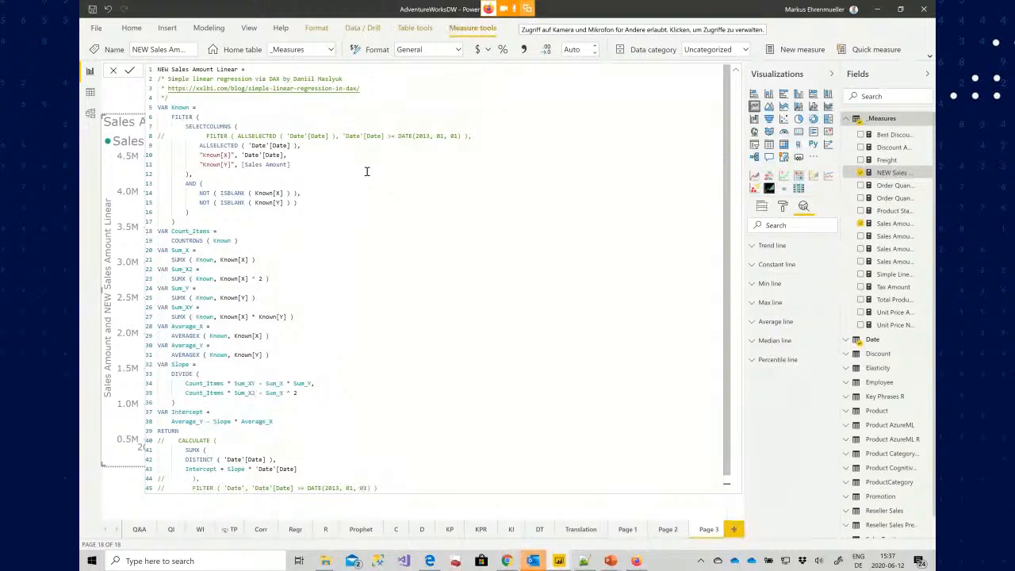
scroll(366, 171, "up", 4)
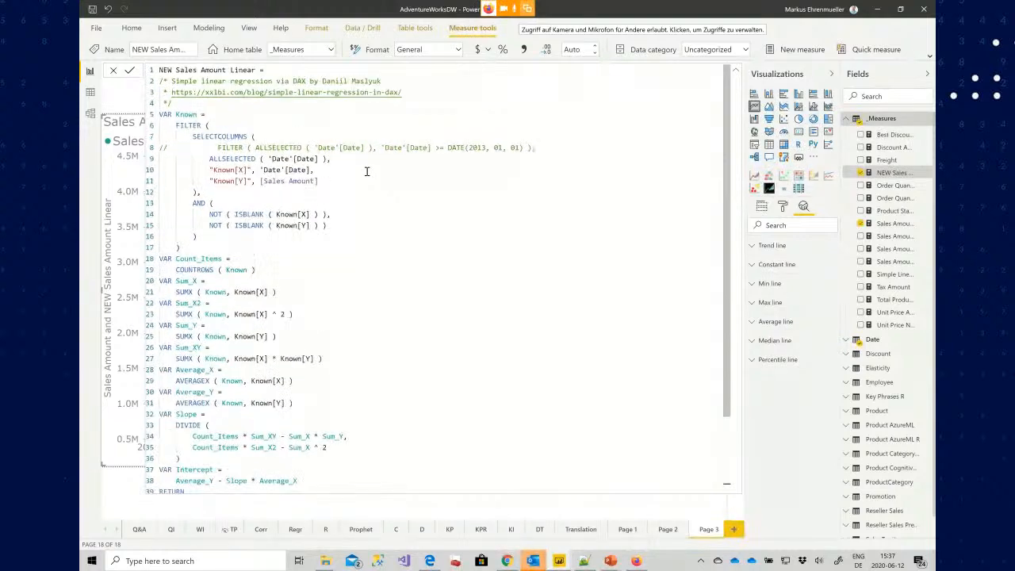
scroll(367, 171, "up", 3)
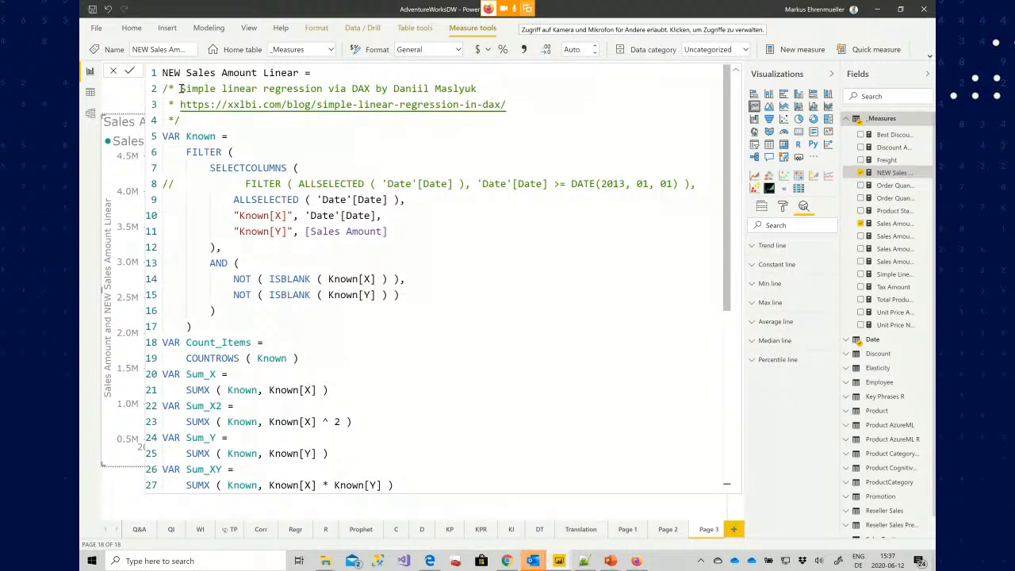
Review the formula's source comment and how the returned value uses the Intercept and Slope variables
left_click_drag(181, 88, 497, 94)
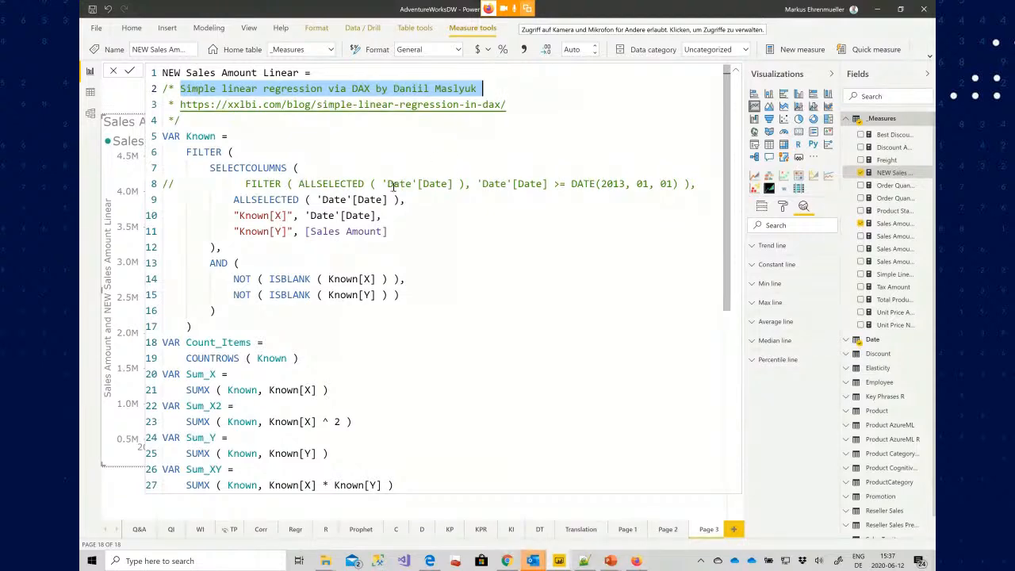
scroll(347, 214, "down", 7)
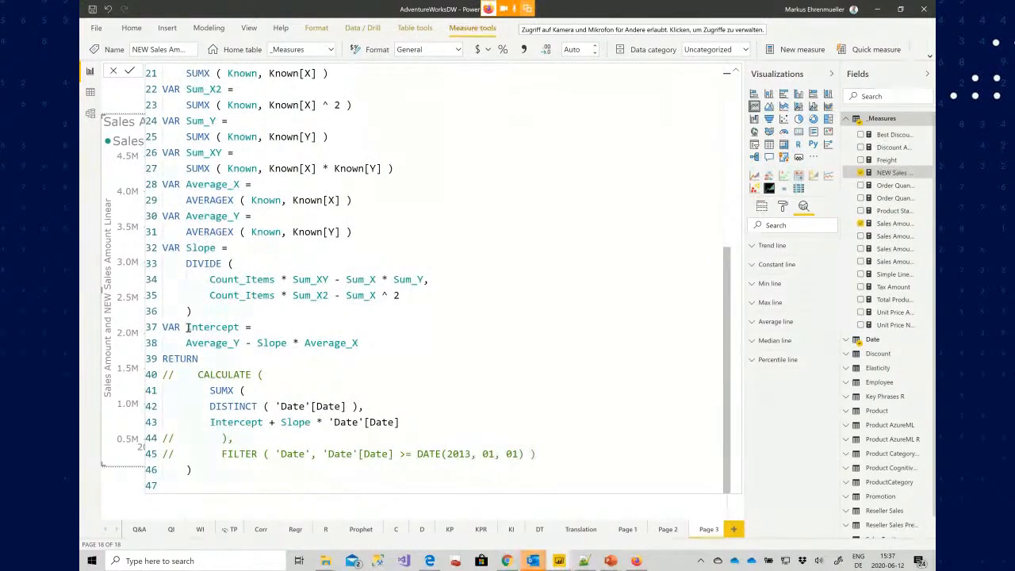
left_click_drag(210, 422, 417, 419)
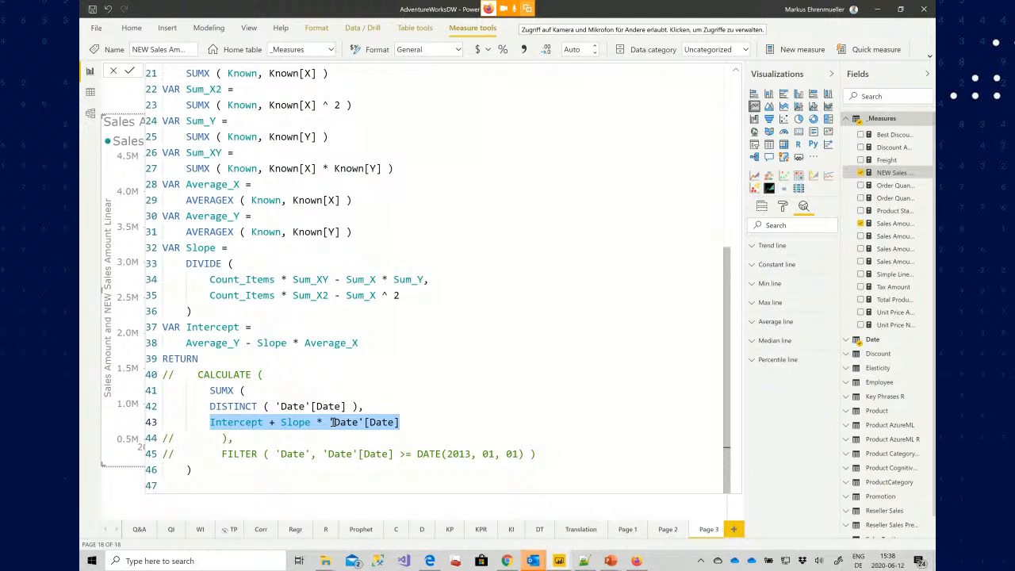
left_click(262, 422, "shift")
double_click(293, 422)
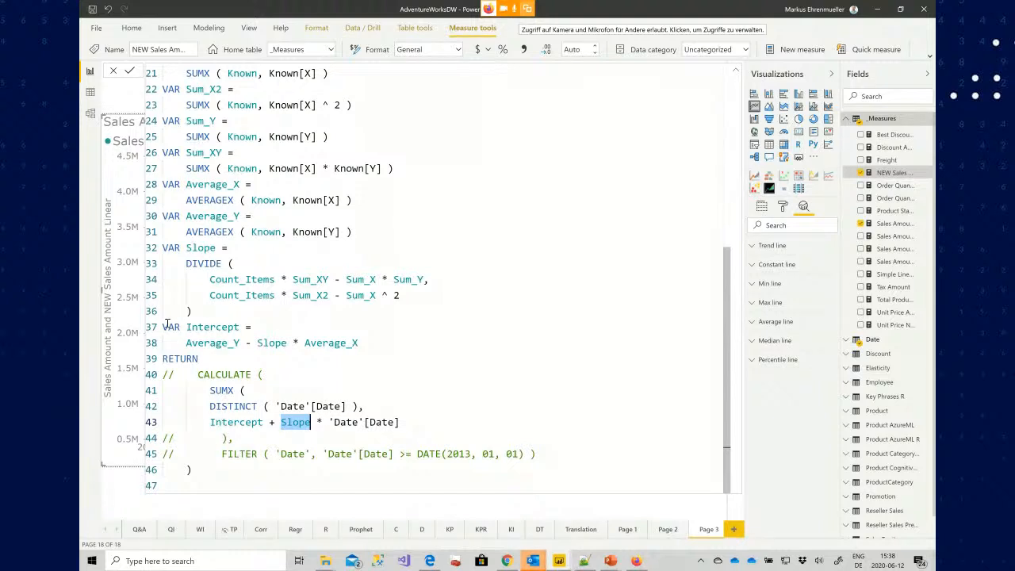
left_click(215, 327)
double_click(215, 327)
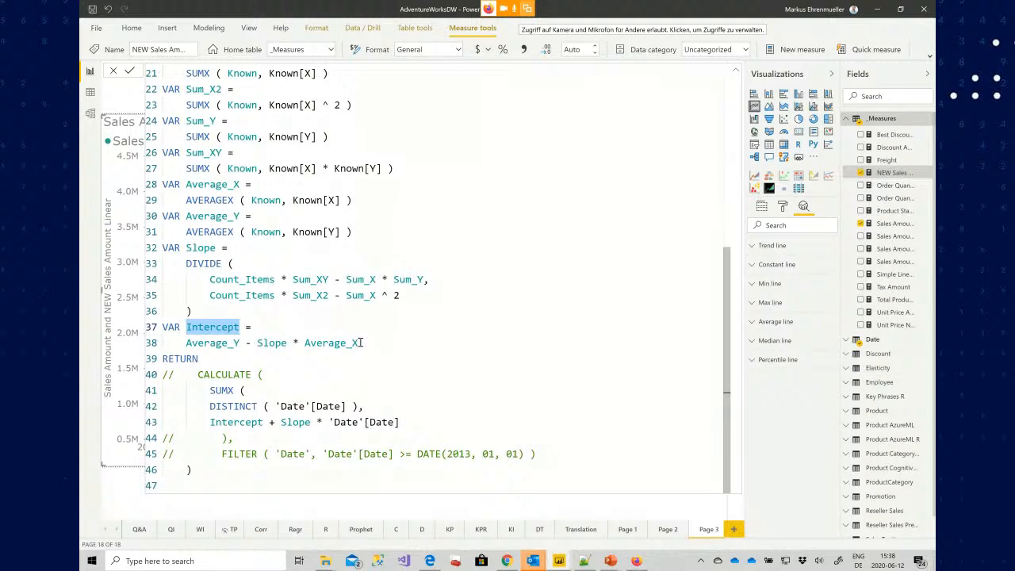
double_click(201, 247)
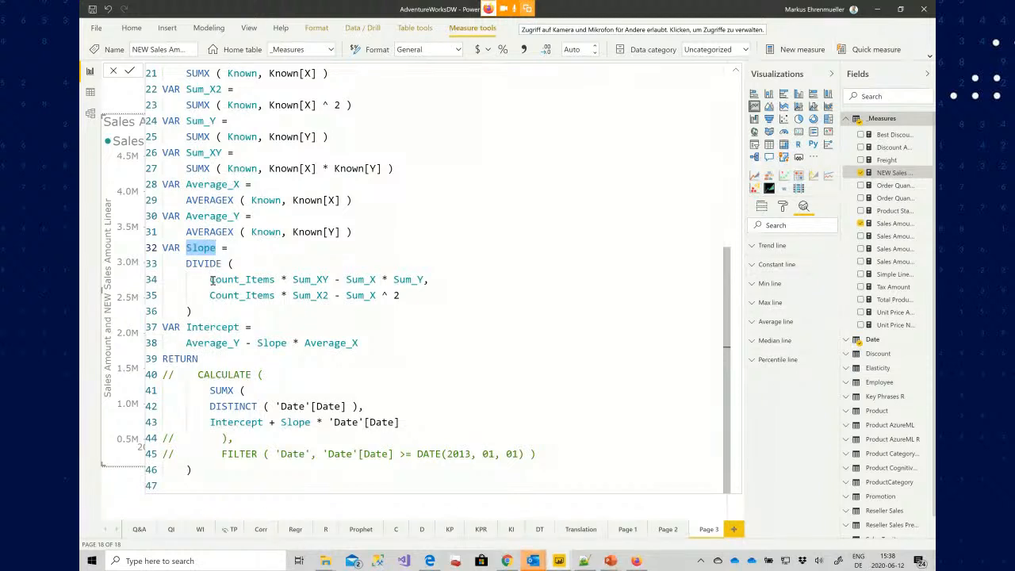
Examine how Slope, Average_Y and the Known table's x and y columns are defined in the formula
left_click_drag(209, 279, 443, 281)
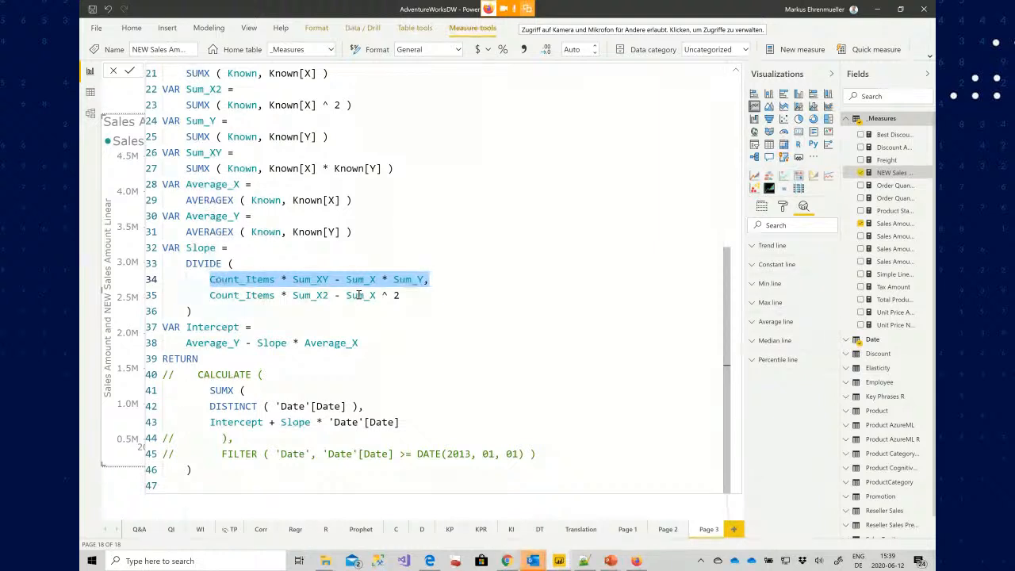
left_click(223, 216)
double_click(223, 216)
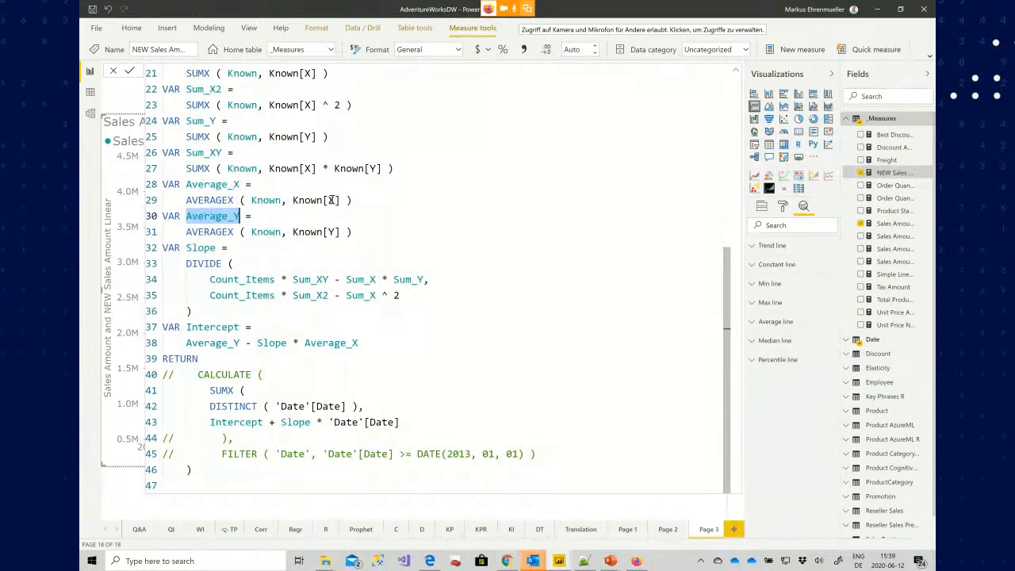
scroll(333, 205, "up", 6)
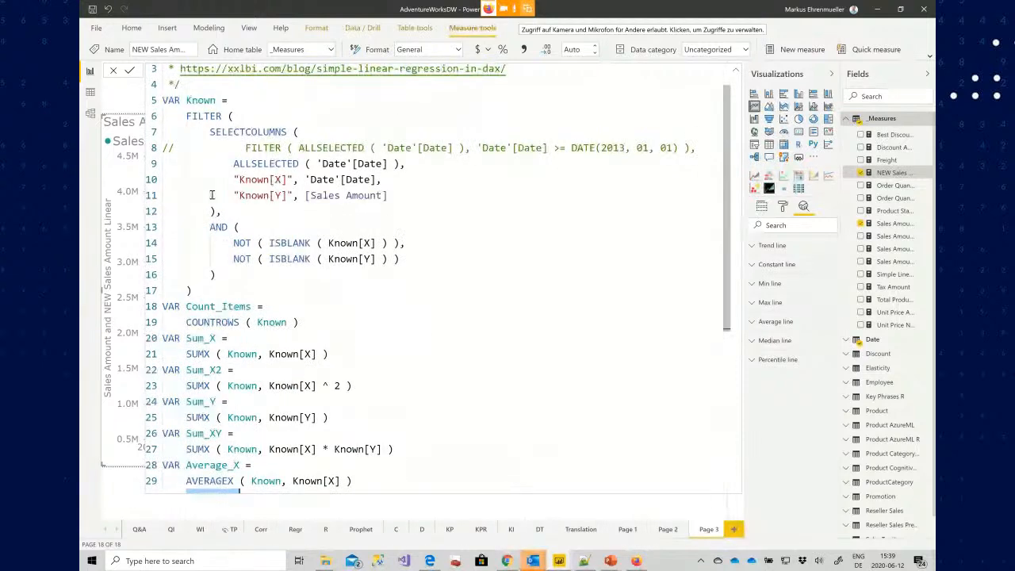
double_click(193, 100)
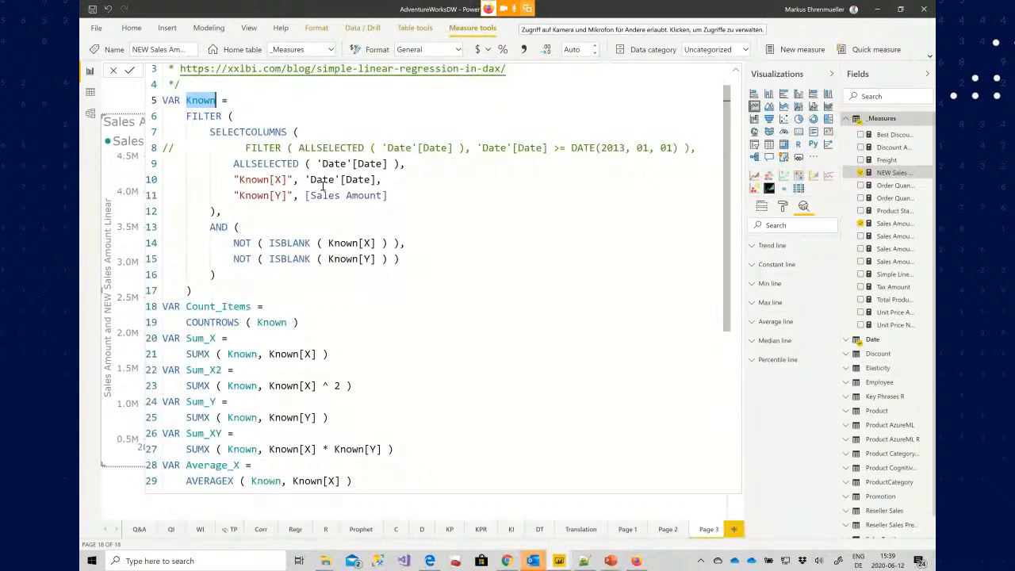
left_click_drag(307, 180, 363, 180)
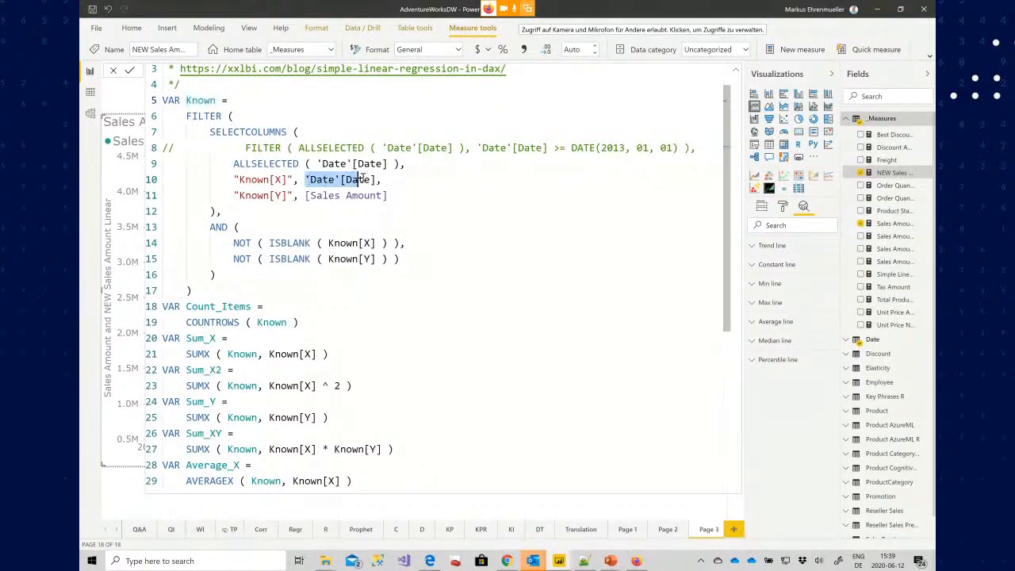
Examine the AND condition that excludes blank Known[X] and Known[Y] values in the Known table
left_click(277, 180)
left_click(279, 196)
left_click_drag(210, 227, 405, 259)
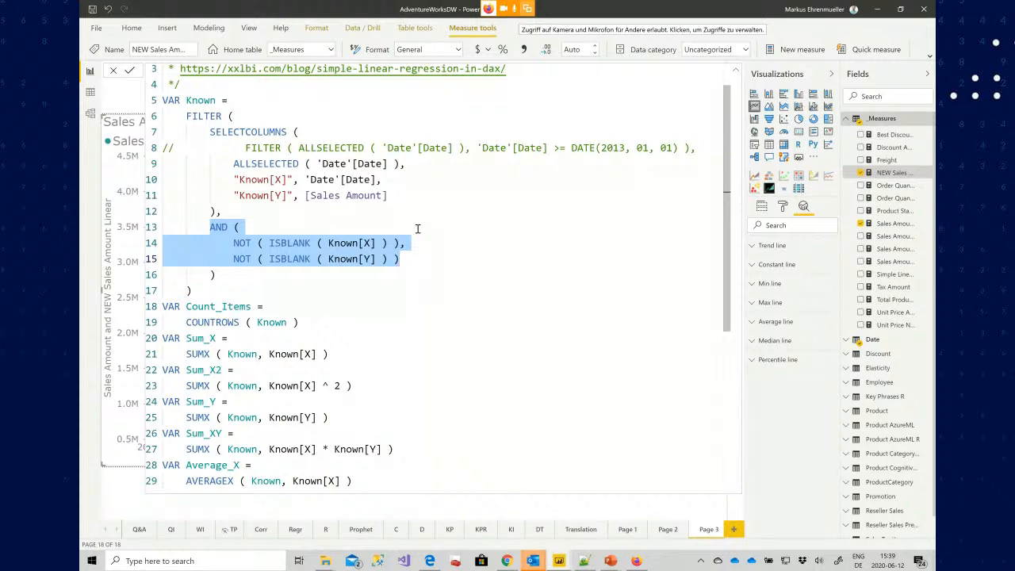
Uncomment the CALCULATE wrapper and its FILTER limiting dates to 2013 onward in the RETURN expression, then collapse the formula bar
scroll(418, 228, "down", 6)
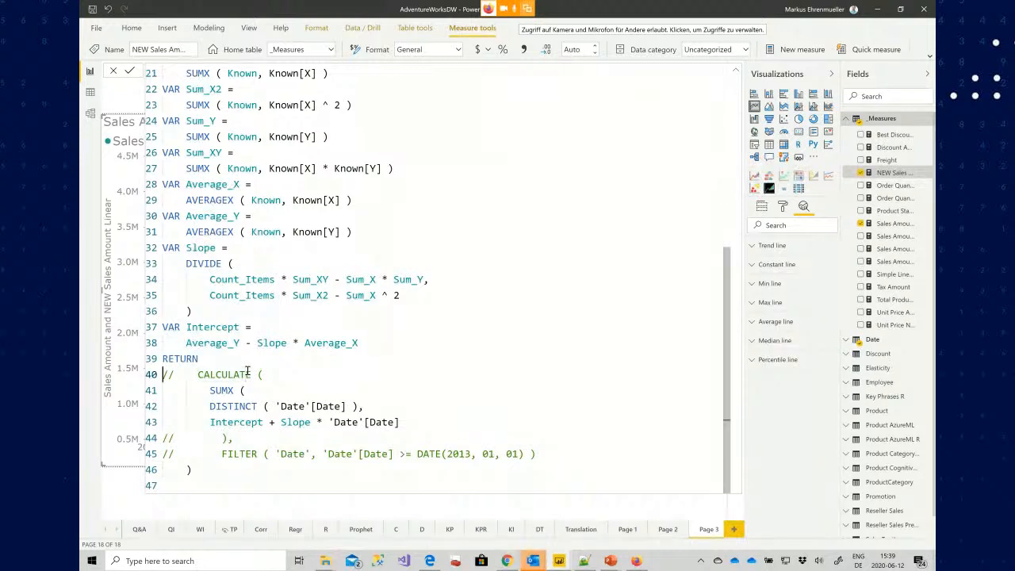
key("Delete")
key("Delete")
key("Down")
key("Down")
key("Down")
key("Down")
key("Delete")
key("Delete")
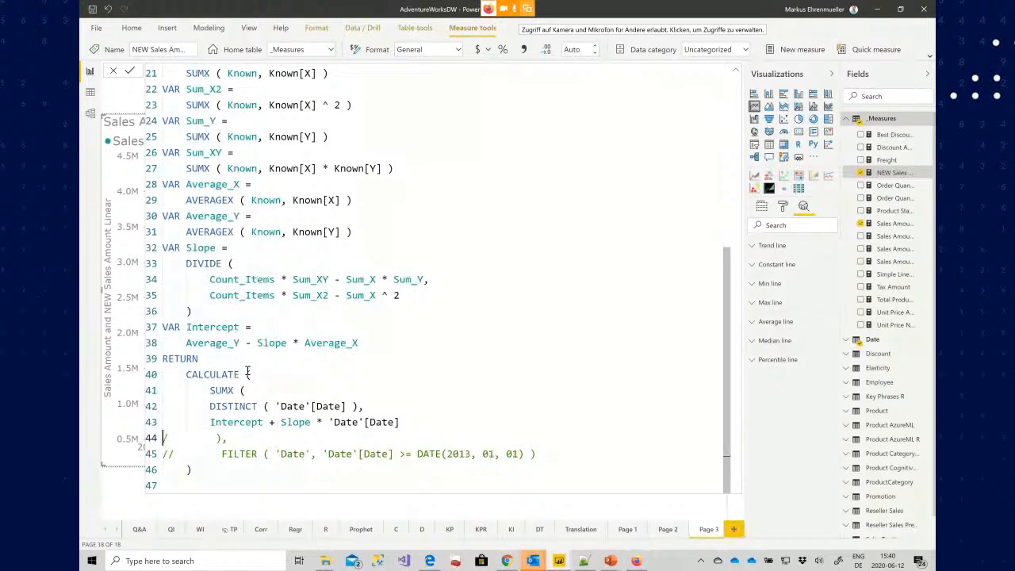
key("Down")
key("Delete")
key("Delete")
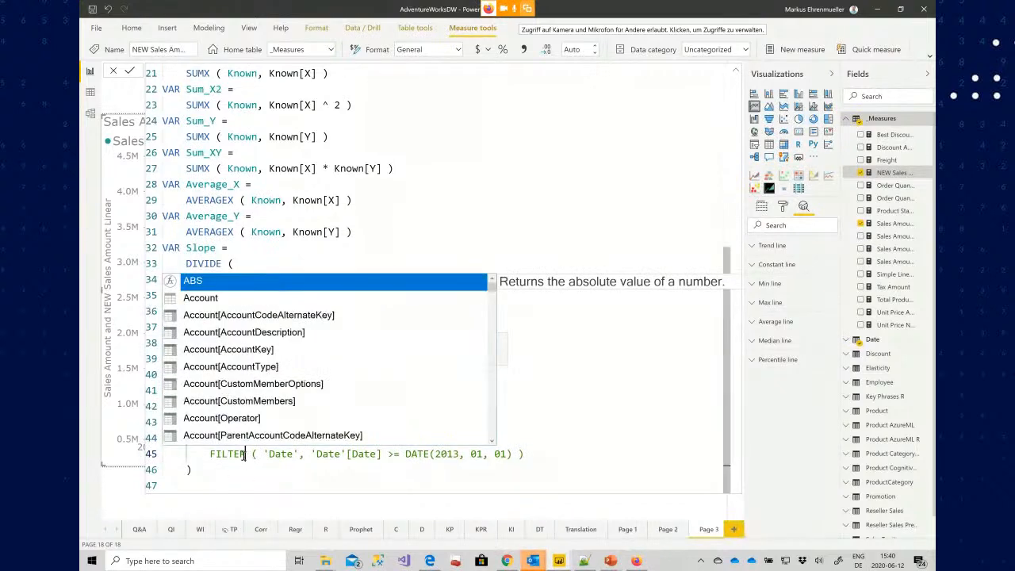
key("Escape")
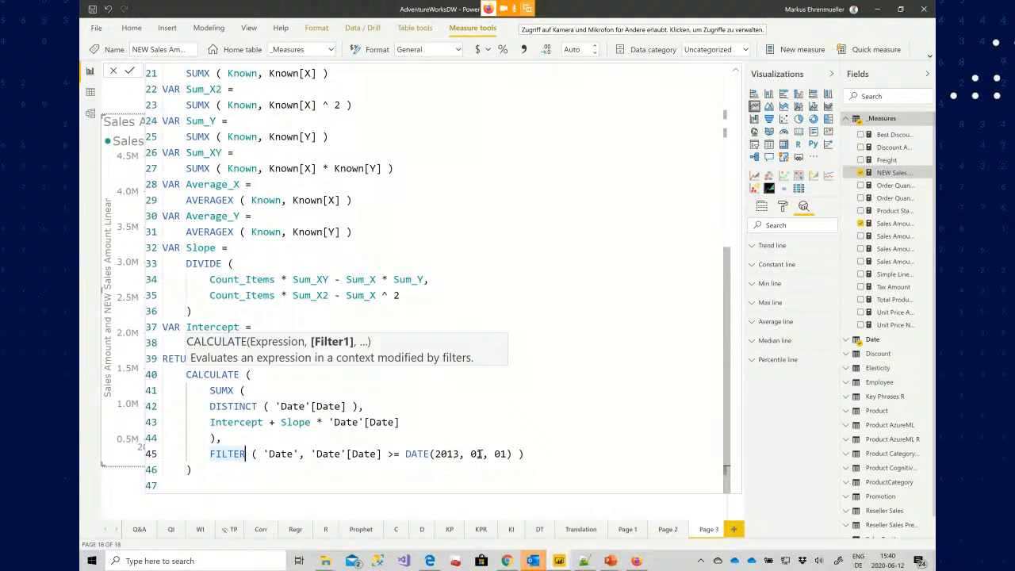
left_click(538, 453)
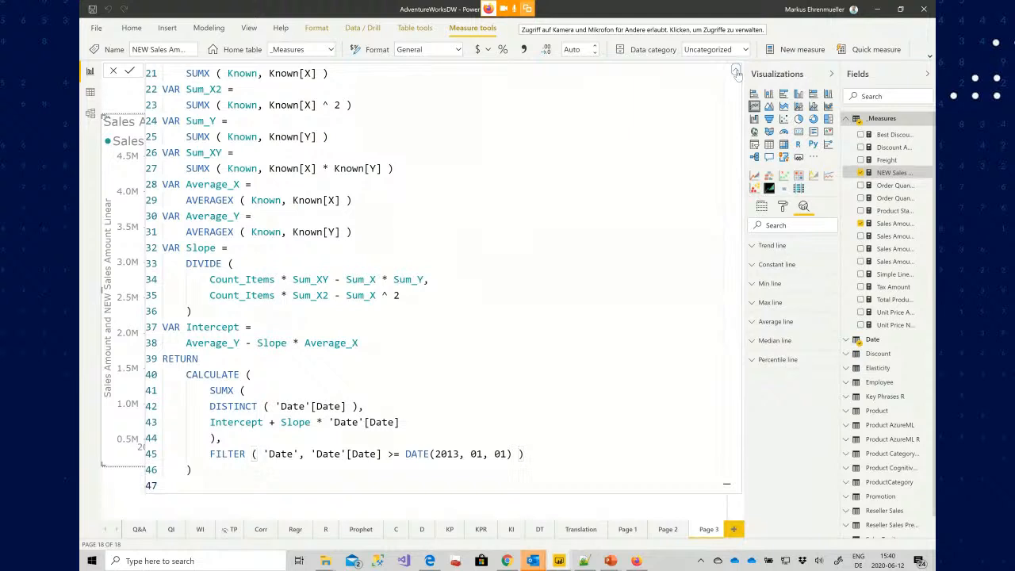
left_click(736, 73)
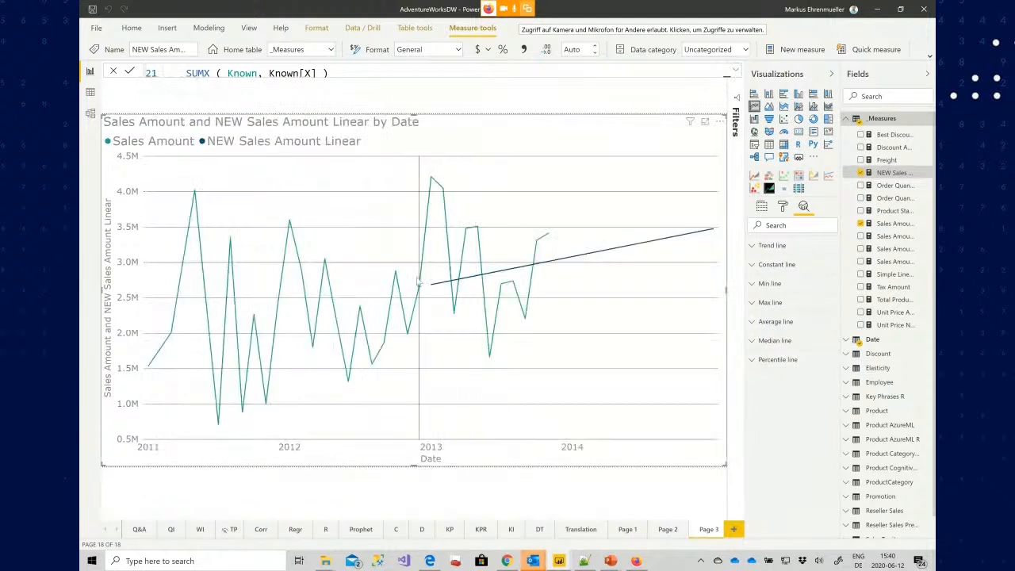
mouse_move(434, 289)
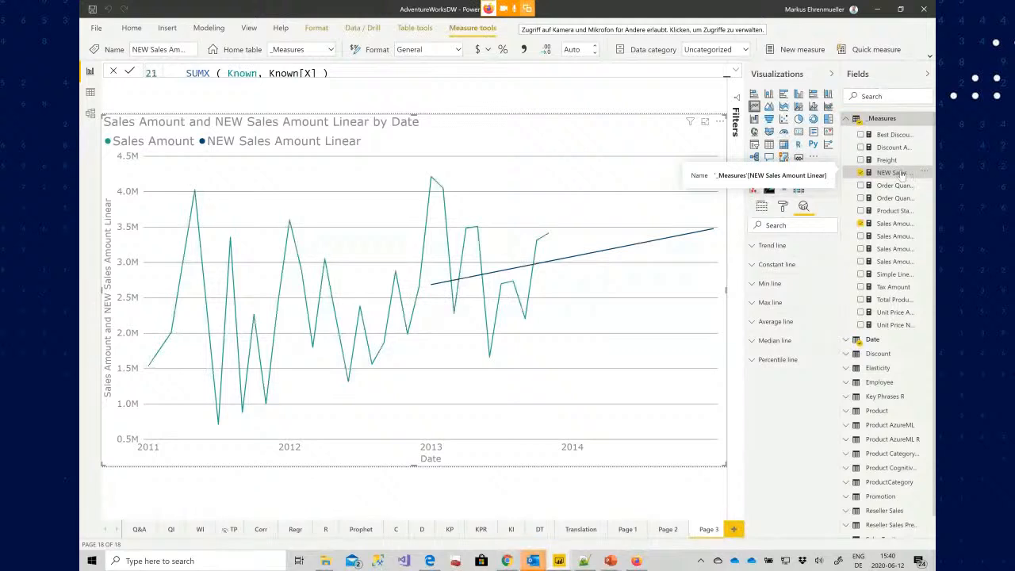
In the Known table, uncomment the FILTER on dates from 2013 and comment out the plain ALLSELECTED line, then commit and collapse
left_click(737, 72)
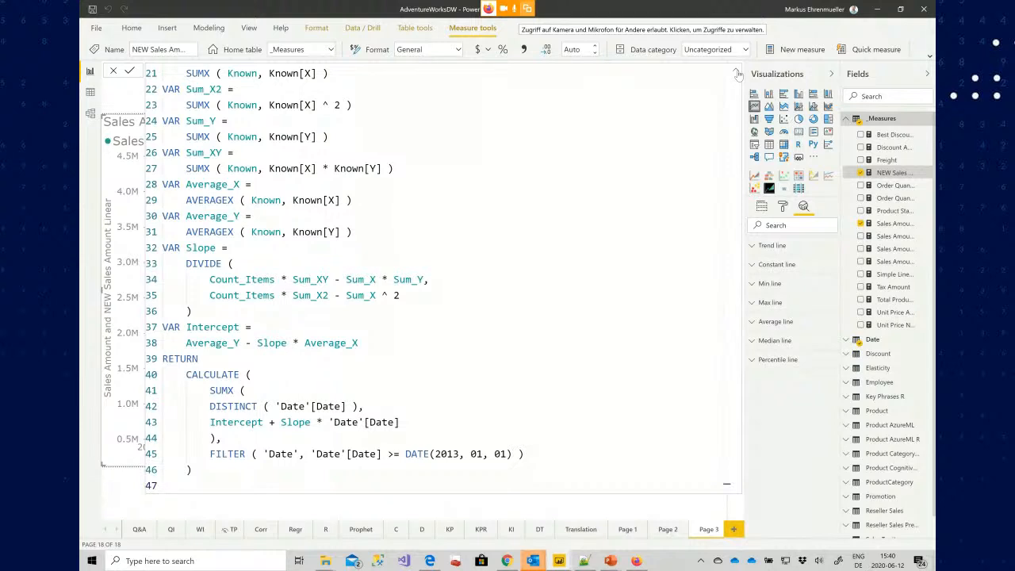
left_click(478, 218)
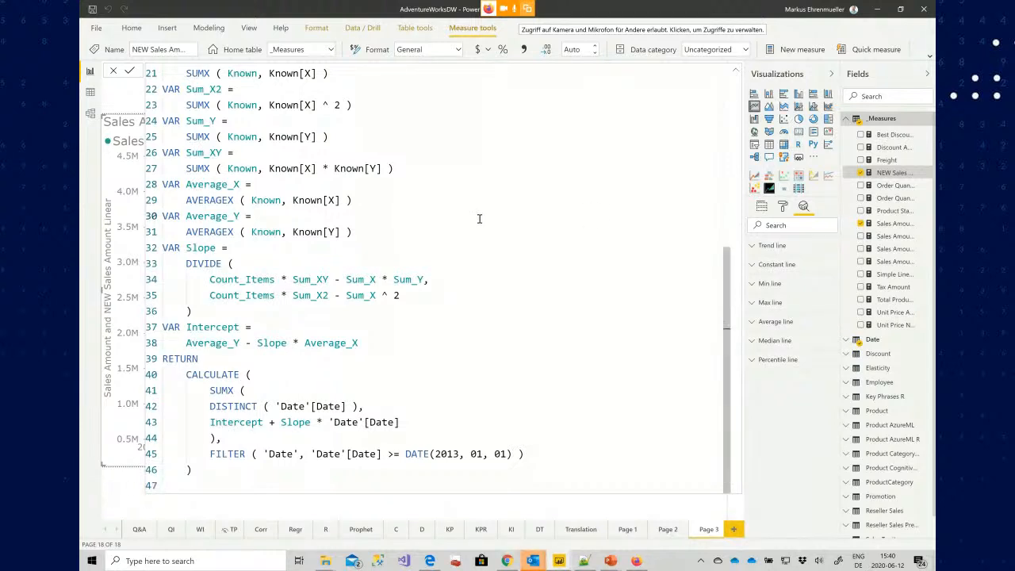
key("ctrl+Home")
left_click(423, 183)
key("Home")
key("Delete")
key("Delete")
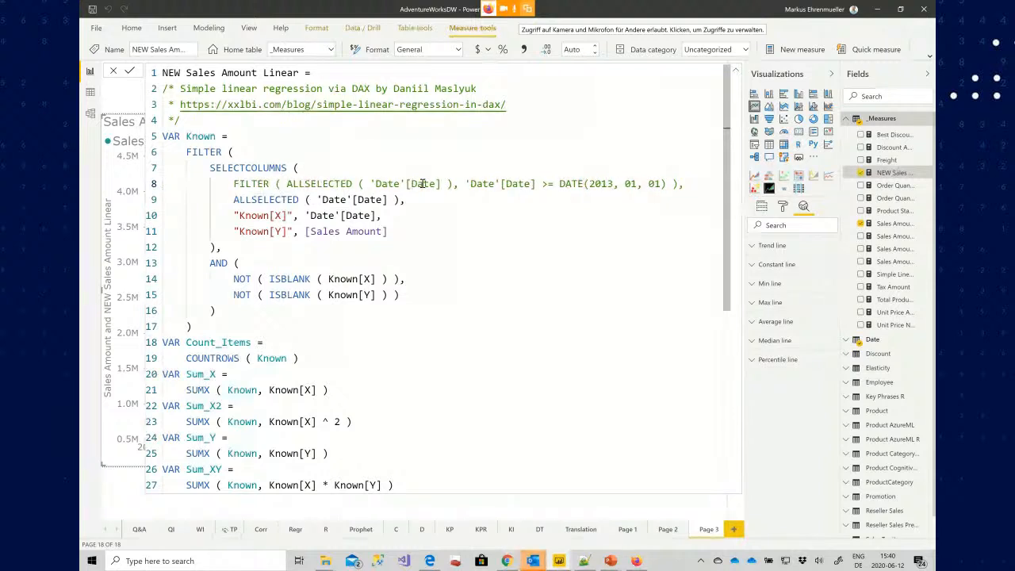
type("//")
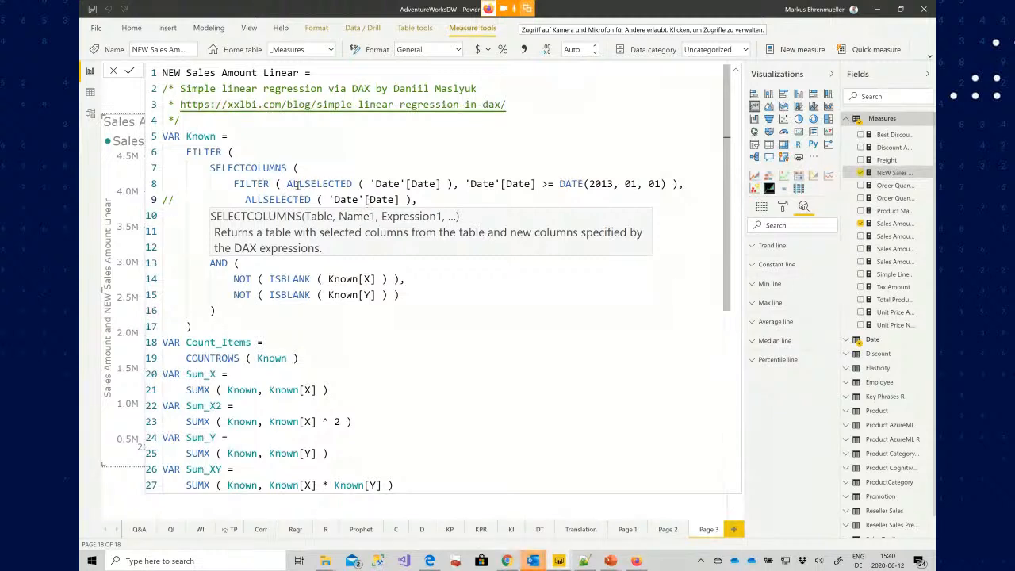
left_click(236, 183)
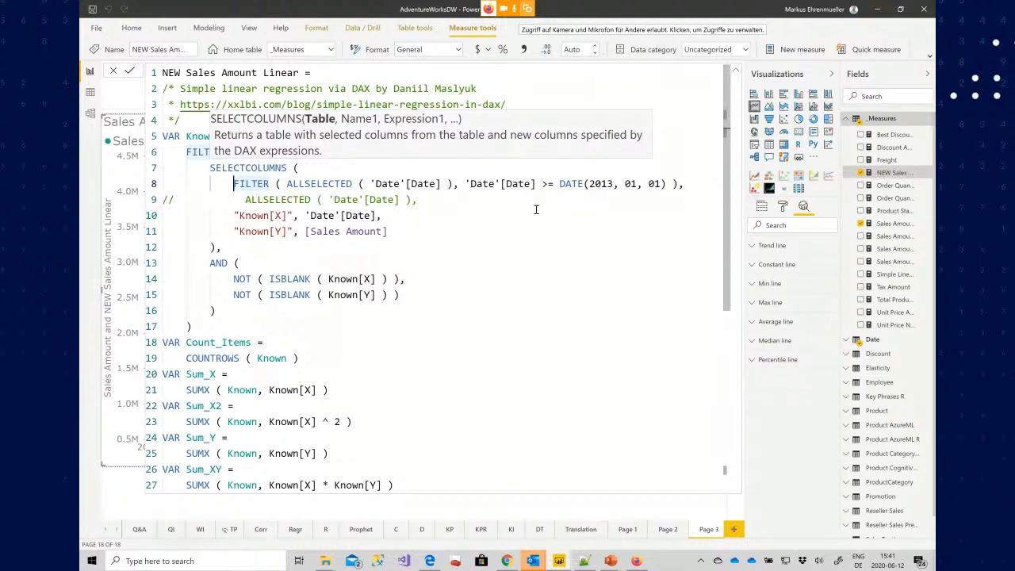
key("Return")
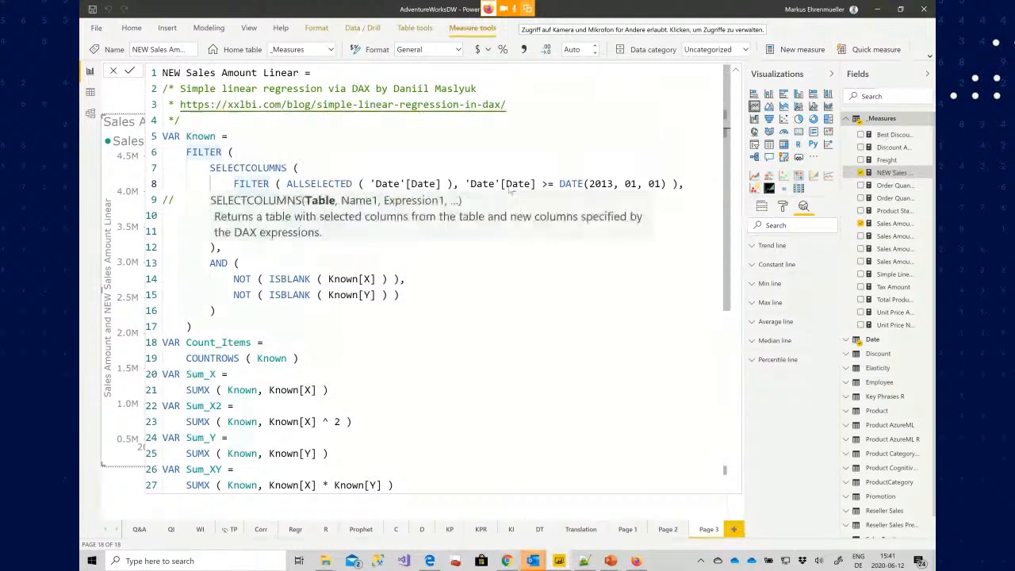
left_click(736, 73)
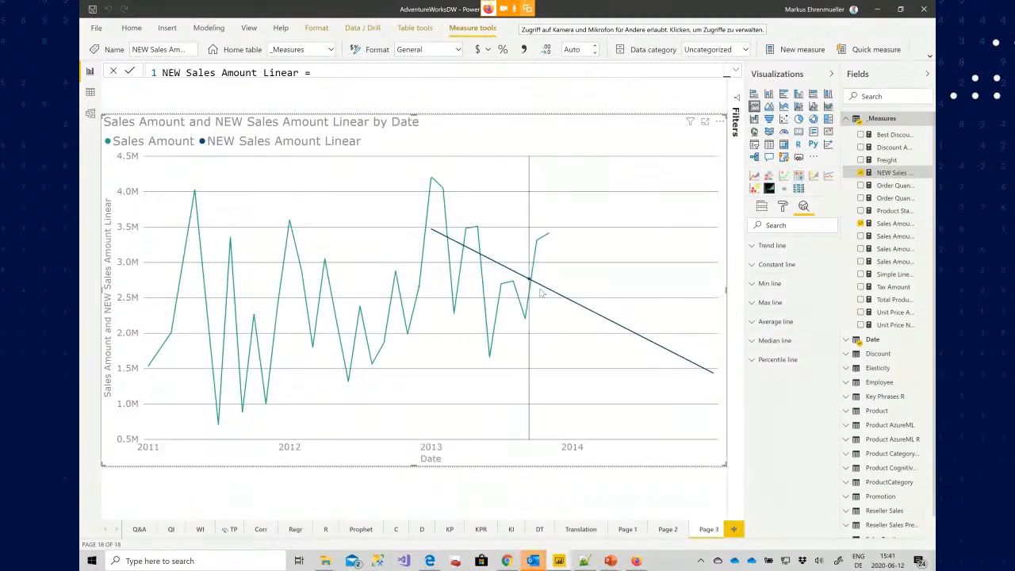
mouse_move(542, 293)
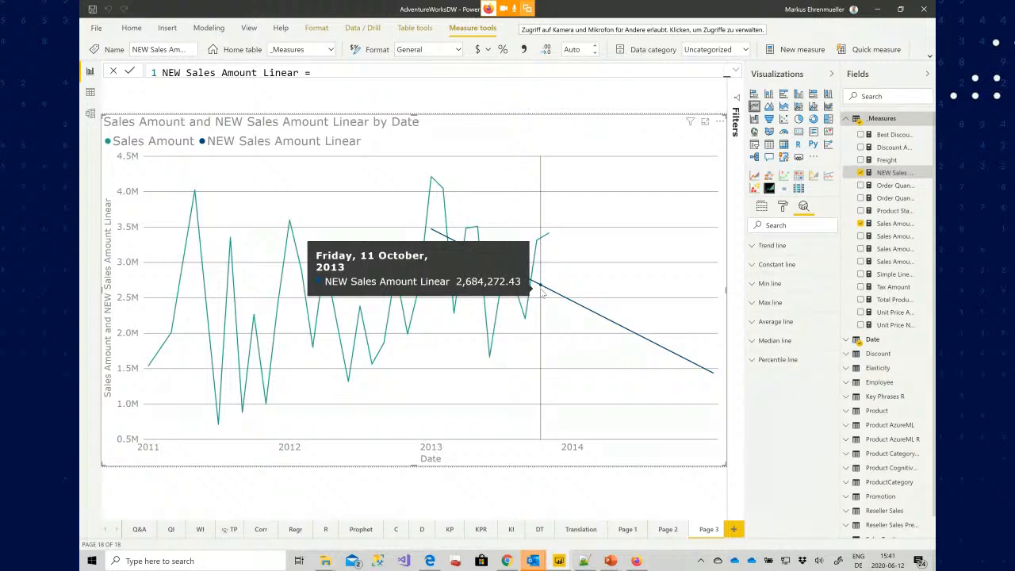
Add a new page with a Q&A visual asking "sales amount by date" and enlarge it to fill the canvas
left_click(735, 531)
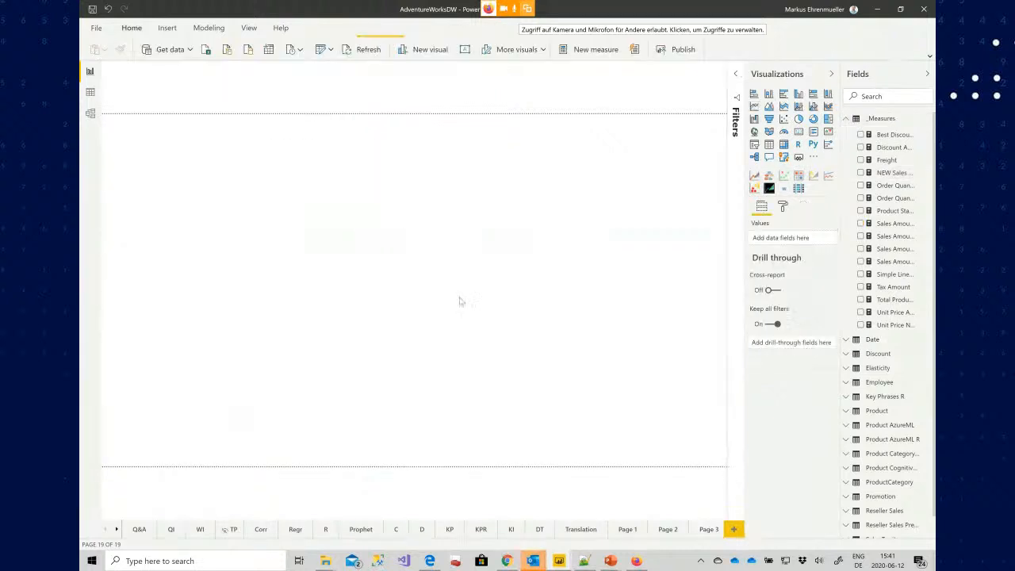
double_click(344, 164)
type("sales amount by")
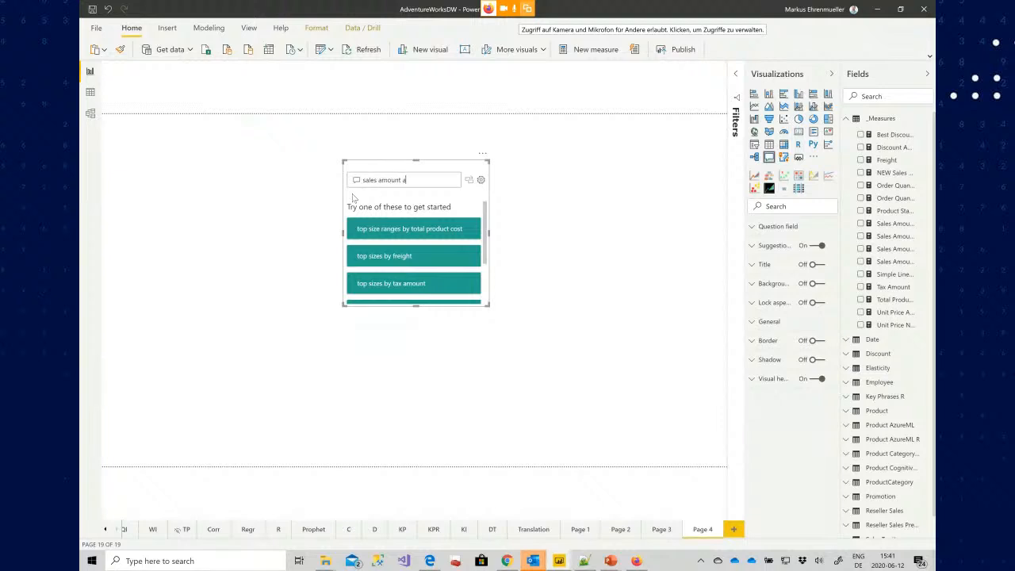
type(" date")
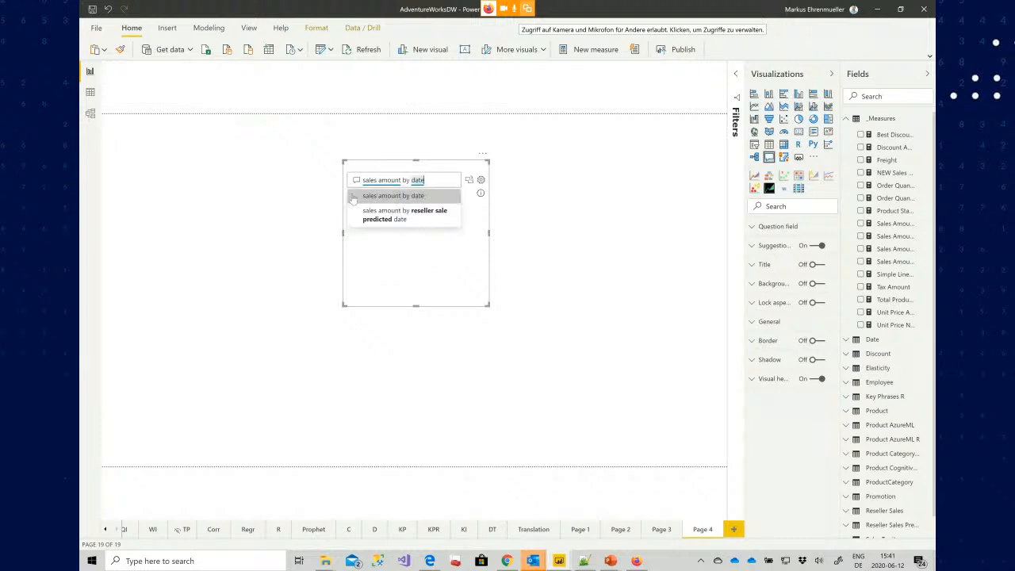
left_click_drag(387, 164, 105, 113)
left_click_drag(251, 263, 829, 537)
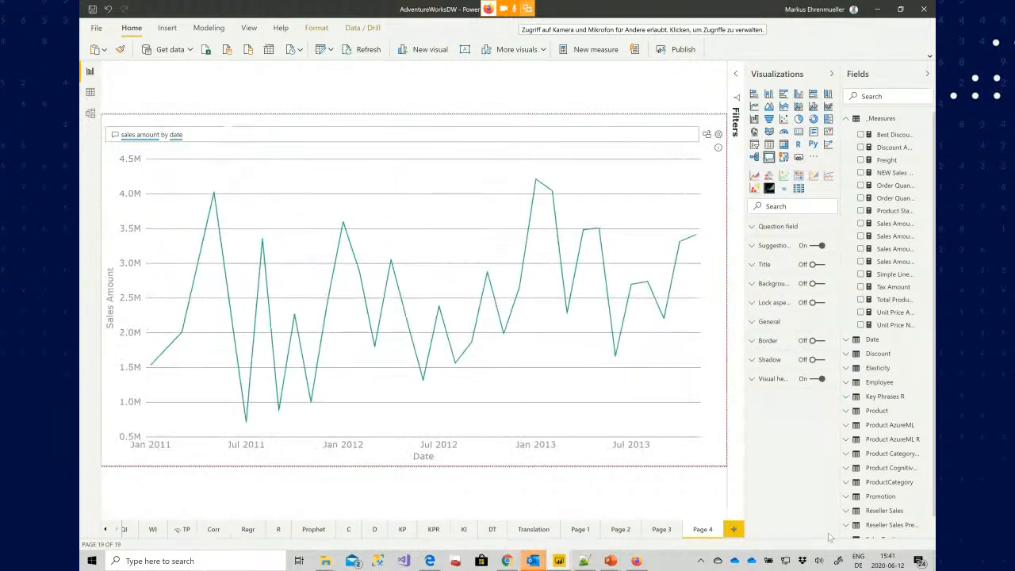
Convert the Q&A answer into a standard line chart and add a forecast in its analytics options
left_click(707, 136)
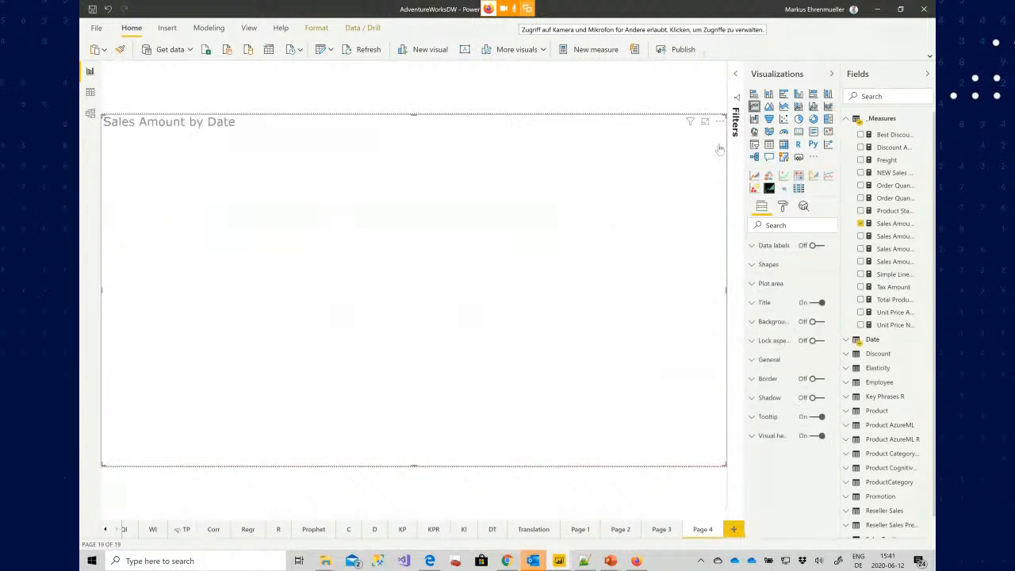
left_click(803, 206)
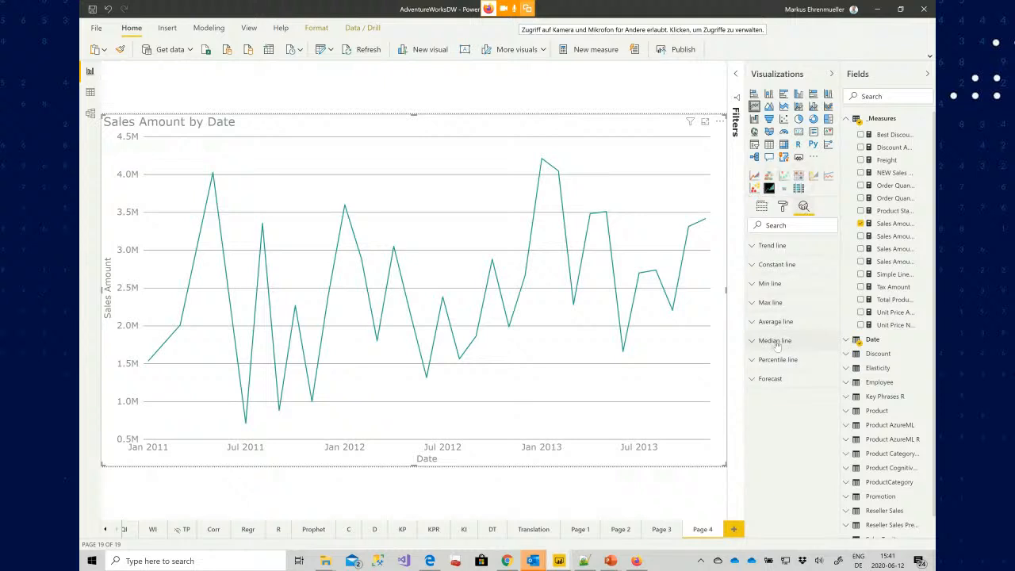
left_click(752, 380)
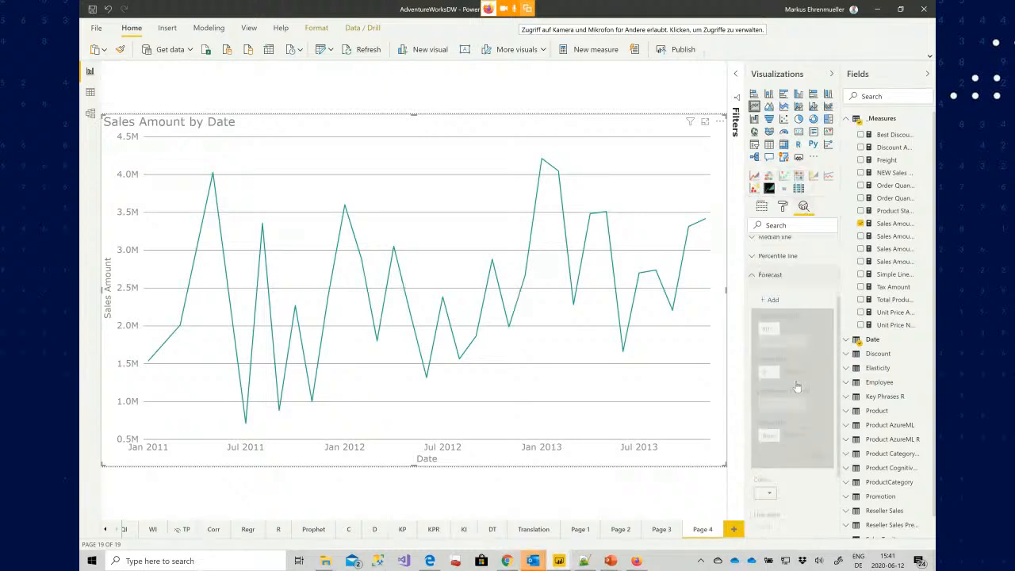
left_click(774, 299)
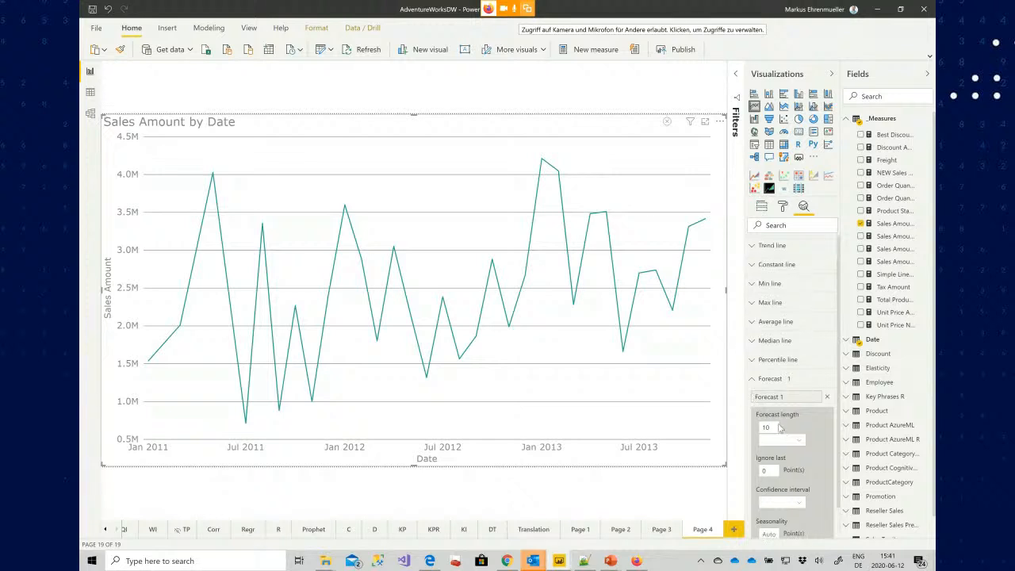
Set the forecast length to 6 points and seasonality to 12, and apply the forecast
left_click(775, 426)
left_click_drag(776, 425, 756, 429)
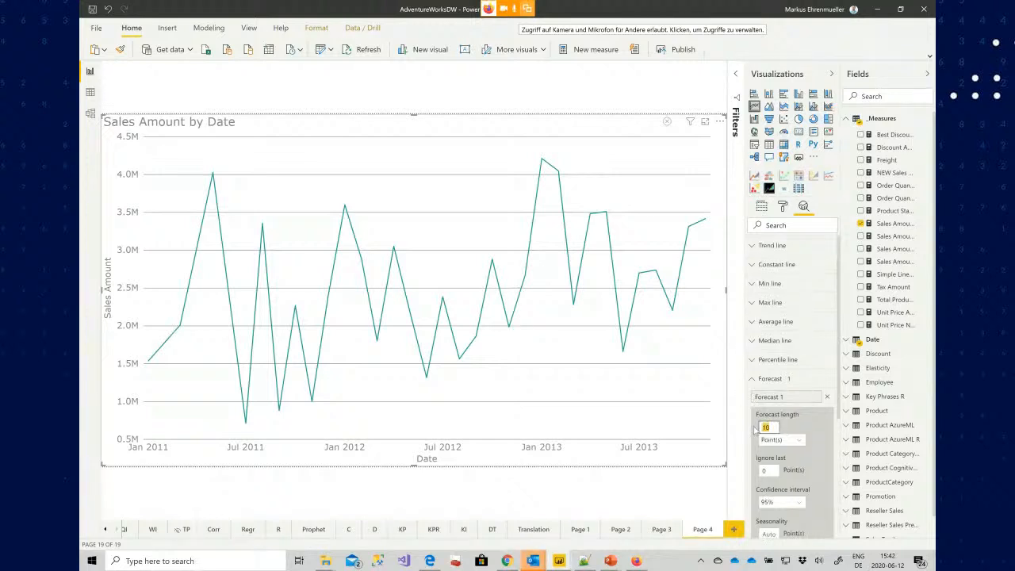
type("6")
scroll(807, 468, "down", 1)
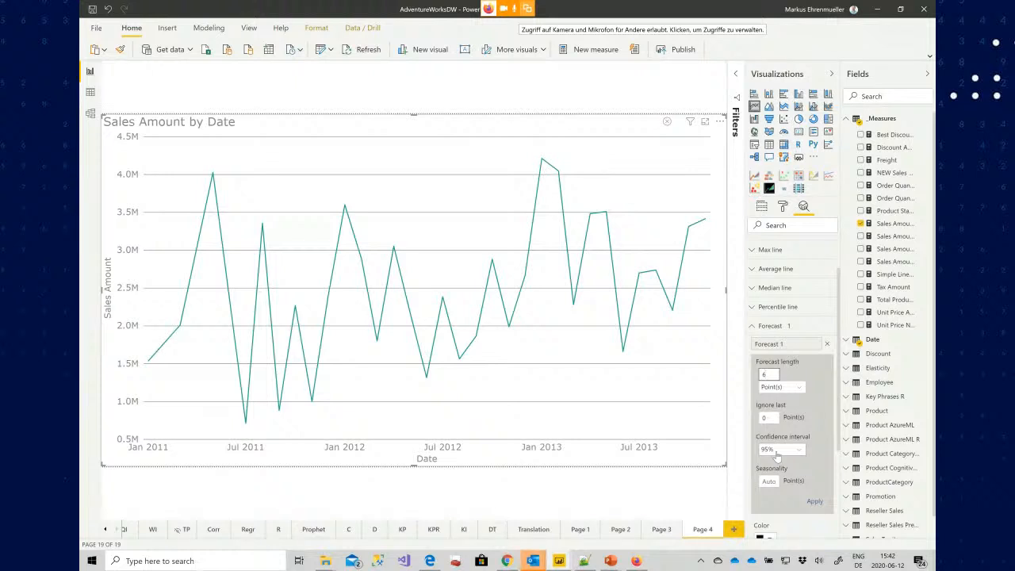
left_click(770, 481)
left_click(815, 502)
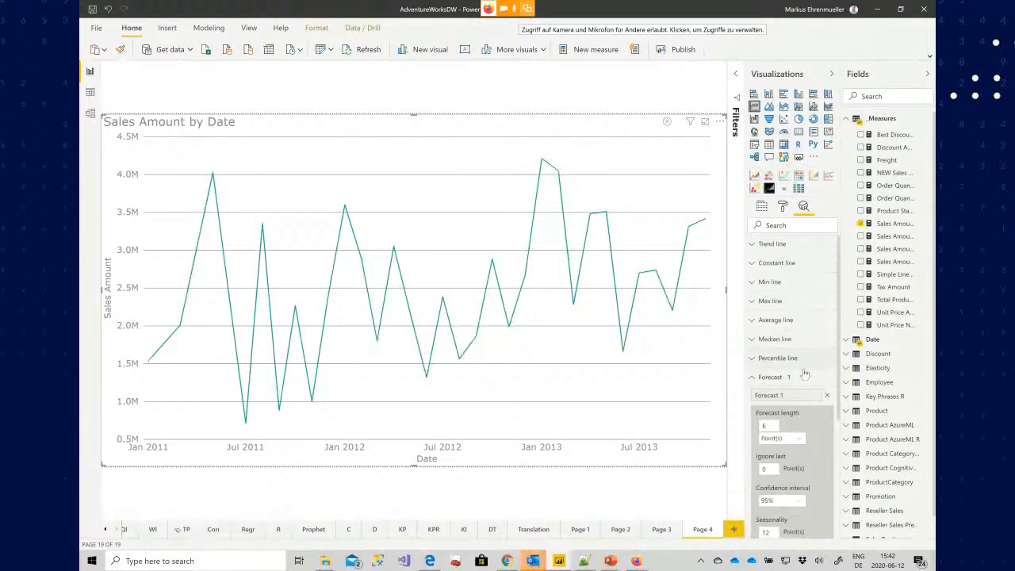
Remove the "Dates that..." filter from the visual in the Filters pane
scroll(804, 371, "down", 2)
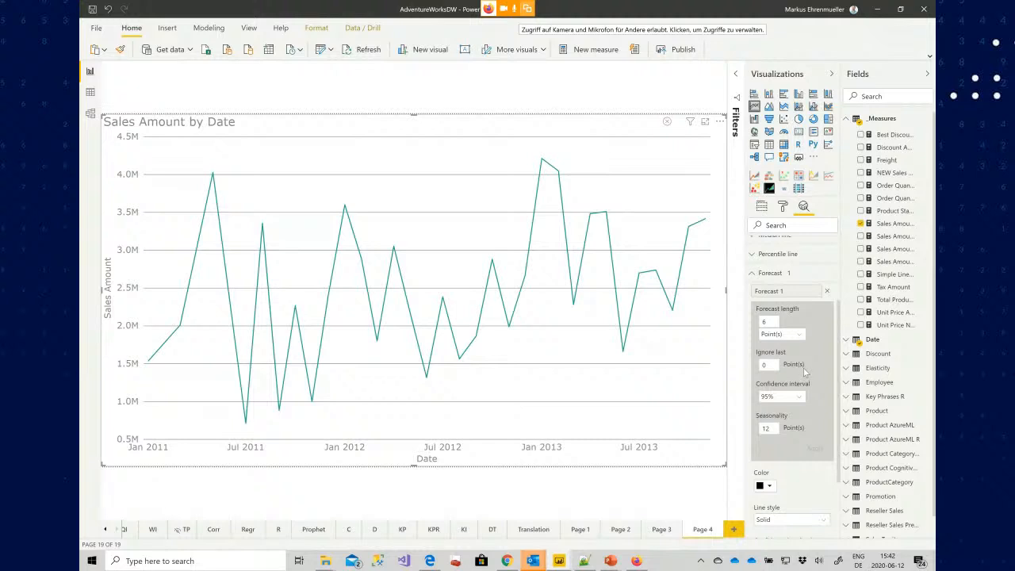
left_click(736, 75)
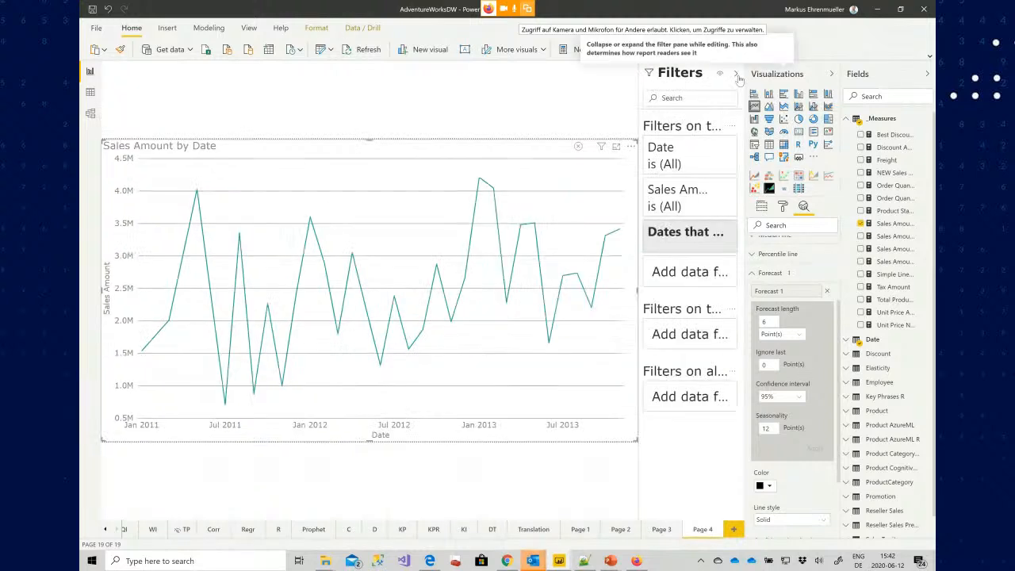
left_click(730, 232)
left_click(737, 75)
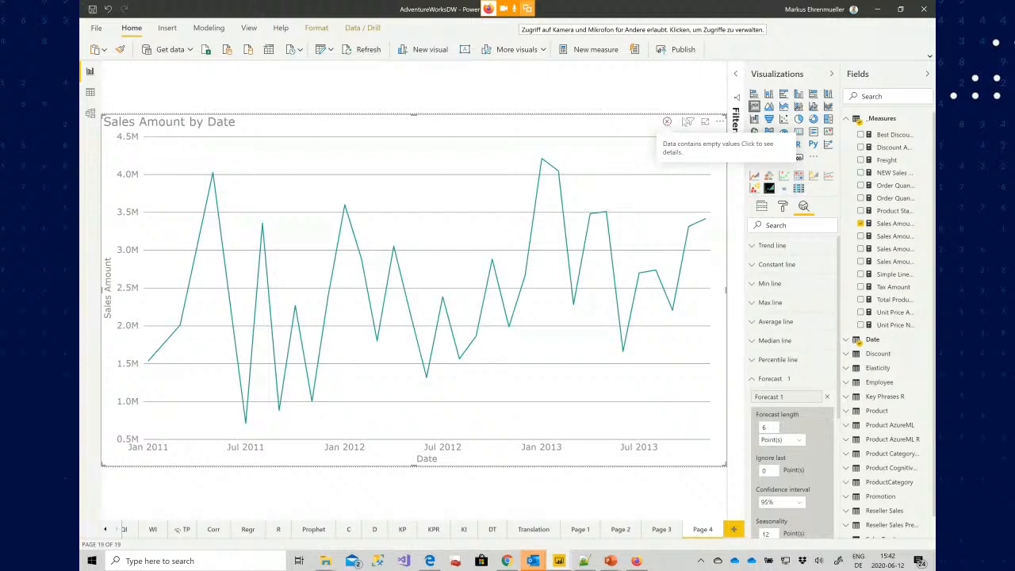
left_click(737, 76)
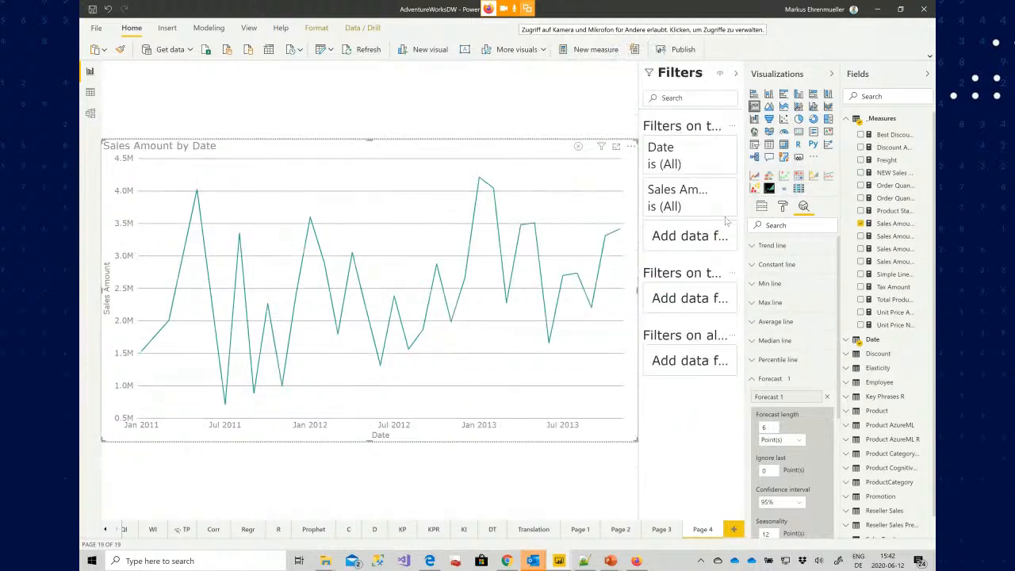
Filter the visual's Date field to exclude blank values and collapse the Filters pane
left_click(717, 149)
left_click(654, 226)
left_click(655, 245)
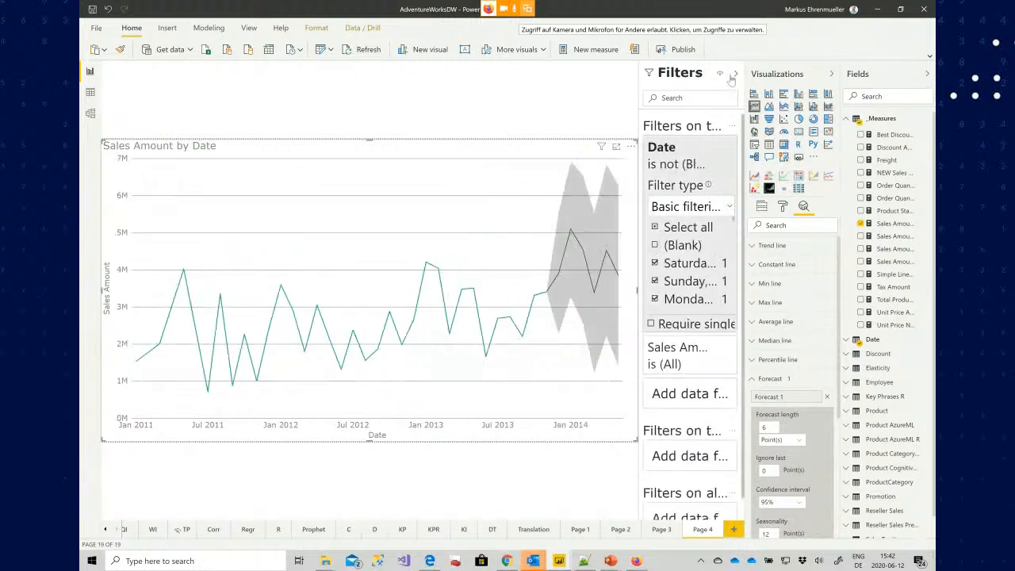
left_click(735, 74)
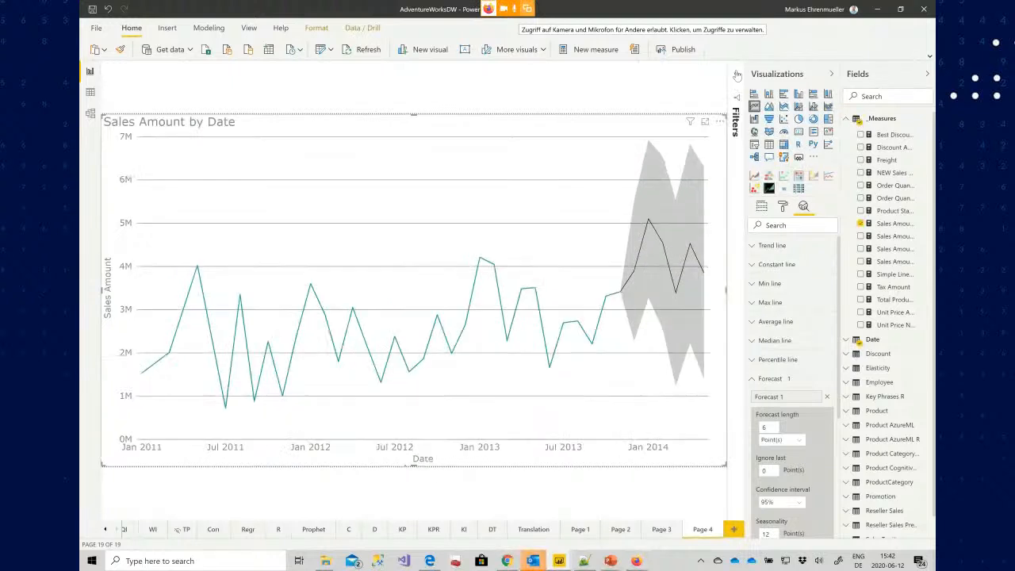
mouse_move(658, 354)
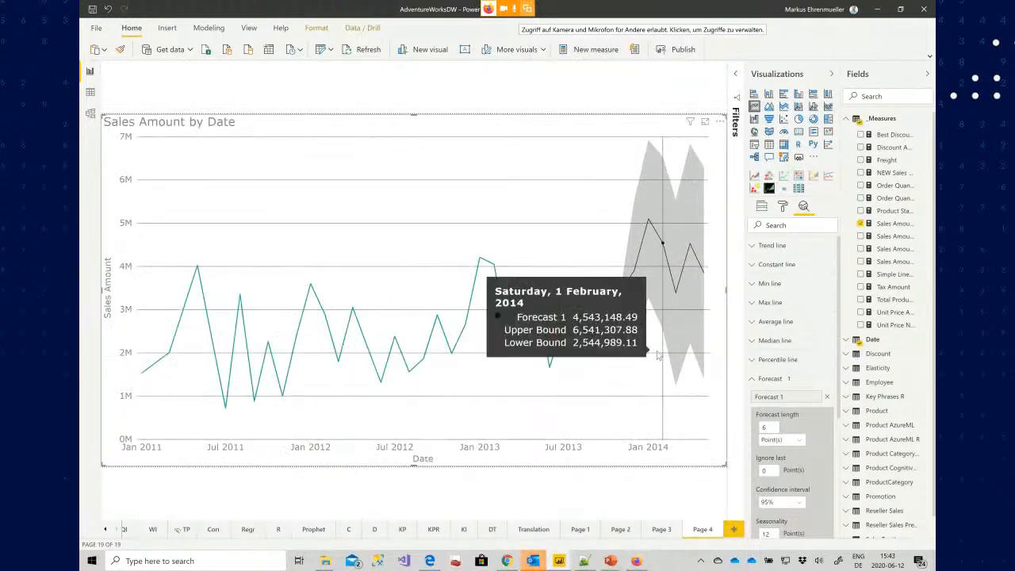
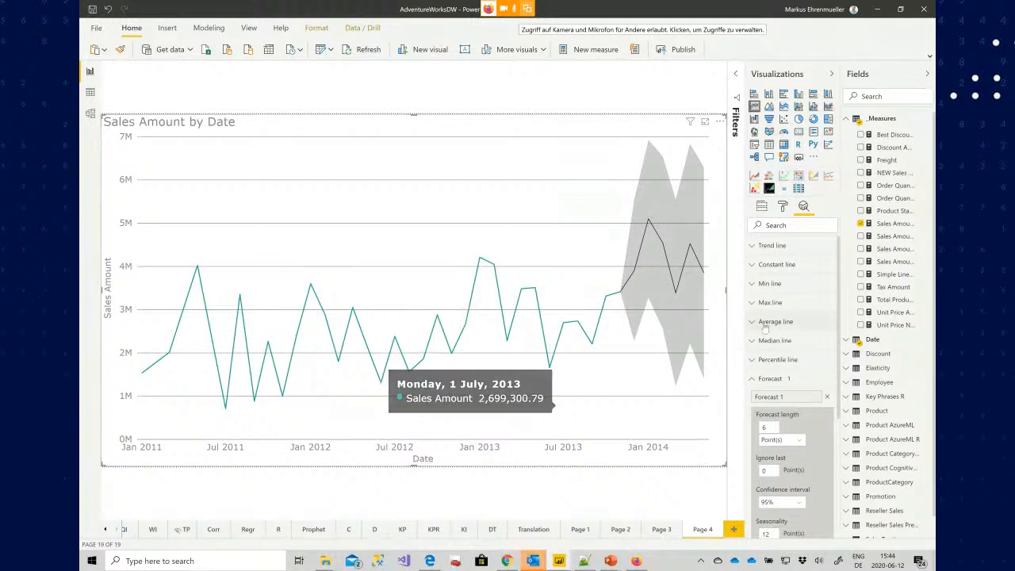
Duplicate the Page 4 report page
right_click(705, 533)
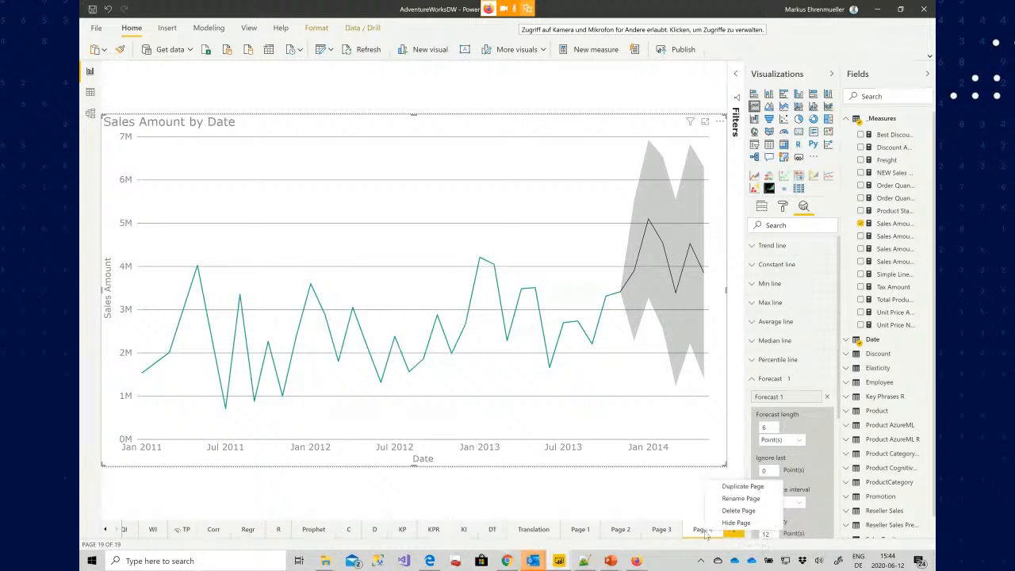
left_click(727, 492)
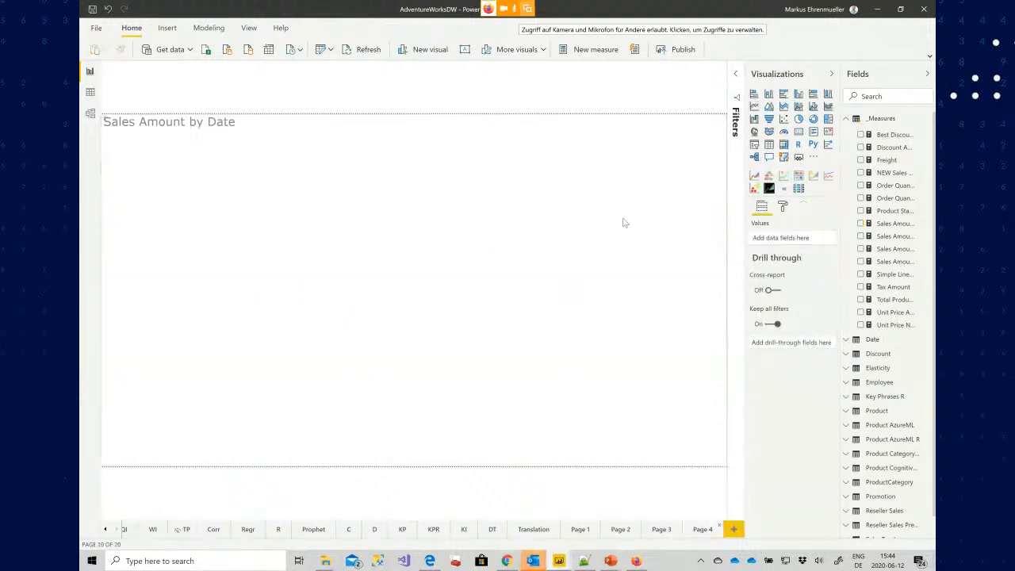
Select the chart on the duplicated page and search the Power BI visuals marketplace for arima
left_click(449, 131)
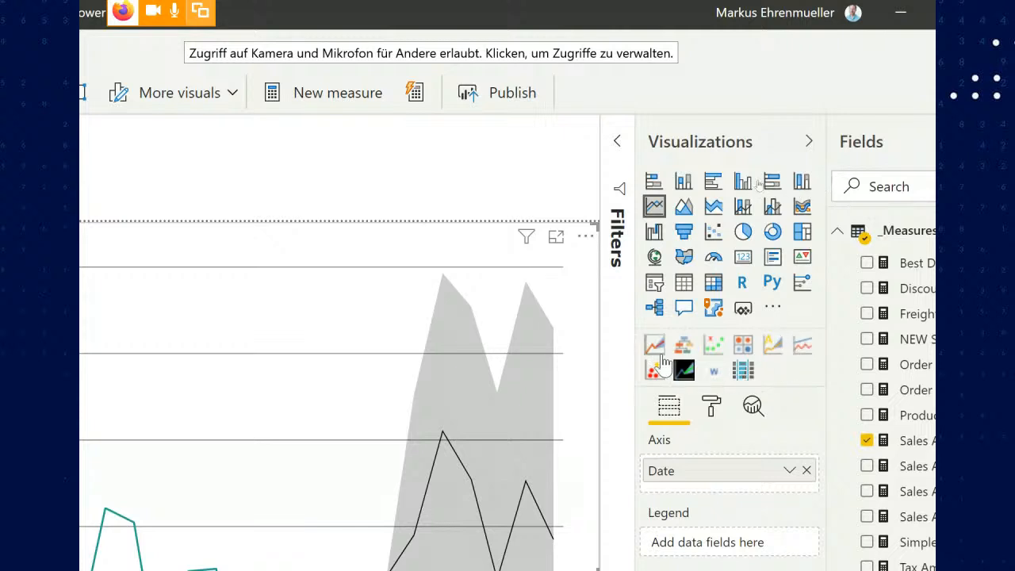
left_click(775, 311)
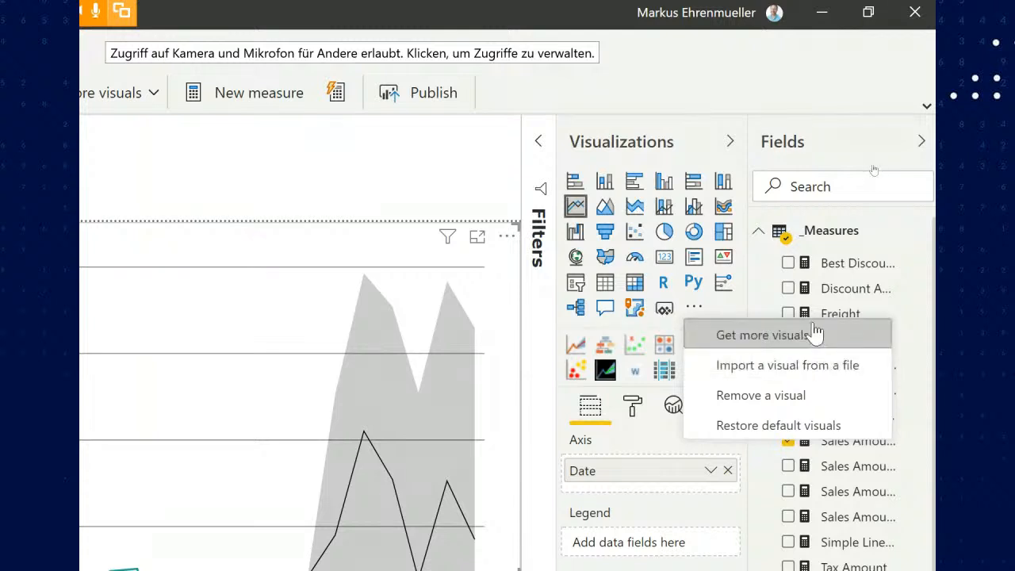
left_click(813, 337)
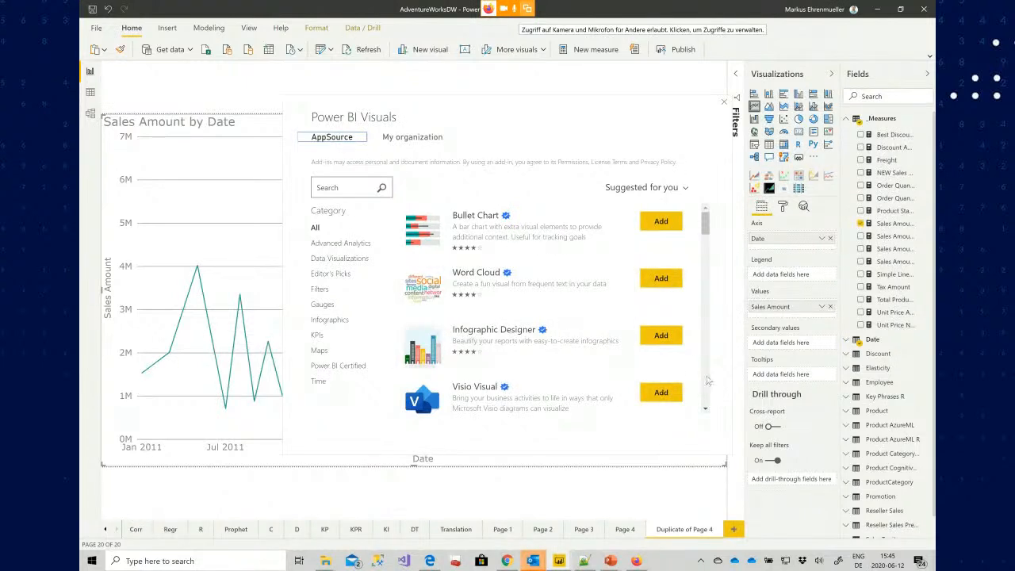
scroll(708, 381, "down", 5)
scroll(708, 388, "down", 10)
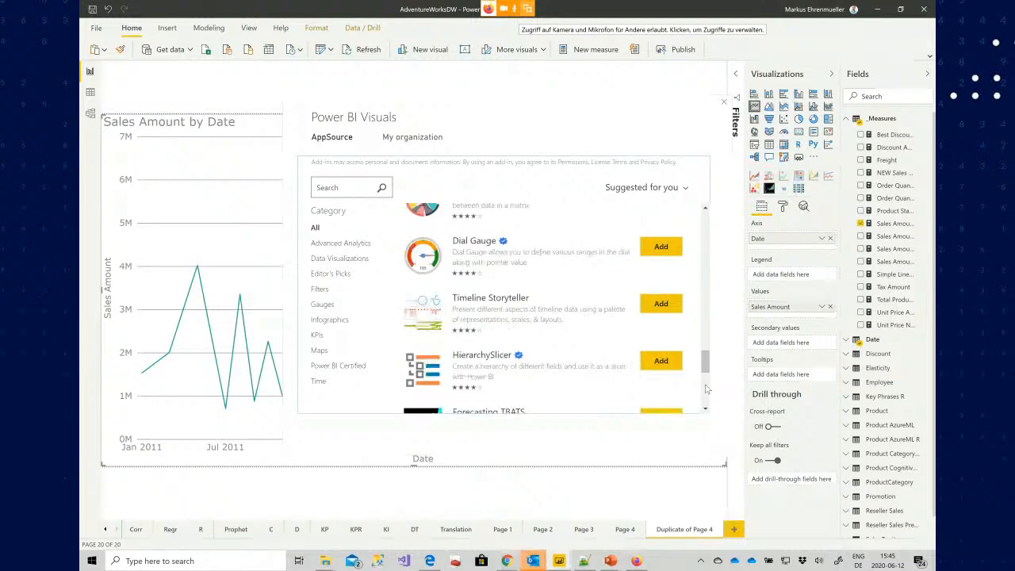
scroll(706, 389, "down", 10)
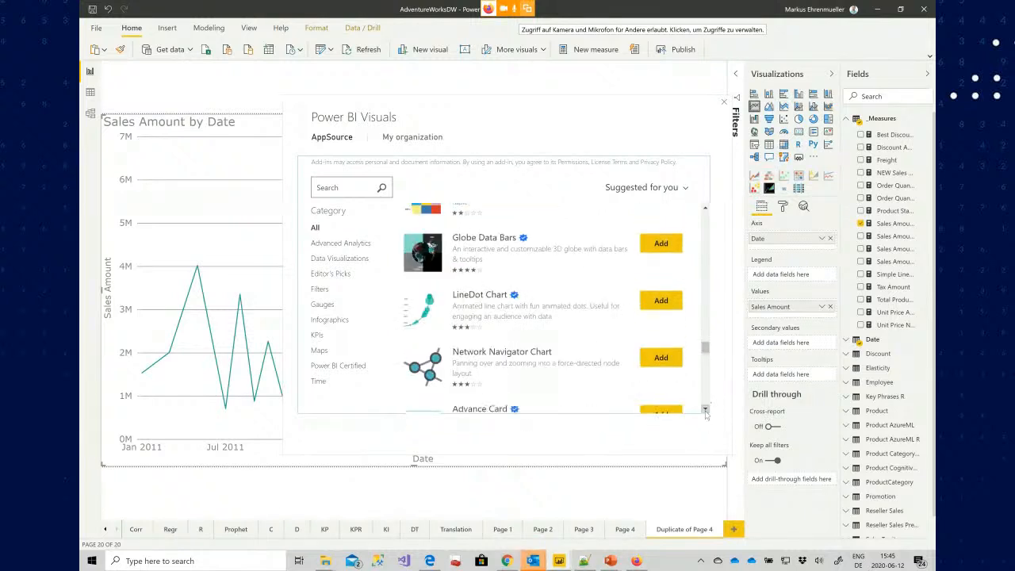
left_click(355, 190)
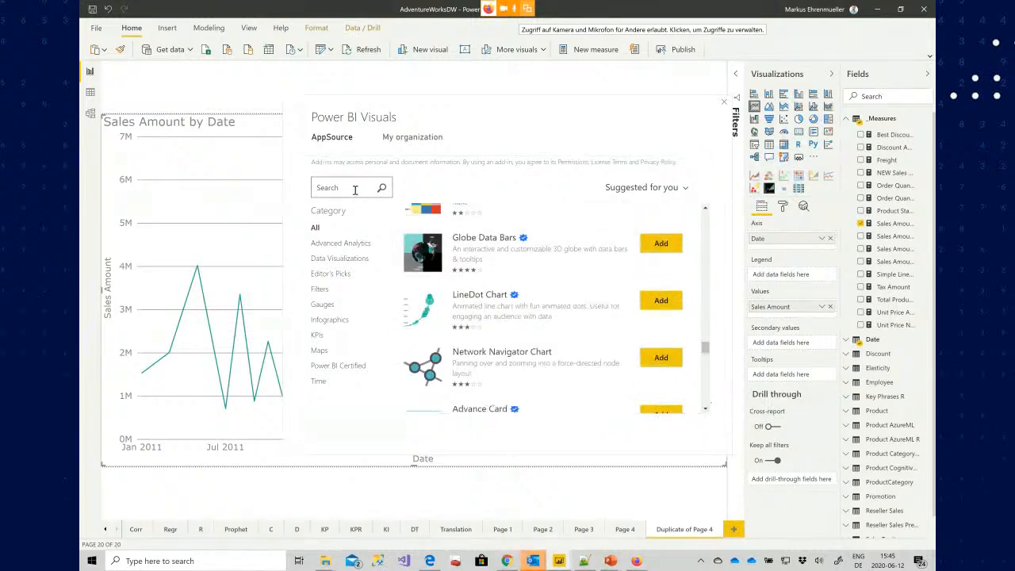
type("arima")
key("Return")
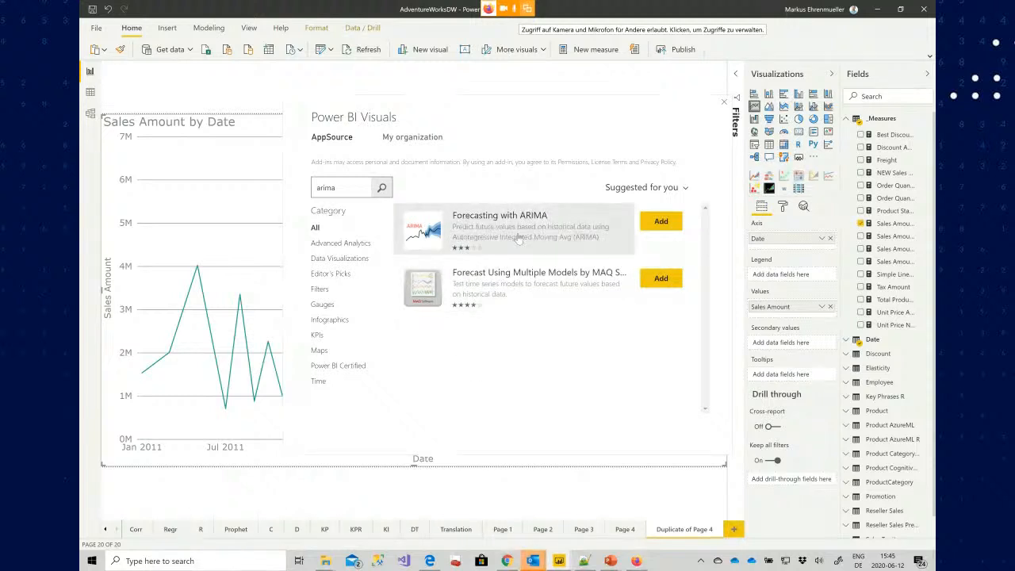
Open the Forecasting with ARIMA visual's details and read its full description
left_click(547, 242)
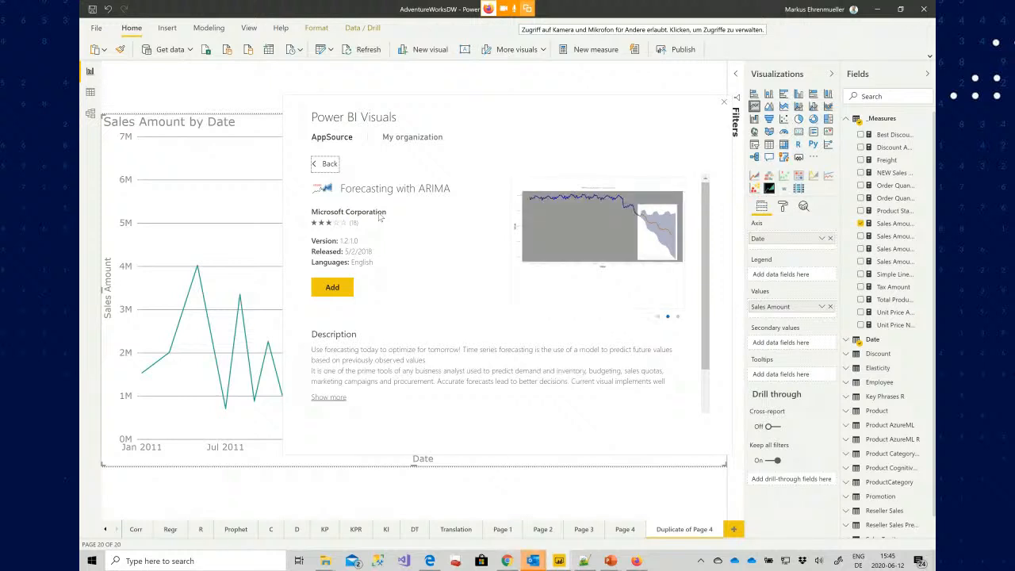
left_click(329, 397)
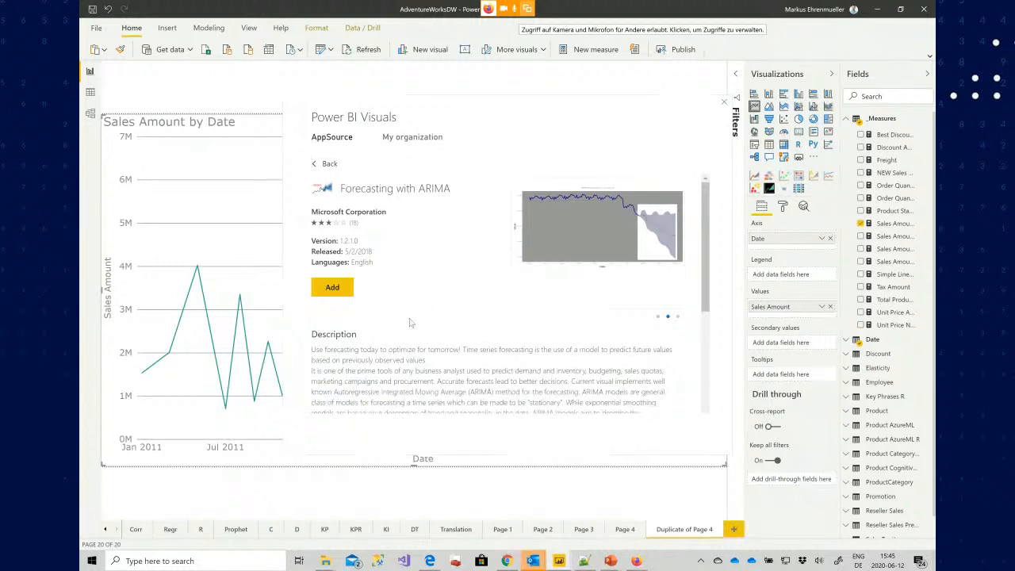
scroll(411, 320, "down", 2)
scroll(411, 321, "down", 1)
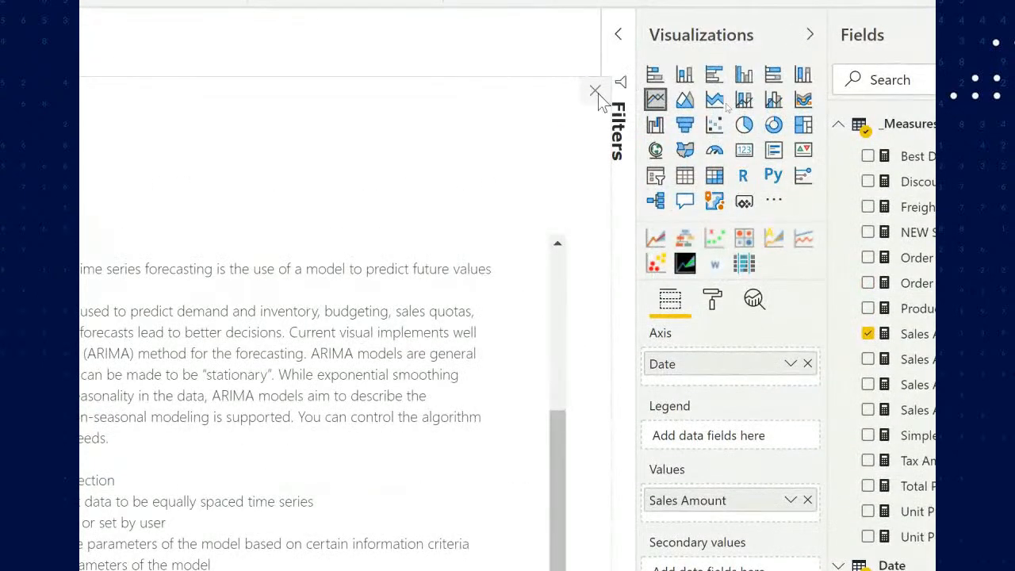
Add the Forecasting with ARIMA visual and switch the selected chart to it
left_click(597, 92)
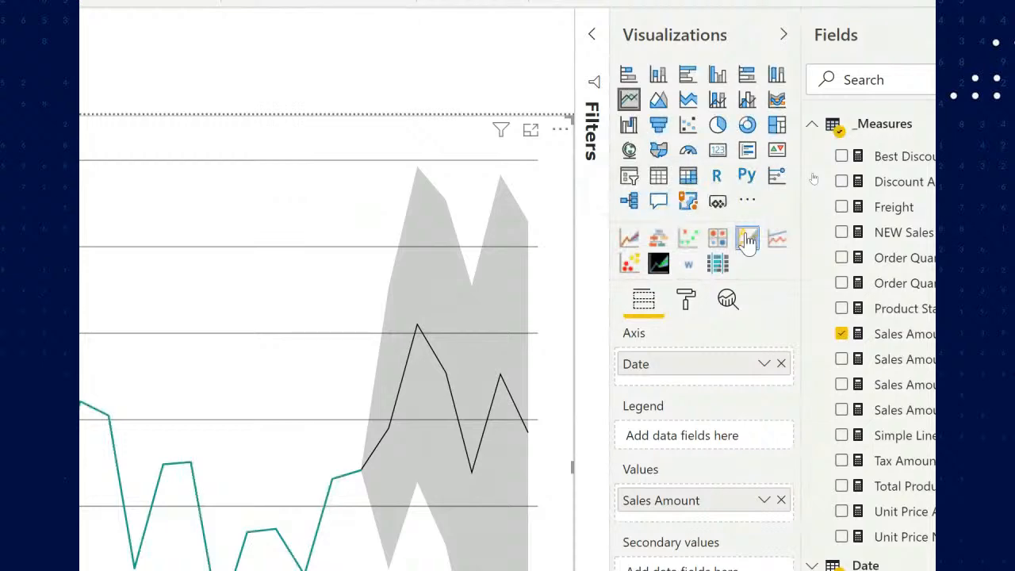
left_click(748, 238)
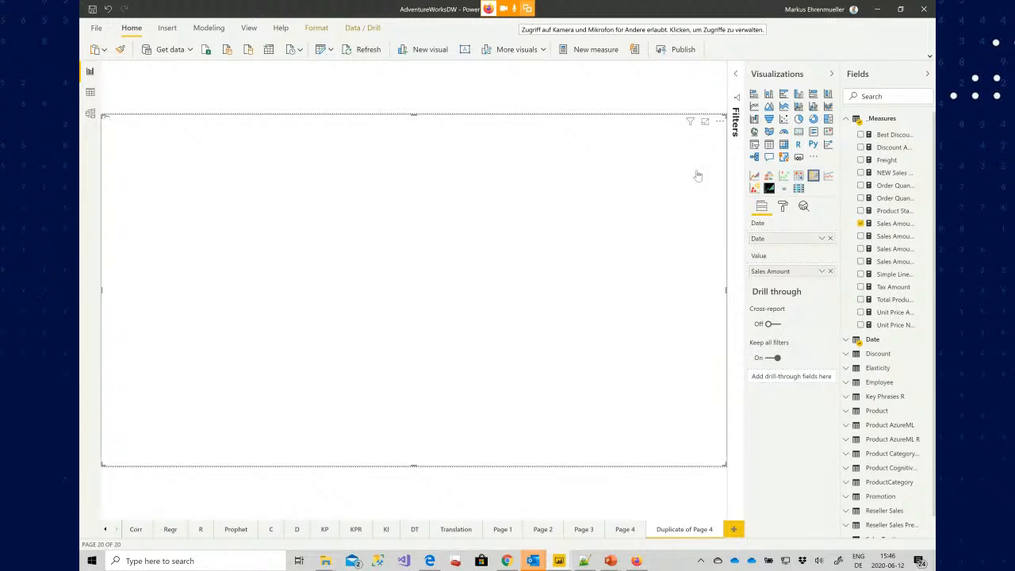
In the visual's format settings, set the Forecast length to 6
left_click(781, 206)
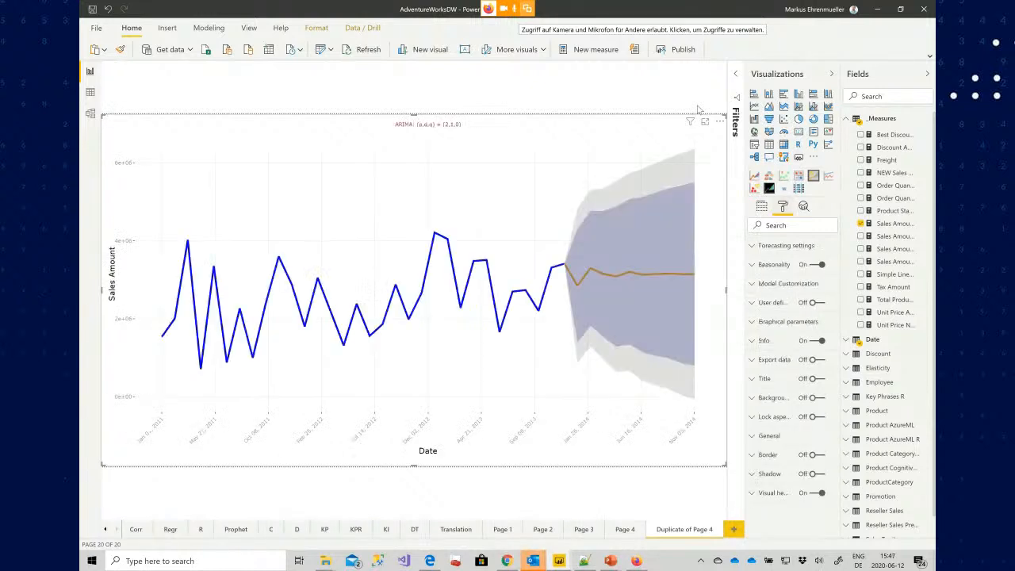
left_click(753, 251)
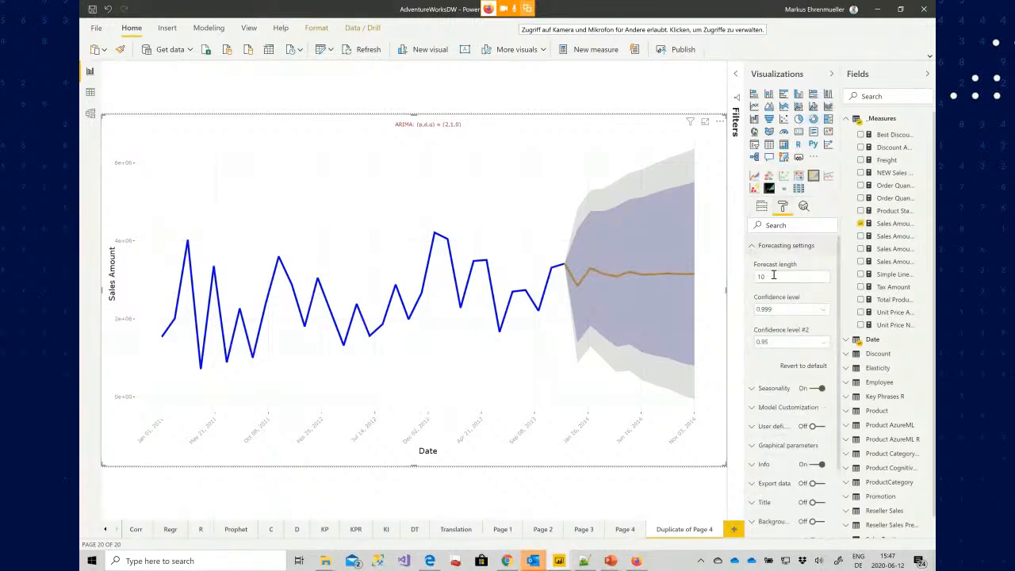
left_click(773, 275)
Set the seasonality's target seasonal factor to month
left_click(752, 390)
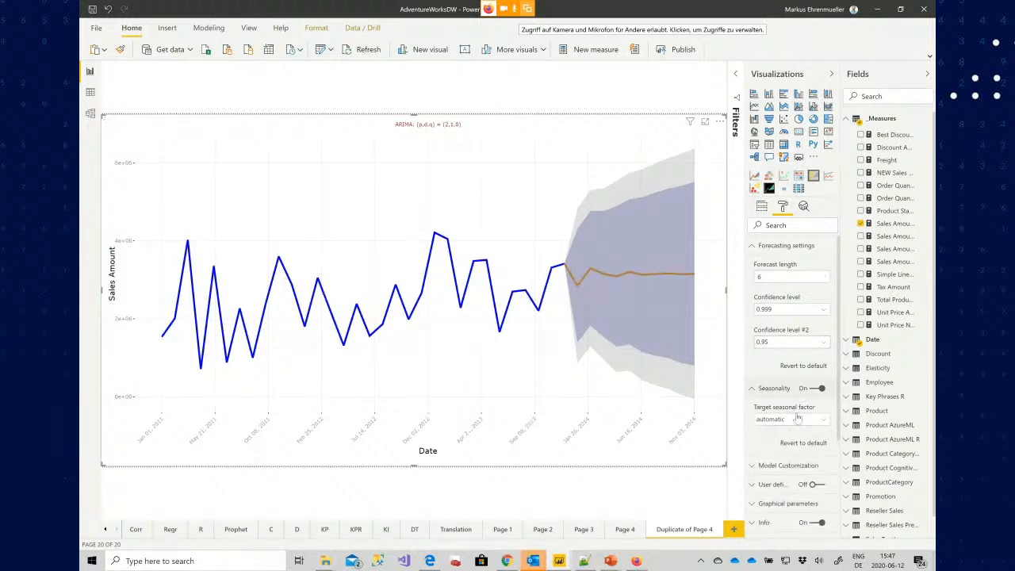
left_click(798, 422)
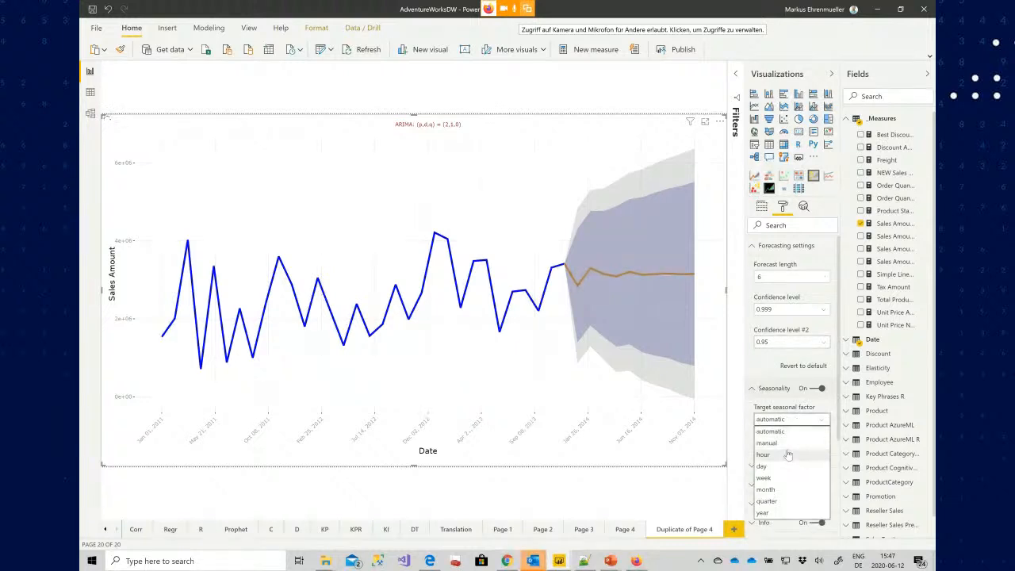
left_click(784, 446)
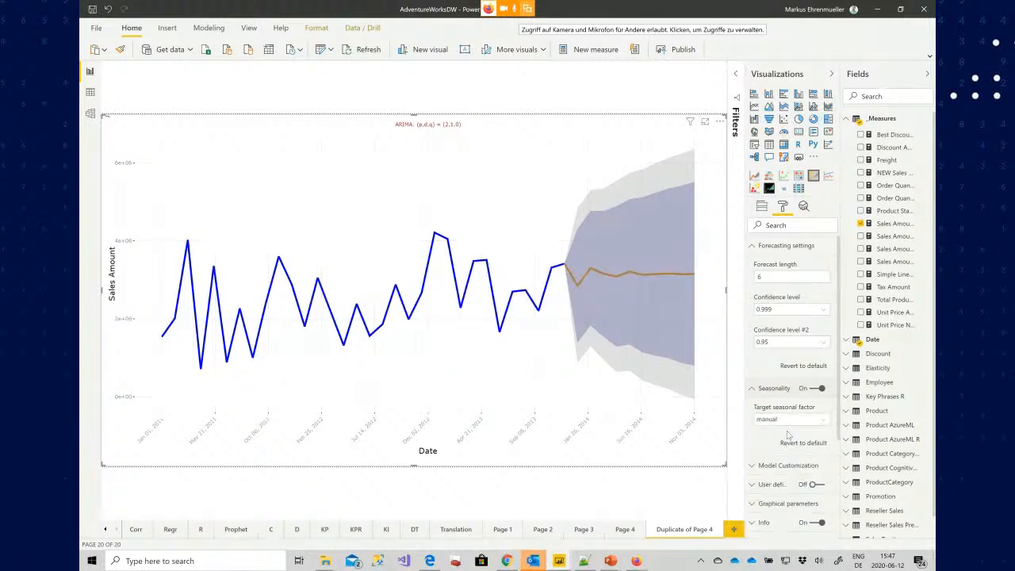
left_click(791, 425)
left_click(790, 425)
scroll(791, 425, "down", 1)
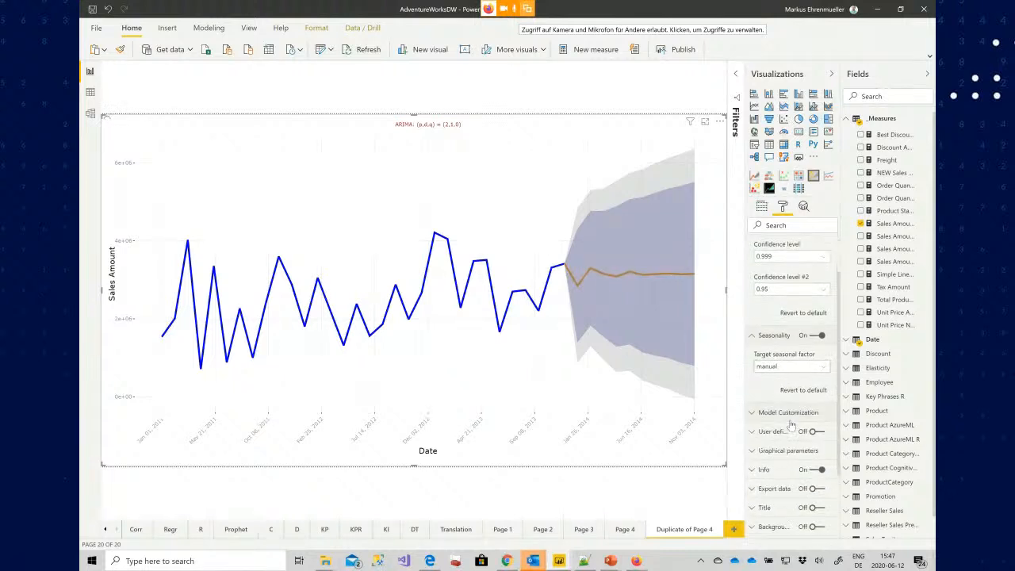
left_click(787, 369)
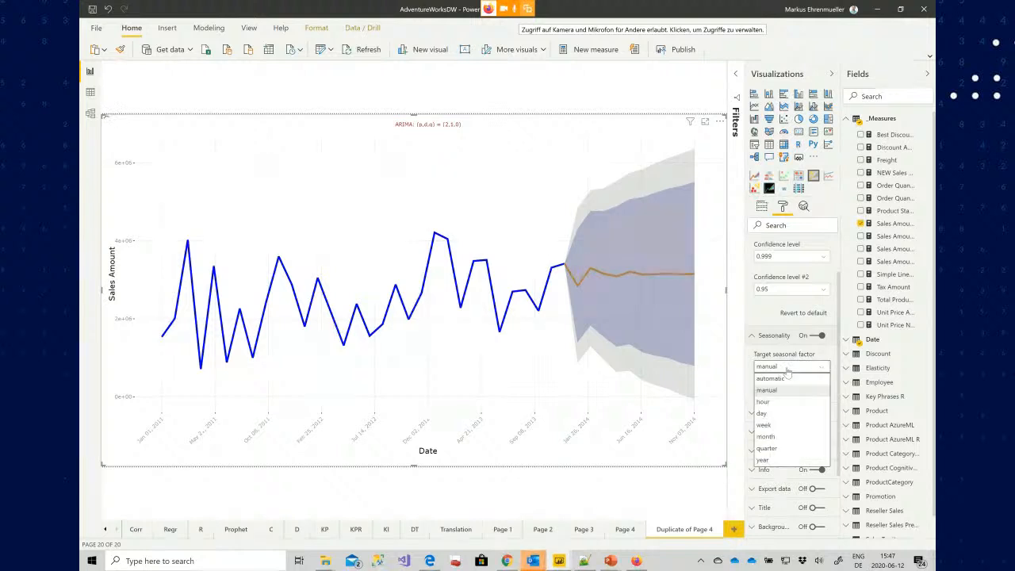
left_click(777, 437)
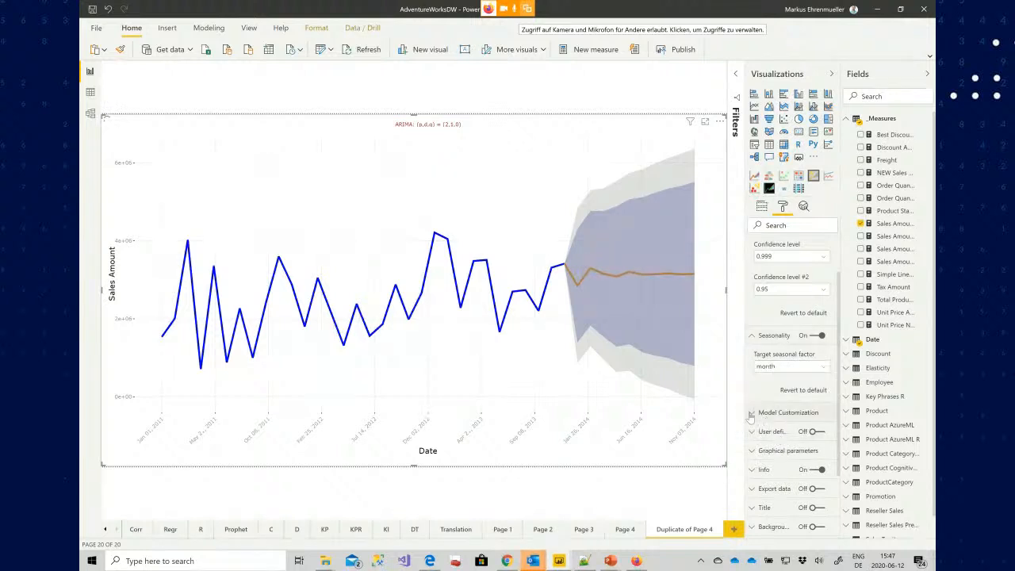
Expand Model Customization and set Maximal p to 0, Maximal d to 1 and Maximal q to 0
left_click(751, 413)
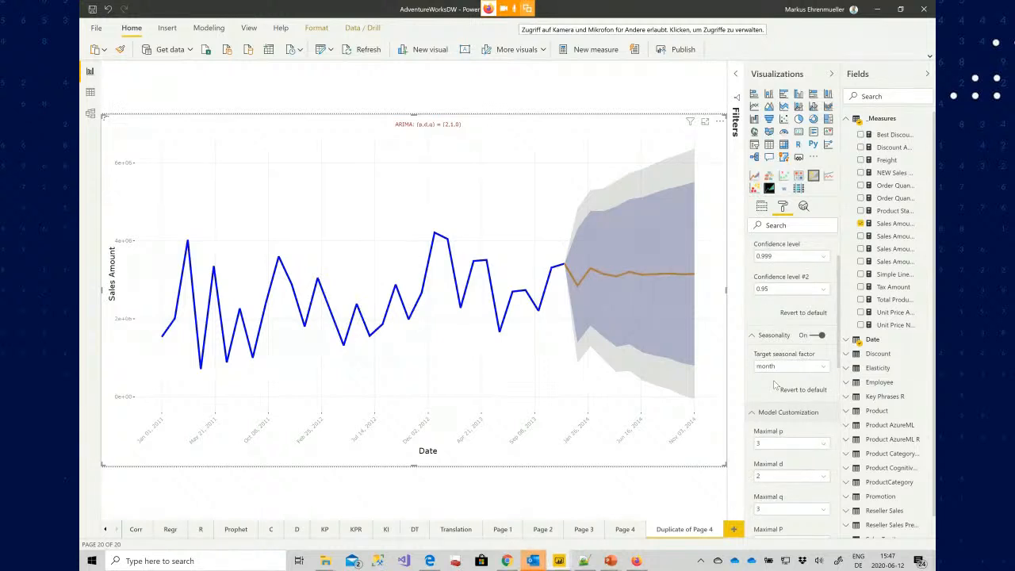
scroll(775, 389, "down", 2)
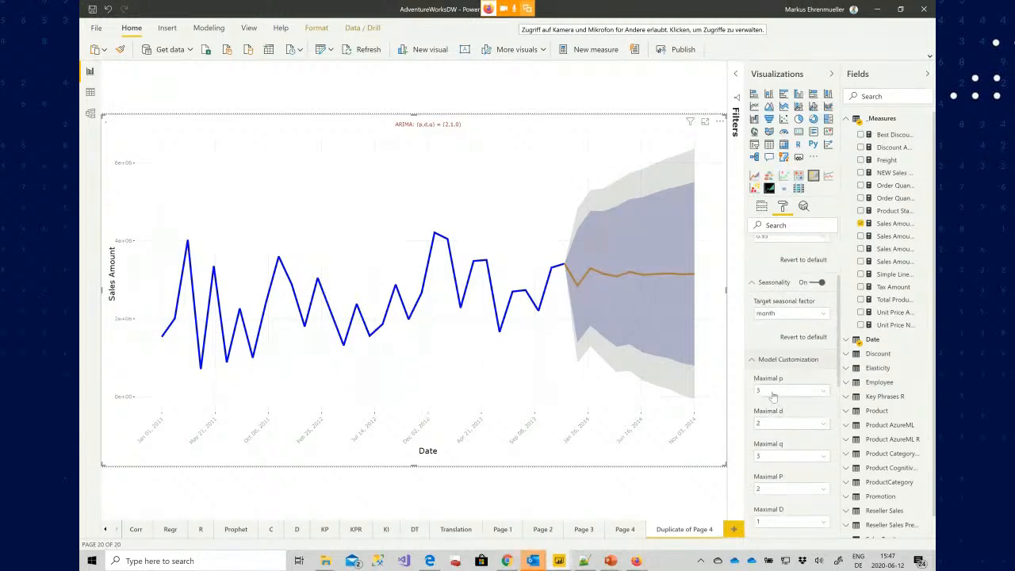
left_click(773, 393)
left_click(767, 402)
left_click(775, 430)
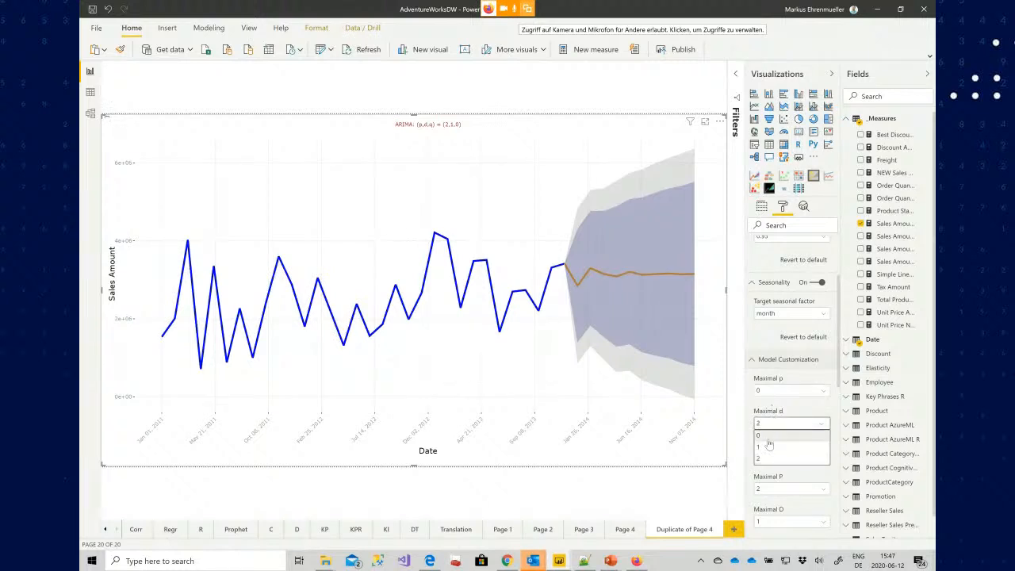
left_click(769, 448)
left_click(772, 456)
left_click(771, 470)
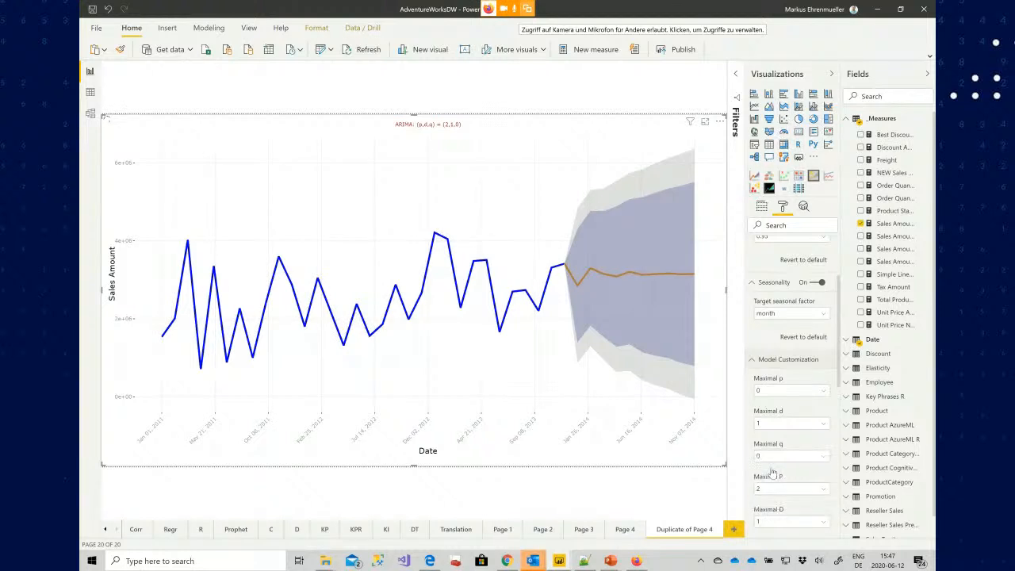
Set Maximal P and Maximal Q to 0
scroll(789, 442, "down", 3)
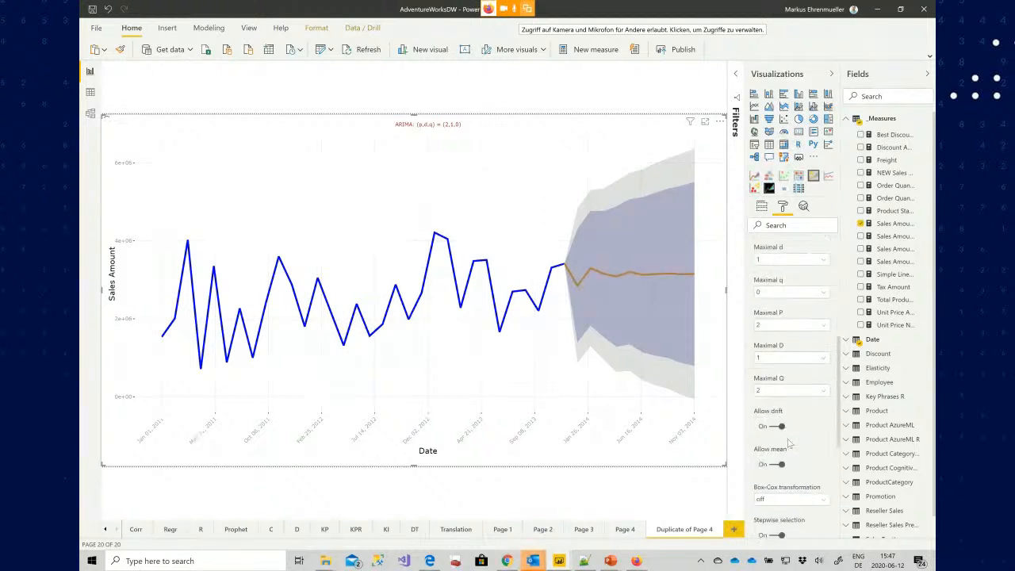
left_click(778, 326)
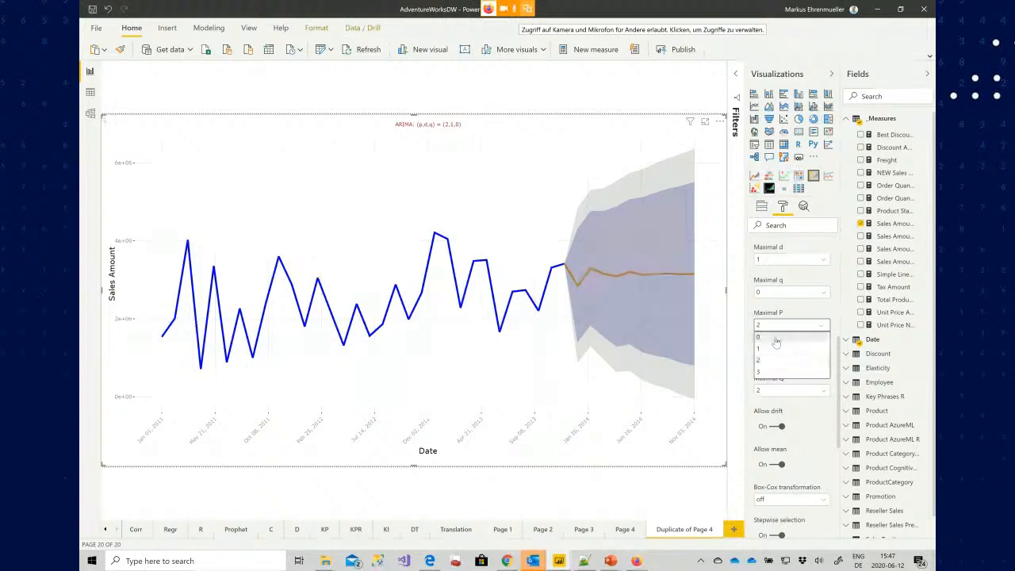
left_click(775, 356)
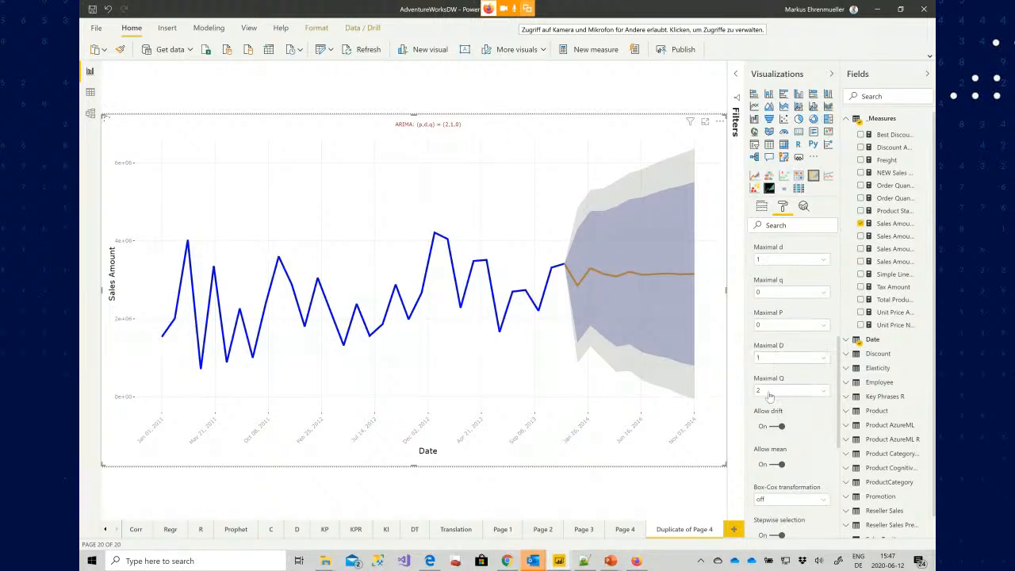
left_click(773, 390)
left_click(769, 403)
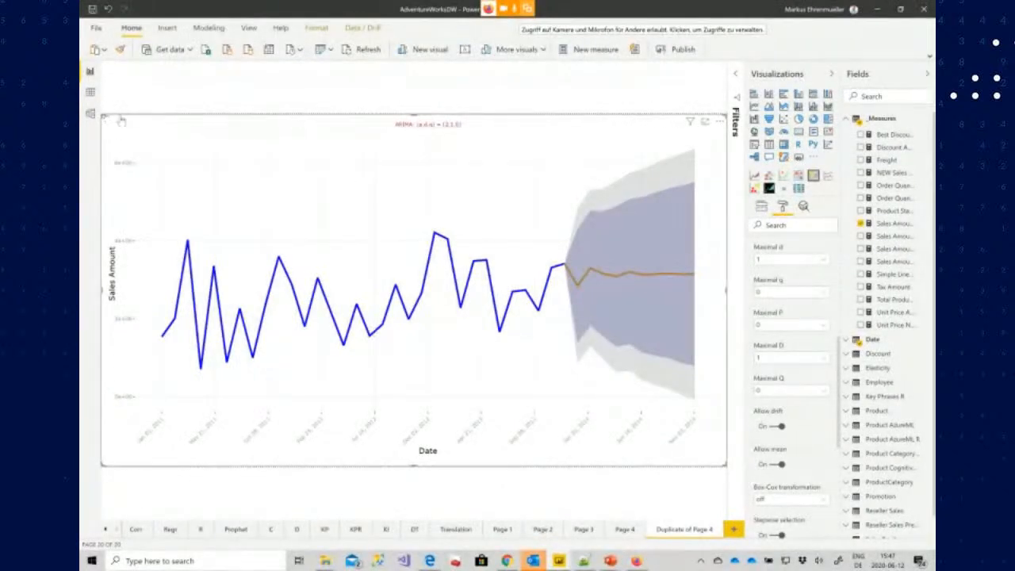
Set the seasonality's target seasonal factor to manual
mouse_move(564, 273)
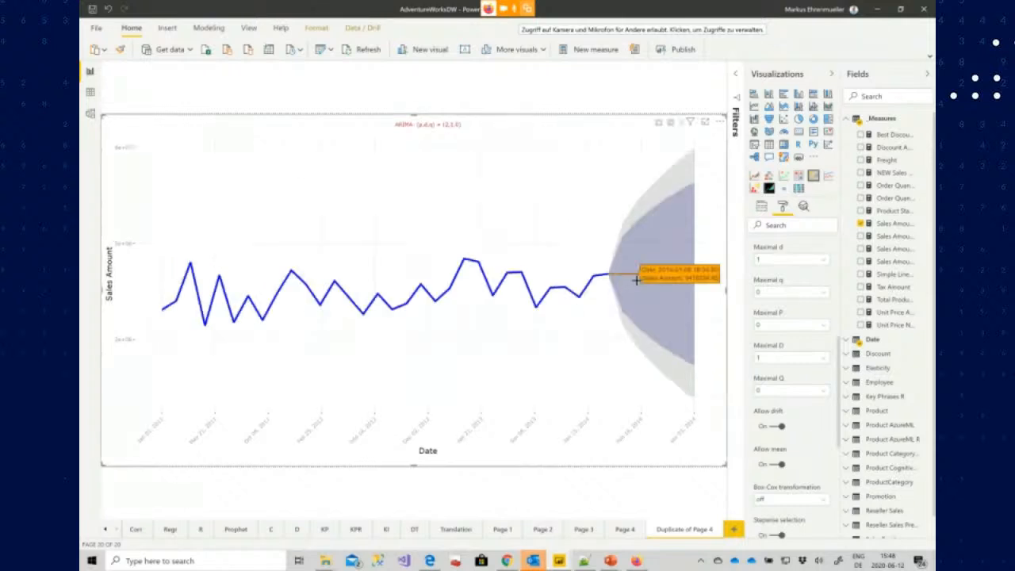
scroll(800, 331, "up", 3)
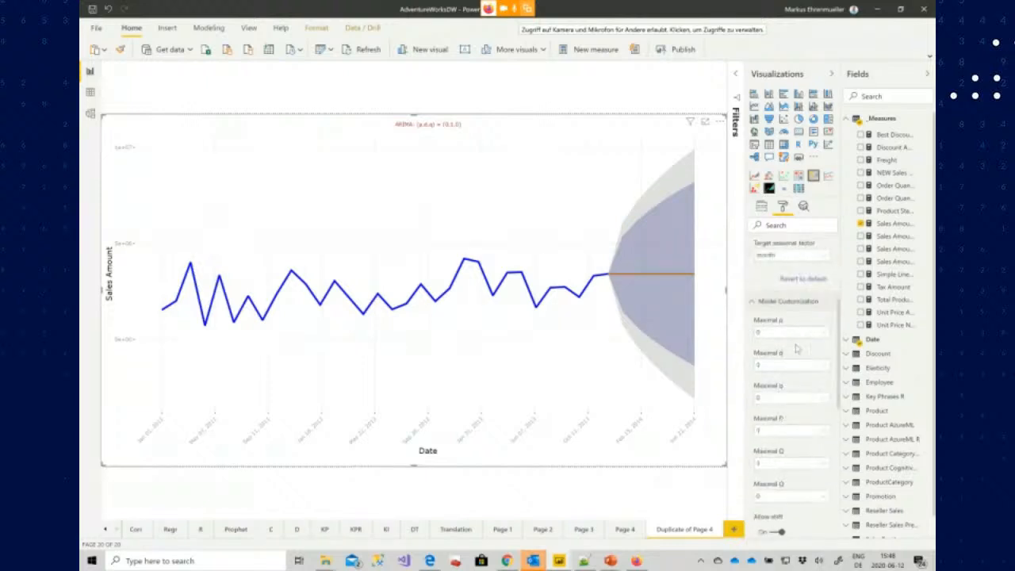
left_click(797, 309)
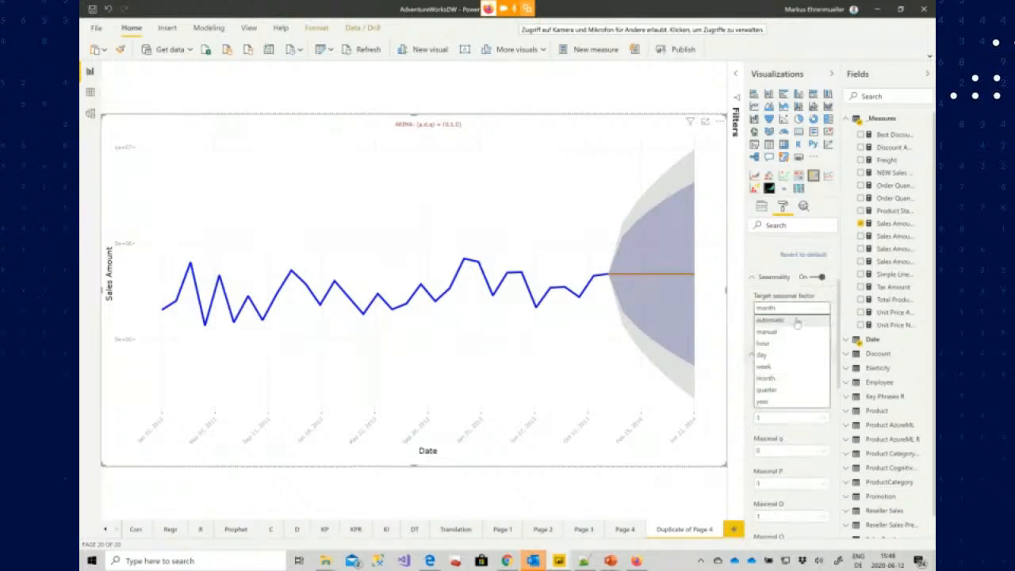
scroll(818, 444, "down", 5)
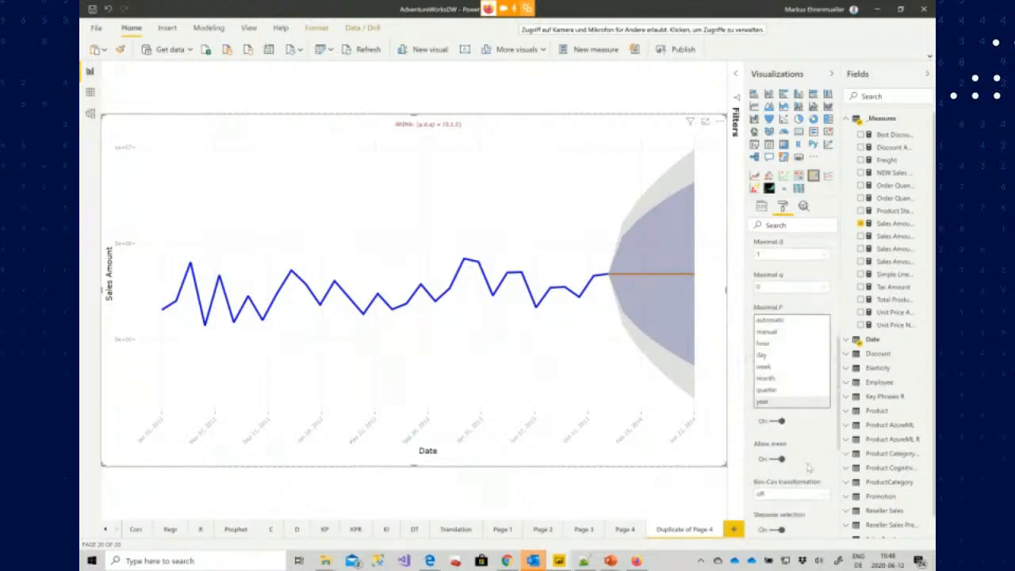
left_click(783, 333)
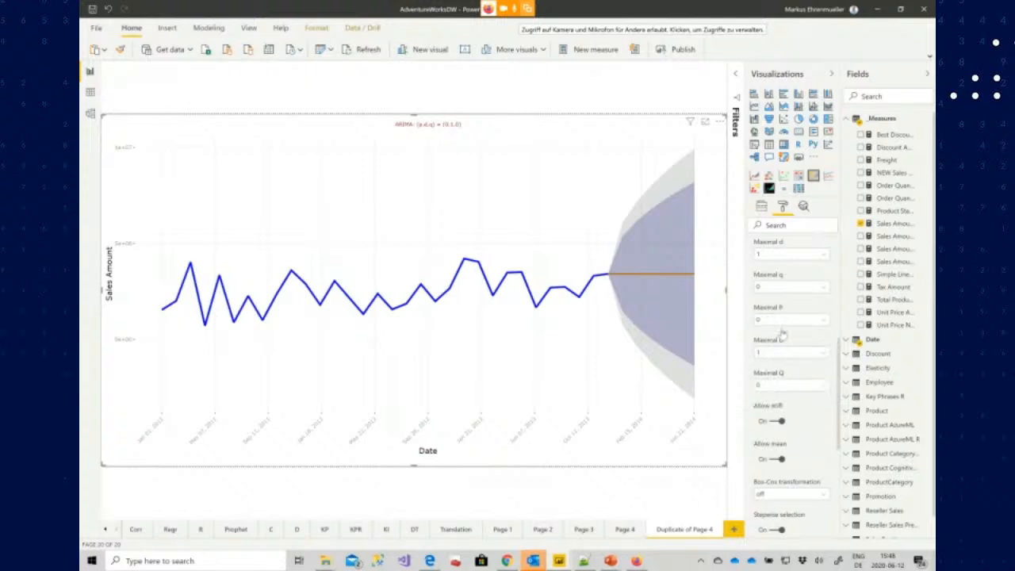
Review the model settings and set the target seasonal factor to automatic
scroll(805, 424, "down", 2)
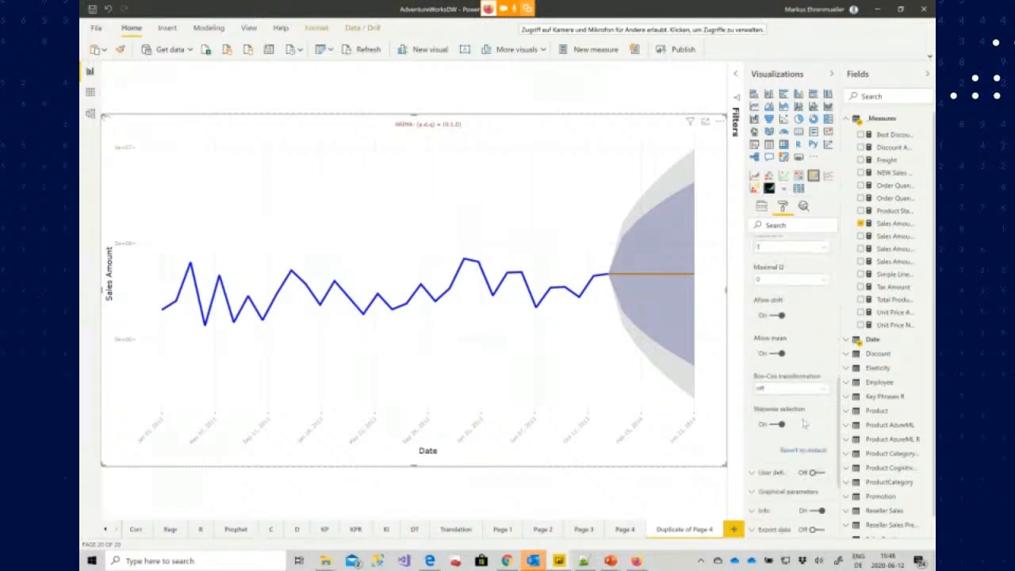
scroll(805, 424, "up", 4)
scroll(805, 425, "up", 2)
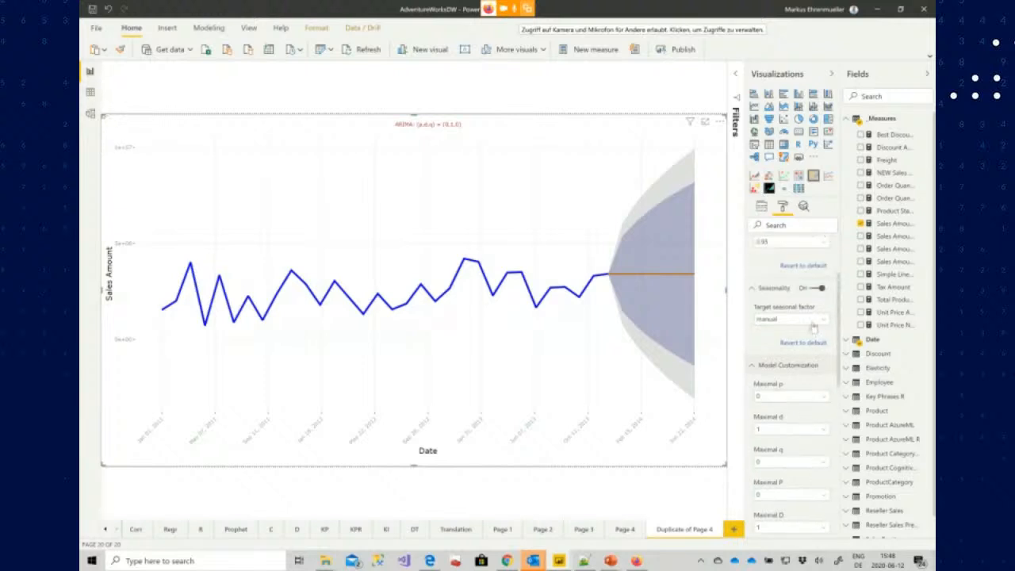
scroll(801, 365, "down", 4)
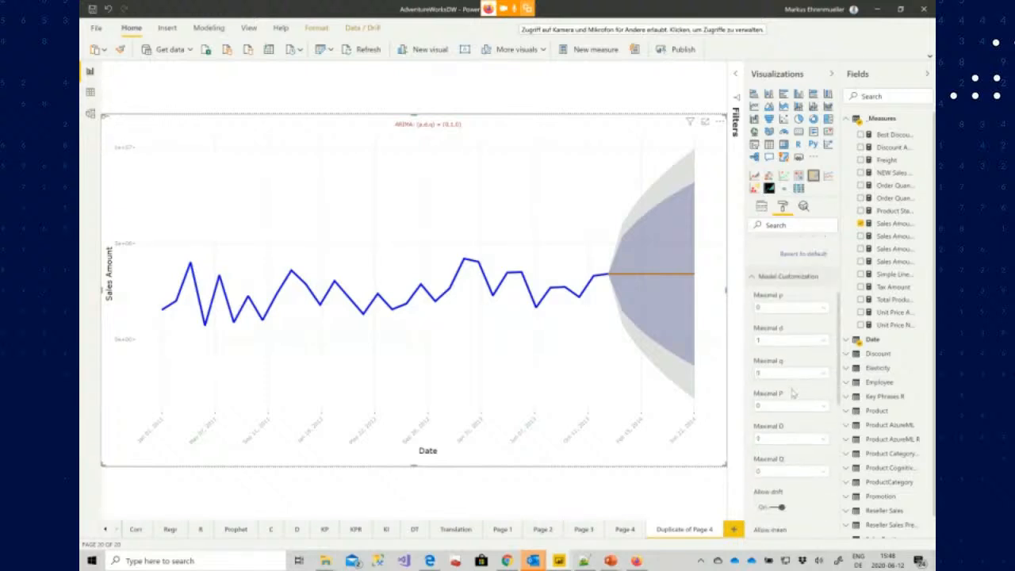
scroll(792, 391, "down", 2)
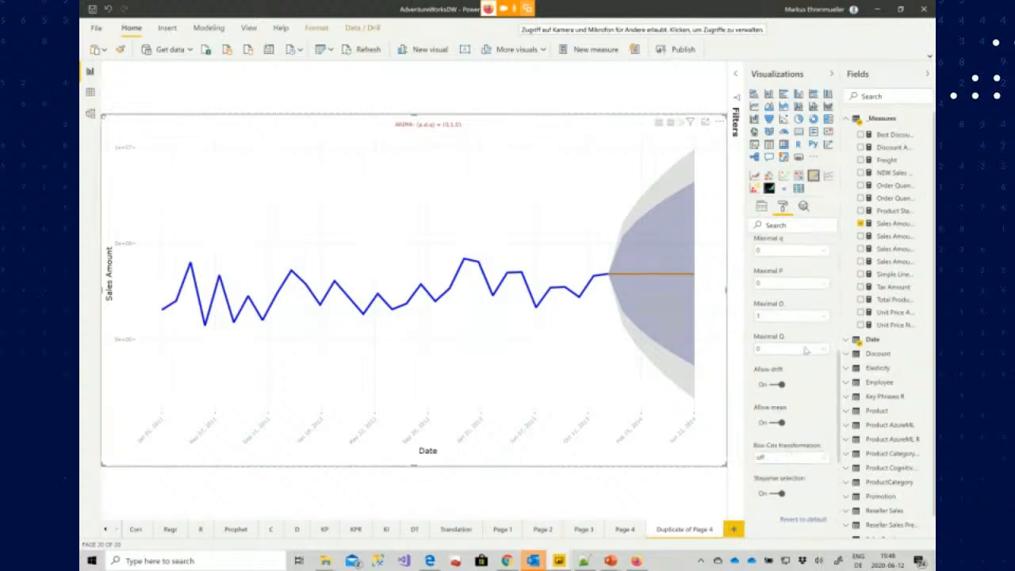
scroll(801, 351, "up", 5)
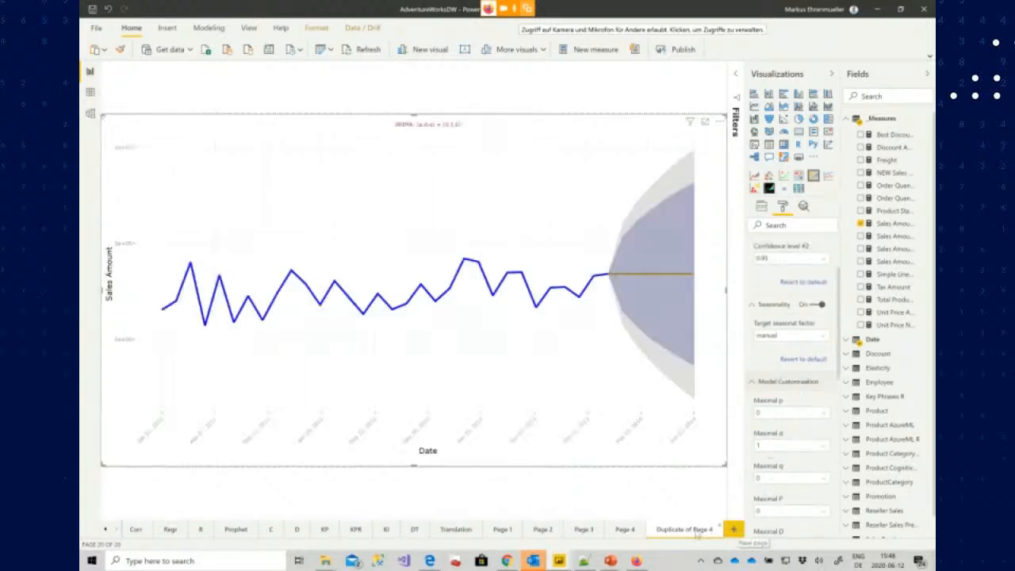
left_click(793, 336)
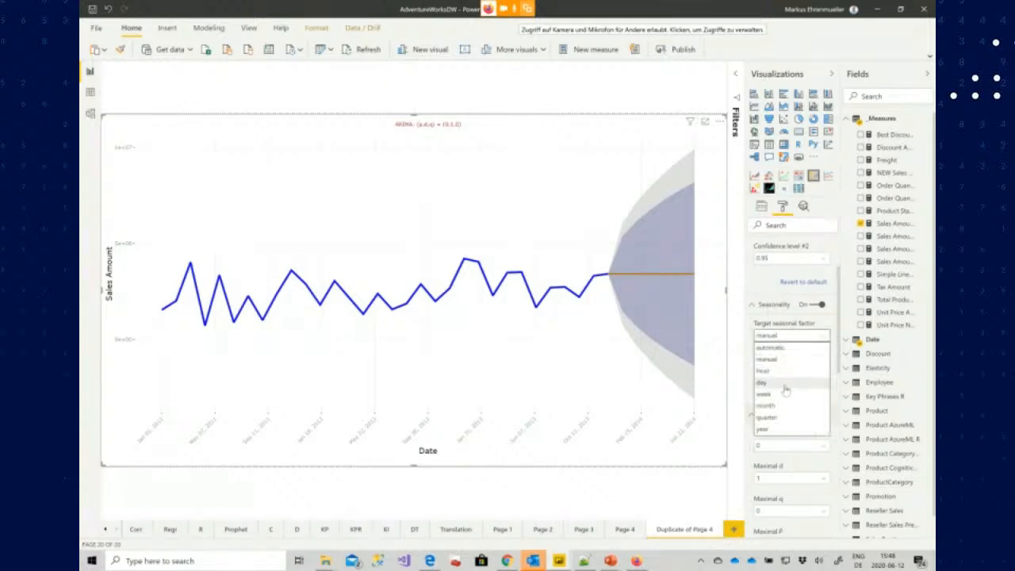
left_click(771, 348)
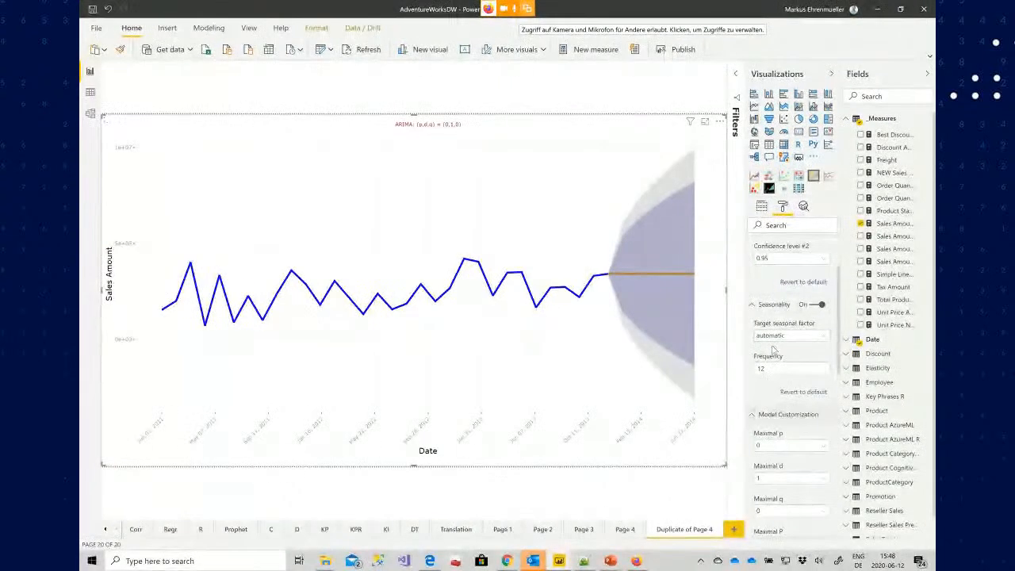
Duplicate the current report page
right_click(674, 536)
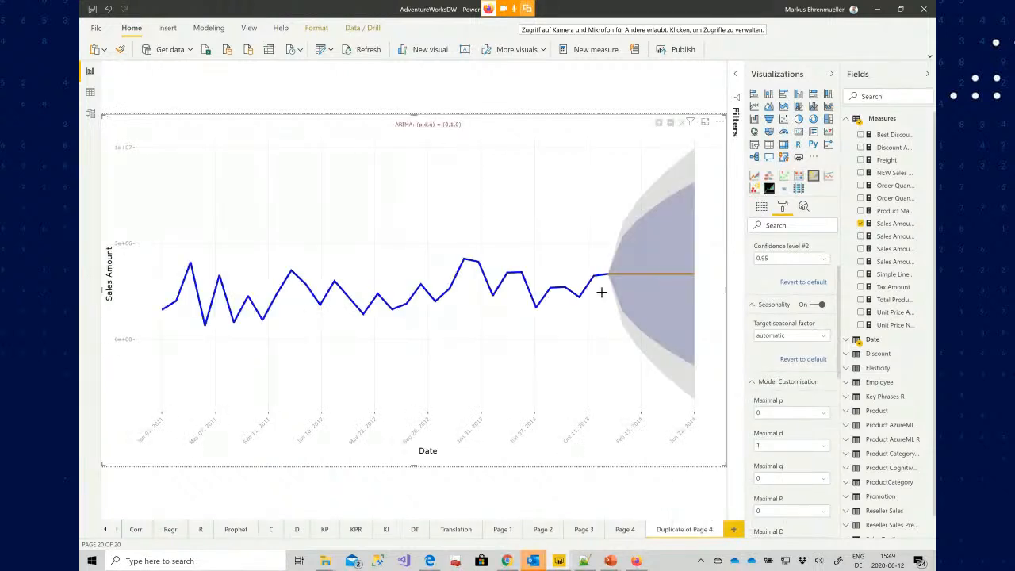
left_click(790, 339)
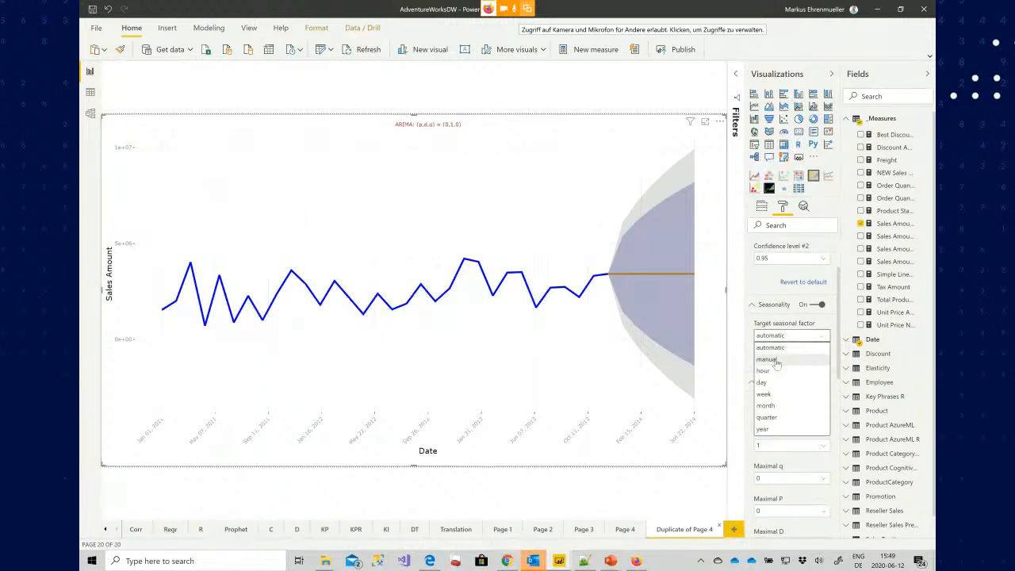
right_click(668, 529)
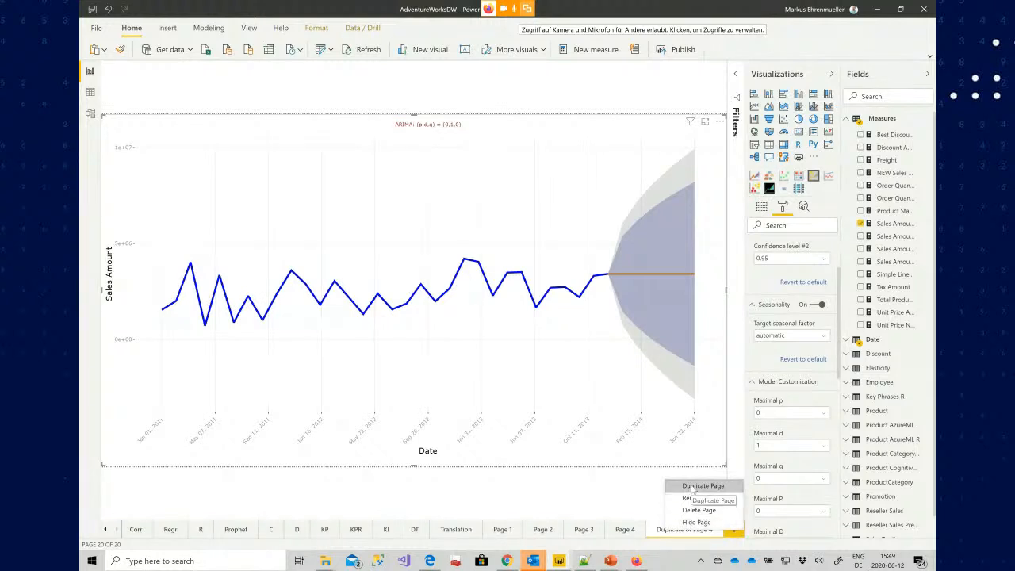
left_click(692, 486)
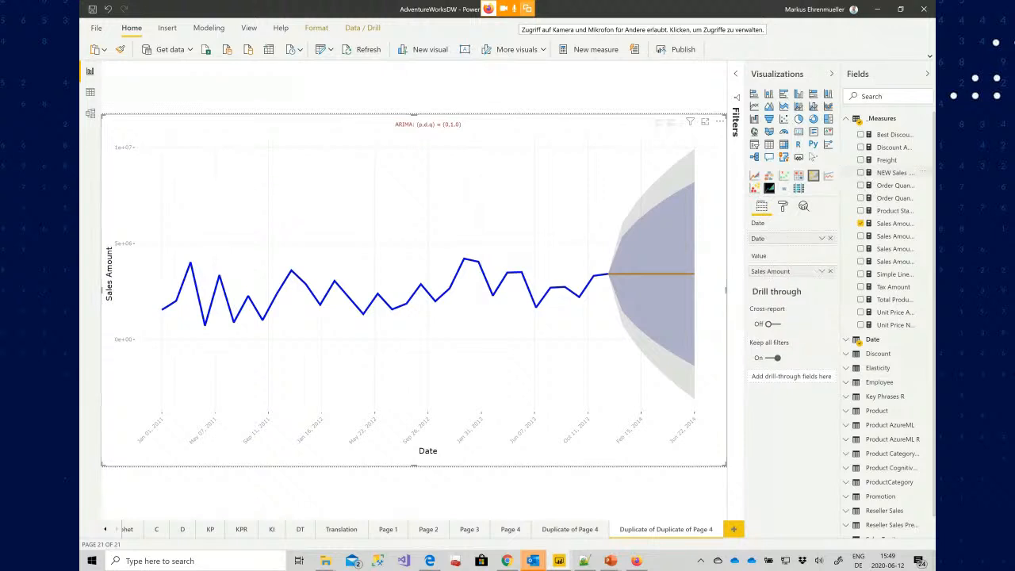
Convert the visual on the duplicated page into an R script visual
left_click(798, 144)
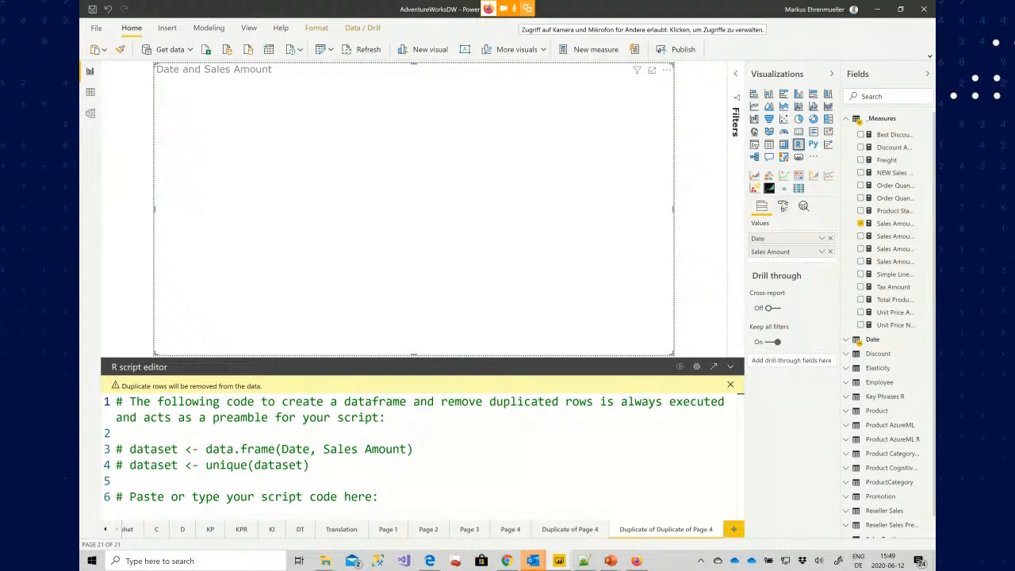
left_click(782, 207)
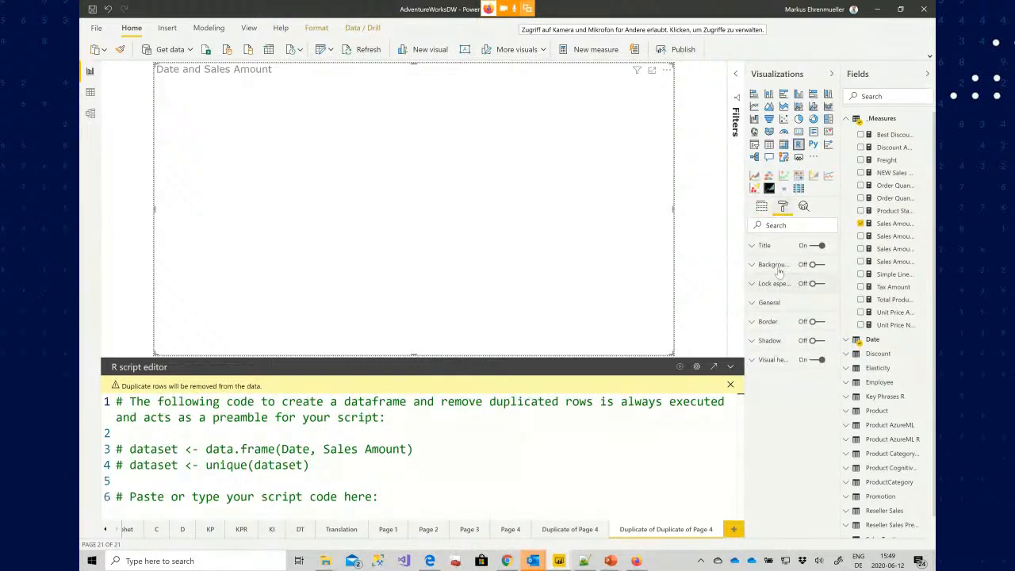
left_click(764, 208)
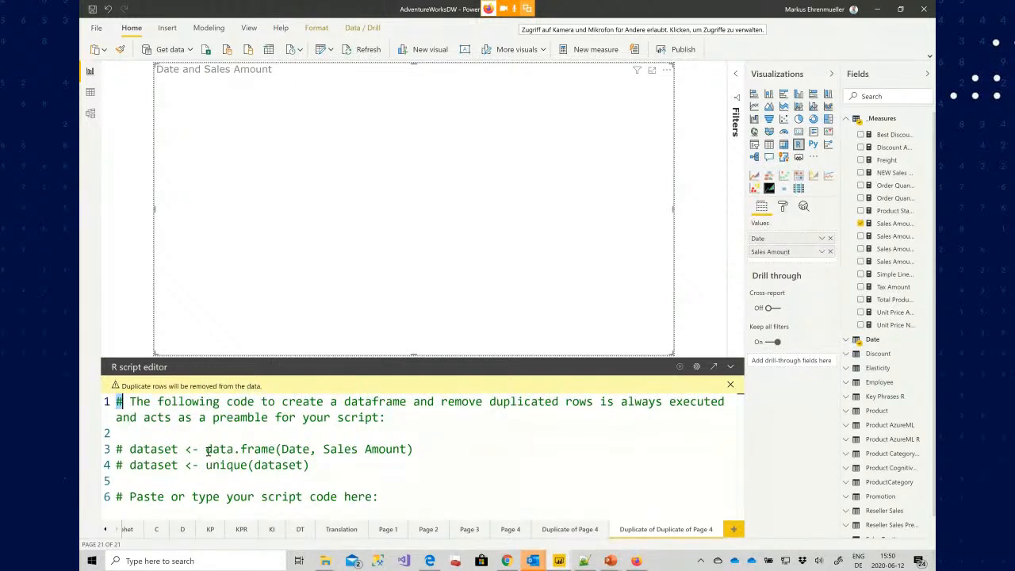
Highlight the data.frame and unique(dataset) calls in the R script preamble
left_click_drag(206, 449, 275, 448)
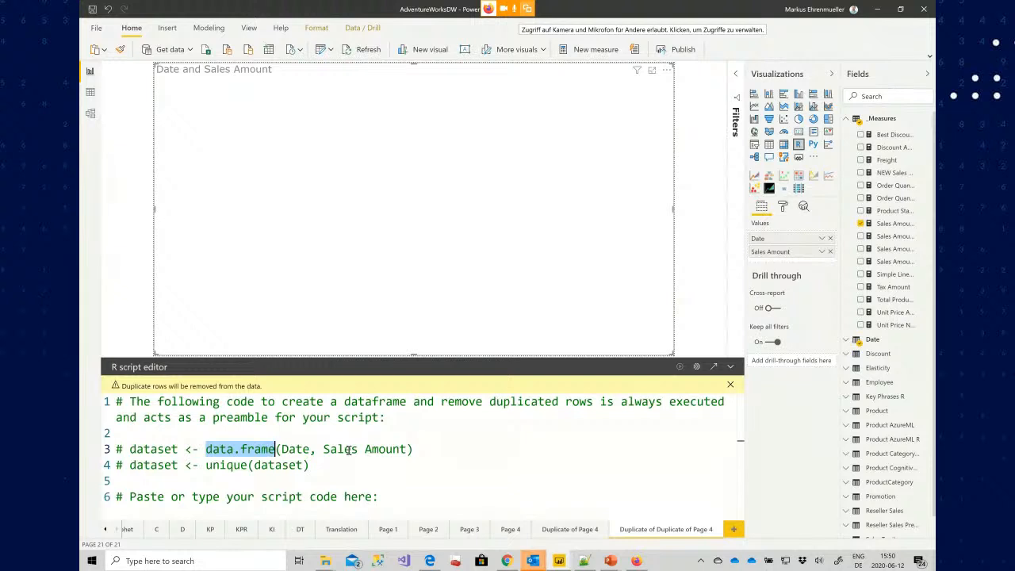
left_click(167, 450)
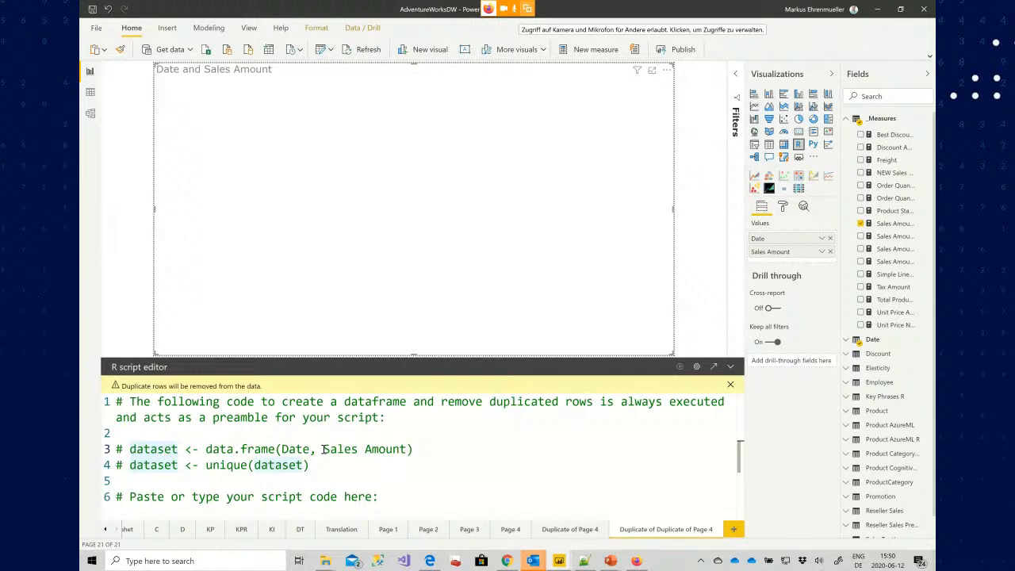
left_click_drag(204, 466, 313, 466)
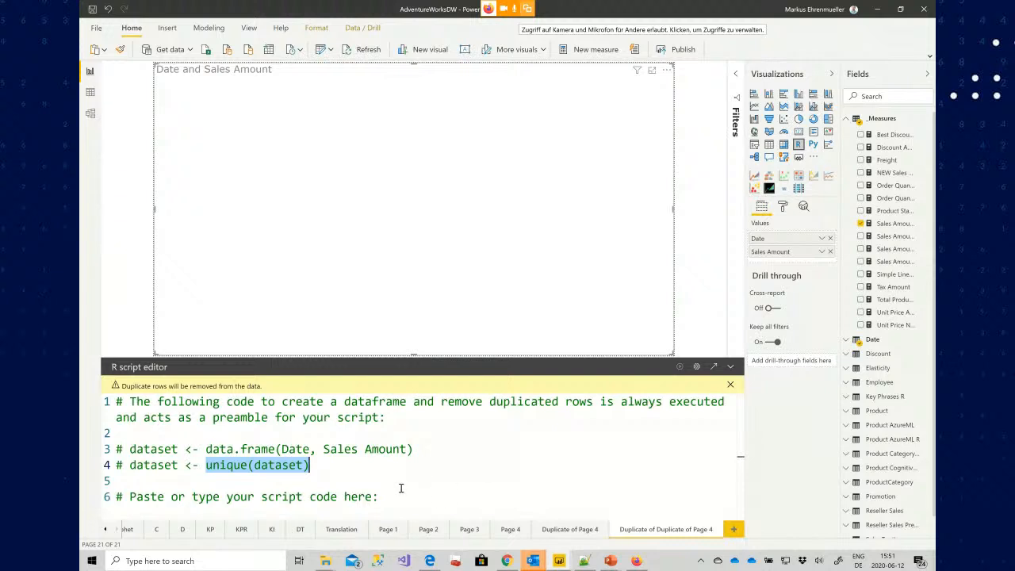
left_click(320, 475)
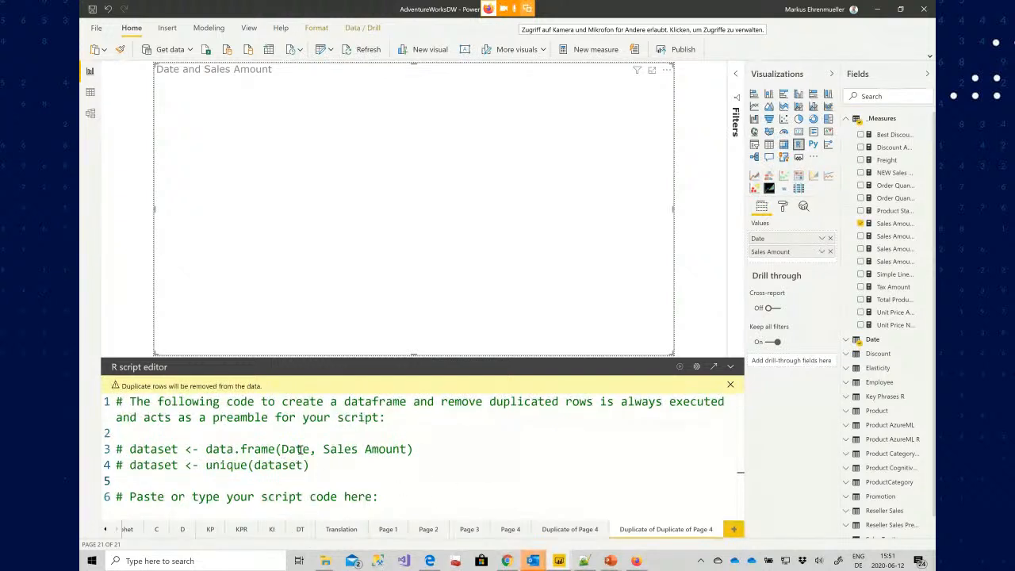
double_click(135, 449)
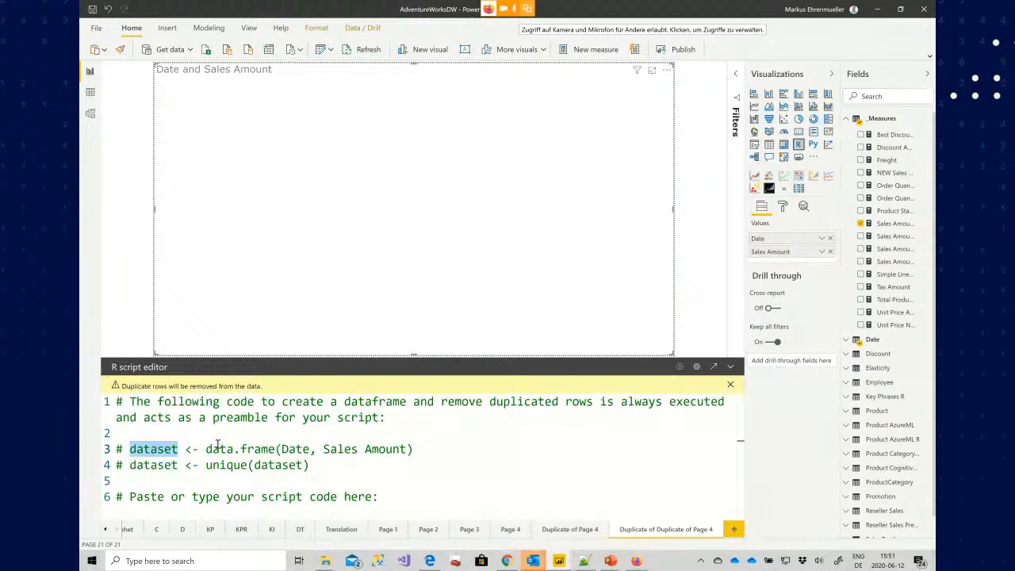
type("lskdjsdlkjf")
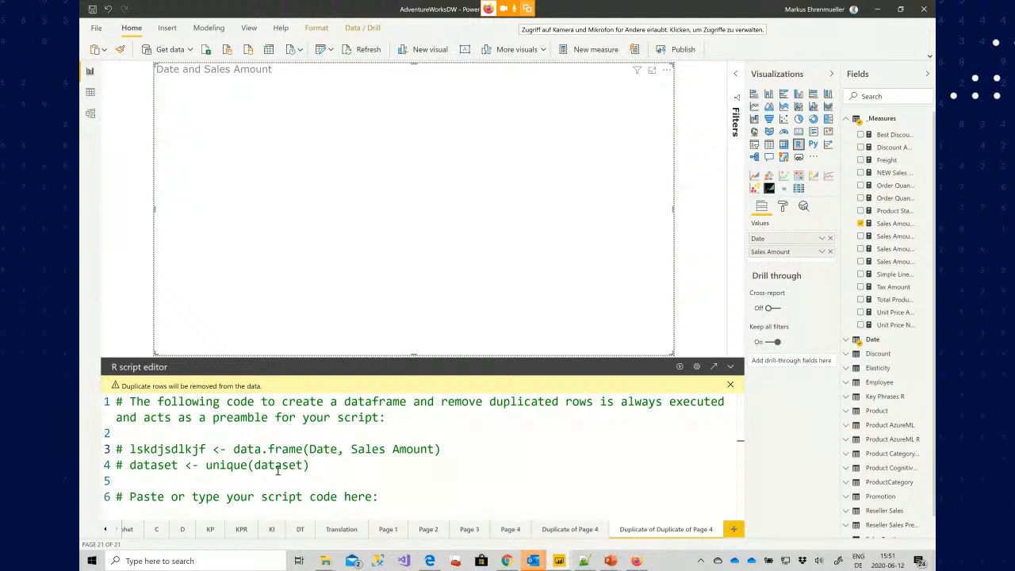
key("ctrl+shift+Left")
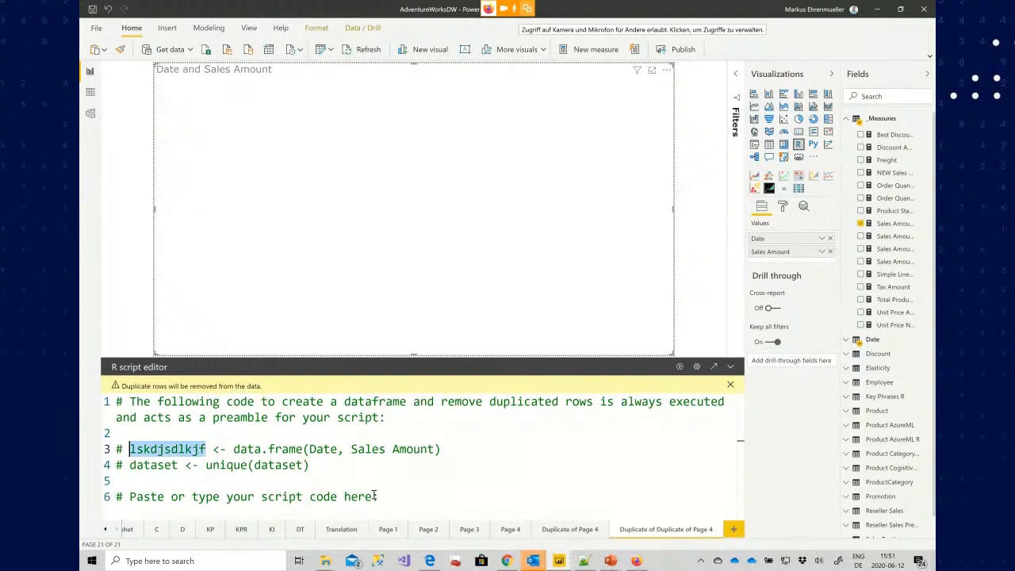
type("de")
key("BackSpace")
type("ata")
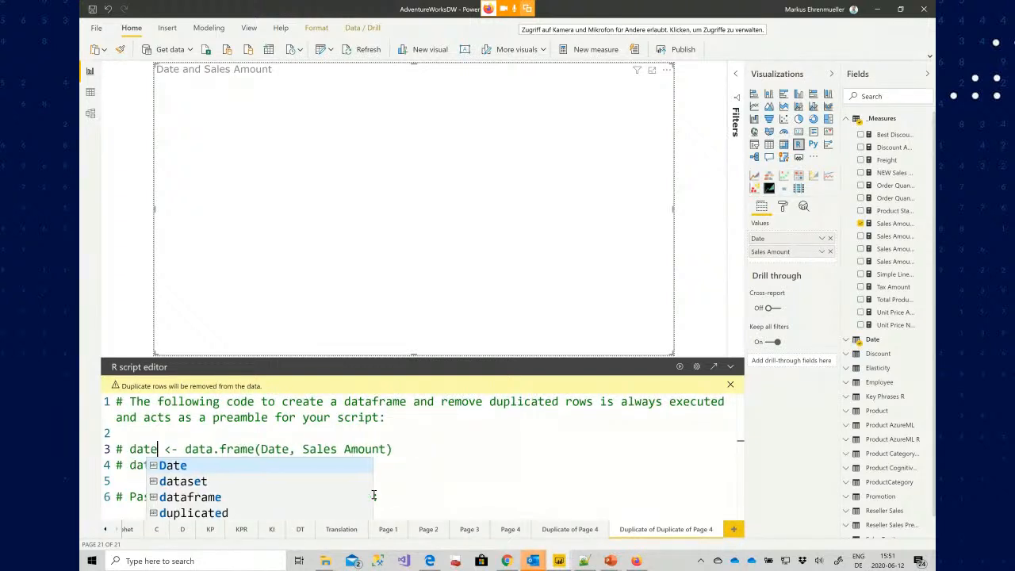
type("set")
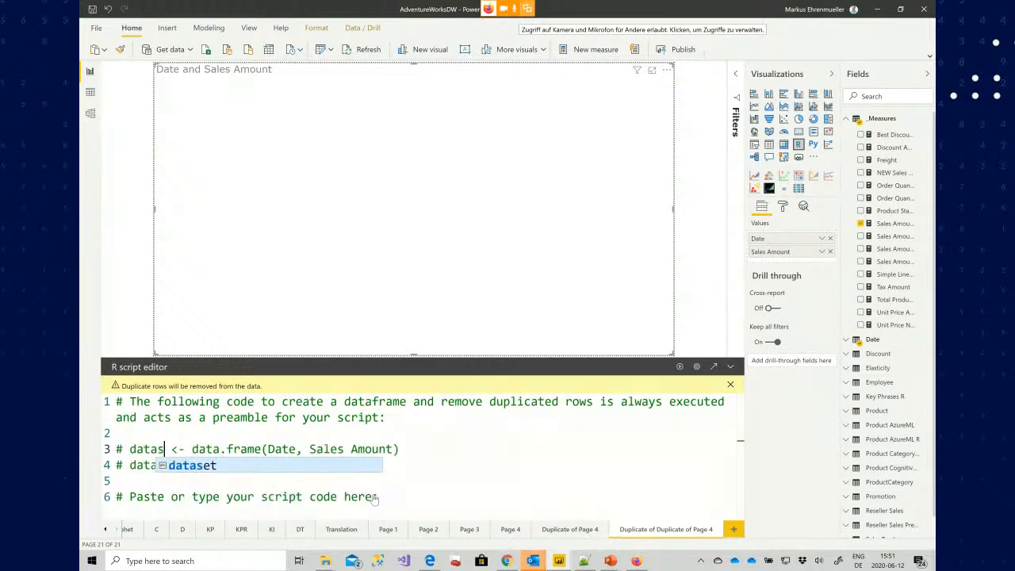
key("Escape")
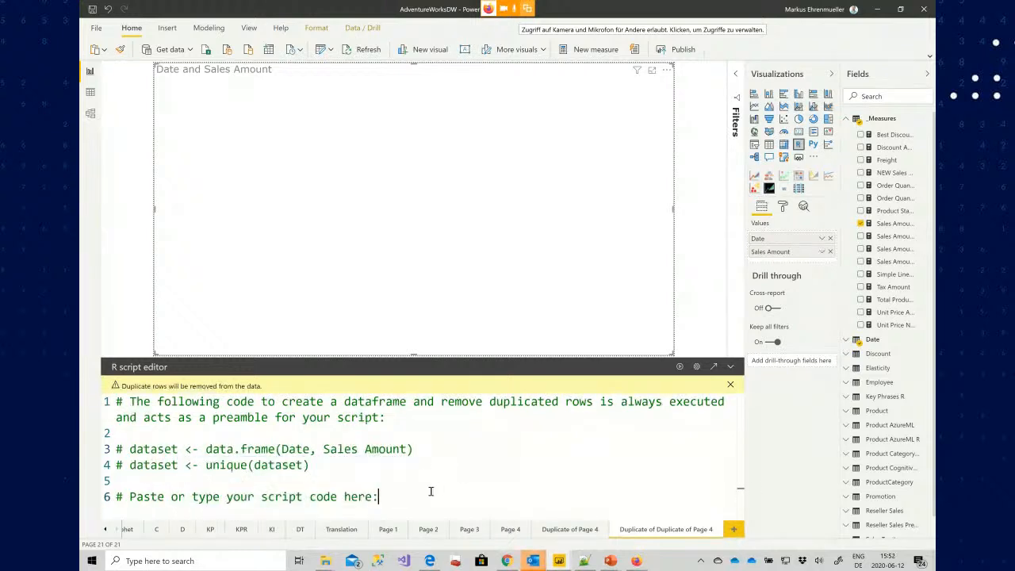
Paste the linear regression R script below the preamble and run it
key("Return")
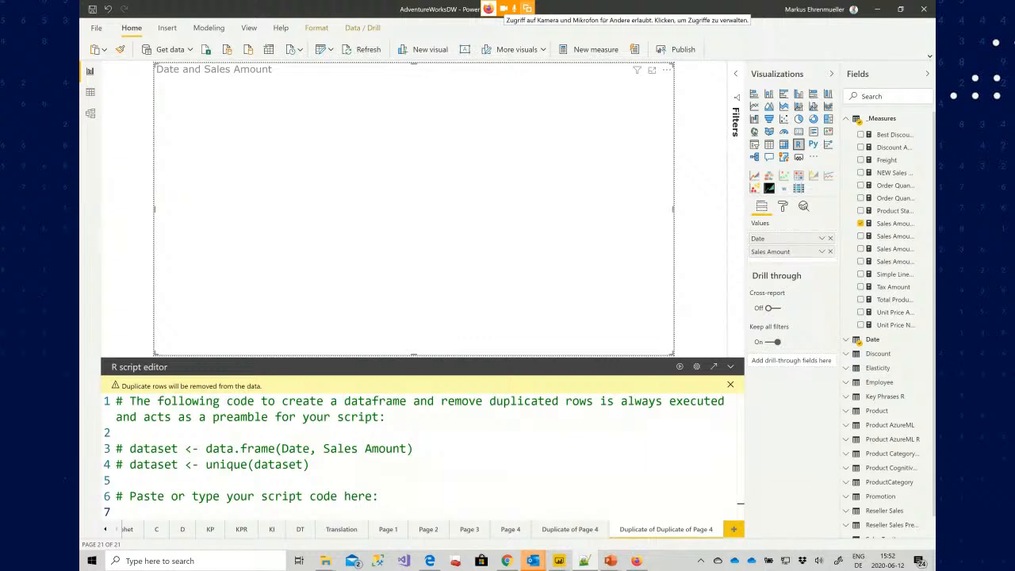
left_click(415, 495)
key("Return")
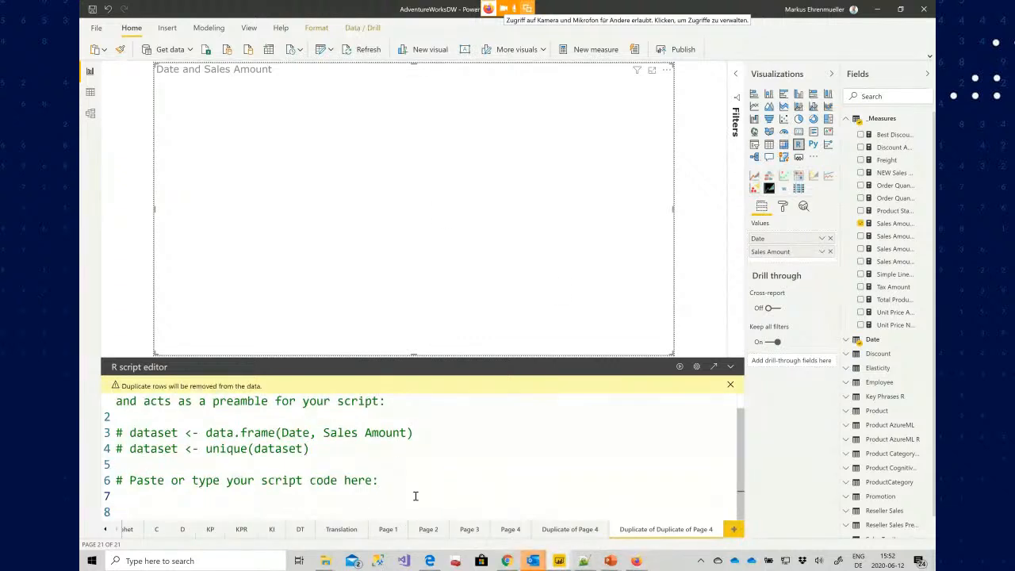
key("ctrl+v")
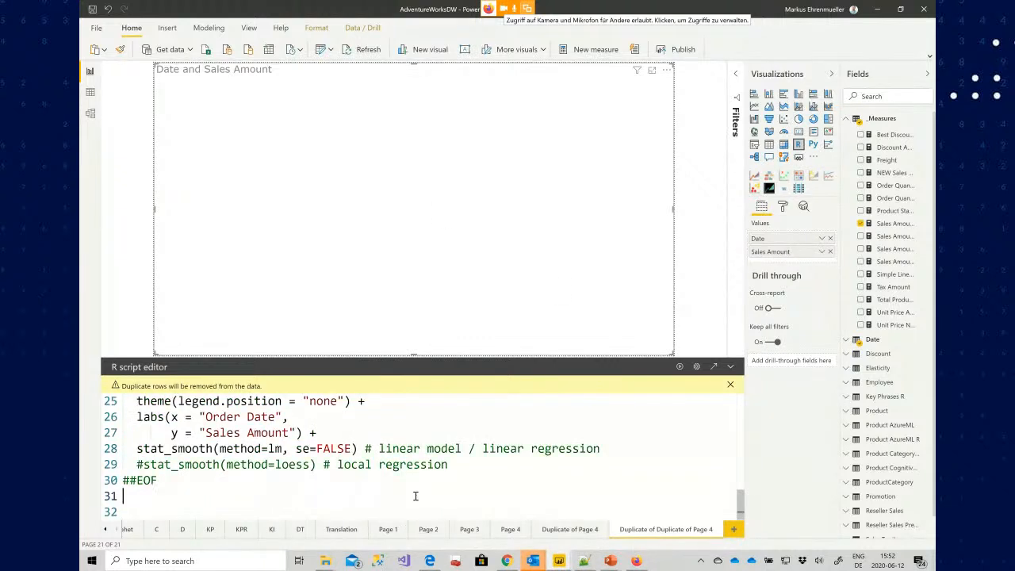
left_click(680, 368)
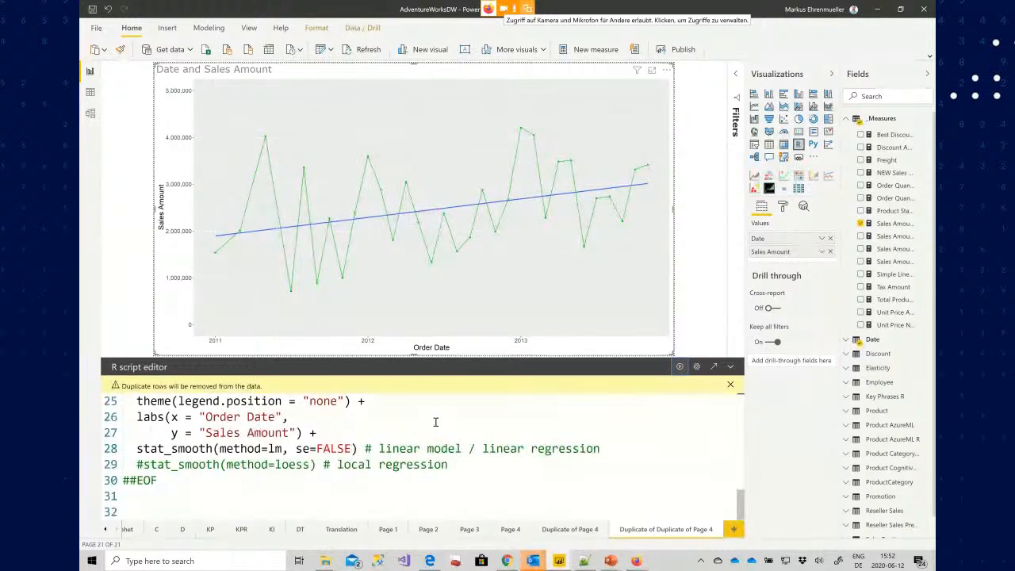
Scroll through the script and highlight the dataset assignment on line 9
scroll(435, 421, "up", 8)
scroll(435, 421, "down", 2)
left_click(337, 437)
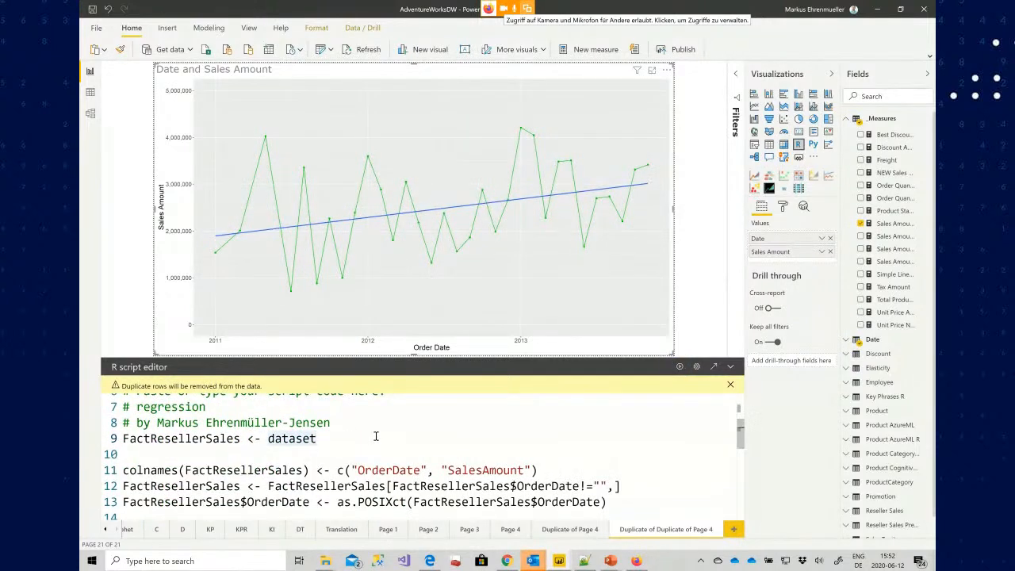
double_click(376, 436)
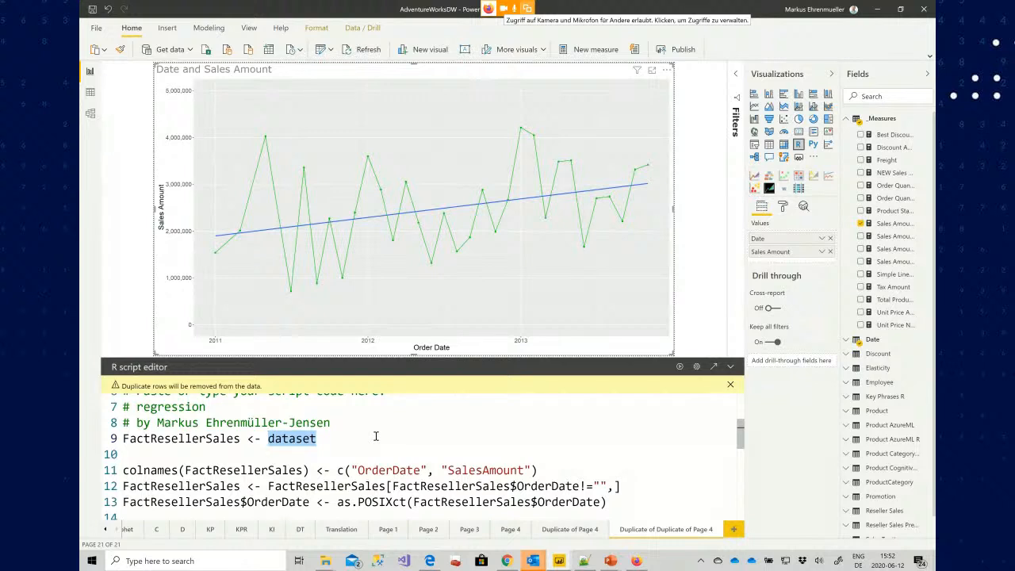
Highlight the FactResellerSales variable on line 9 and the colnames call on line 11 of the R script
key("Home")
key("ctrl+shift+Right")
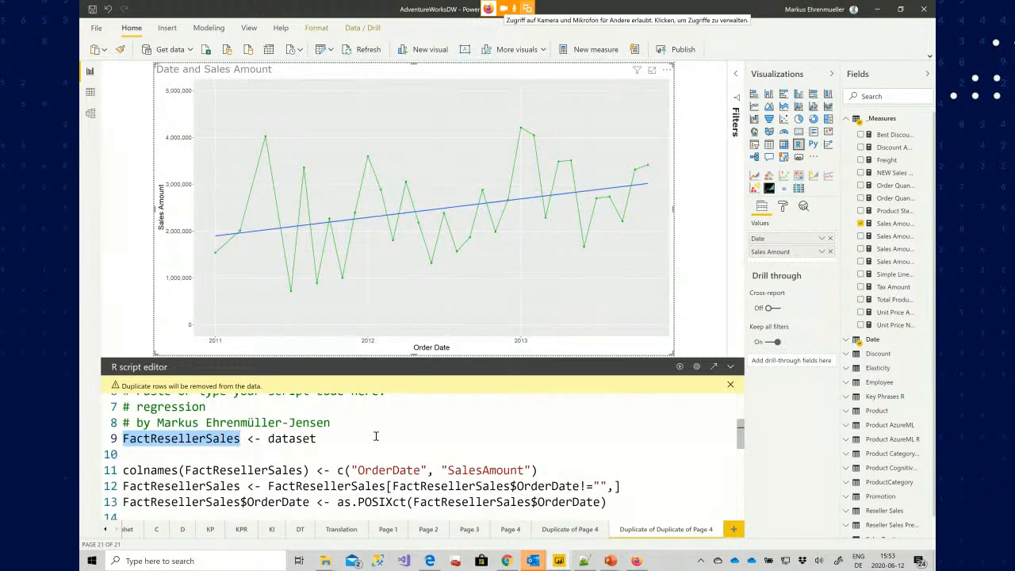
key("Down")
key("Down")
key("Right")
key("Right")
key("Right")
key("Right")
key("Right")
key("Right")
key("Right")
key("Right")
key("Right")
key("Right")
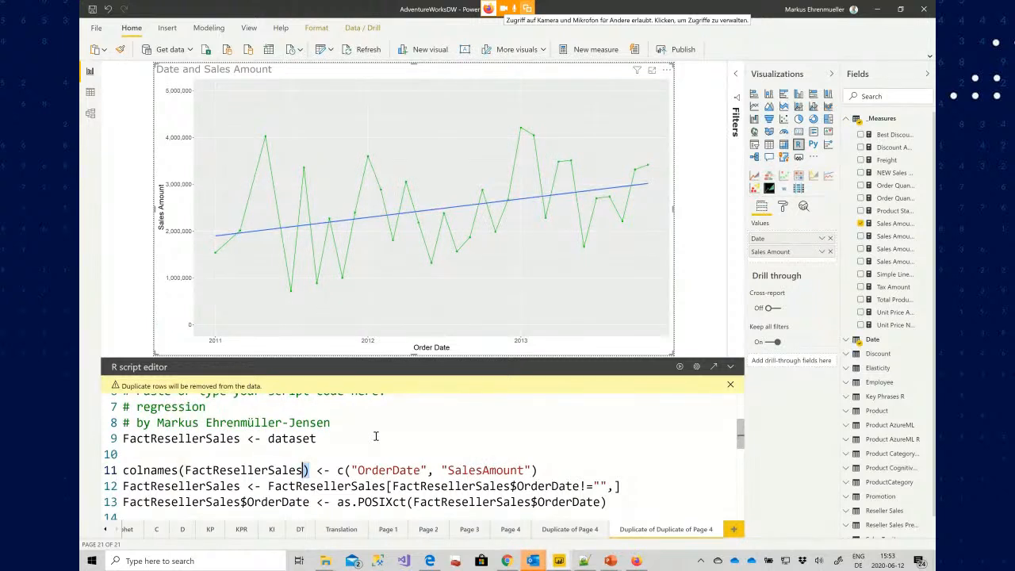
key("shift+Home")
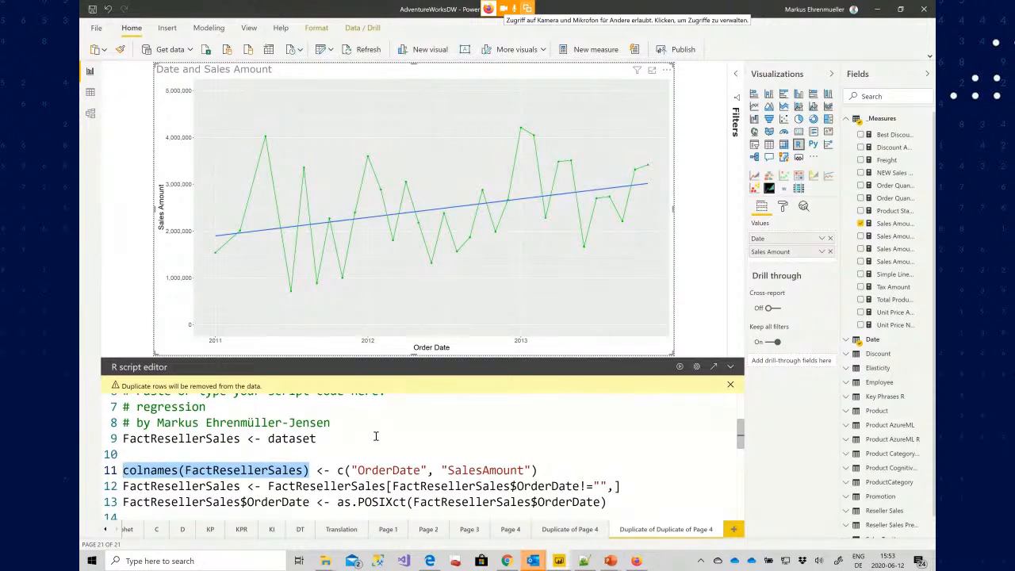
Highlight the assignment arrow on line 11 of the R script
key("Right")
key("Right")
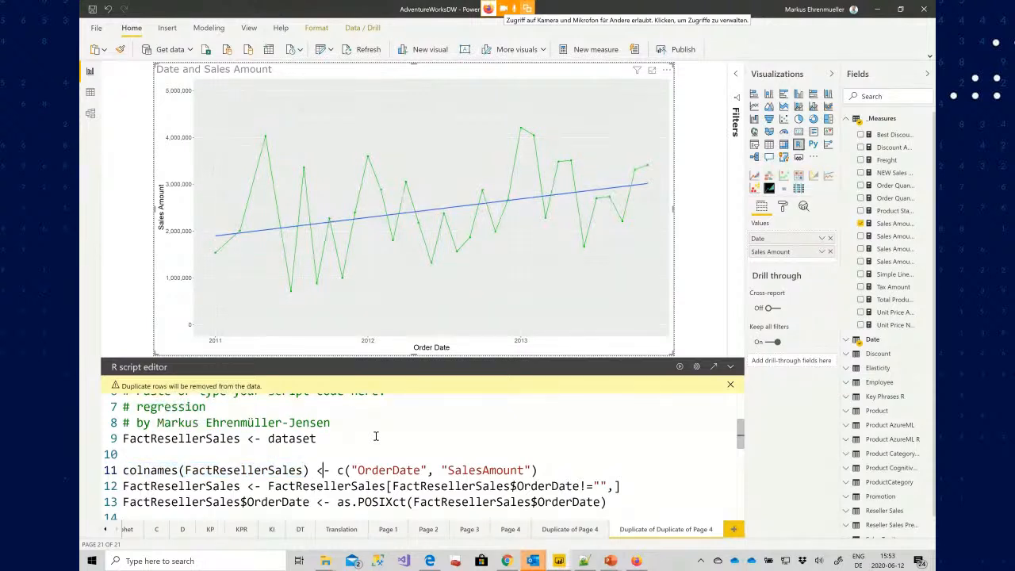
key("shift+Right")
key("shift+Right")
key("Right")
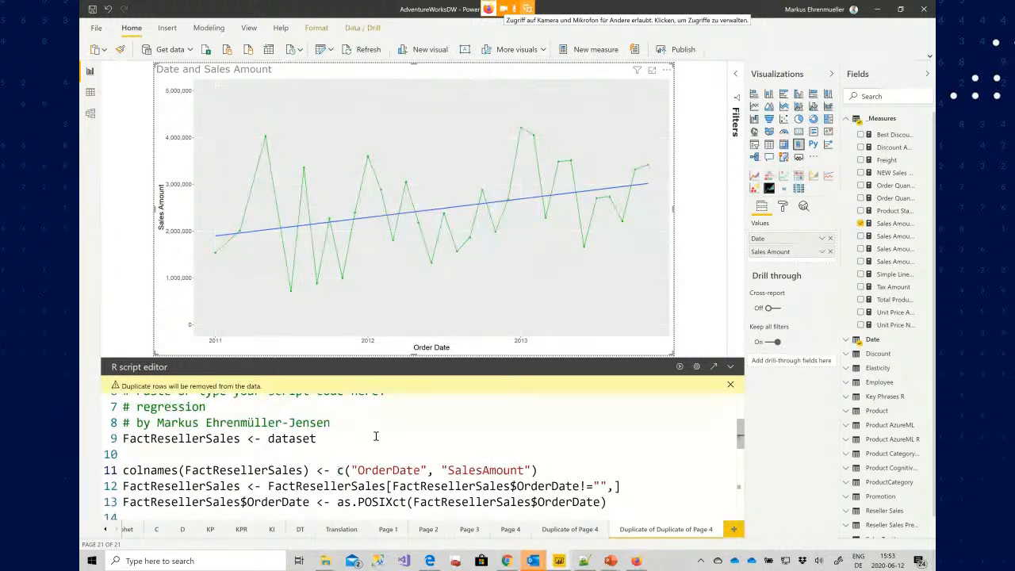
key("Right")
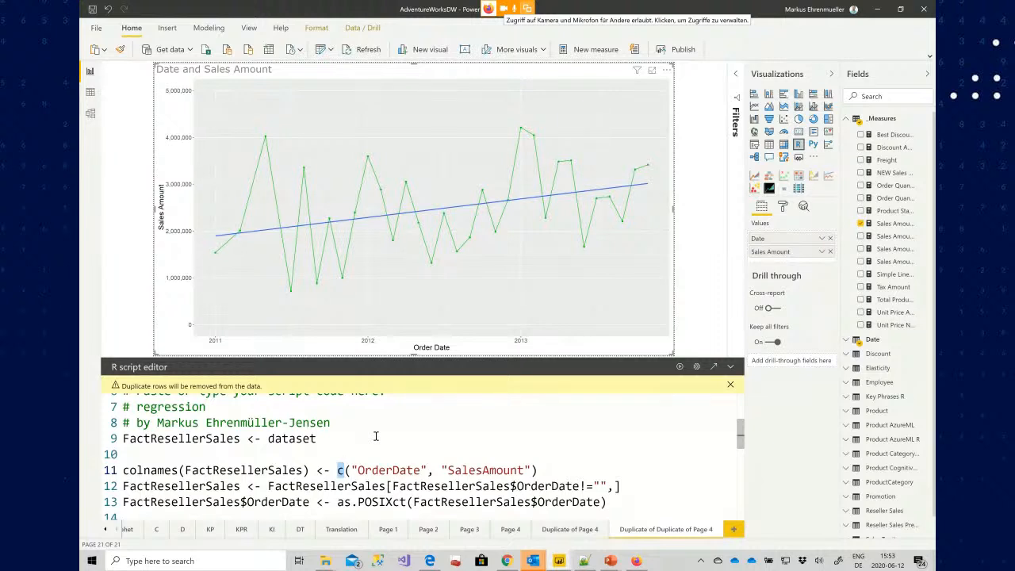
key("Right")
key("Left")
key("Left")
key("Home")
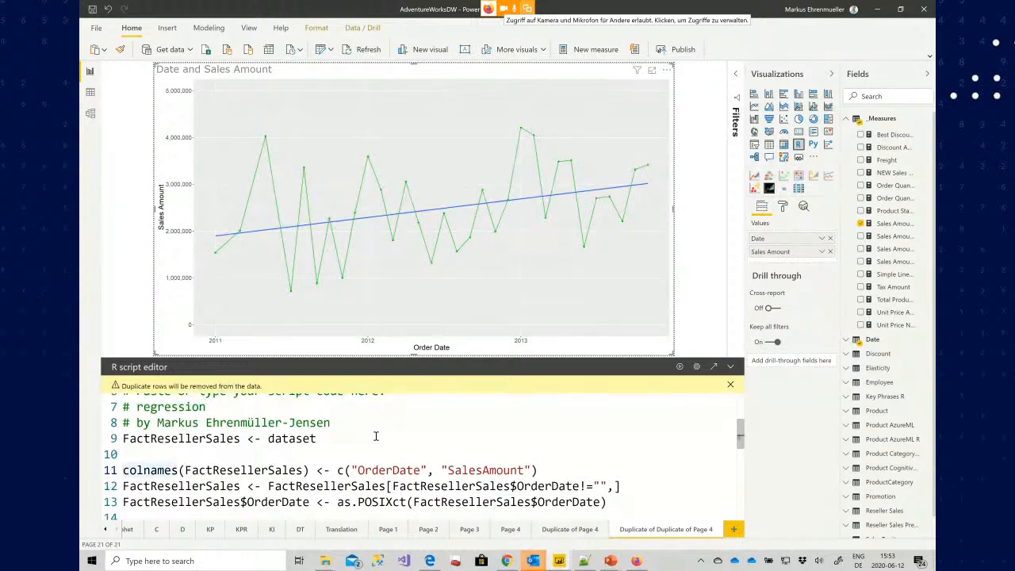
key("Down")
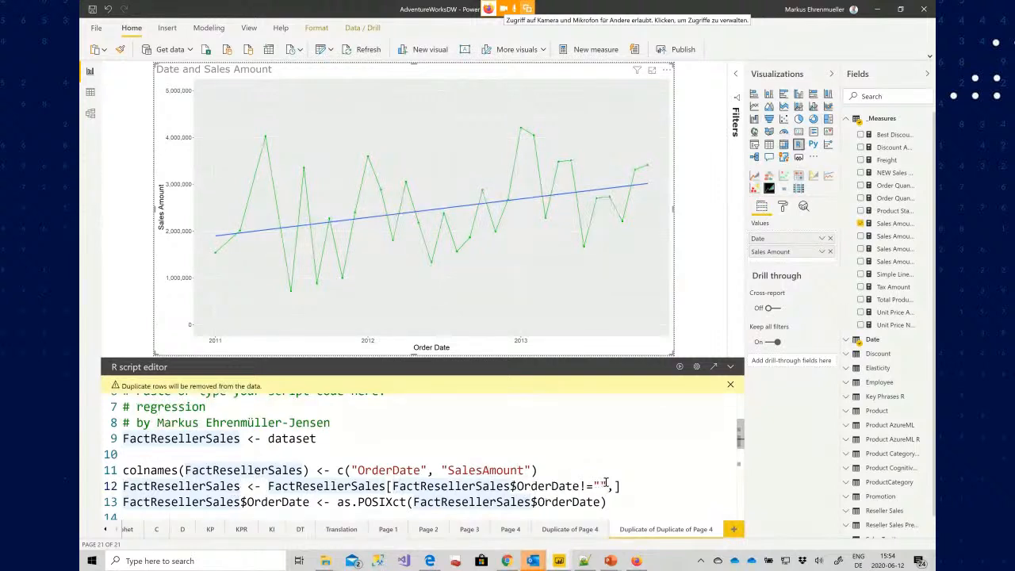
Highlight the empty-date filter on line 12 and the as.POSIXct conversion on line 13
left_click_drag(608, 485, 572, 485)
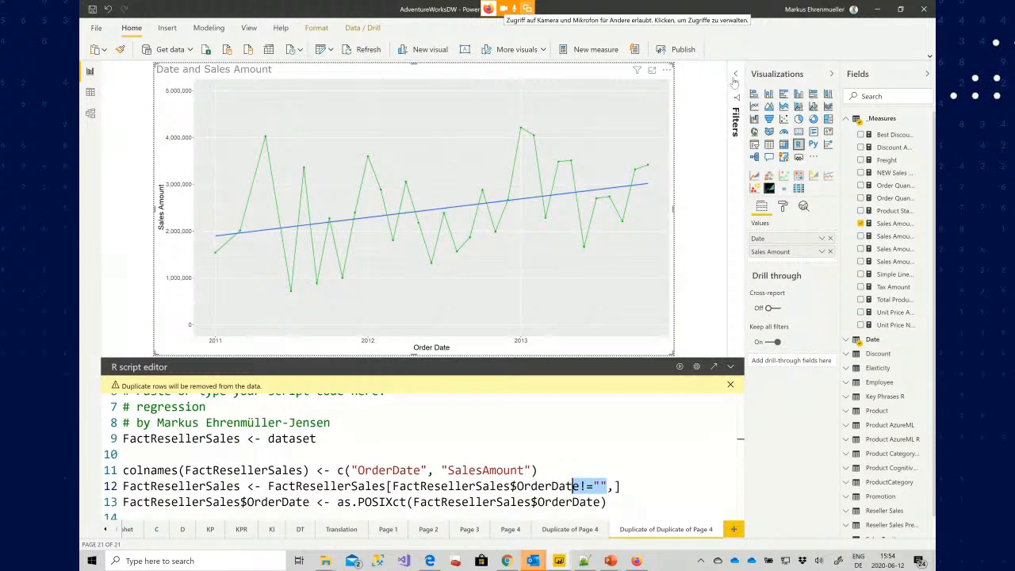
left_click(545, 487)
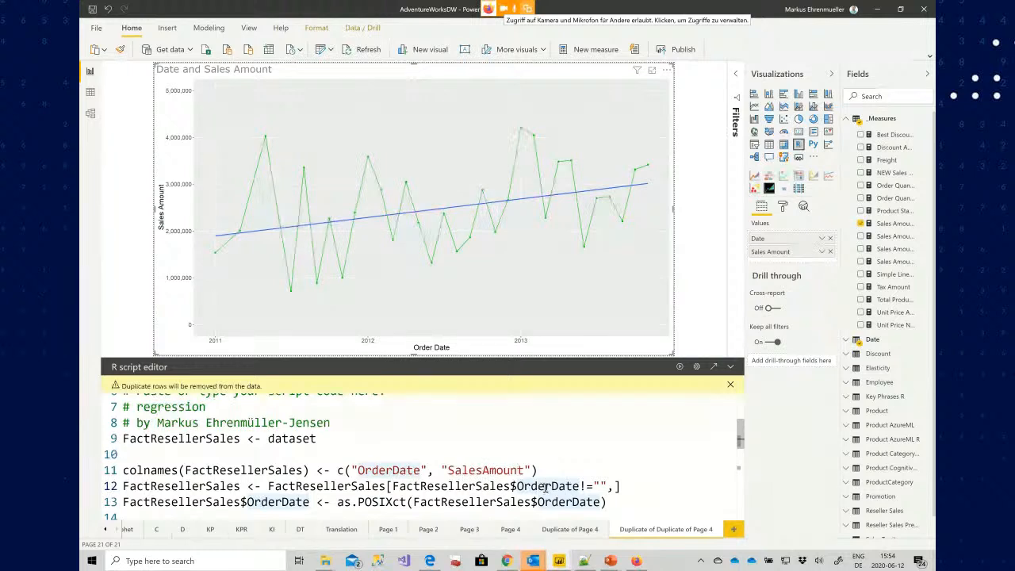
scroll(545, 486, "down", 1)
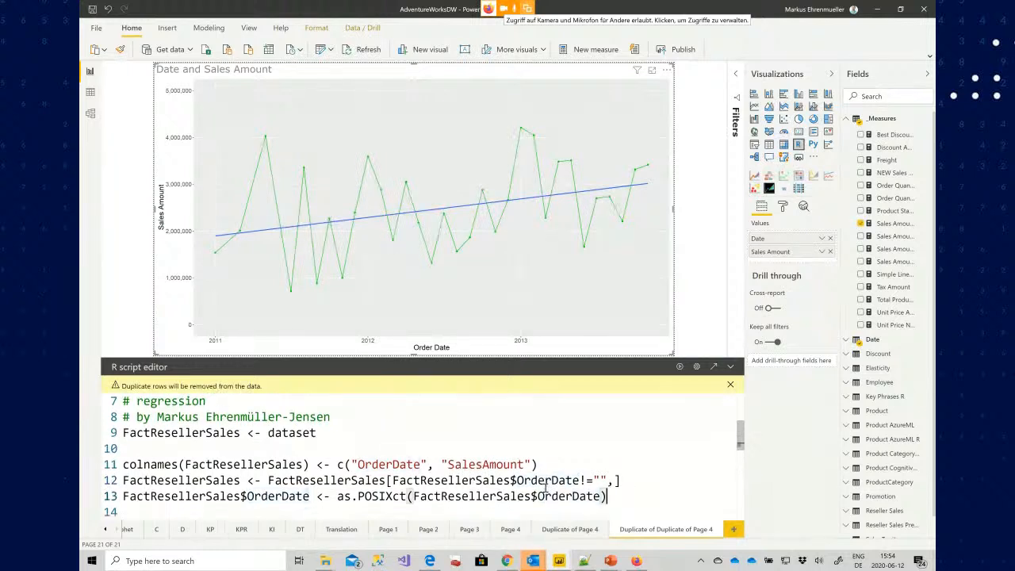
double_click(544, 493)
key("ctrl+Left")
key("ctrl+Left")
key("ctrl+shift+Left")
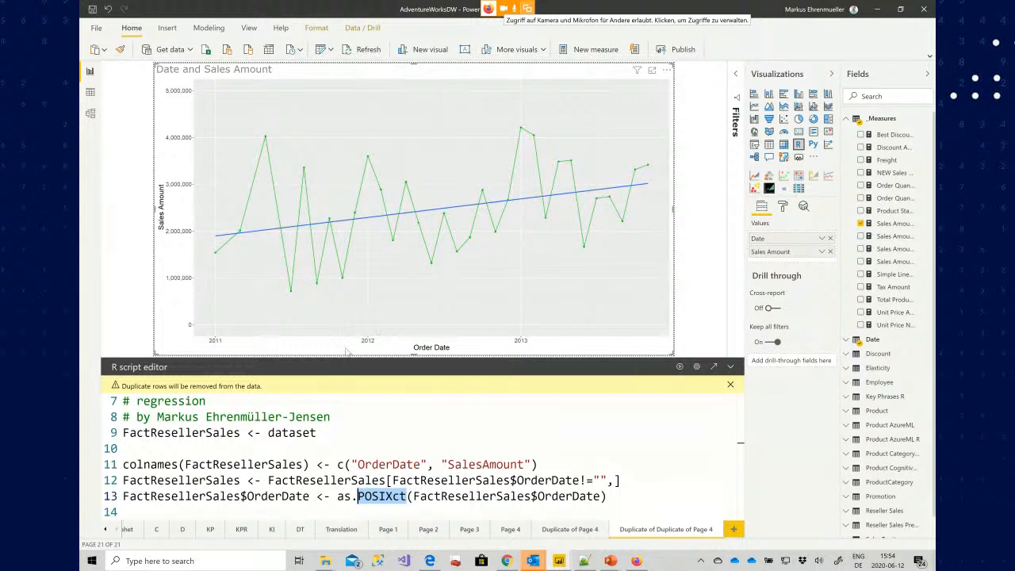
left_click(462, 495)
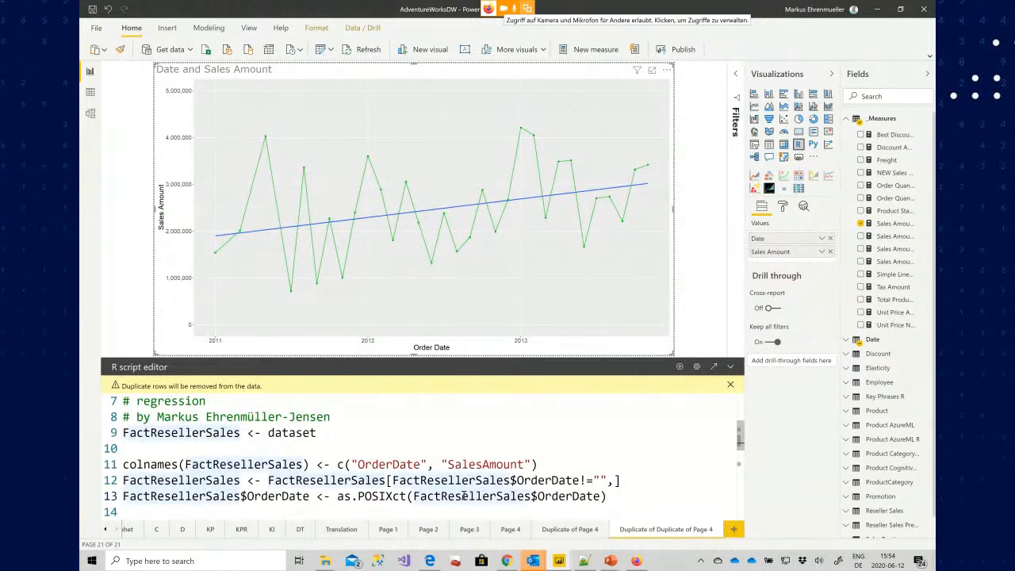
scroll(464, 496, "down", 2)
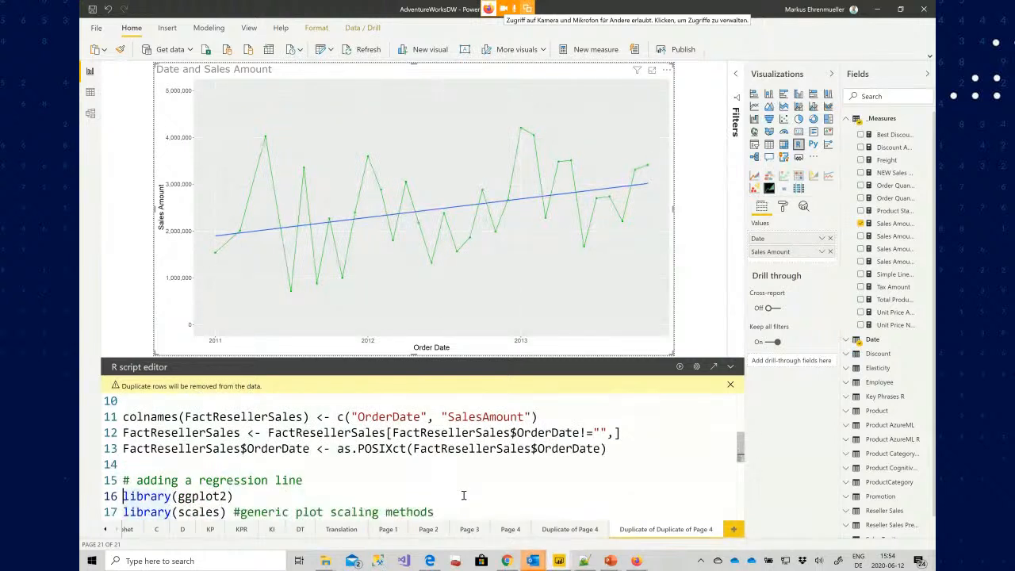
Highlight the library(ggplot2) and library(scales) calls and parts of the ggplot2 package name
key("shift+Down")
key("shift+Down")
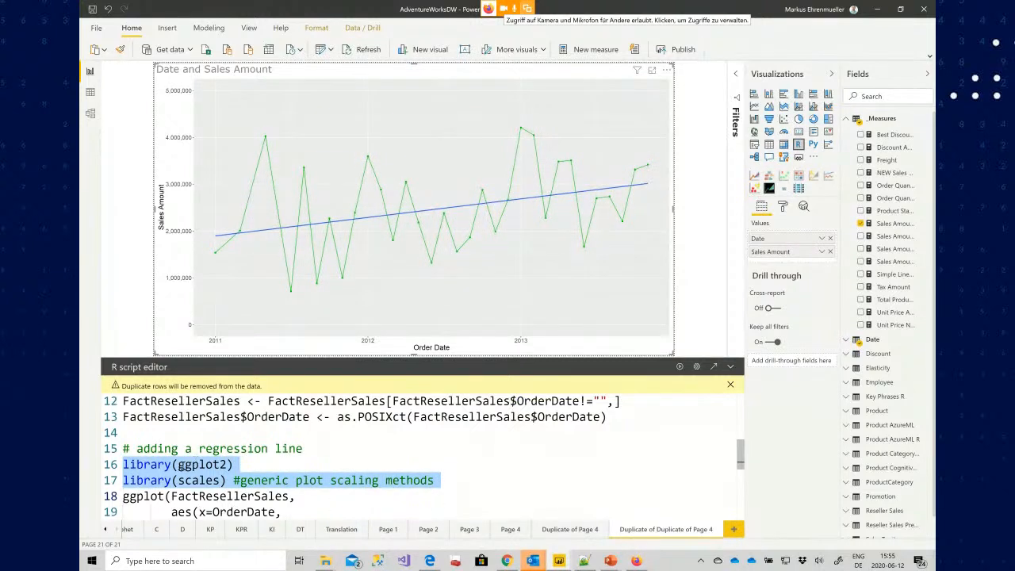
left_click(192, 465)
key("shift+Left")
key("shift+Left")
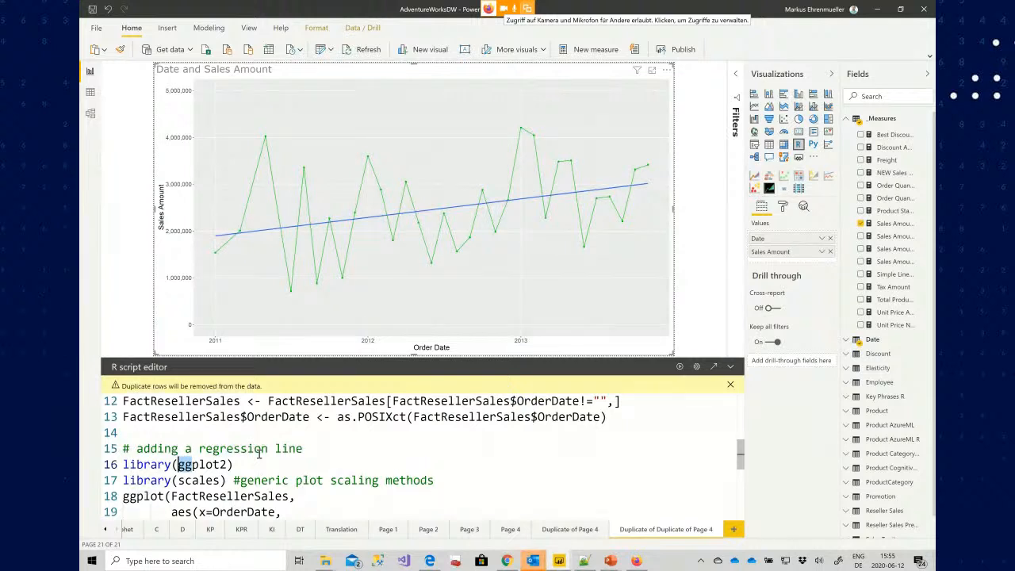
key("Right")
key("shift+Right")
key("shift+Right")
key("shift+Right")
key("shift+Right")
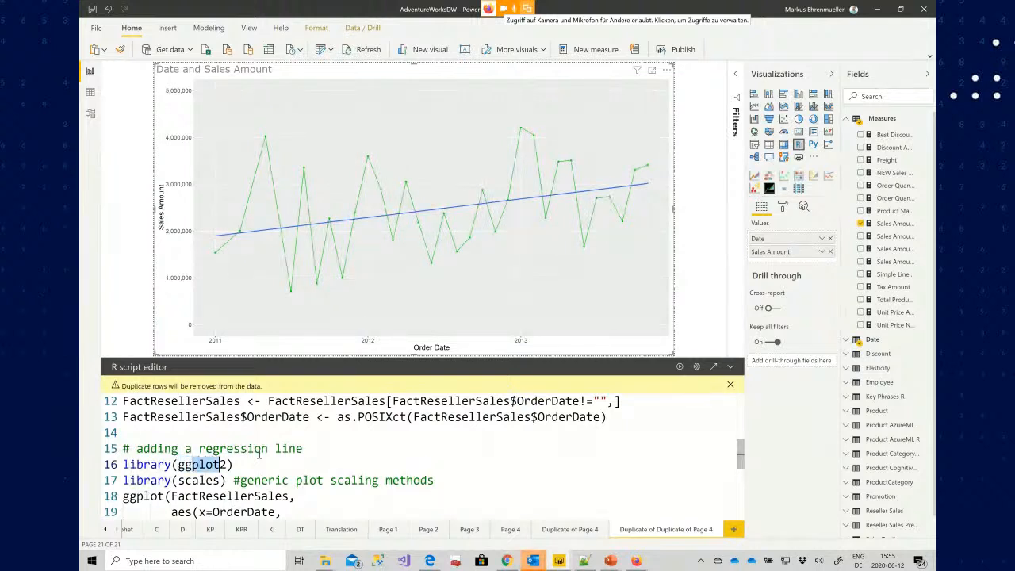
key("Right")
key("shift+Right")
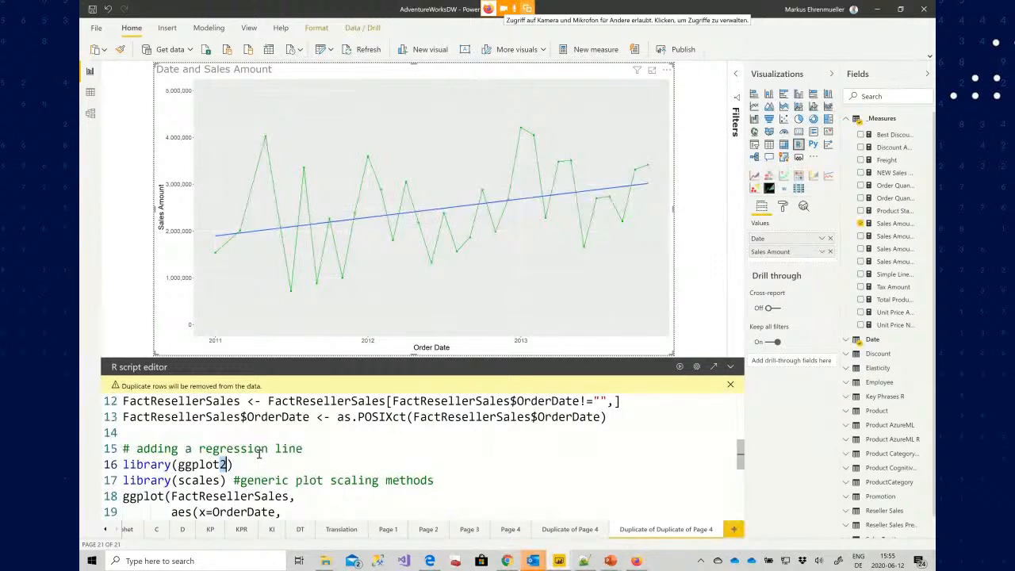
key("Down")
key("Left")
key("ctrl+shift+Left")
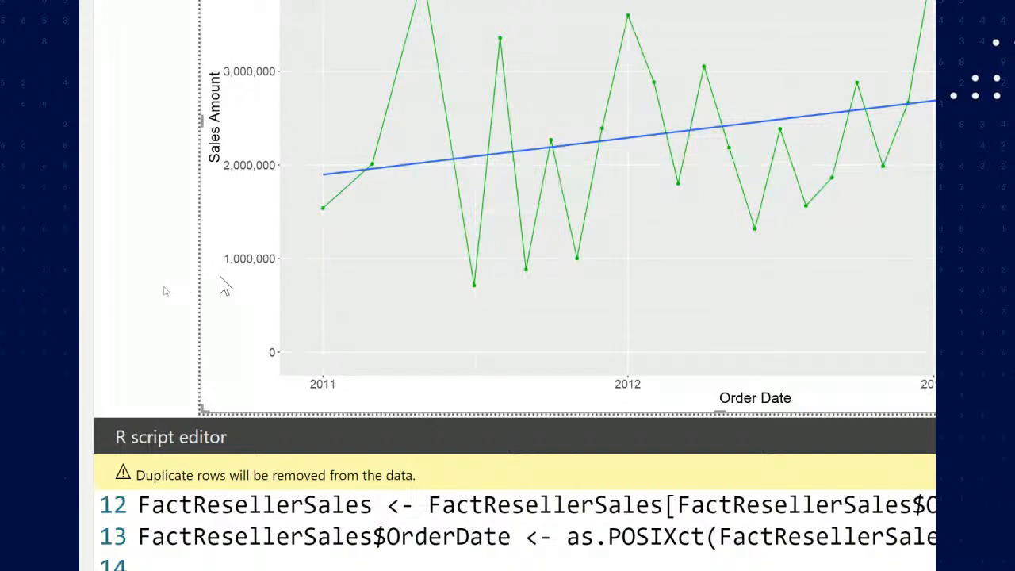
Scroll through the ggplot plotting code of the R script
scroll(246, 281, "down", 5)
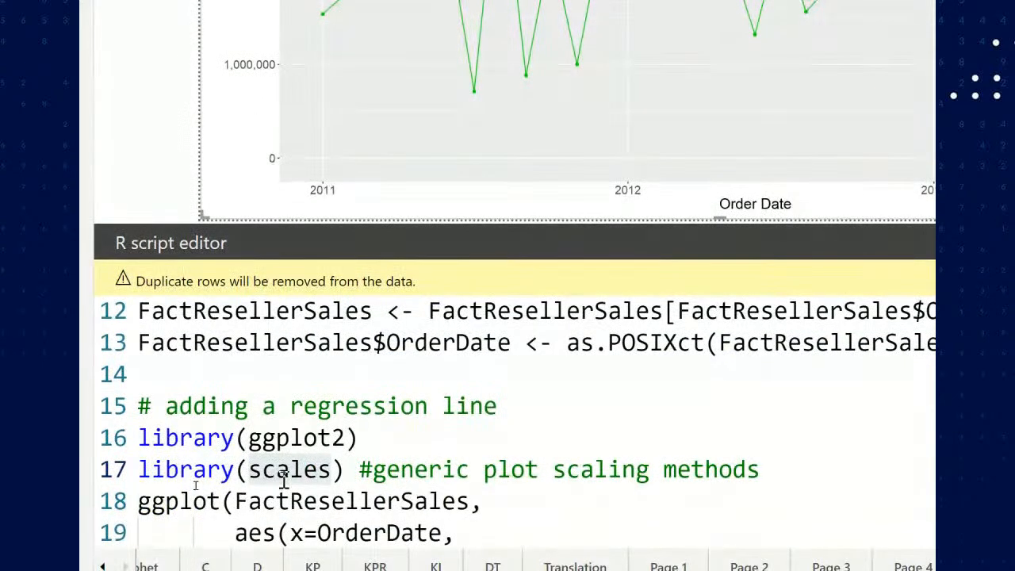
scroll(283, 479, "down", 2)
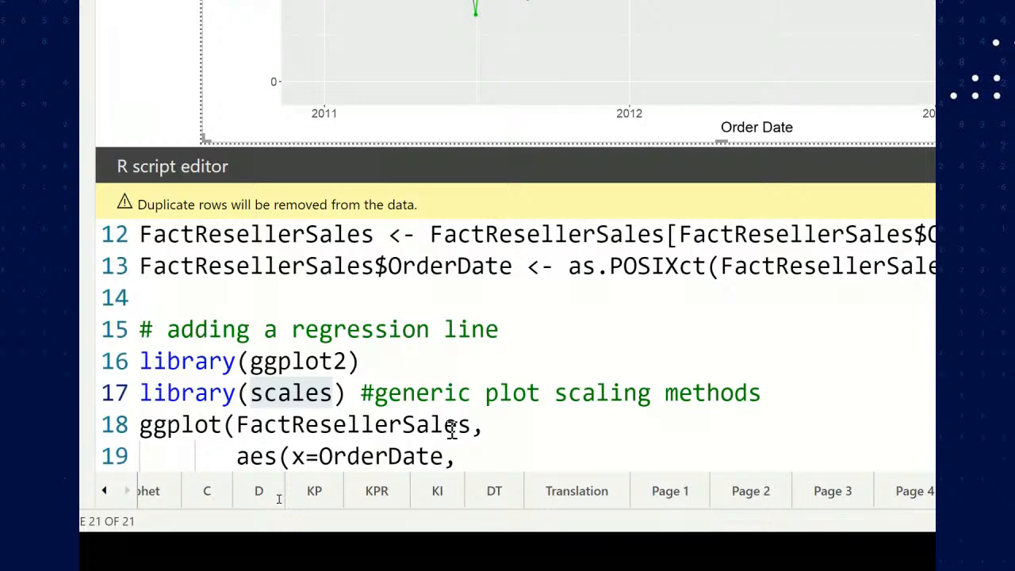
scroll(452, 428, "down", 2)
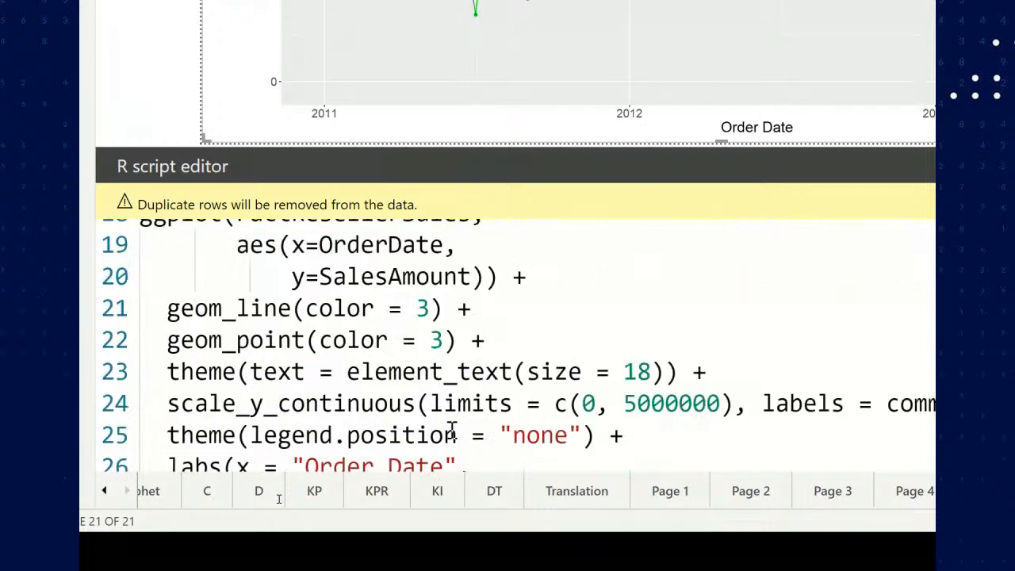
scroll(438, 403, "up", 1)
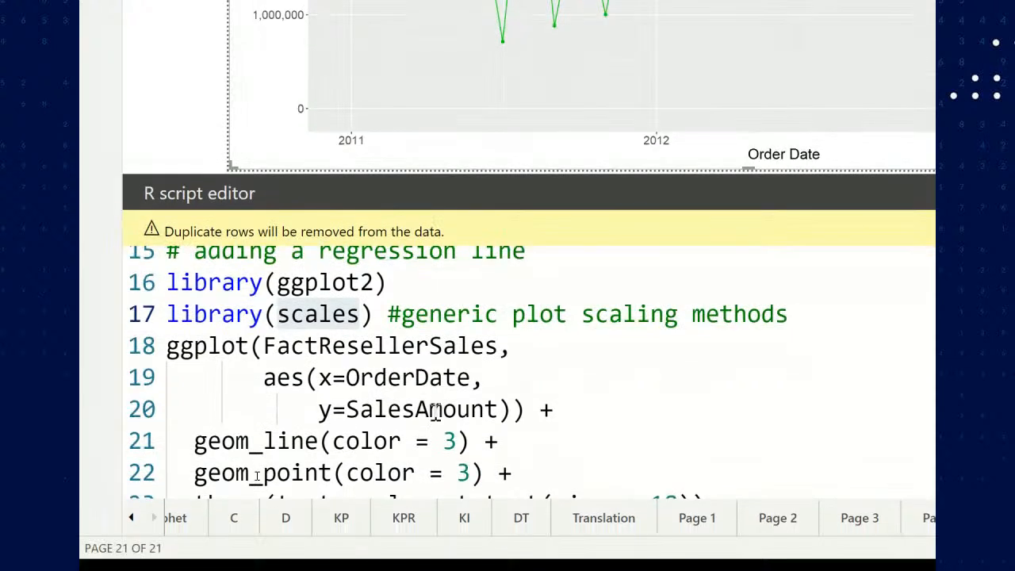
scroll(433, 390, "down", 1)
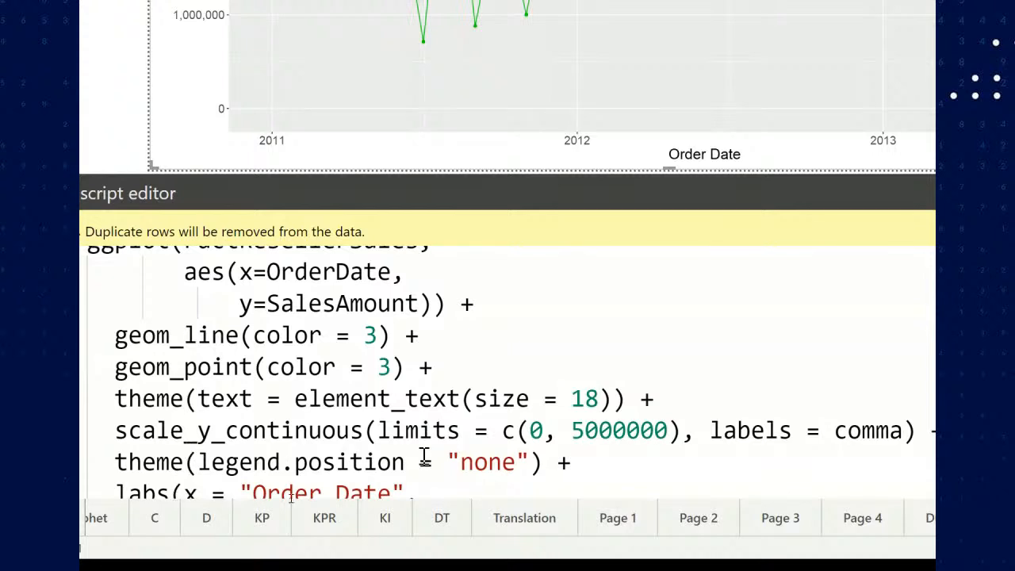
scroll(425, 456, "down", 1)
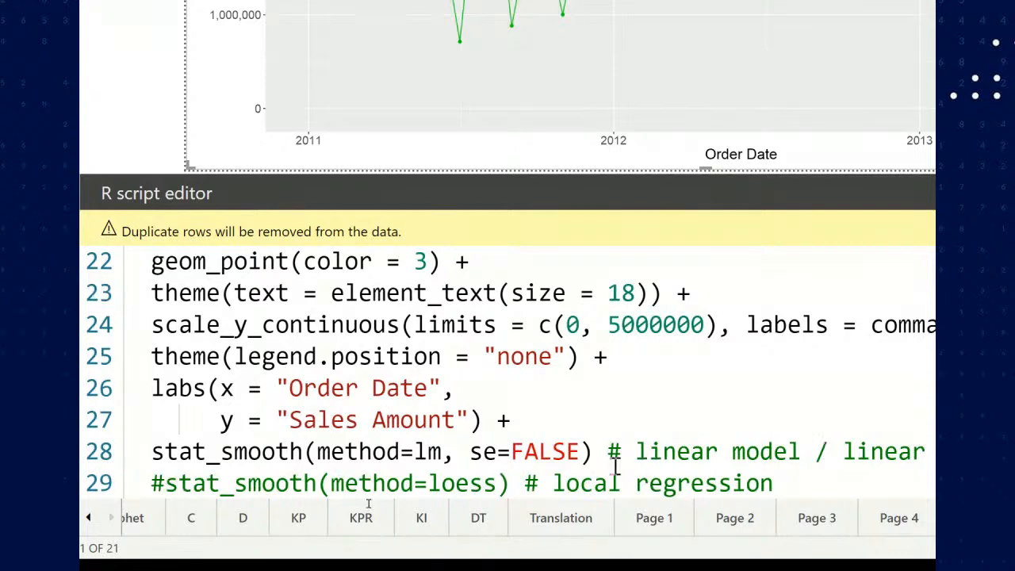
Remove the se=FALSE argument from the stat_smooth line and run the R script
left_click(471, 452)
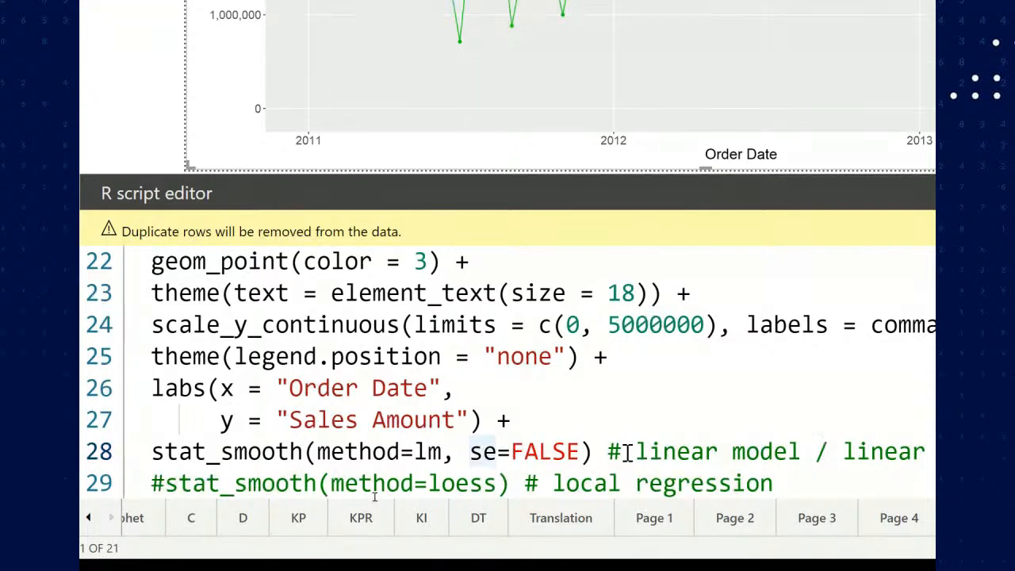
key("Left")
key("Left")
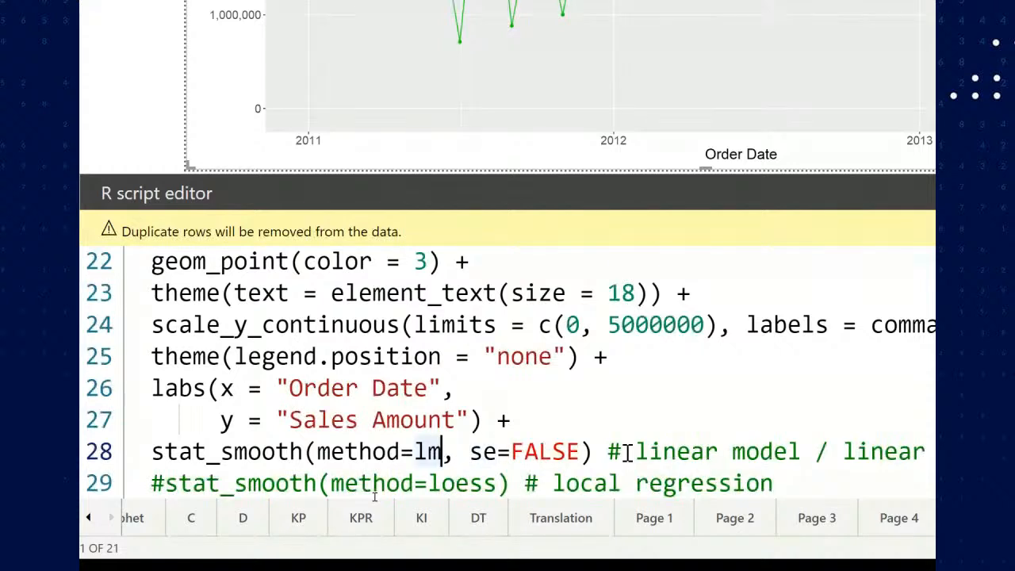
key("ctrl+shift+Right")
key("ctrl+shift+Right")
key("ctrl+shift+Right")
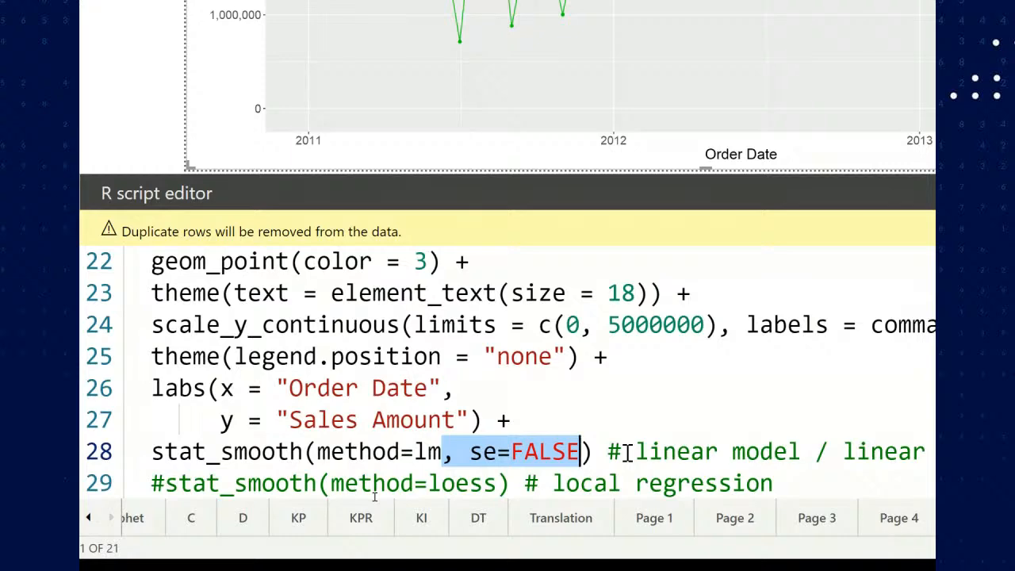
key("Delete")
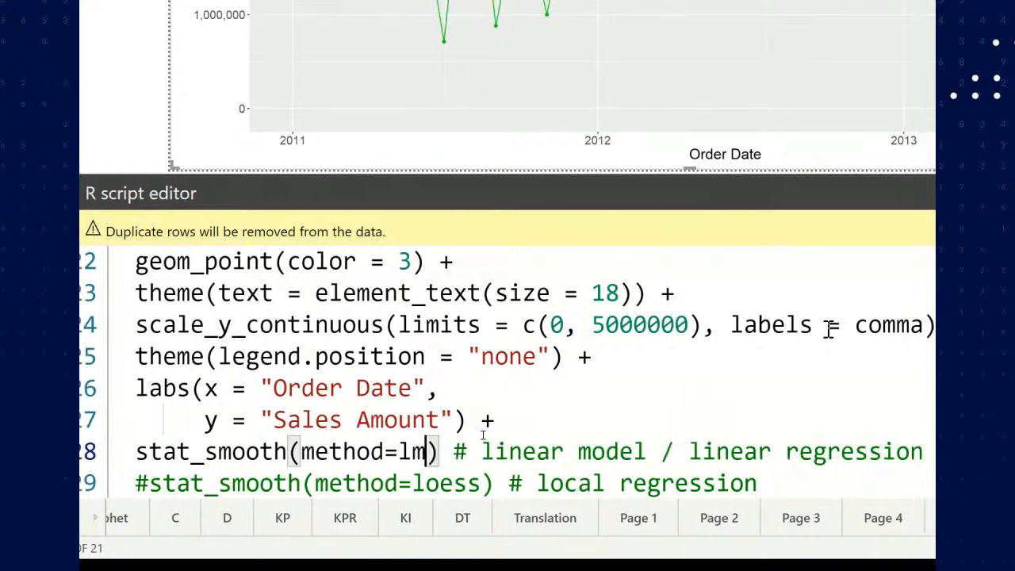
left_click(827, 194)
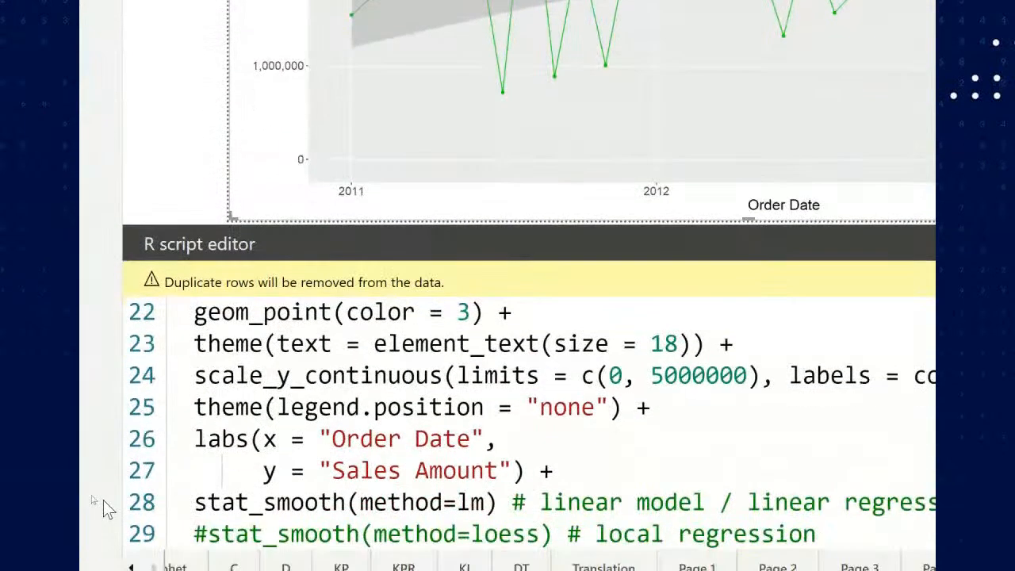
Comment out the linear stat_smooth line, uncomment the loess local regression line, and run the script
left_click(237, 502)
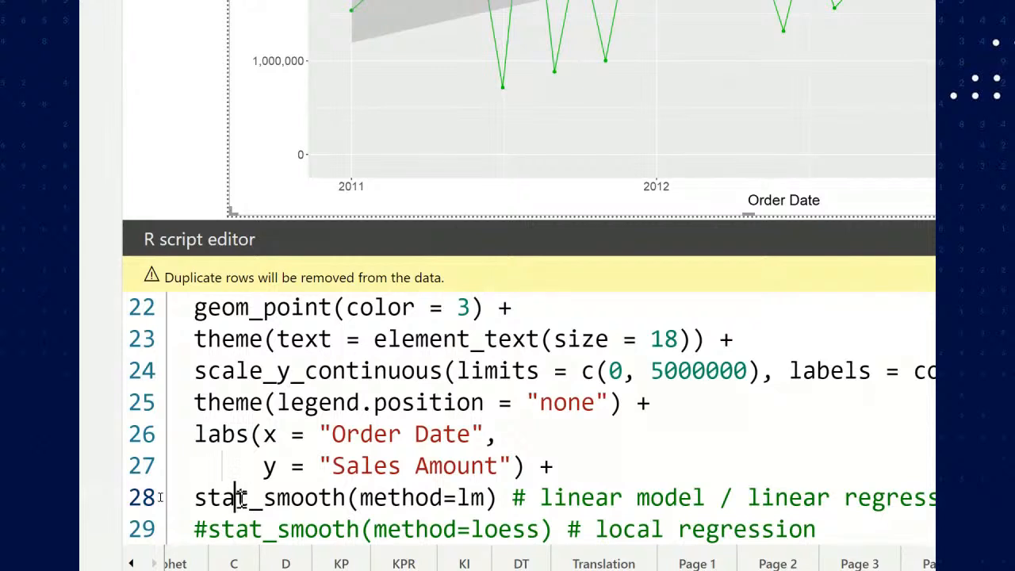
key("Home")
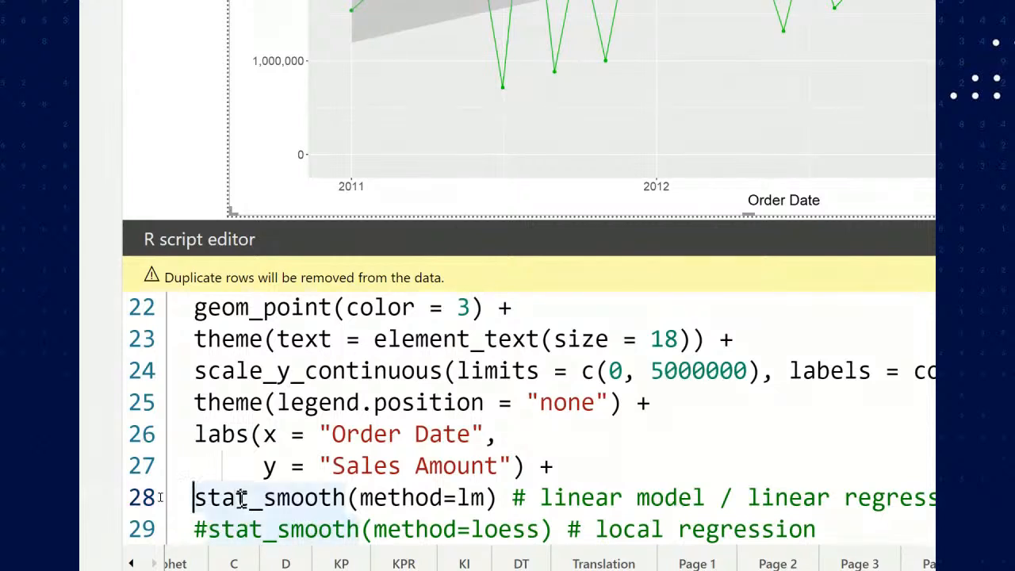
type("#")
key("Down")
key("BackSpace")
key("ctrl+Right")
key("ctrl+Right")
key("ctrl+Right")
key("ctrl+shift+Left")
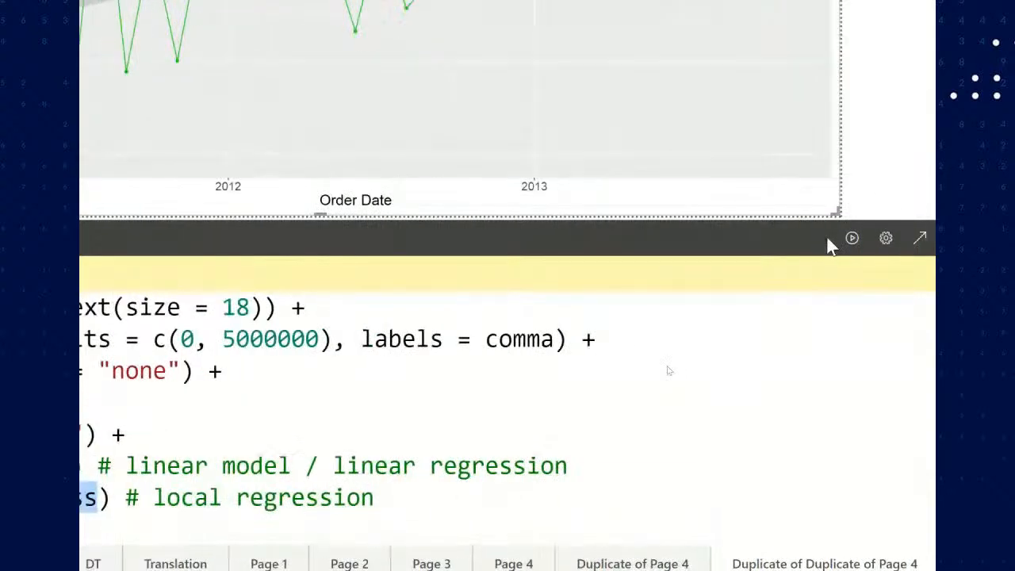
left_click(829, 243)
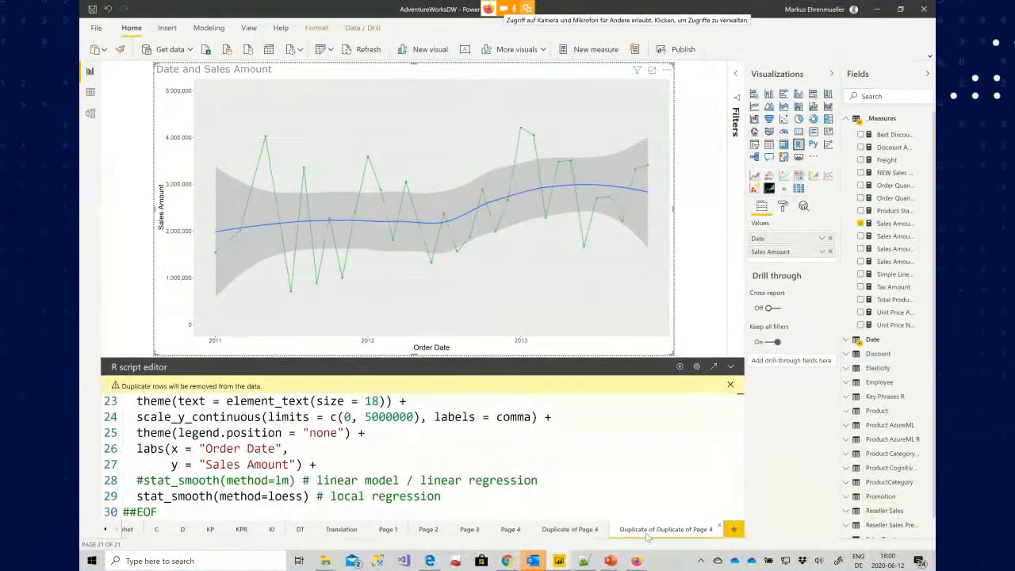
Duplicate the current report page and convert its visual into a Python script visual
right_click(734, 523)
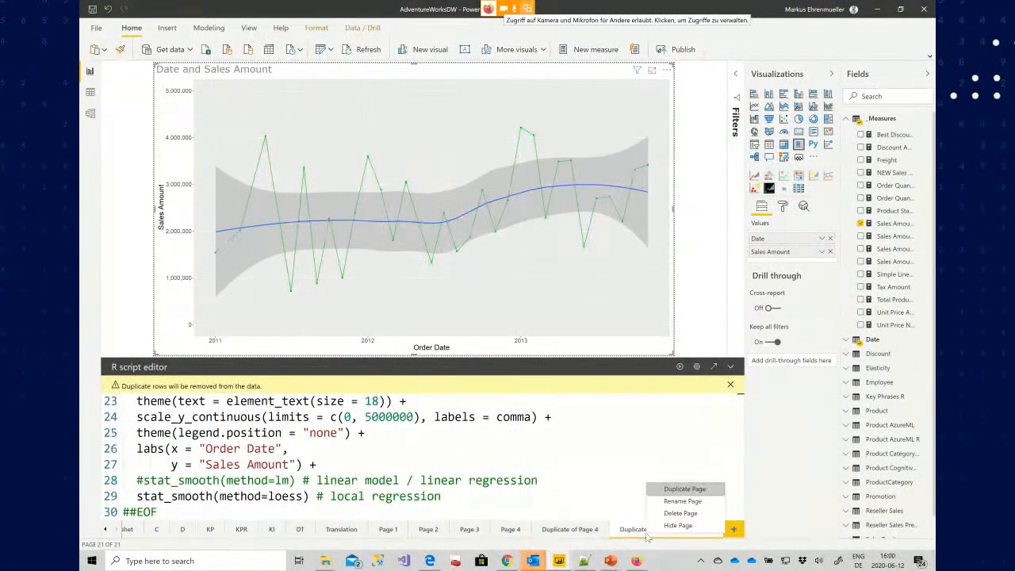
left_click(695, 492)
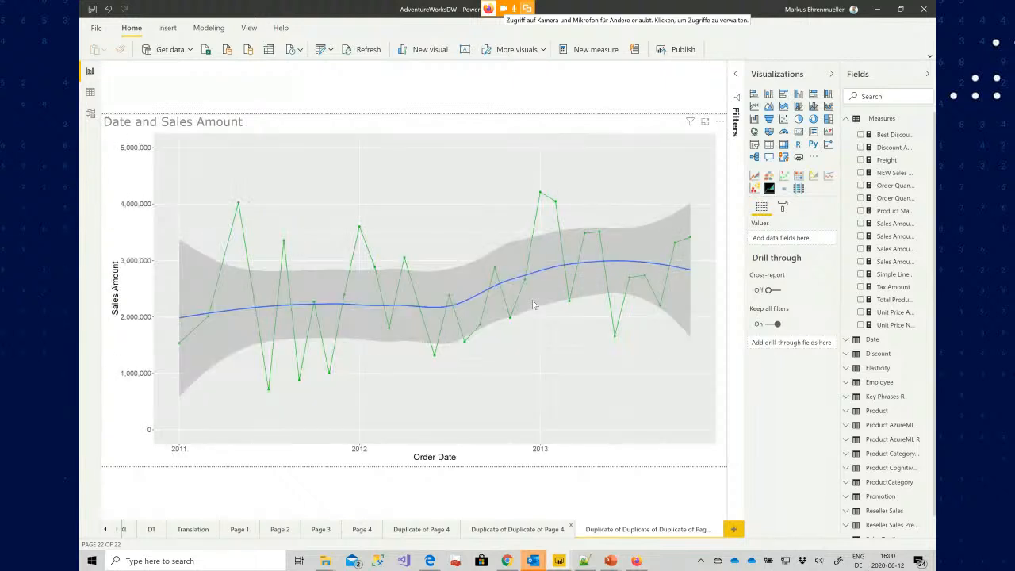
left_click(490, 165)
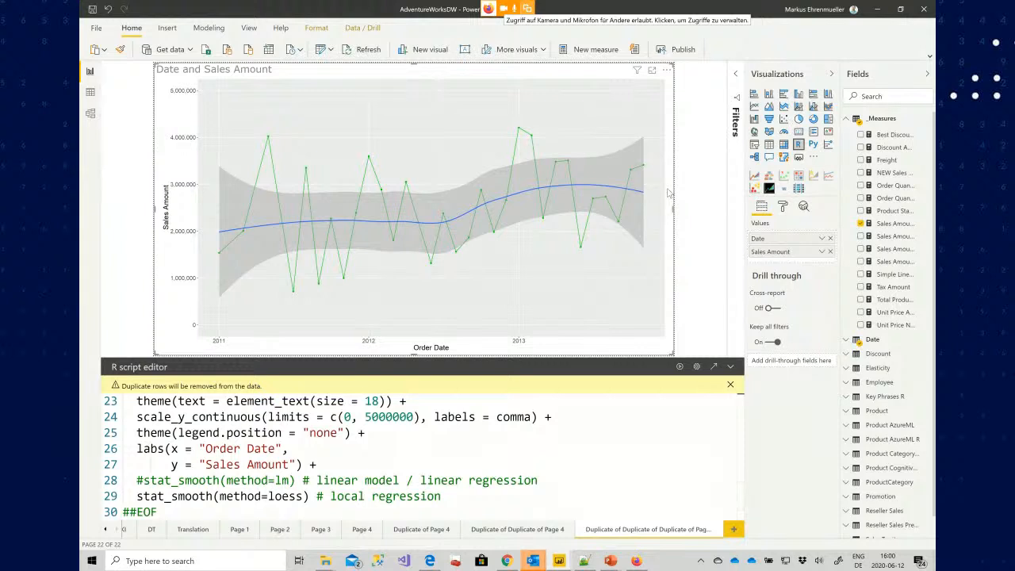
left_click(812, 145)
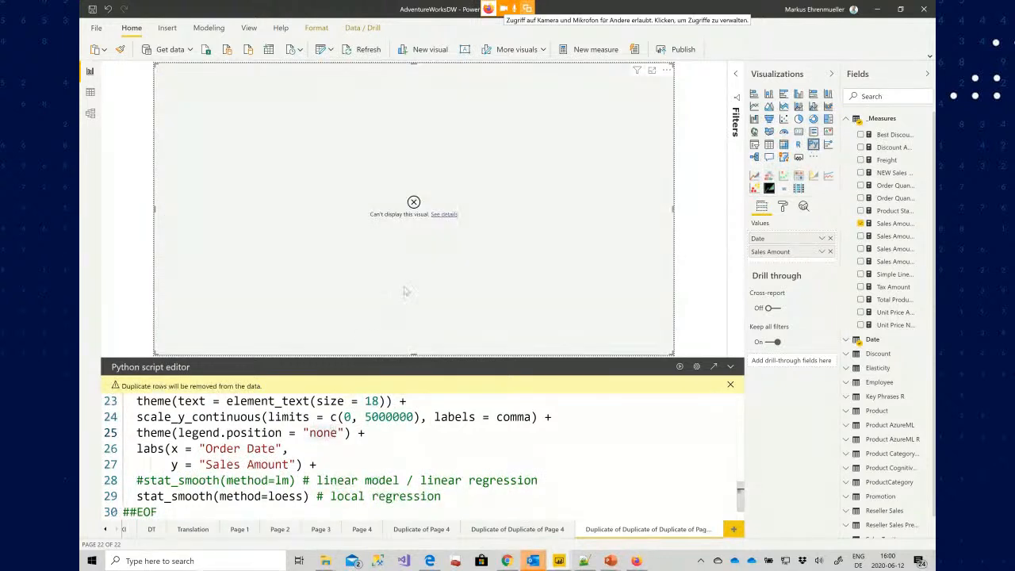
Replace the Python script editor contents with the pasted linear regression script and run it
left_click(367, 420)
key("ctrl+a")
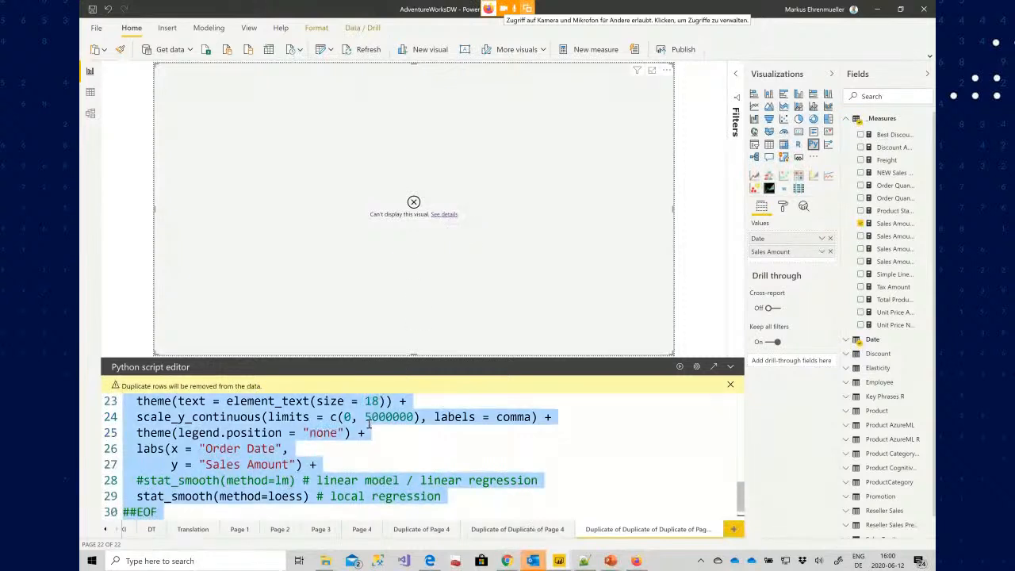
key("Delete")
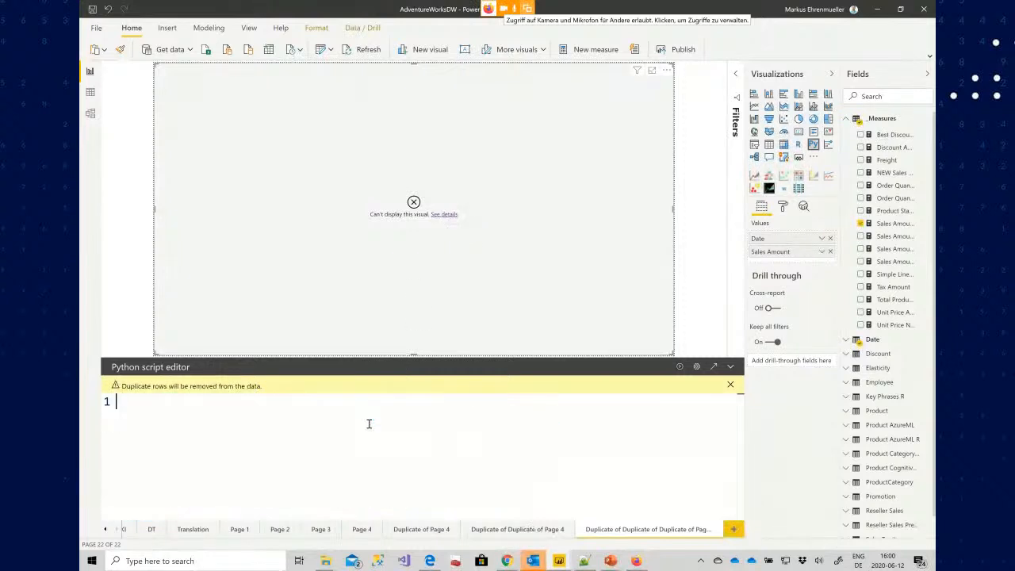
key("ctrl+v")
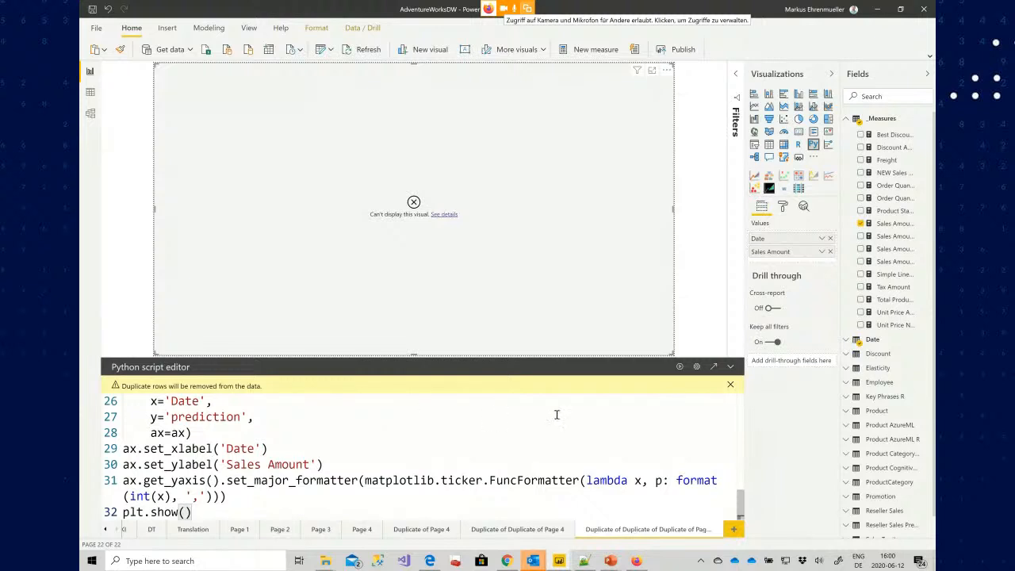
left_click(681, 367)
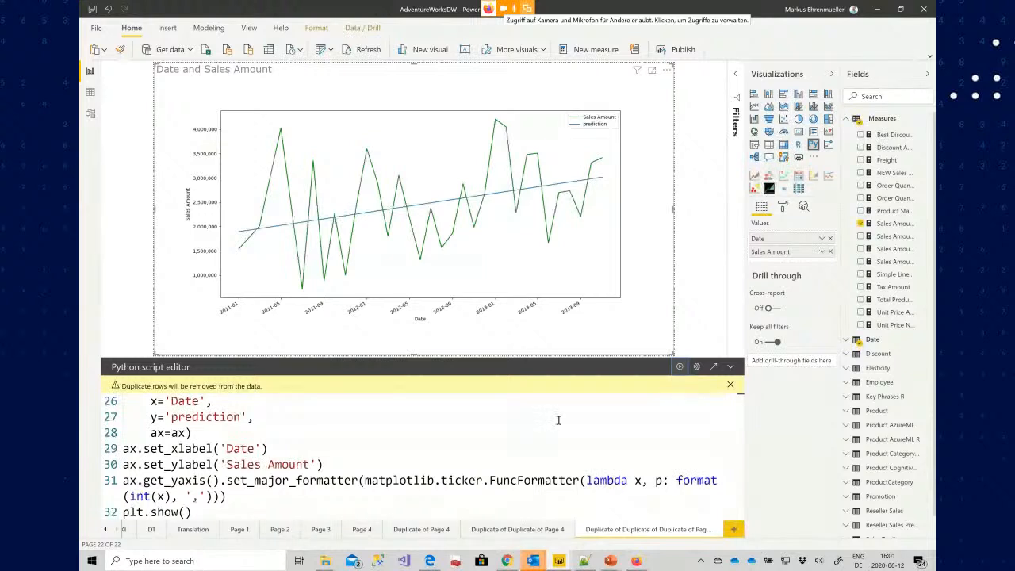
Review the package imports at the top of the Python script
left_click(450, 448)
key("ctrl+Home")
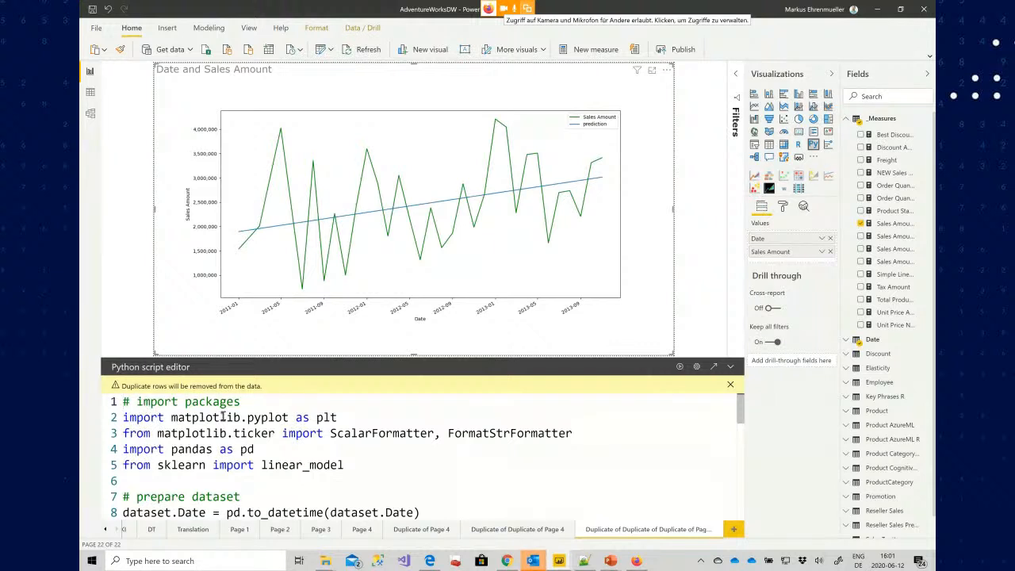
double_click(316, 417)
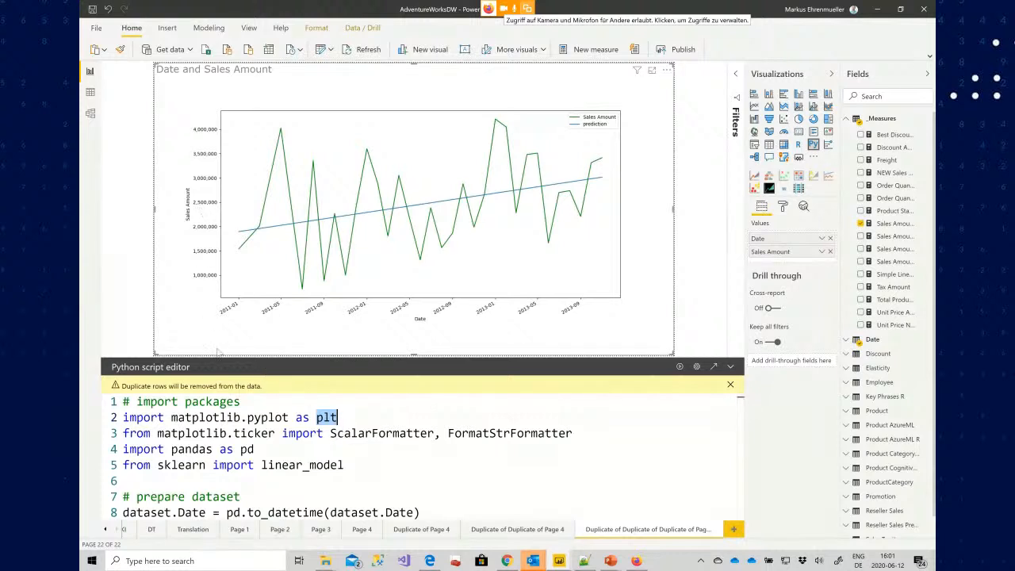
double_click(239, 433)
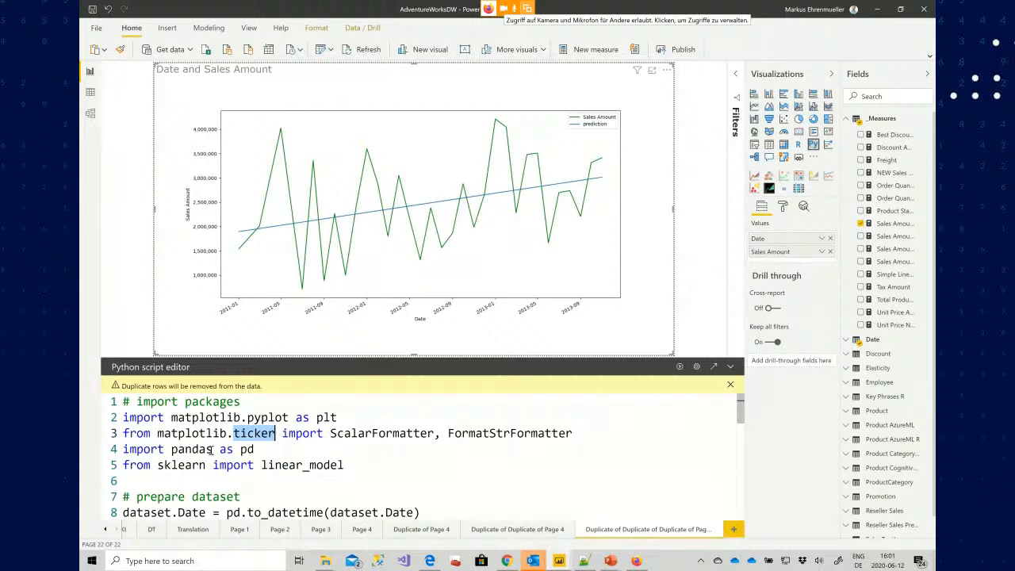
double_click(207, 450)
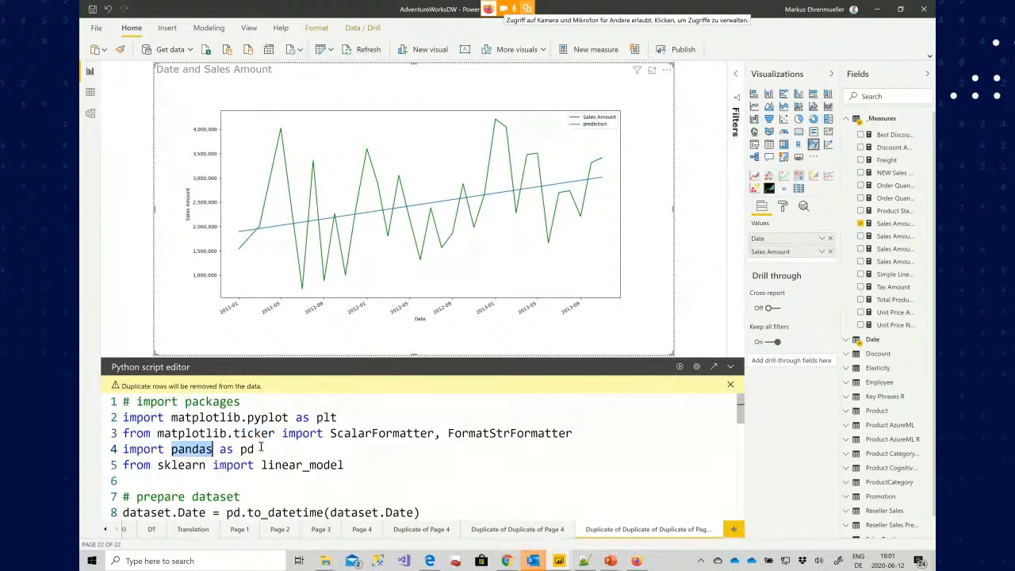
left_click(207, 467)
left_click(282, 467)
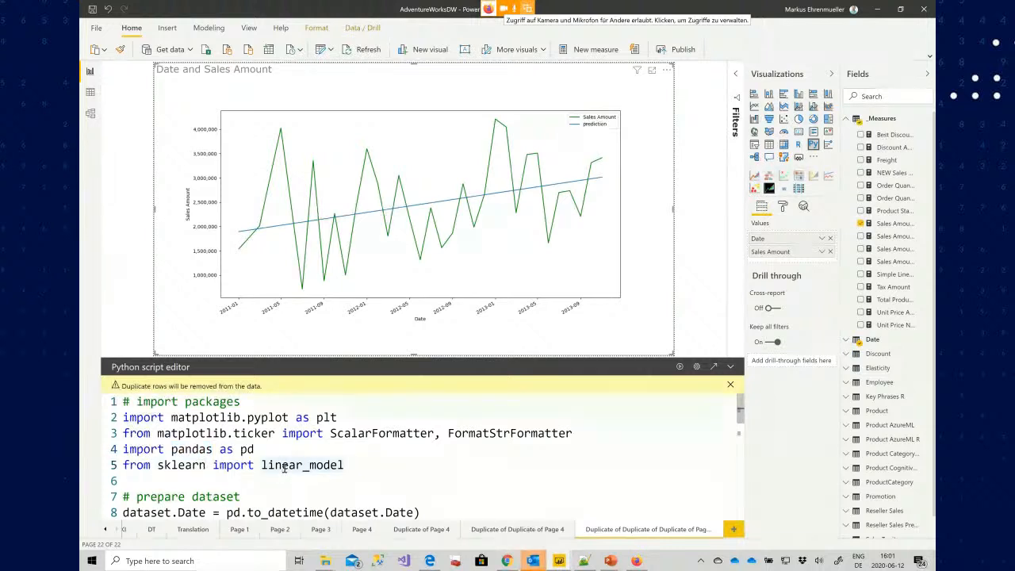
scroll(283, 468, "down", 1)
left_click(267, 443)
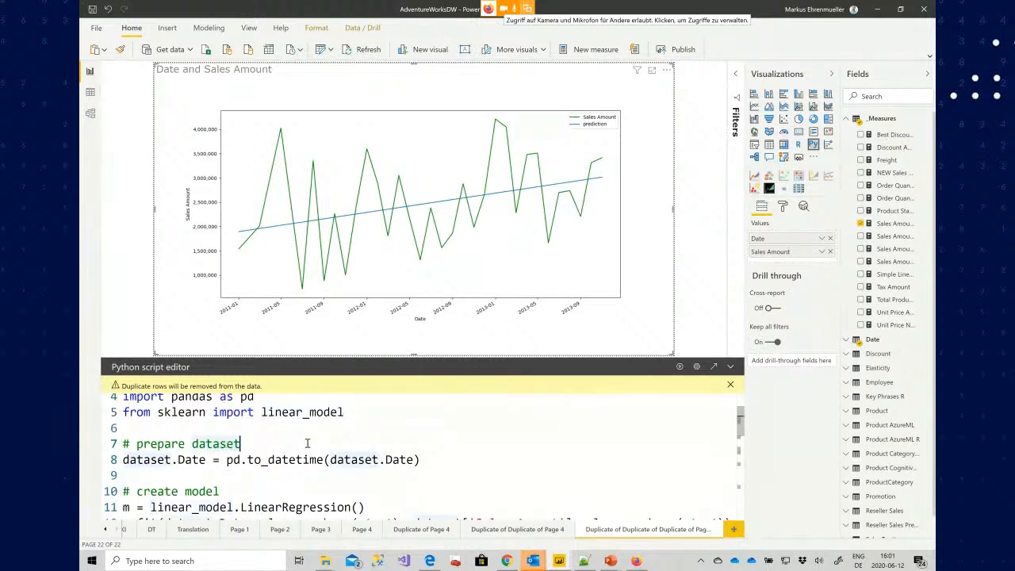
Examine the dataset preparation and the linear regression model creation and fitting lines
left_click_drag(226, 460, 455, 459)
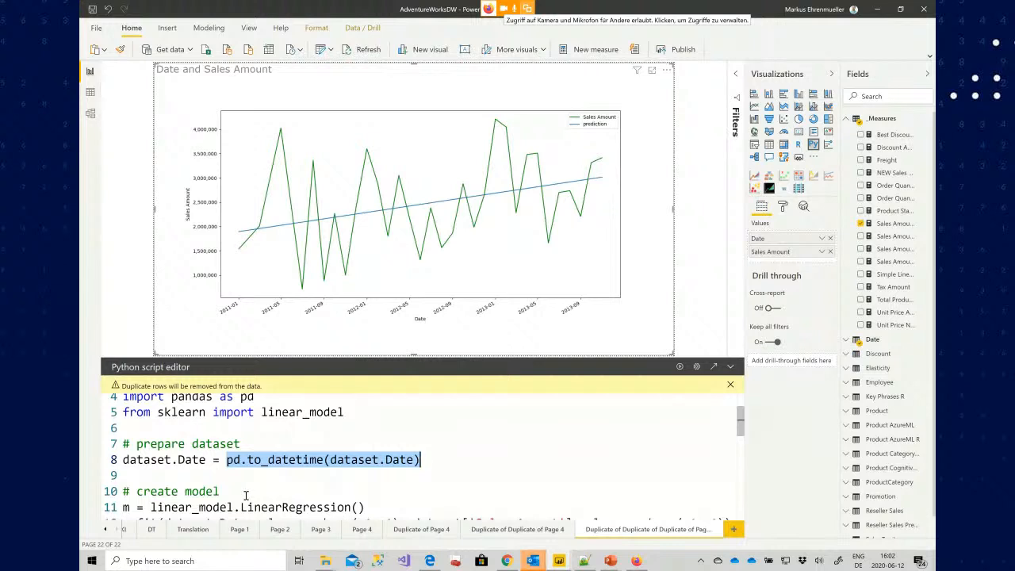
left_click(127, 506)
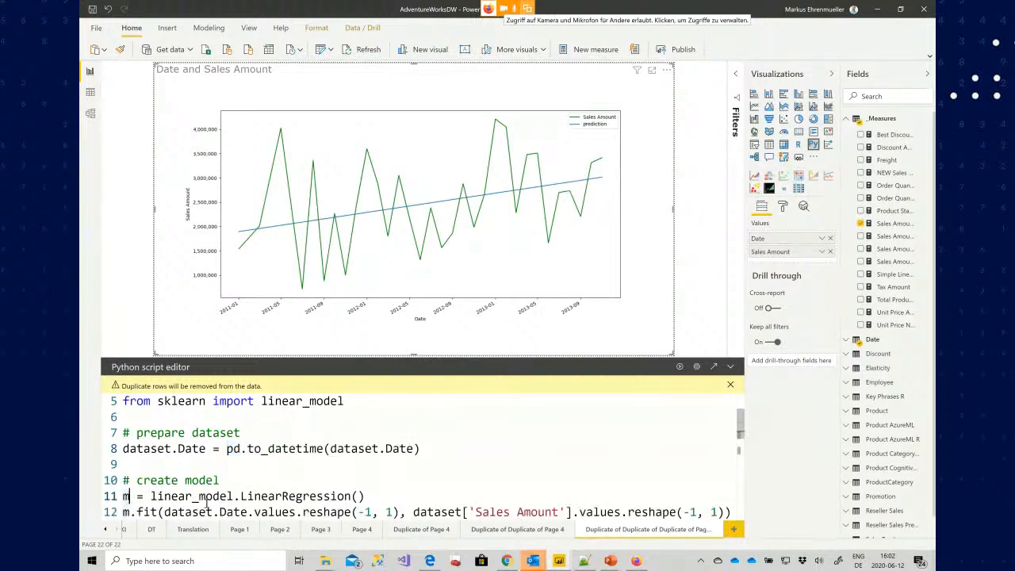
double_click(206, 500)
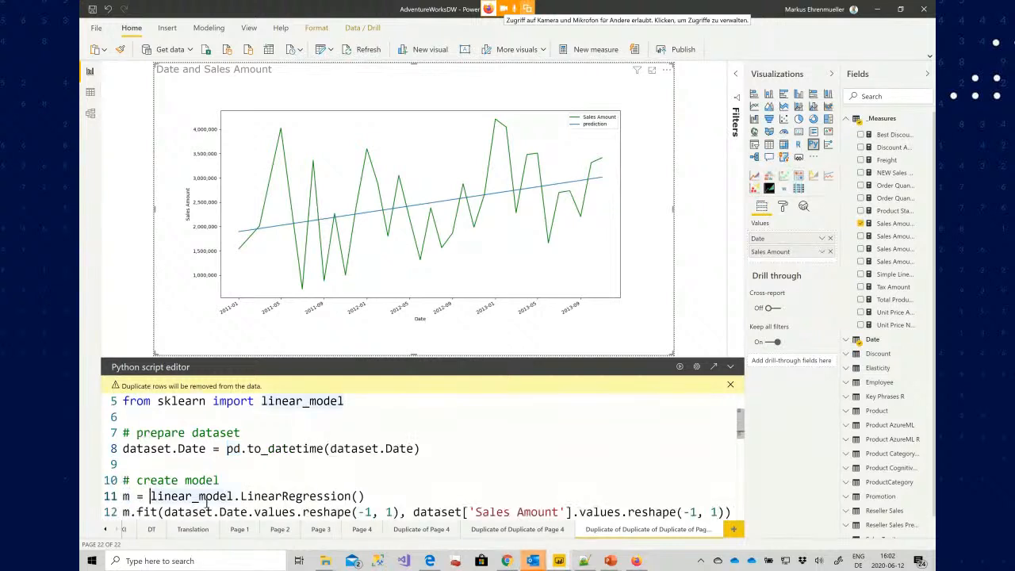
key("ctrl+shift+Right")
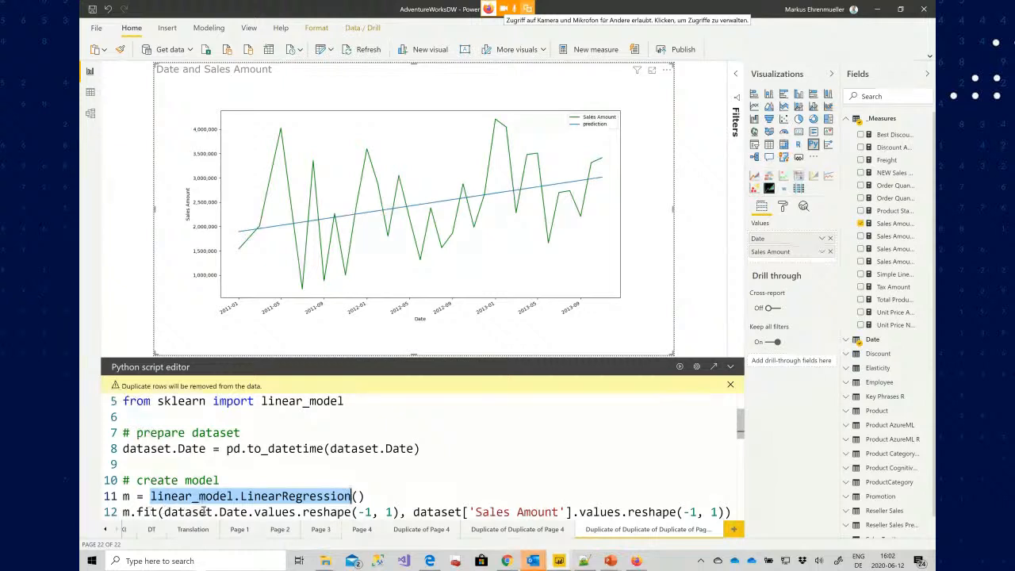
key("Down")
key("Down")
double_click(234, 481)
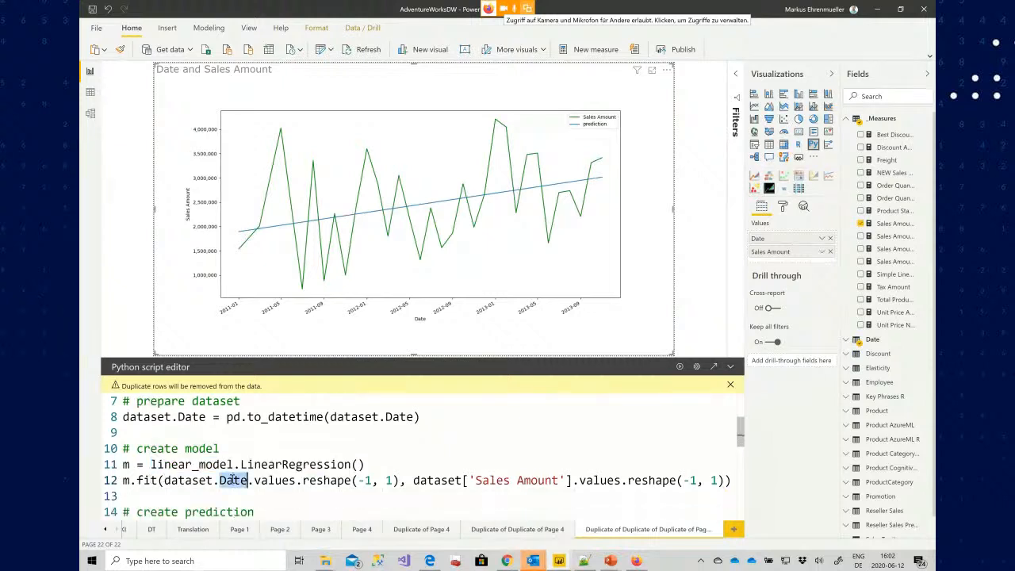
left_click_drag(468, 479, 572, 480)
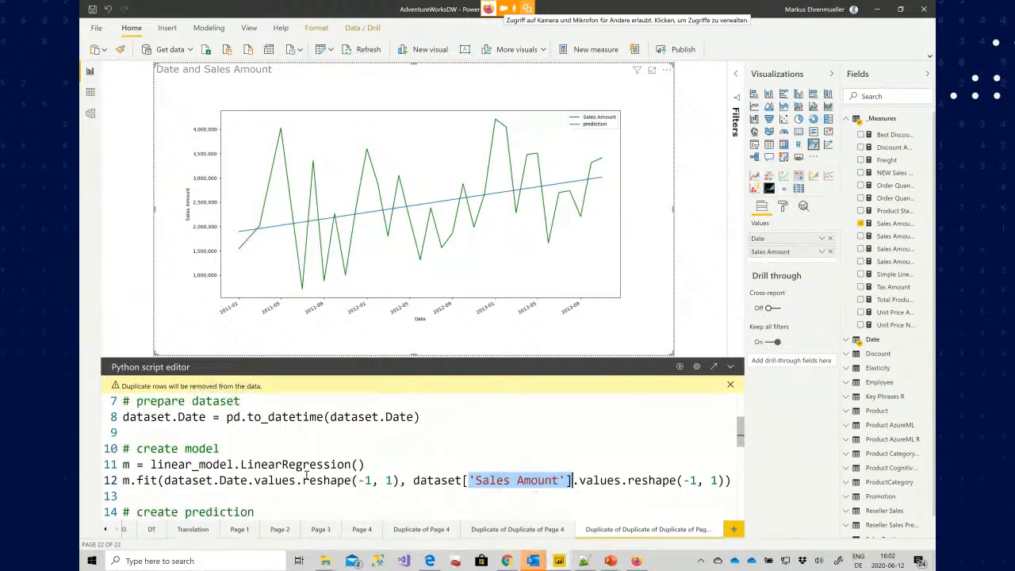
left_click_drag(249, 481, 401, 480)
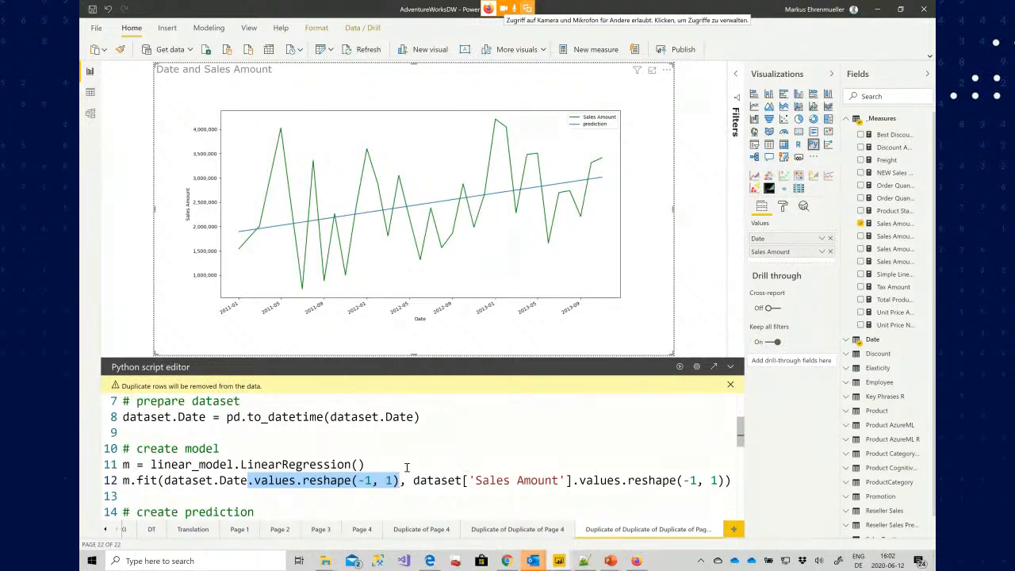
Examine the prediction lines that add a prediction column to the dataset
scroll(406, 468, "down", 1)
left_click_drag(166, 474, 111, 479)
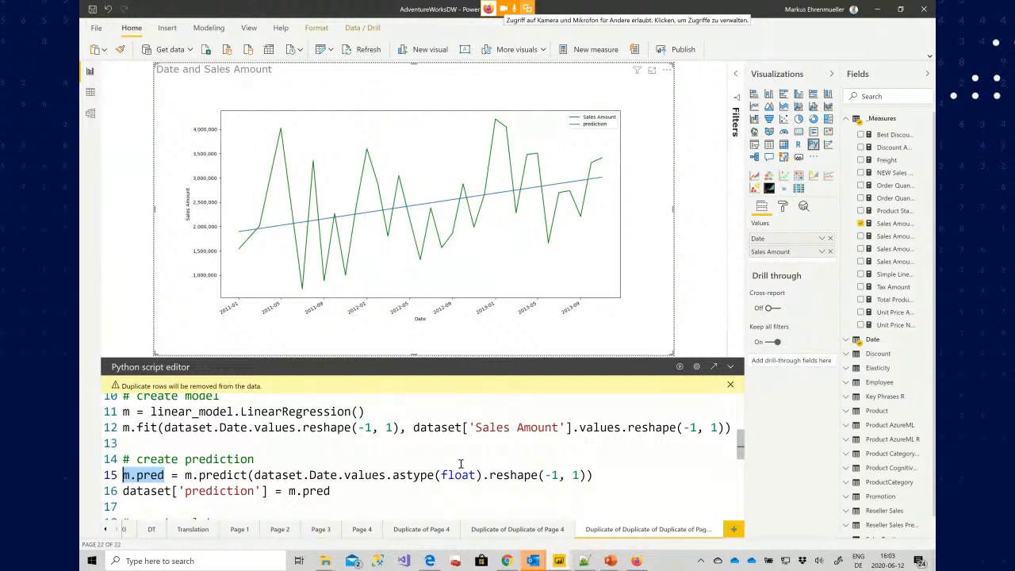
left_click(187, 474)
double_click(188, 474)
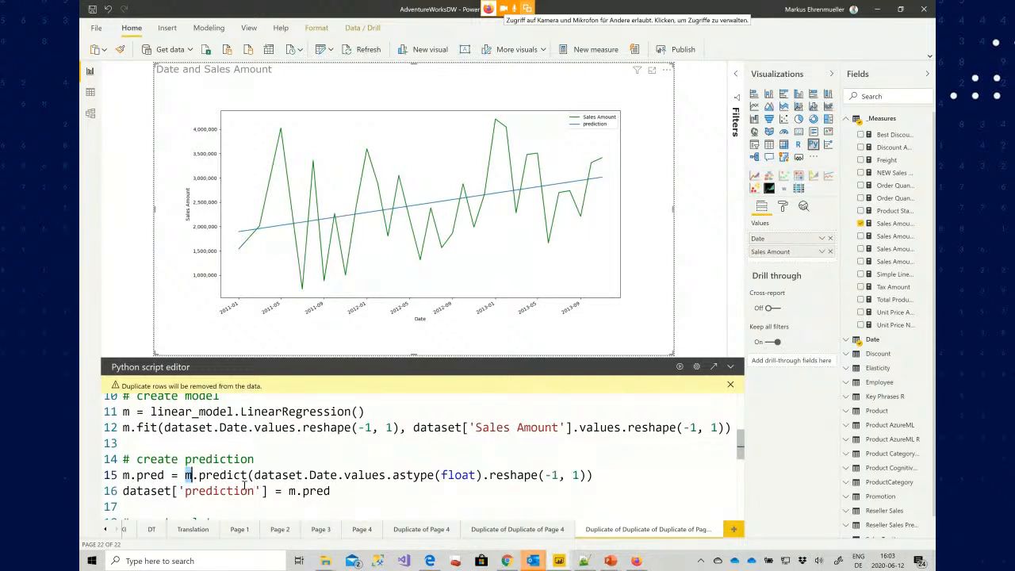
left_click_drag(254, 475, 185, 491)
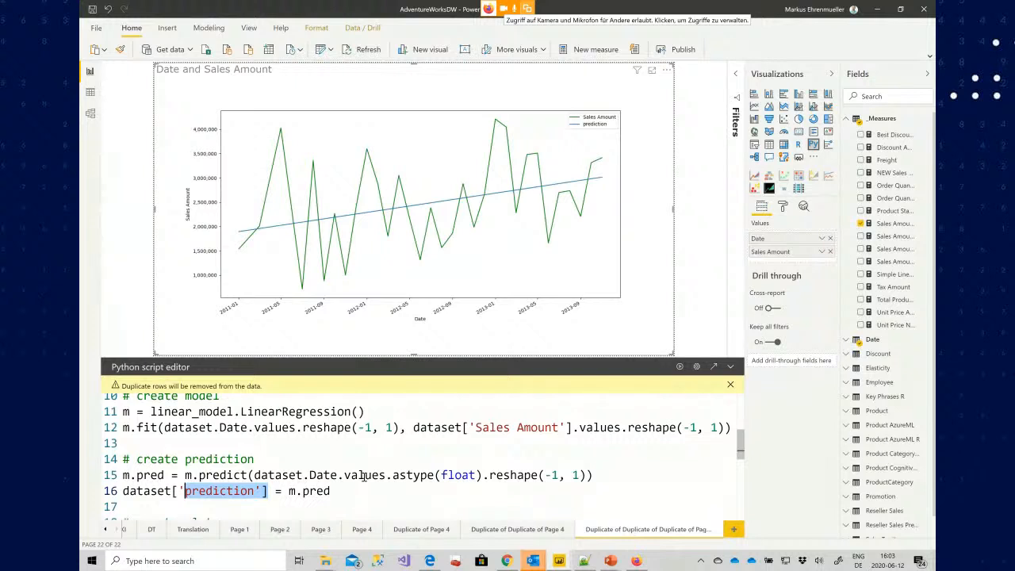
scroll(362, 475, "down", 1)
Step through the dataset.plot call and the matplotlib import it relies on
left_click(257, 485)
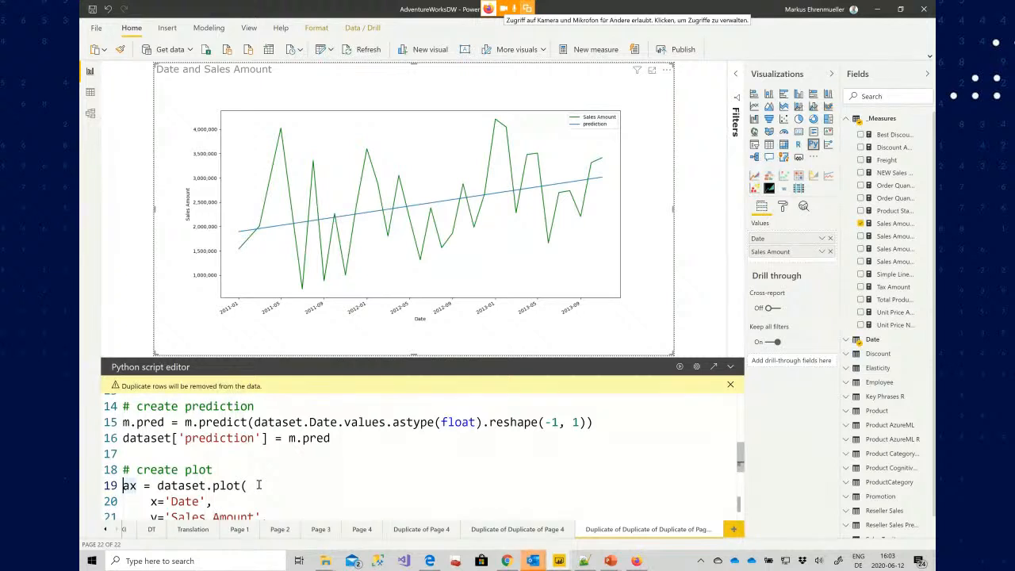
key("Right")
key("Right")
key("Right")
key("Right")
key("Right")
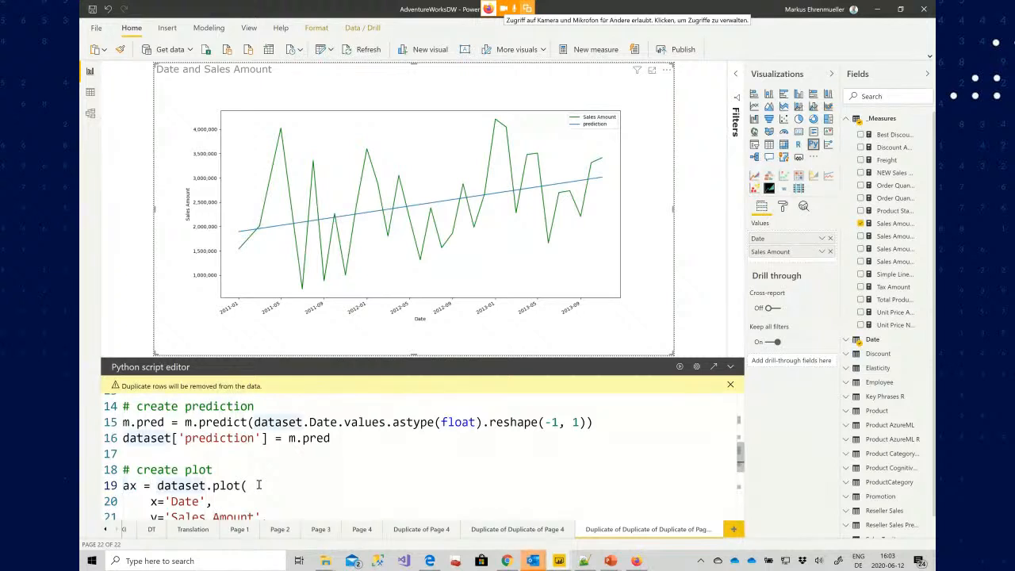
key("ctrl+Right")
key("ctrl+Right")
key("Left")
key("Right")
key("ctrl+shift+Left")
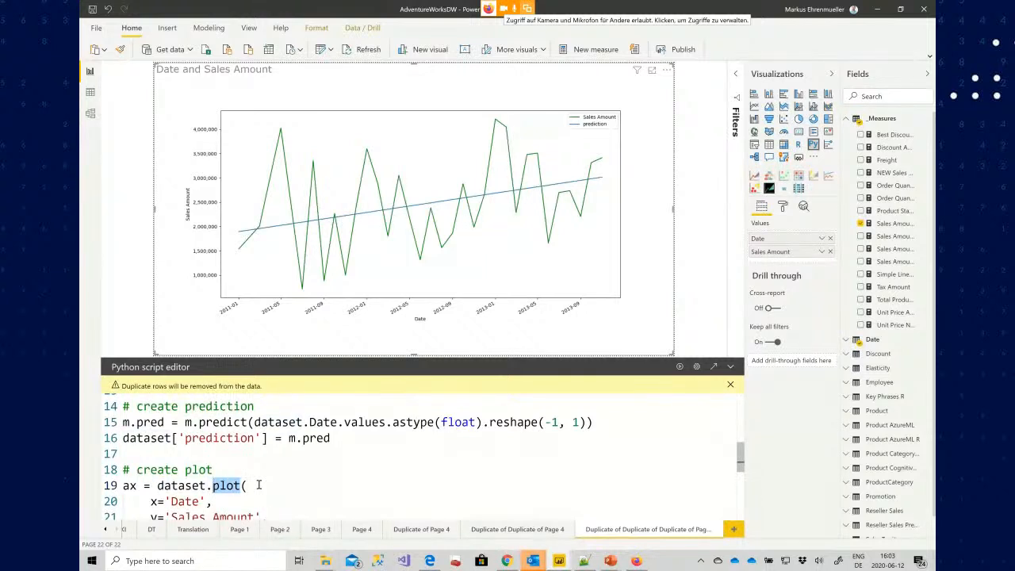
key("Left")
key("ctrl+Home")
key("Down")
key("ctrl+Right")
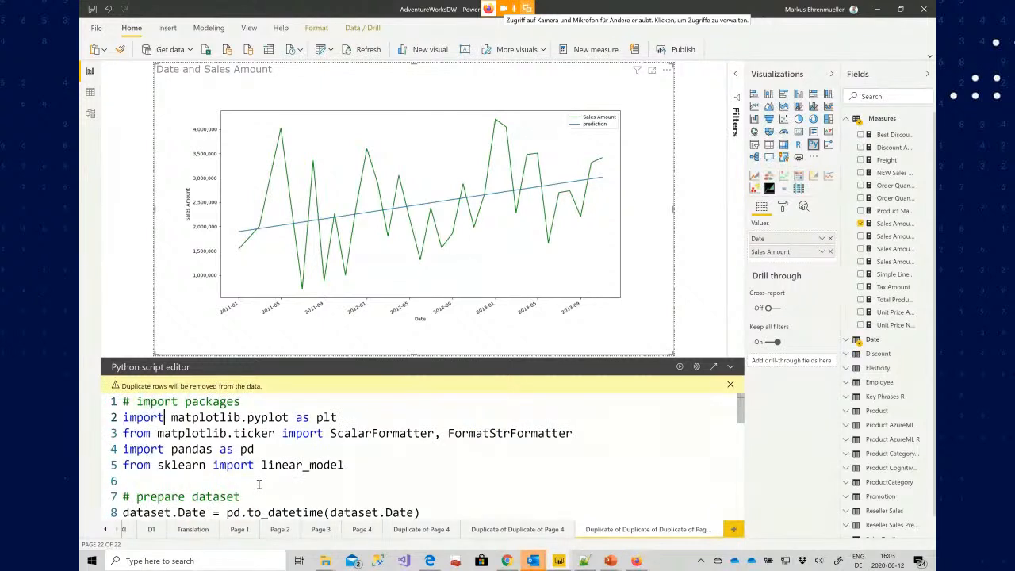
key("ctrl+shift+Left")
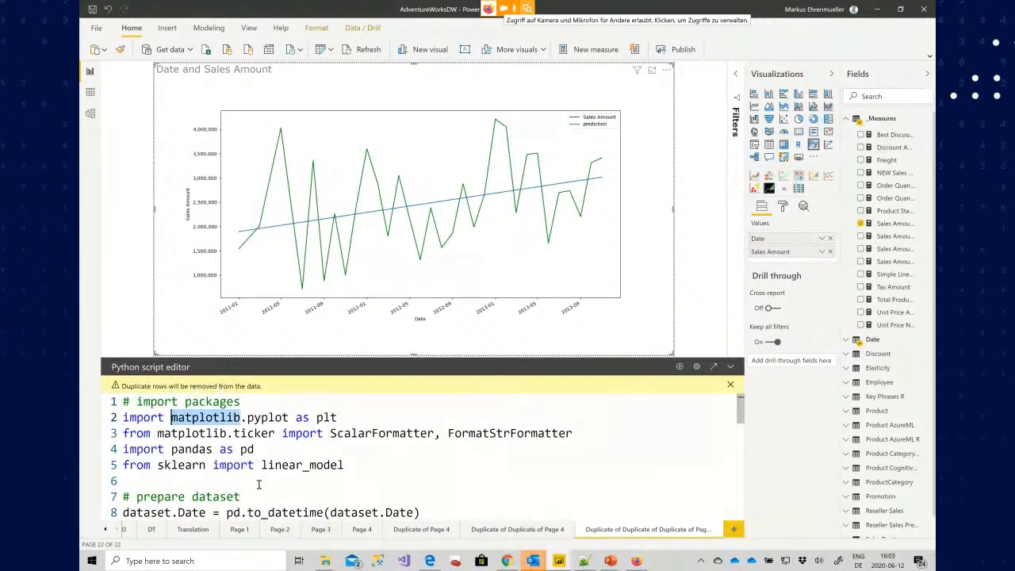
Examine the sales amount plot arguments, including color, style and figsize
key("ctrl+End")
key("Up")
key("Up")
key("Up")
key("Up")
key("Up")
key("Up")
key("Up")
key("Up")
key("Up")
key("Up")
key("Up")
key("Up")
key("Up")
key("Up")
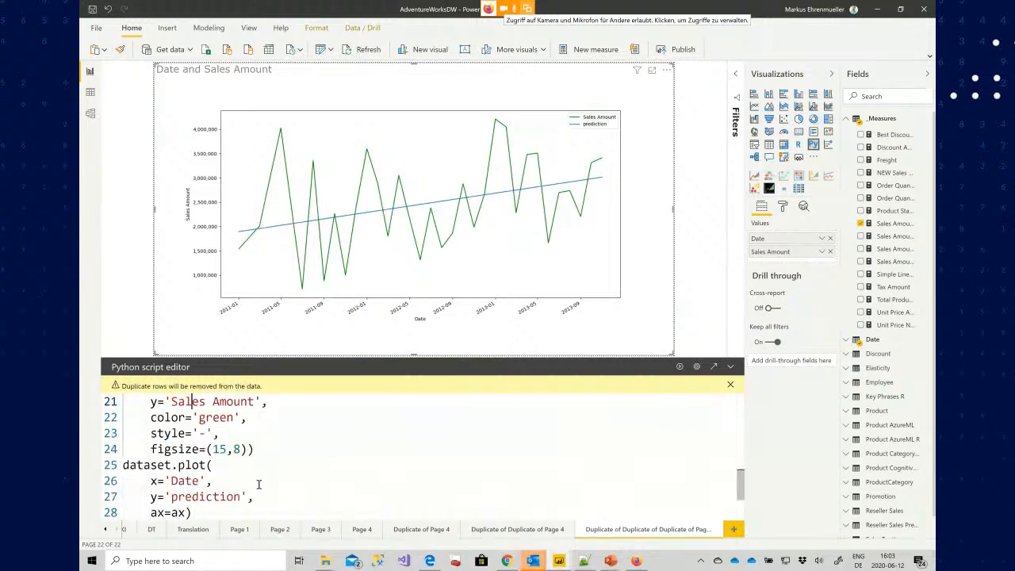
key("Down")
key("ctrl+Right")
key("ctrl+shift+Left")
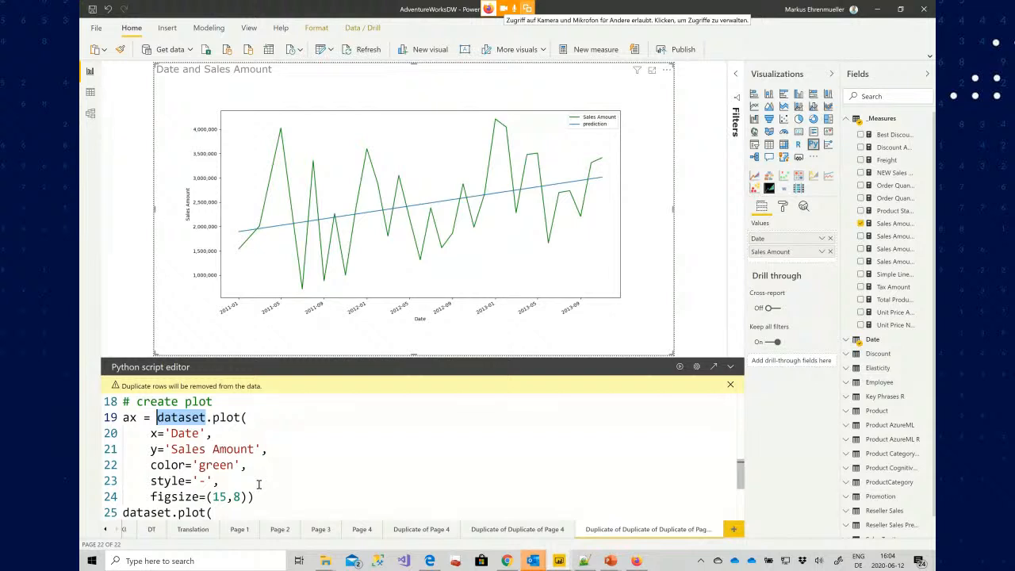
key("Down")
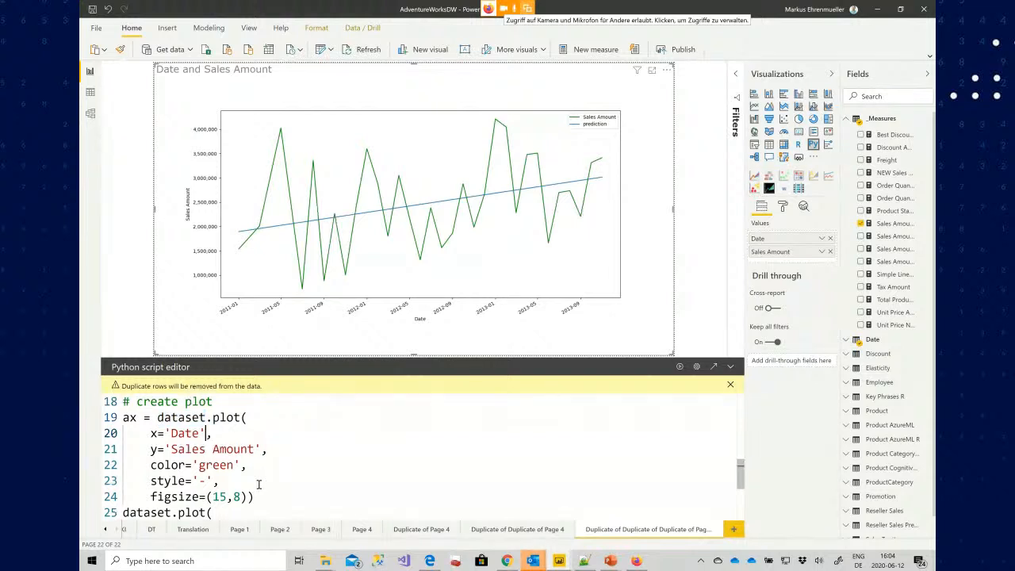
key("Down")
key("Down")
key("Down")
key("shift+Right")
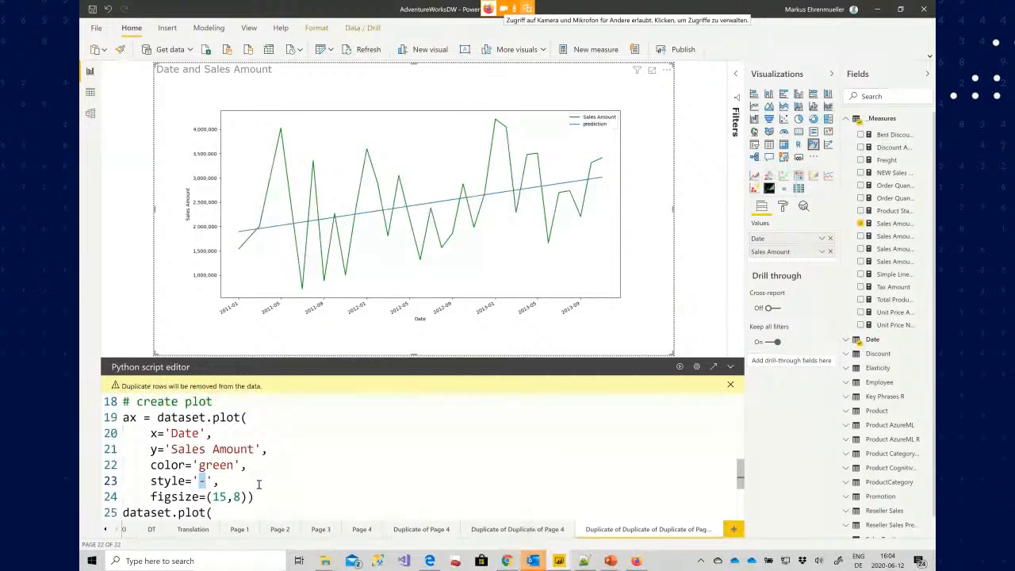
key("Down")
key("Home")
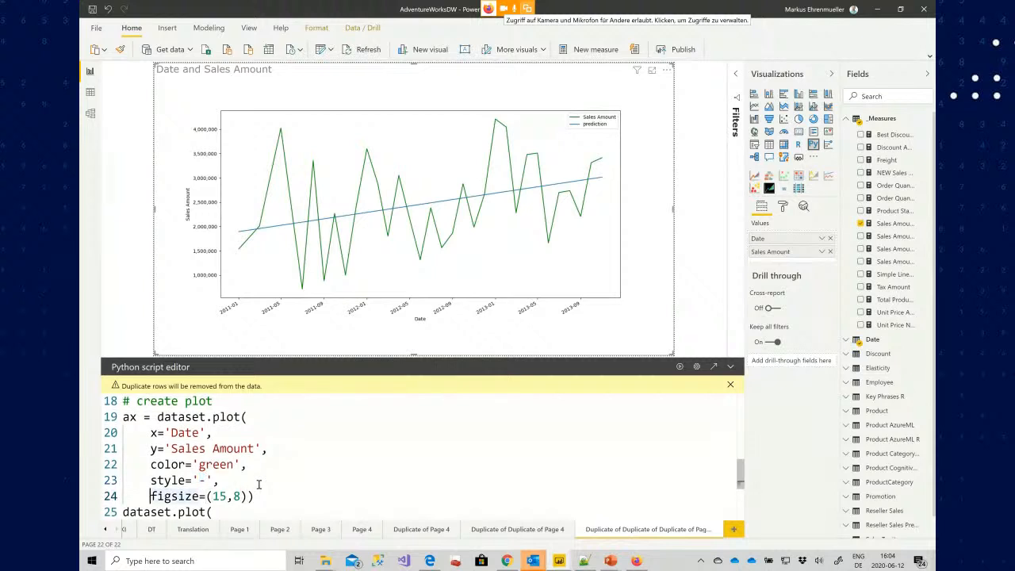
key("shift+End")
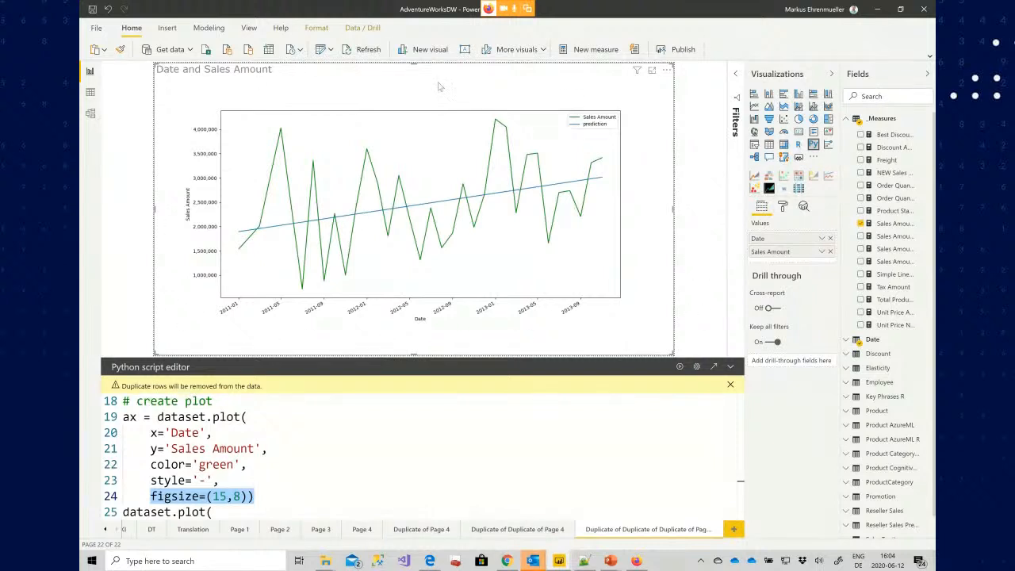
left_click(315, 494)
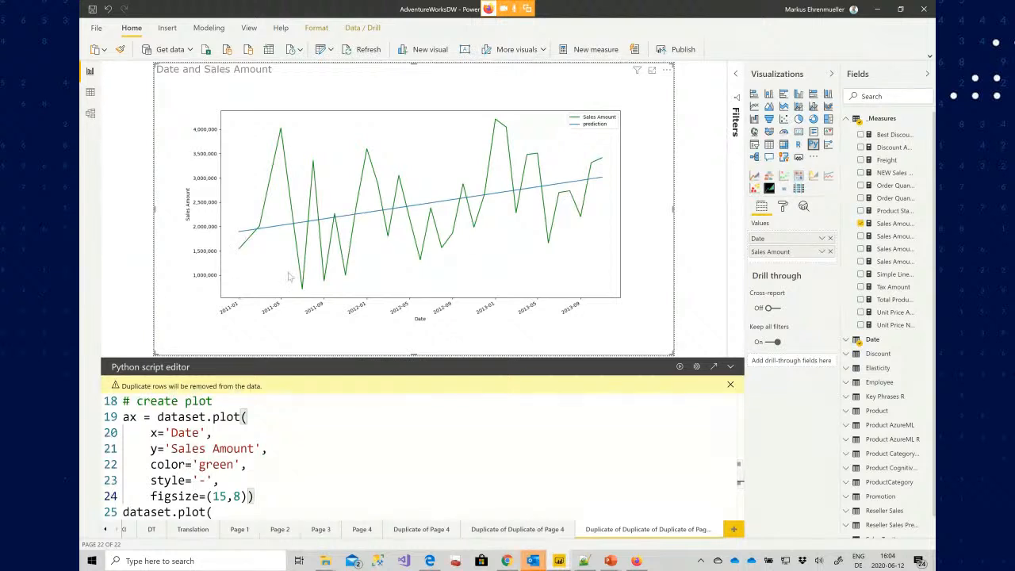
Examine the prediction plot call and the axis label and formatter lines
scroll(292, 485, "down", 2)
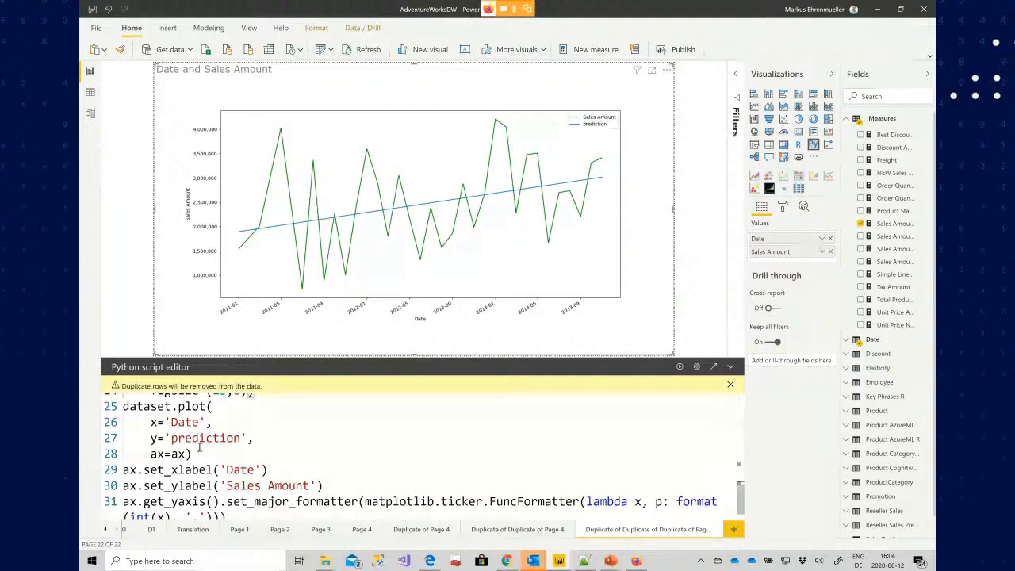
double_click(203, 439)
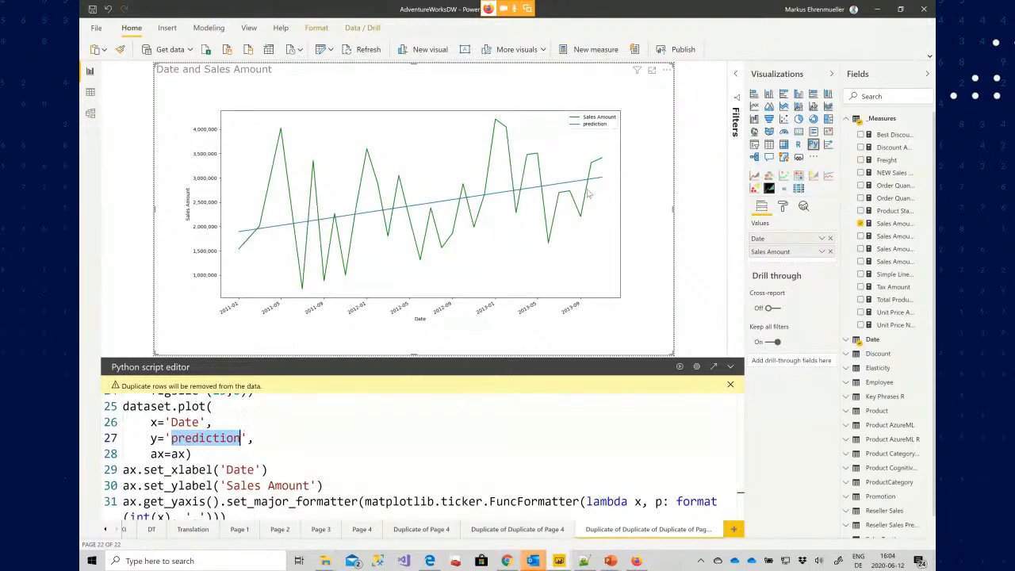
double_click(240, 469)
double_click(240, 485)
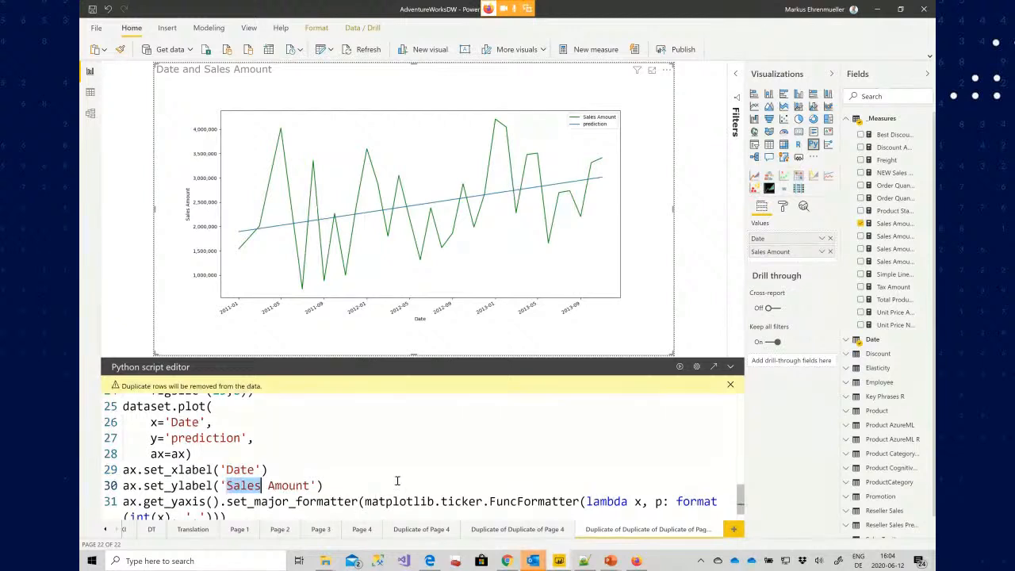
scroll(397, 480, "down", 1)
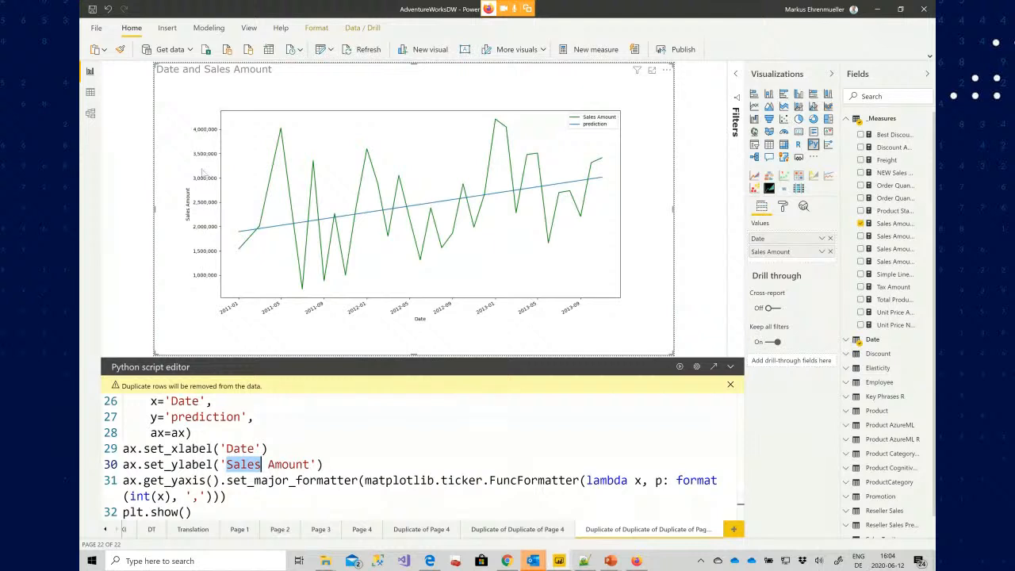
Duplicate the 'Duplicate of Duplicate of Page 4' report page and select the chart visual on the new page
left_click(190, 511)
key("shift+Home")
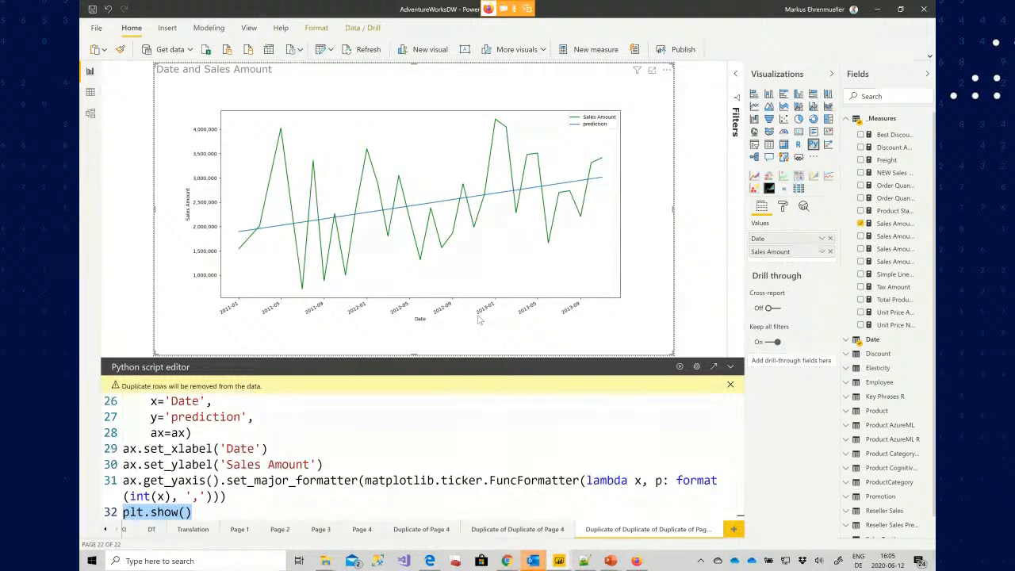
right_click(511, 532)
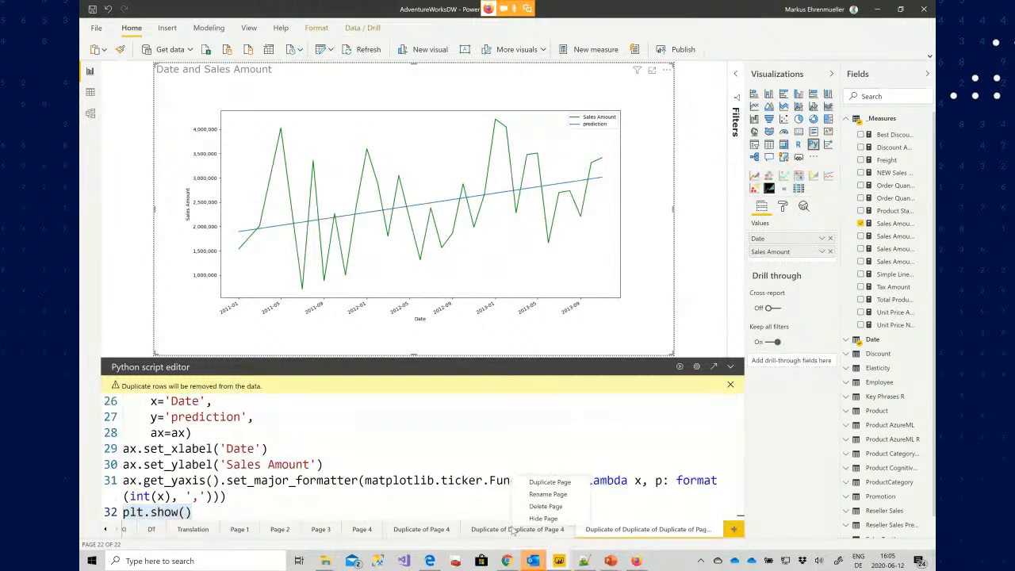
left_click(556, 482)
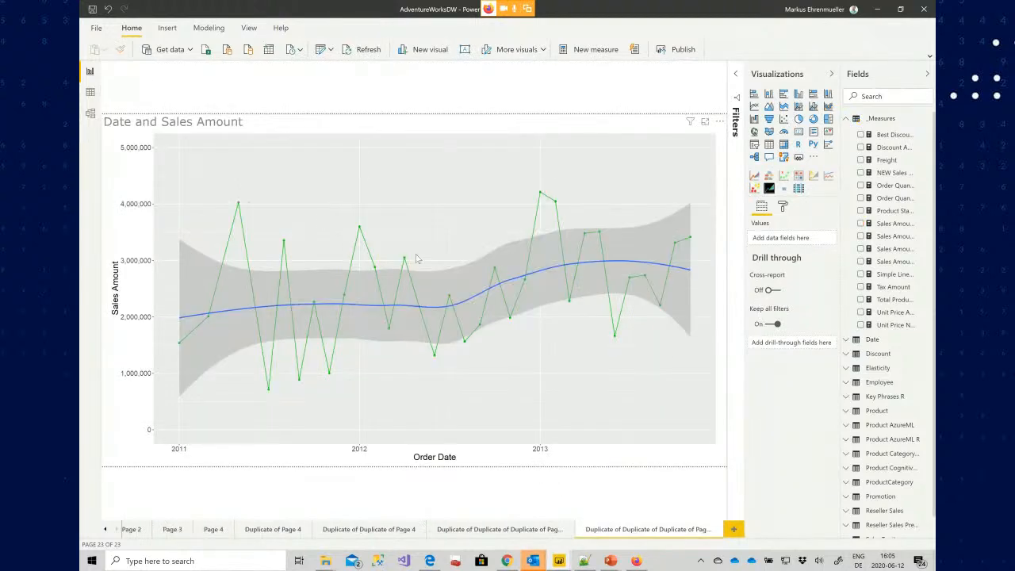
left_click(418, 259)
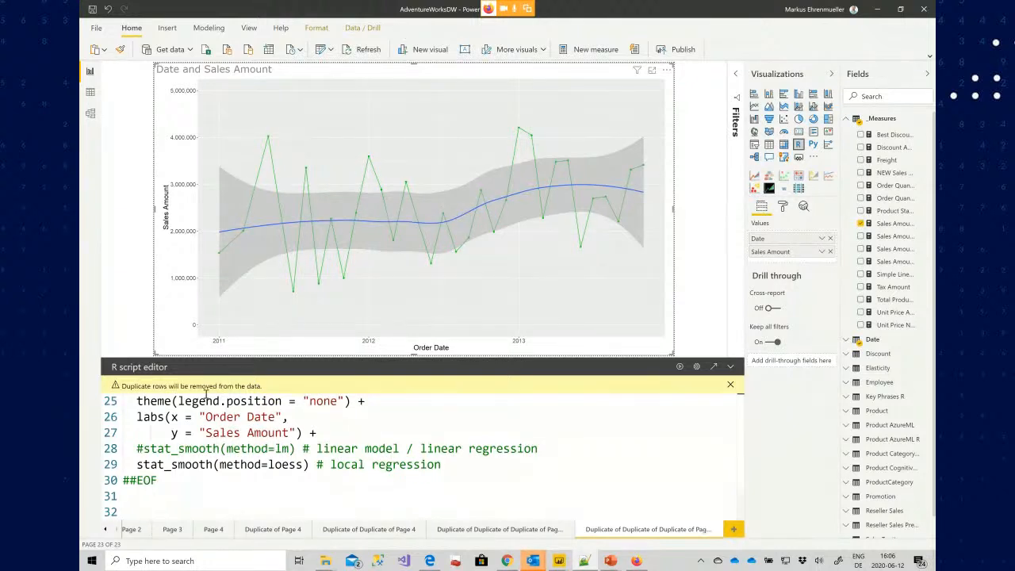
Replace the visual's R script with the pasted ARIMA script, run it, and close the error details
key("ctrl+a")
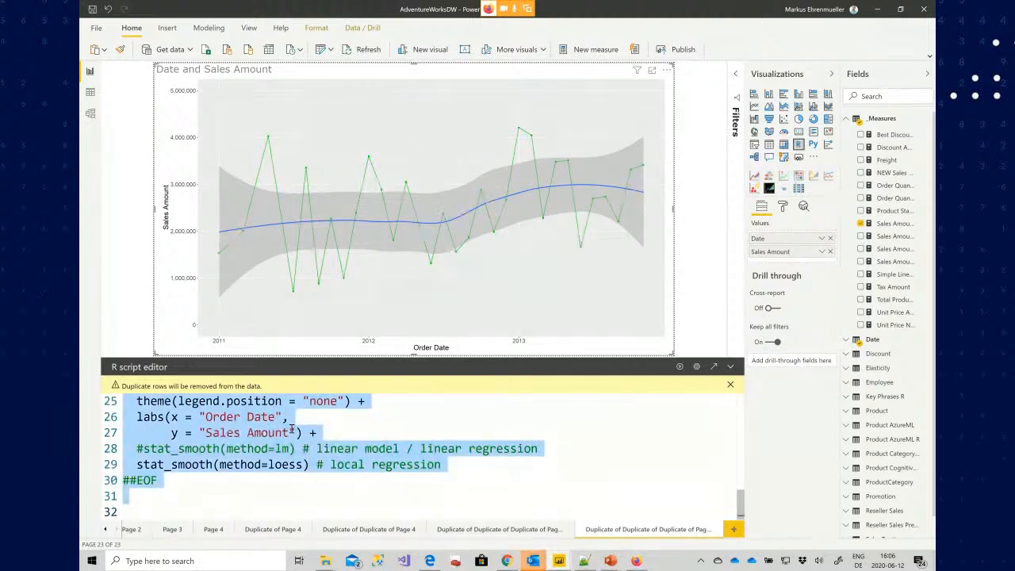
key("ctrl+v")
key("ctrl+Home")
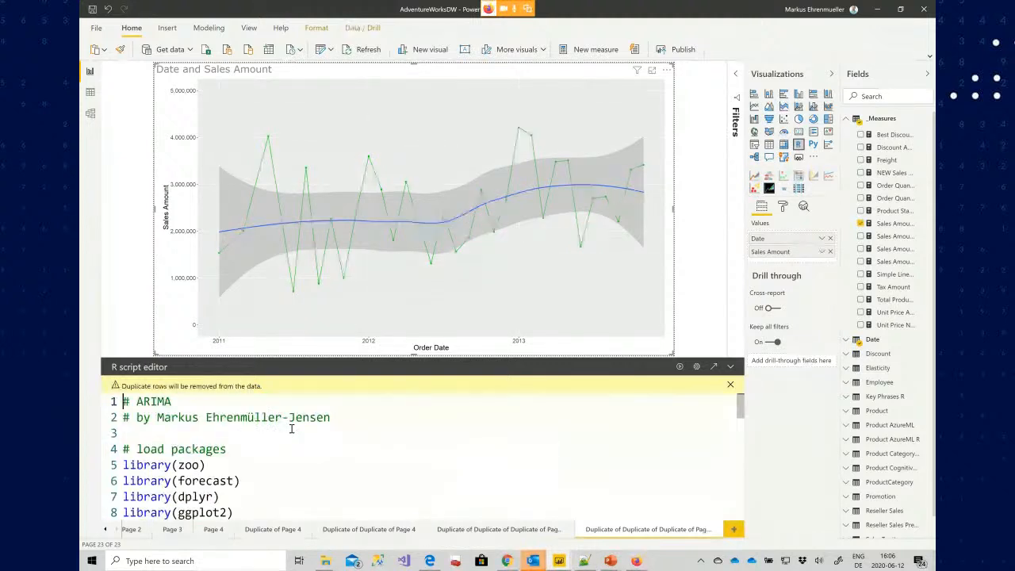
left_click(681, 368)
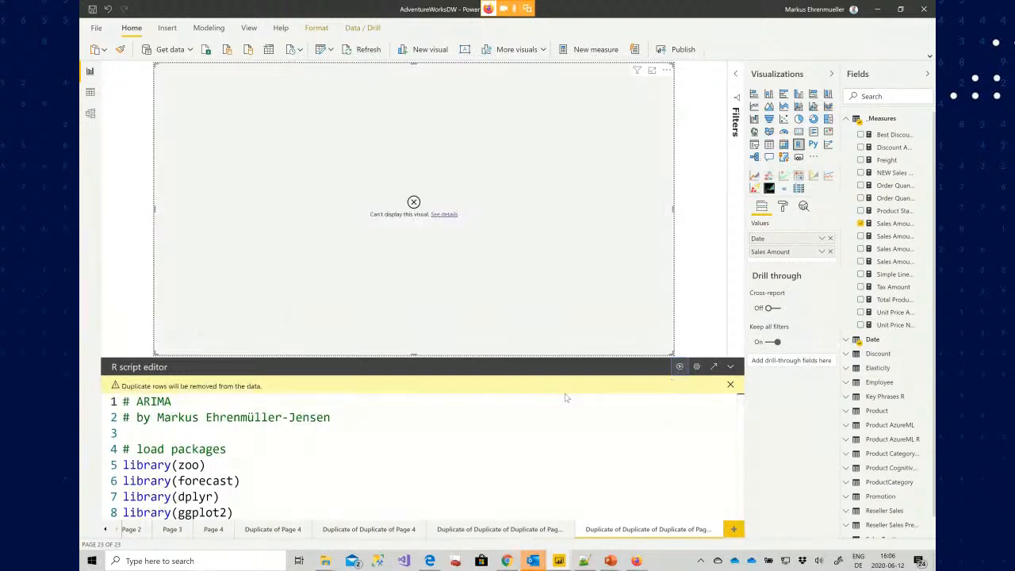
left_click(443, 215)
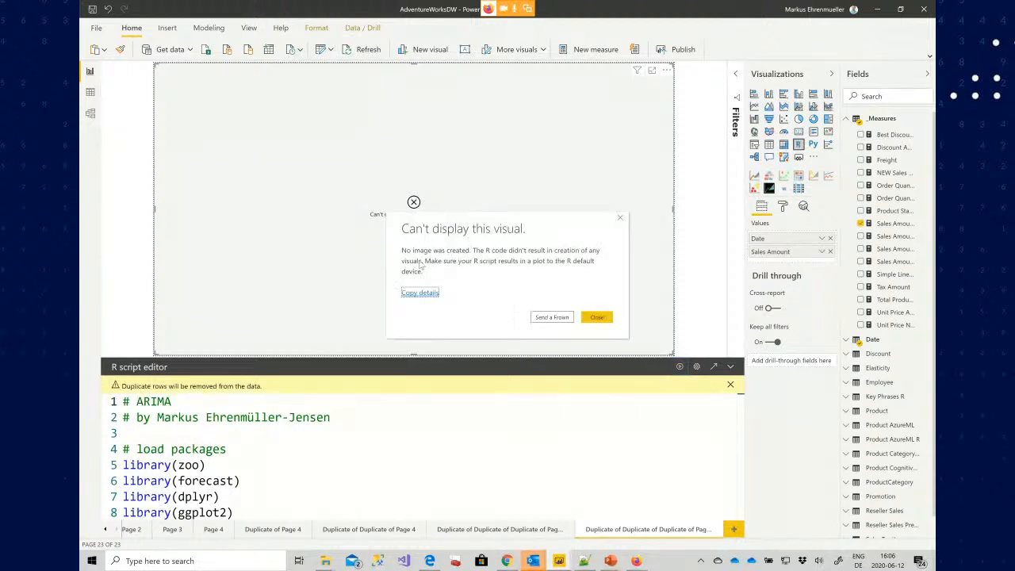
left_click(620, 217)
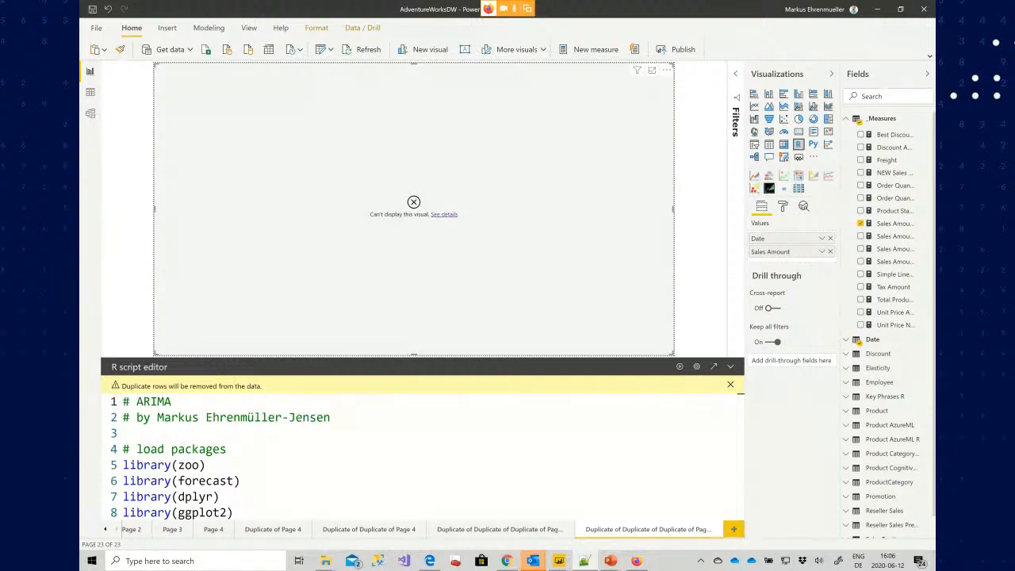
Move to the end of the ARIMA script and run the R visual again
left_click(313, 481)
key("ctrl+End")
key("Down")
key("Down")
key("ctrl+End")
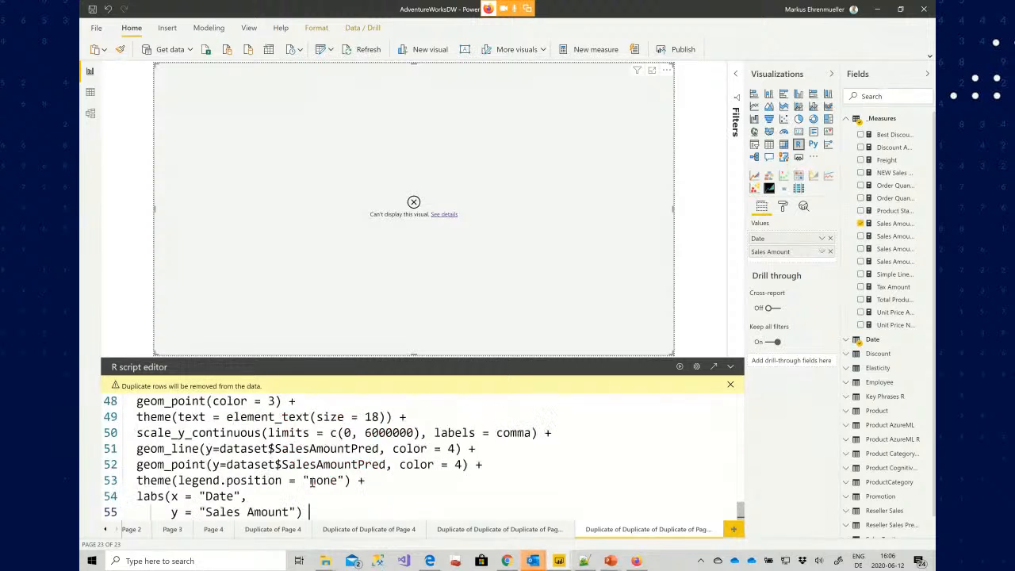
left_click(680, 367)
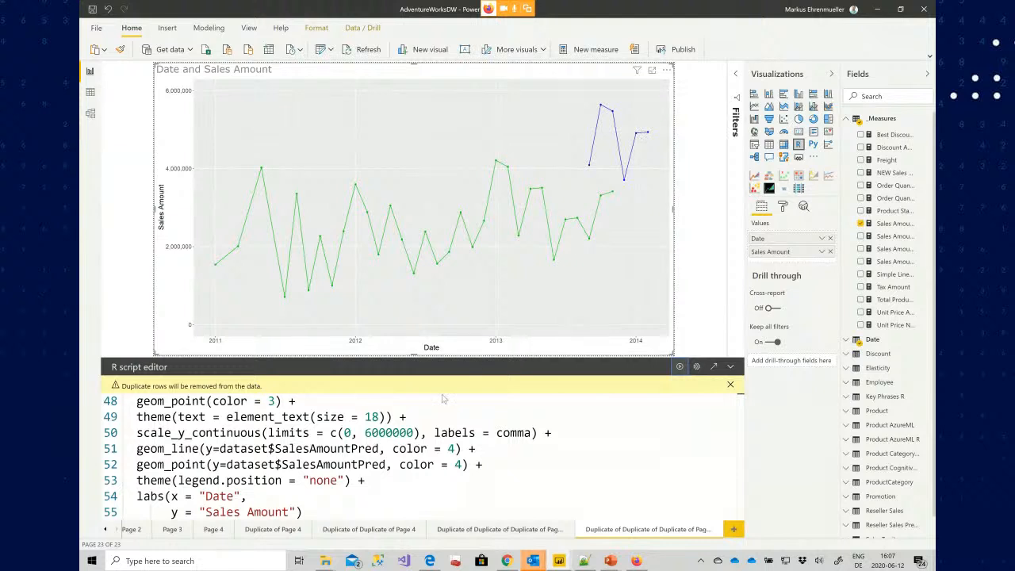
Examine the script header and the library lines loading zoo, forecast, dplyr, ggplot2 and scales
key("ctrl+Home")
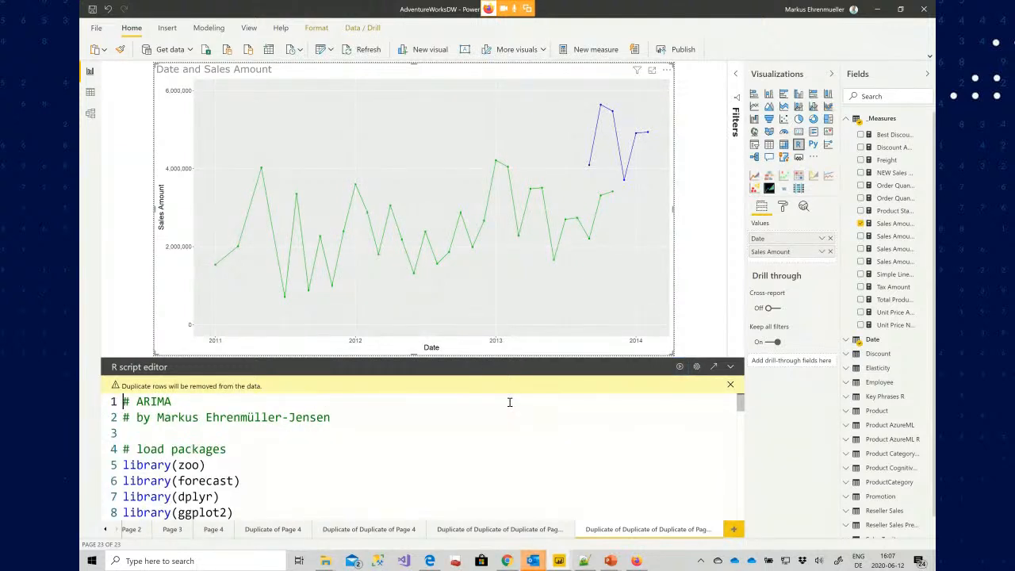
key("Down")
key("Down")
key("Down")
key("Down")
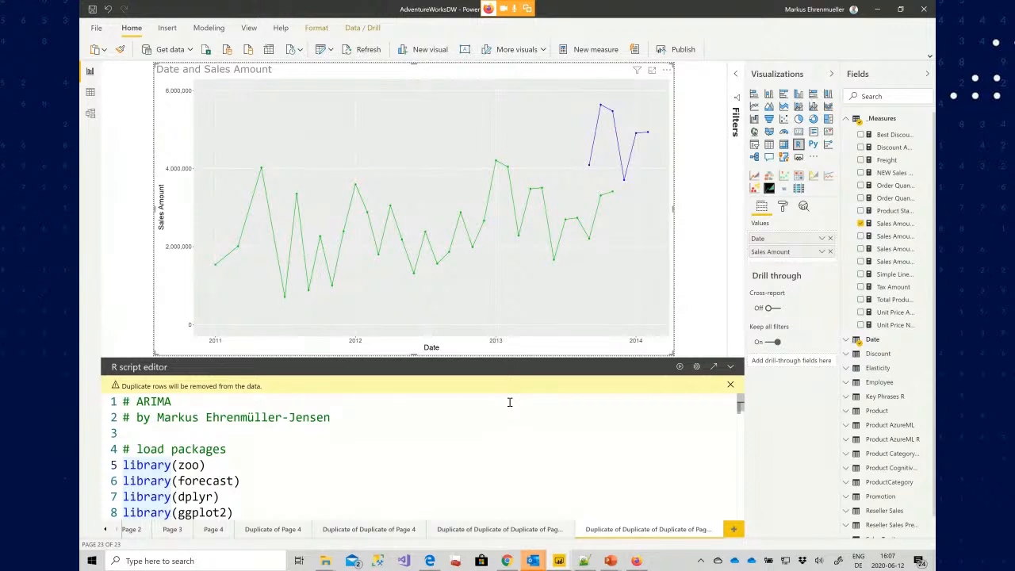
double_click(191, 466)
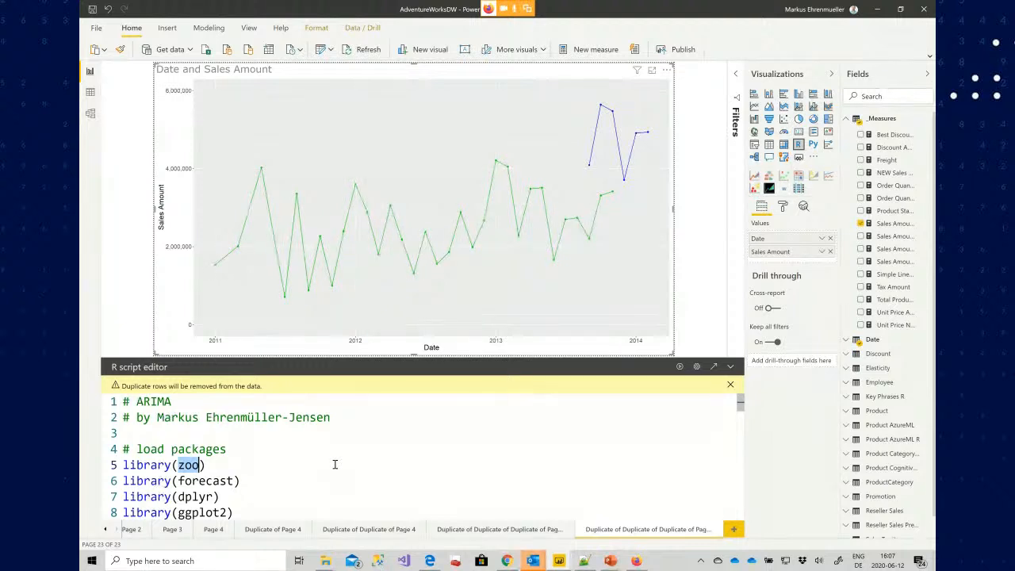
left_click(280, 450)
left_click(267, 460)
scroll(267, 460, "down", 1)
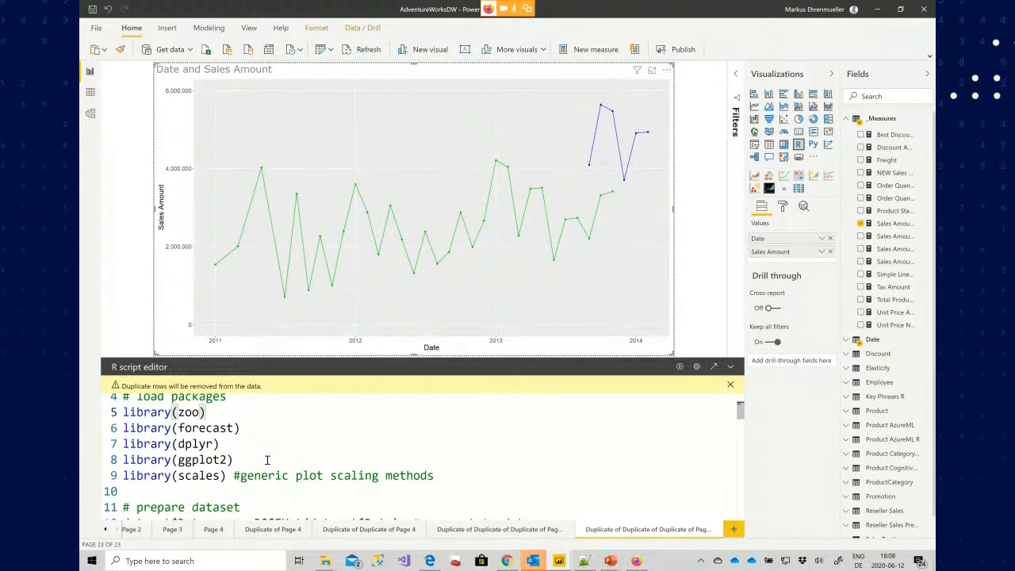
scroll(267, 460, "down", 1)
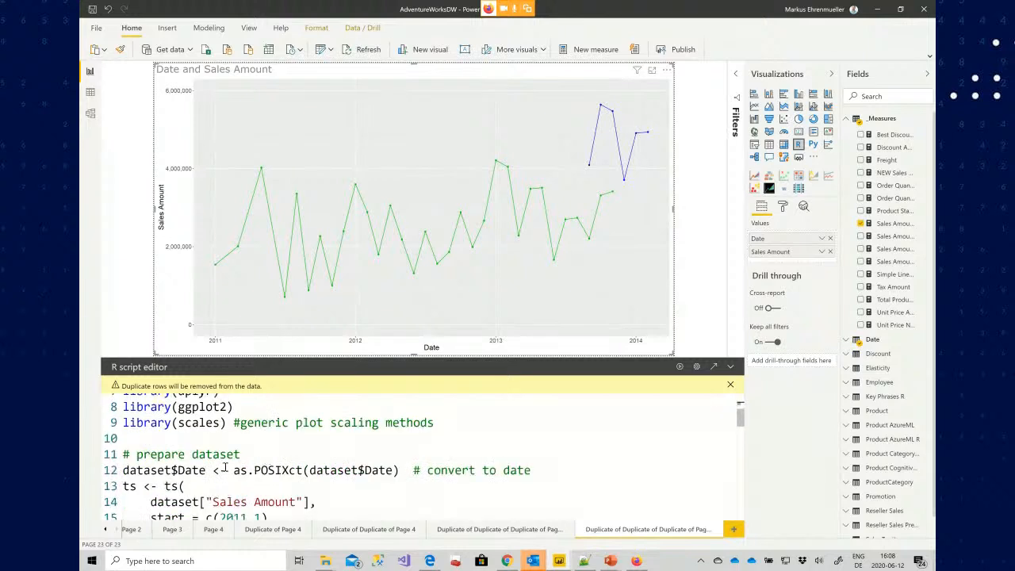
Examine the dataset preparation: the POSIXct date conversion and the ts call with start and frequency 12
left_click(147, 470)
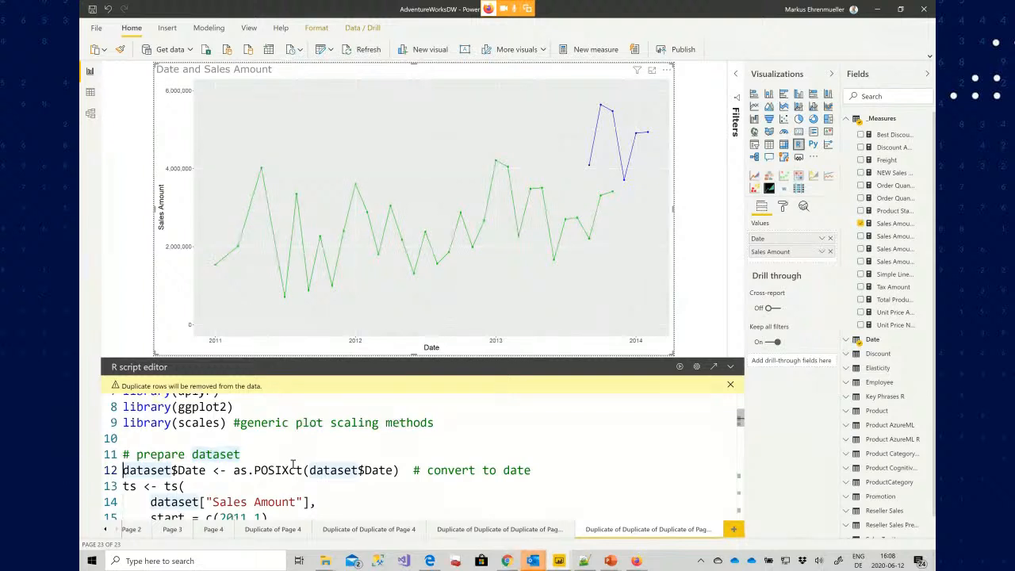
left_click(257, 488)
key("Home")
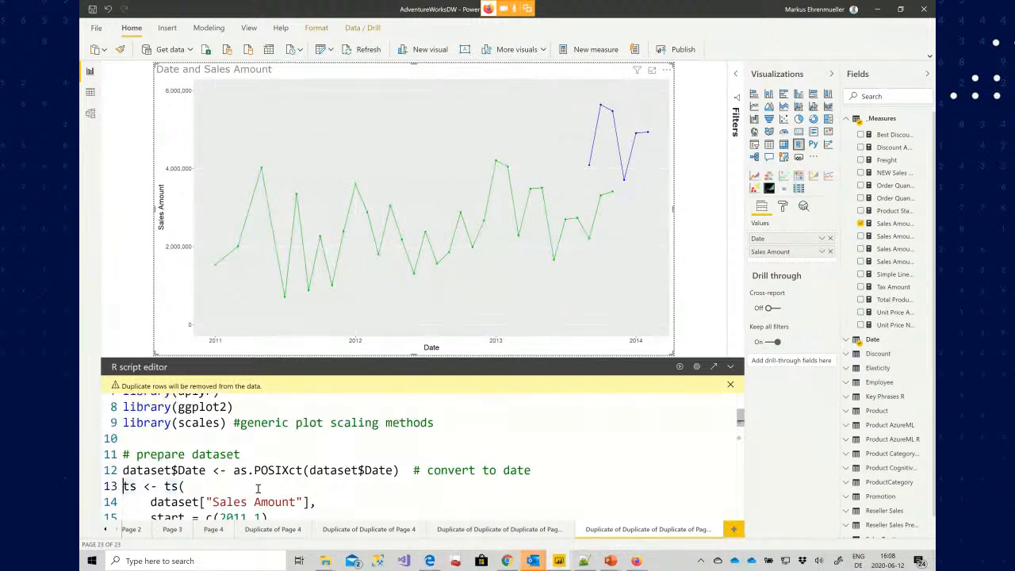
scroll(257, 488, "down", 2)
scroll(258, 488, "up", 4)
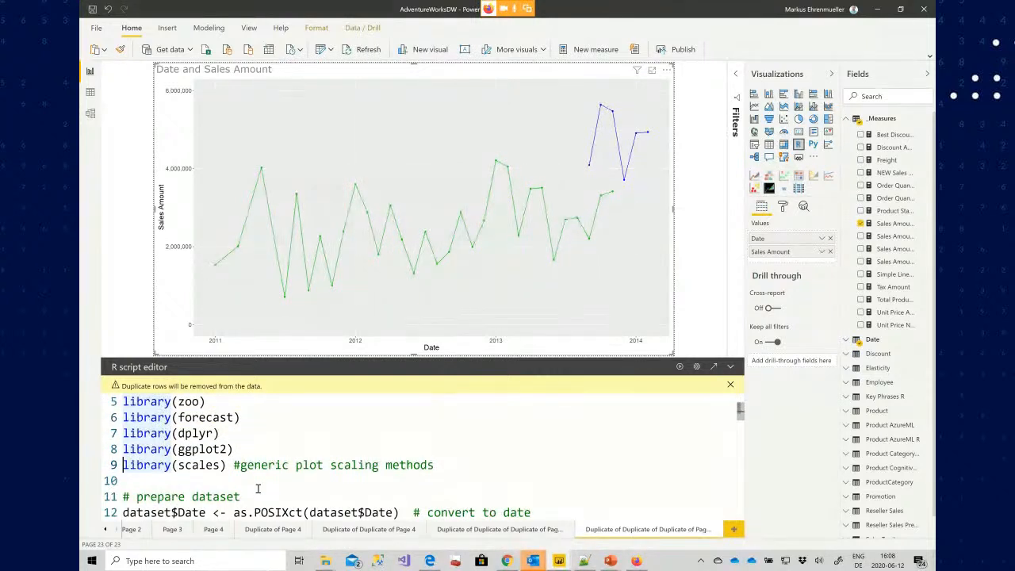
scroll(257, 488, "down", 1)
key("Down")
key("Down")
key("Down")
key("Down")
key("Down")
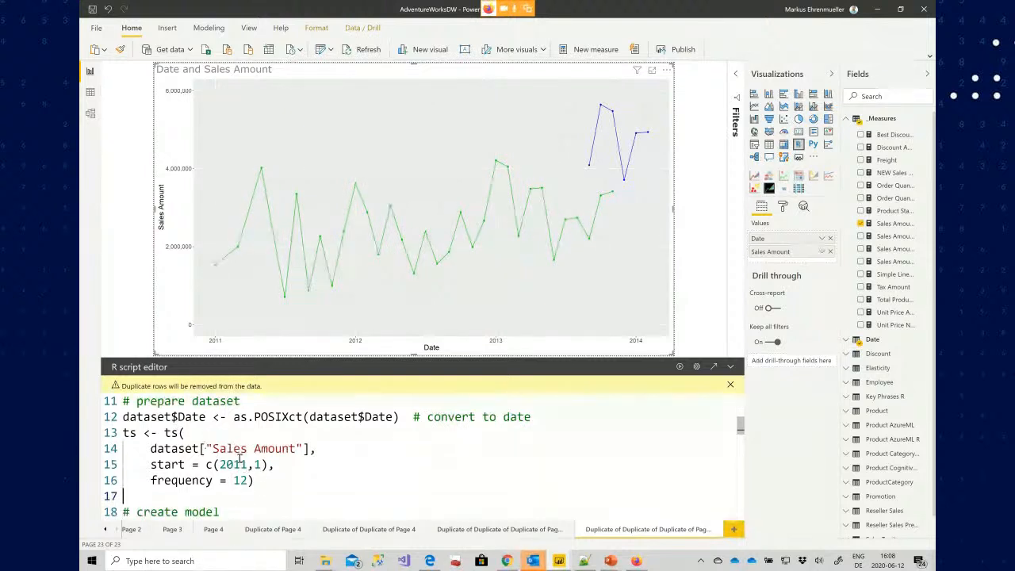
left_click_drag(263, 484, 164, 432)
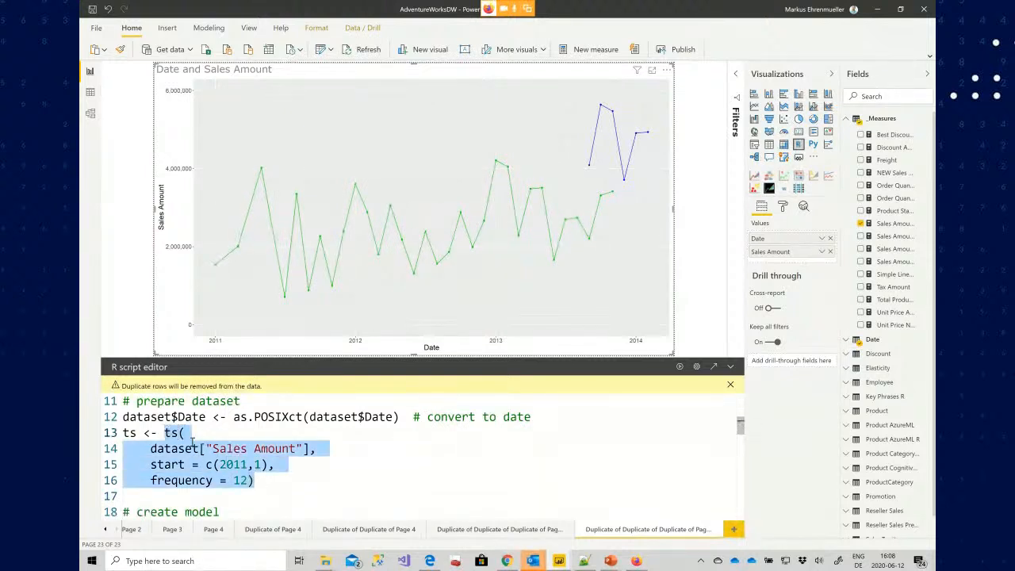
Examine the Arima model call with the time series, order and seasonal arguments
scroll(227, 464, "down", 1)
double_click(178, 474)
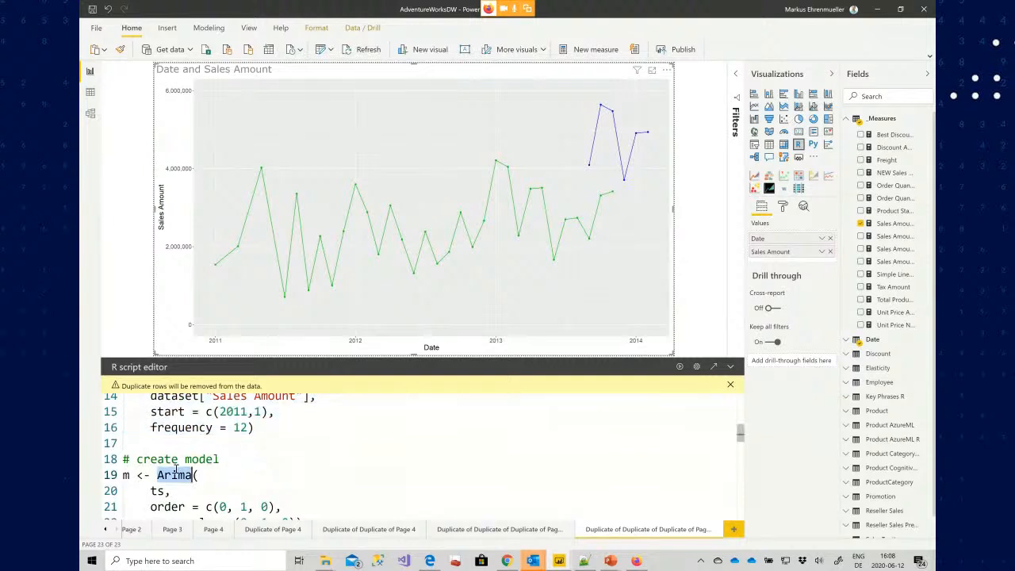
double_click(156, 491)
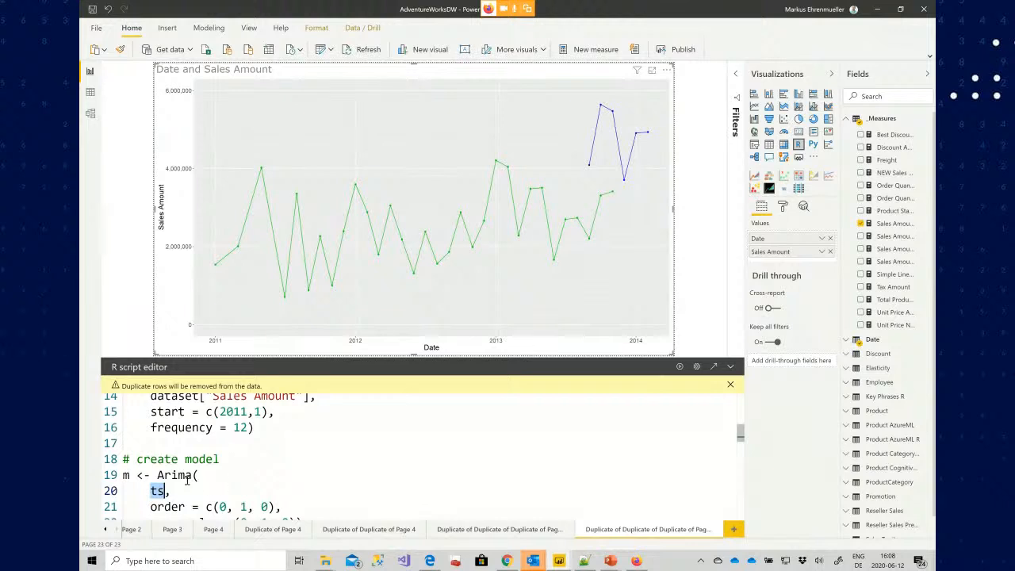
scroll(223, 476, "down", 1)
left_click_drag(206, 454, 297, 454)
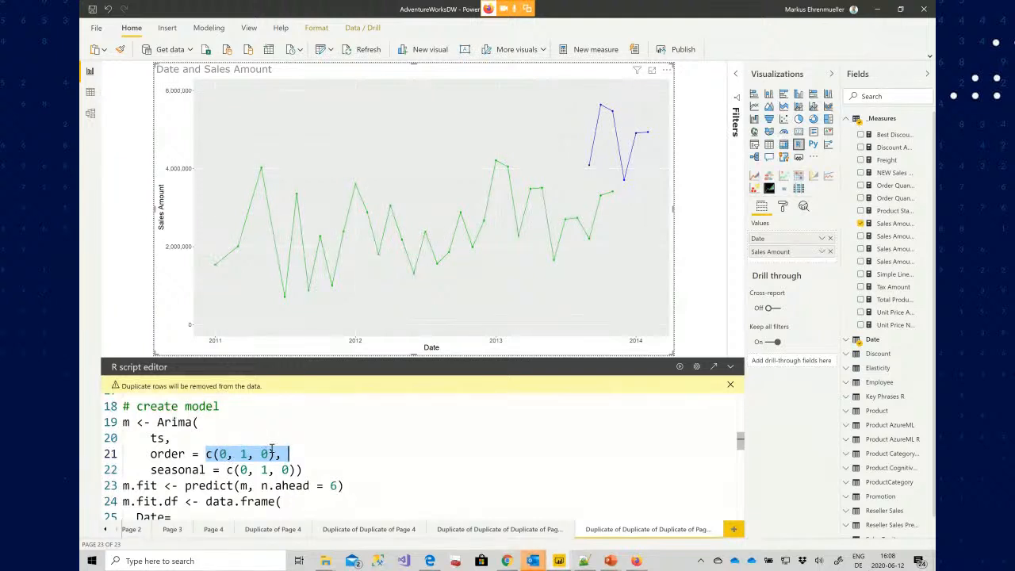
Examine the predict call with its n.ahead = 6 argument
left_click(315, 485)
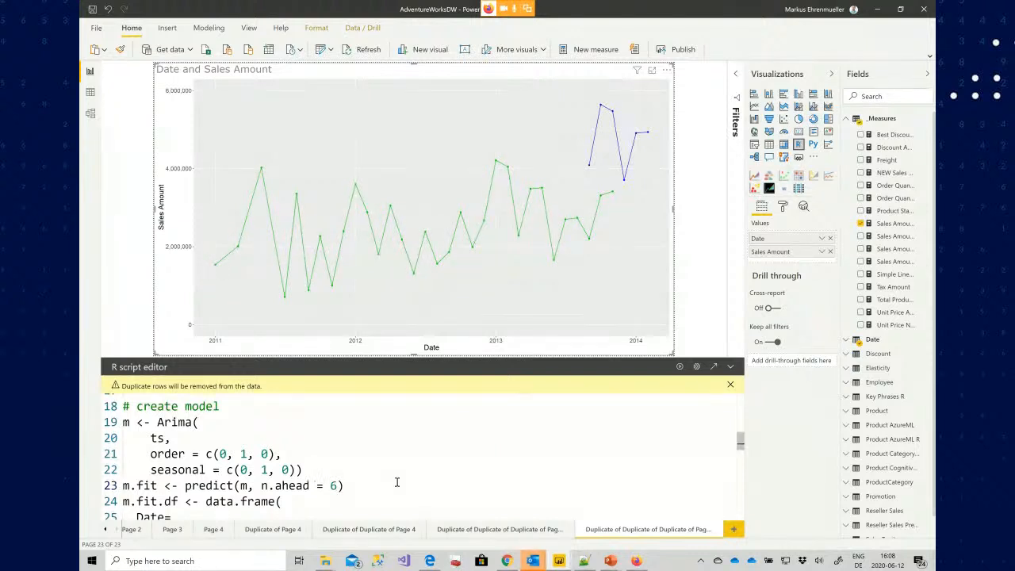
key("Left")
key("Left")
key("Left")
key("Left")
key("Right")
key("Right")
key("shift+End")
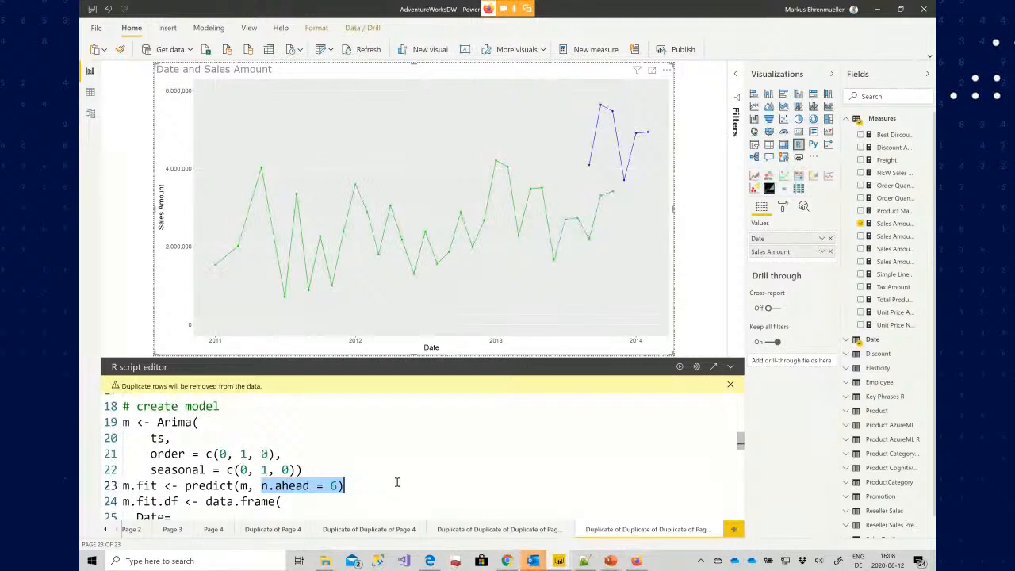
key("Down")
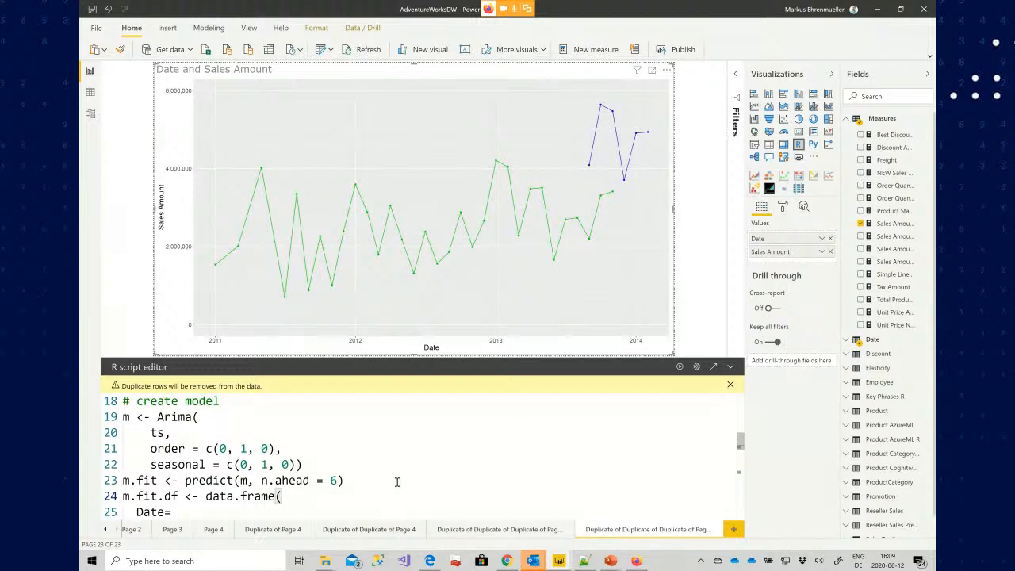
Examine the prediction data frame's Date conversion and its SalesAmount and SalesAmountPred columns
scroll(396, 482, "down", 1)
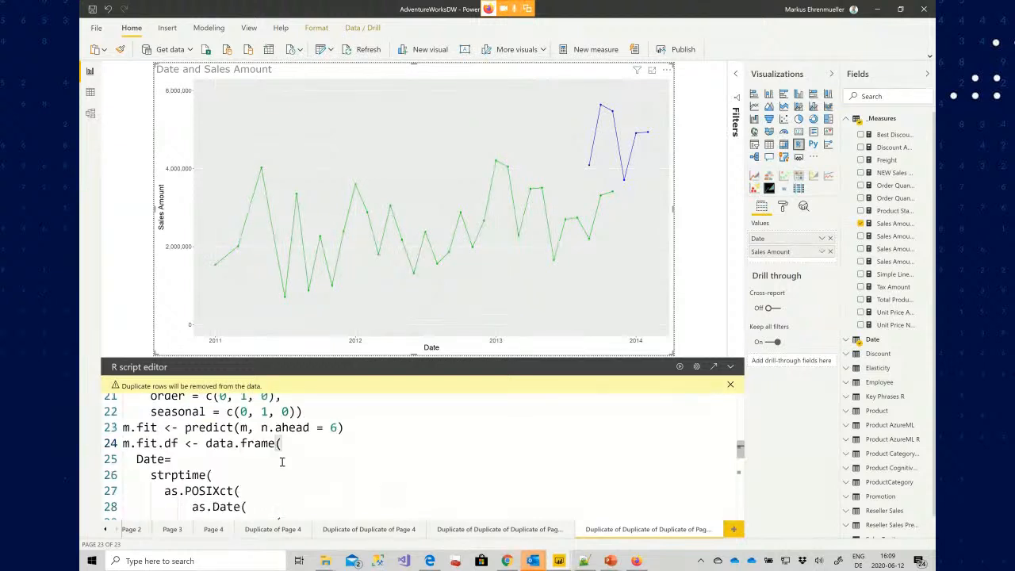
double_click(151, 458)
scroll(226, 460, "down", 2)
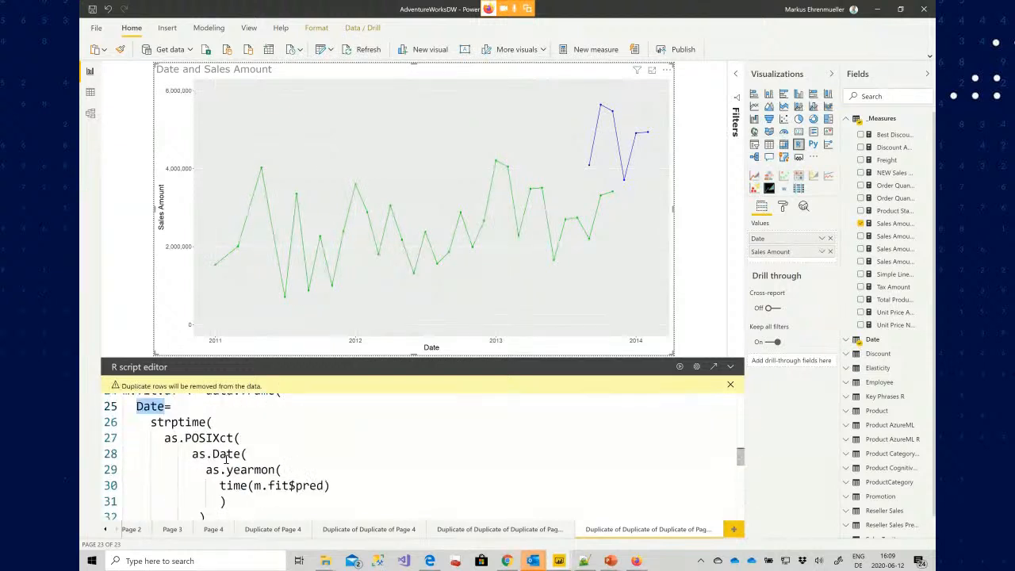
scroll(226, 460, "down", 1)
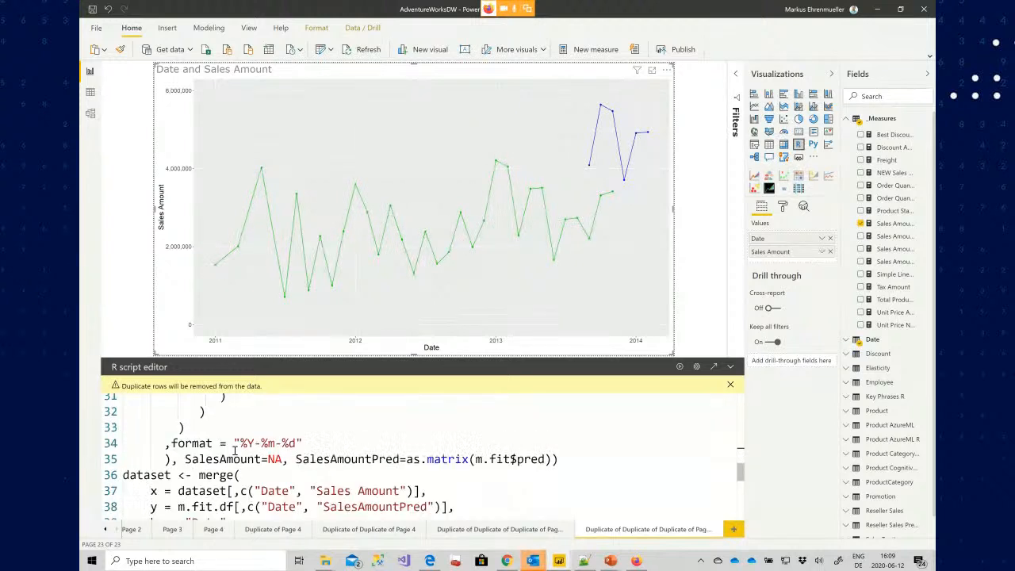
left_click_drag(185, 459, 281, 459)
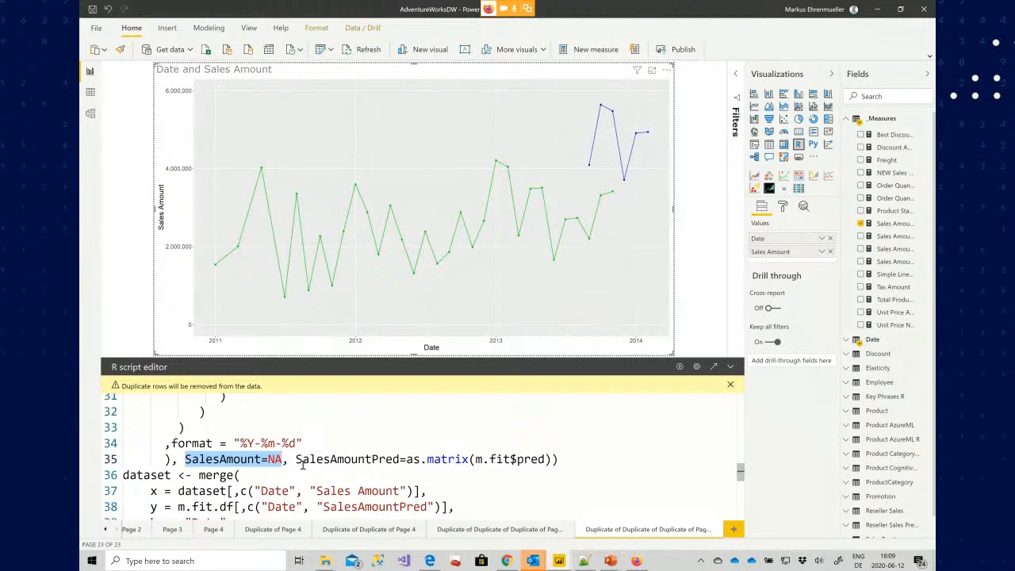
left_click_drag(296, 459, 401, 460)
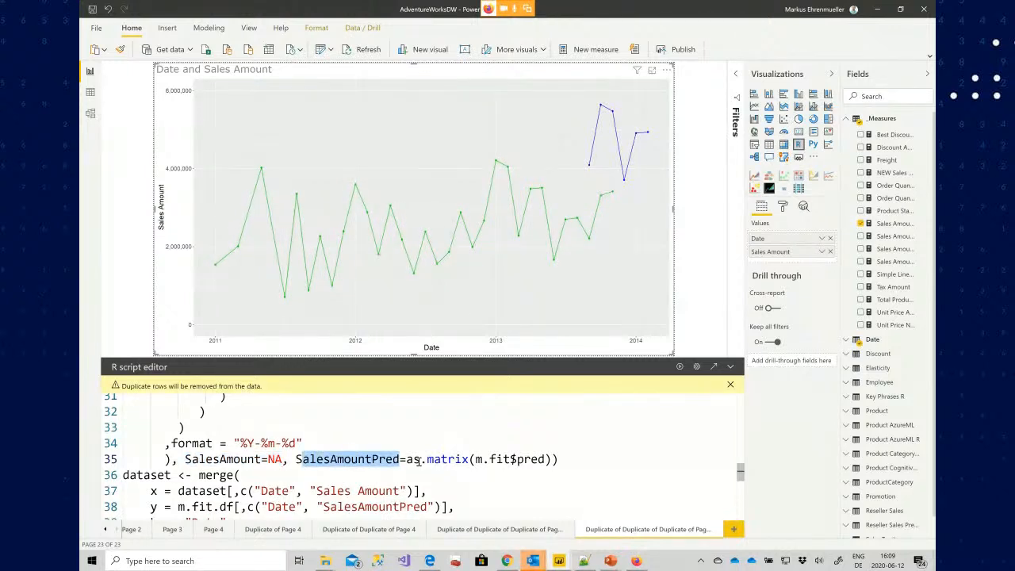
left_click_drag(516, 459, 539, 458)
left_click(298, 475)
scroll(298, 475, "down", 1)
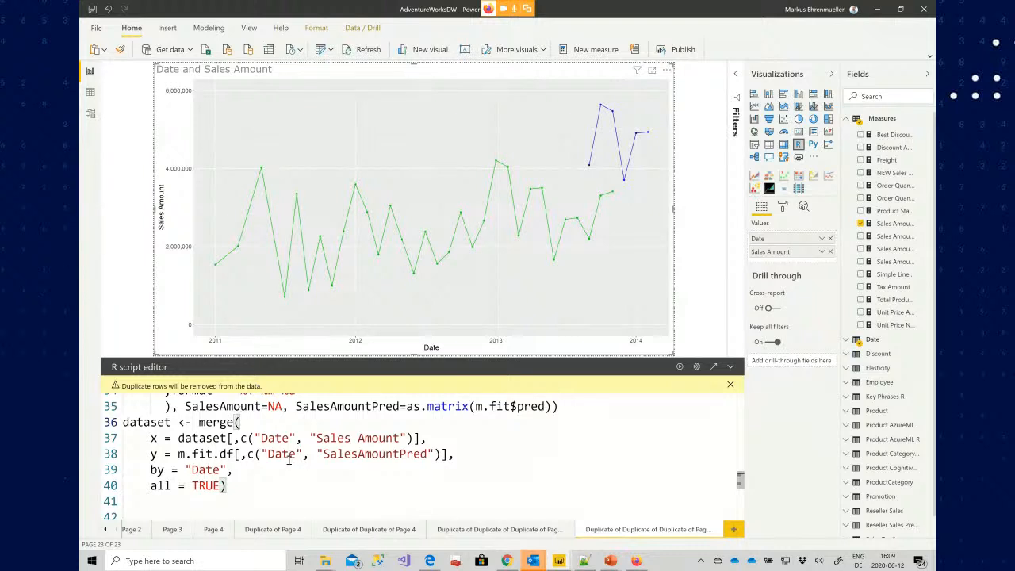
Examine the merge call combining the dataset with the prediction columns by Date
left_click_drag(178, 437, 408, 438)
left_click(352, 453)
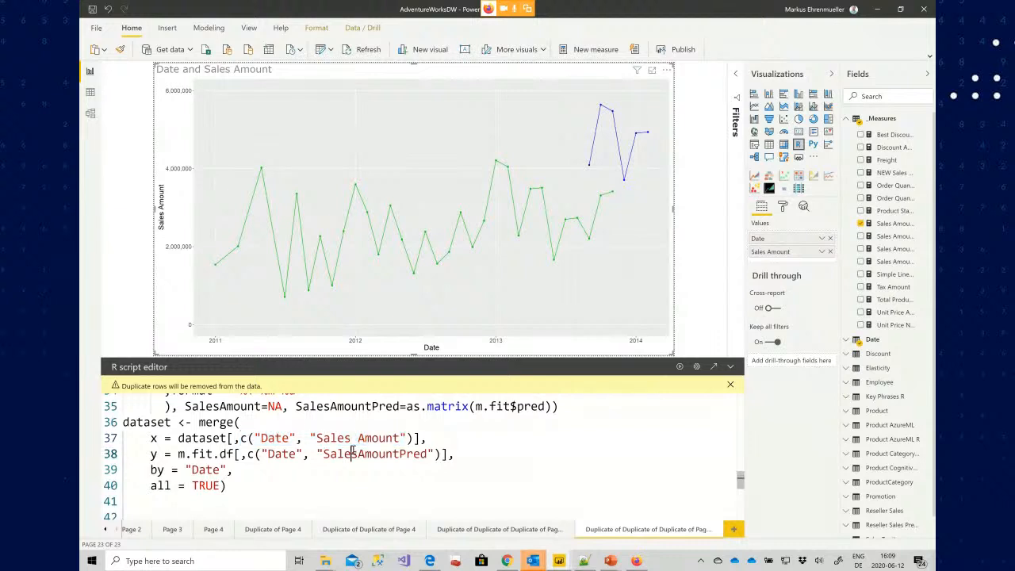
left_click_drag(268, 453, 429, 454)
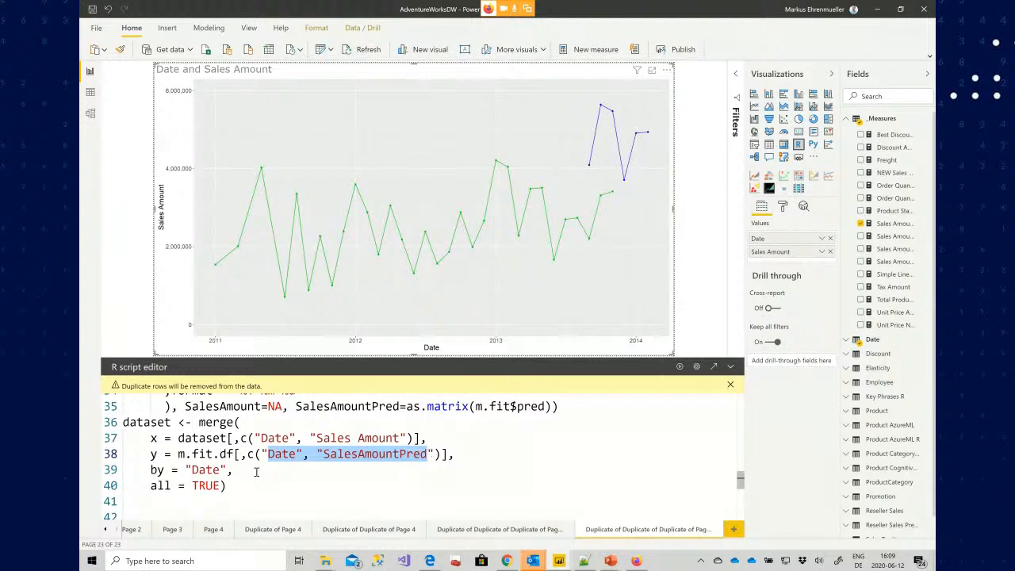
Examine the merge call's by argument and the start of the R plot code
double_click(205, 470)
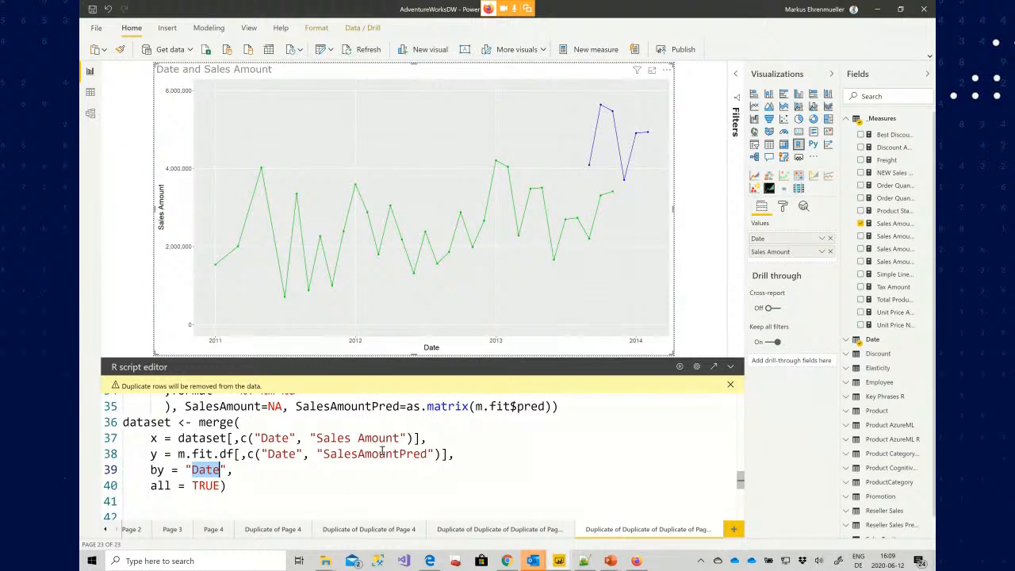
scroll(346, 477, "down", 1)
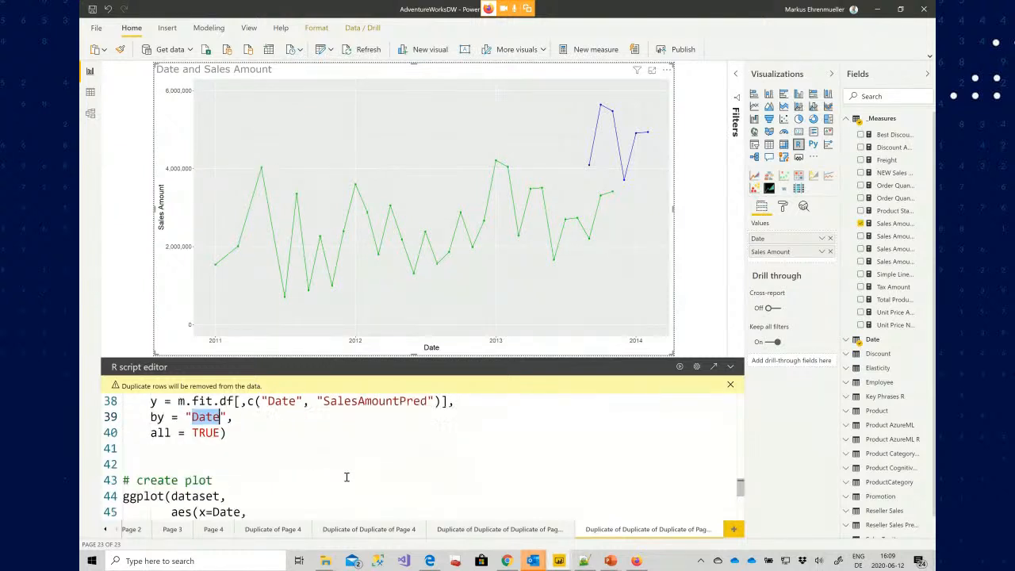
left_click(360, 484)
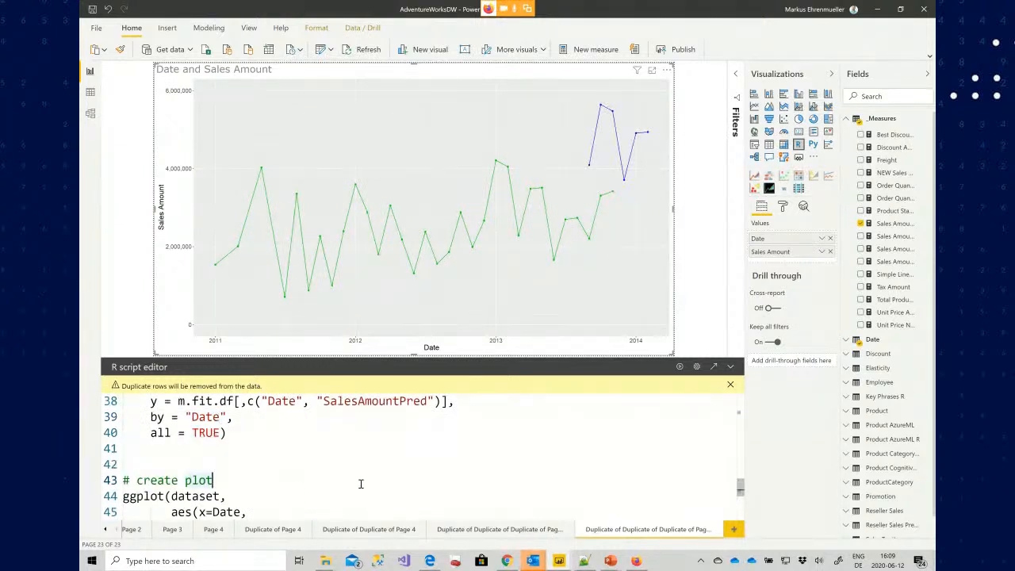
key("Down")
key("Down")
key("Down")
key("Down")
key("Down")
key("Down")
key("Up")
key("Up")
key("Up")
key("Up")
key("ctrl+shift+Right")
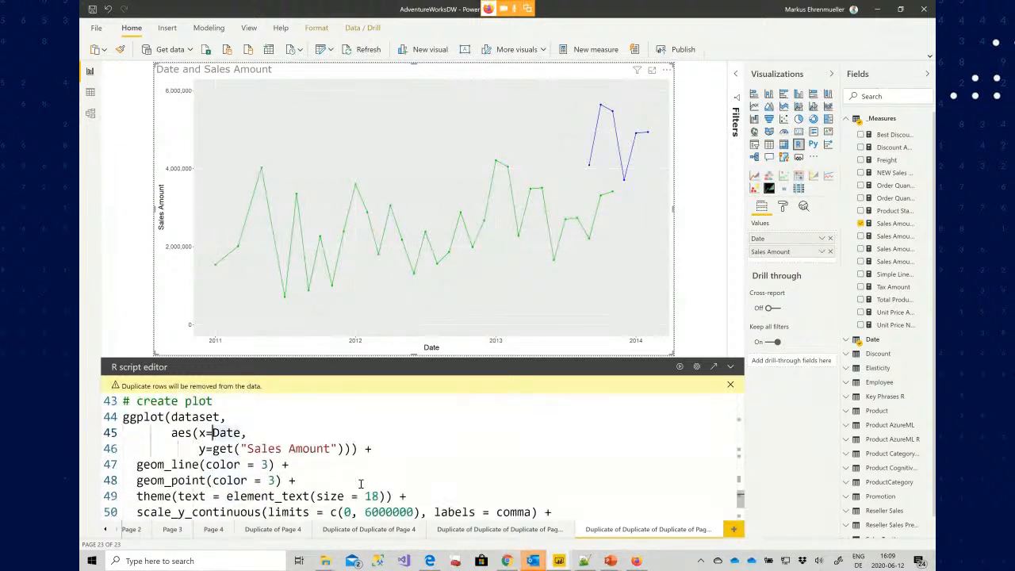
Examine the ggplot y mapping, the y-axis limits and the SalesAmountPred line and point layers
key("Down")
key("ctrl+shift+Right")
key("ctrl+shift+Right")
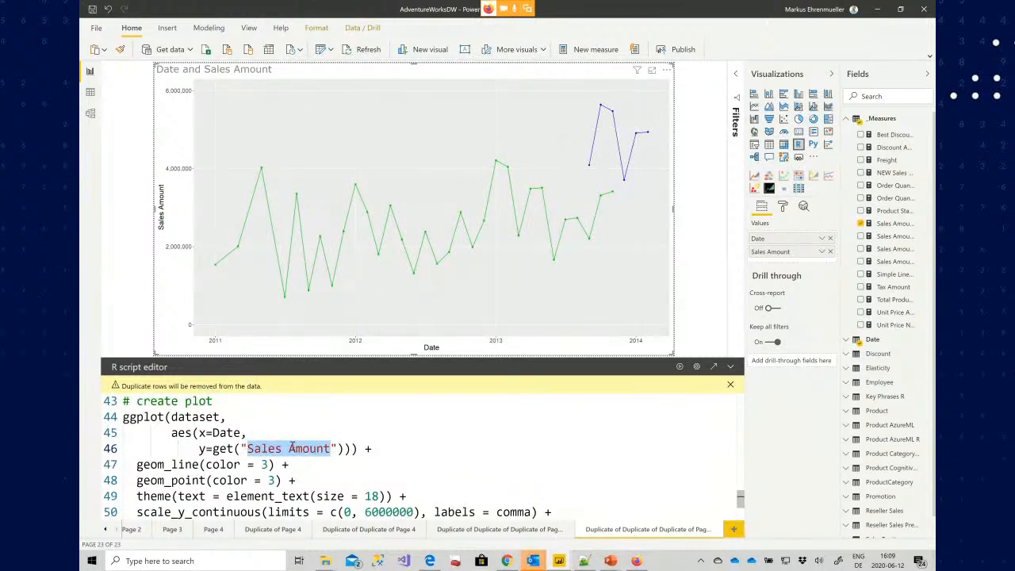
double_click(222, 449)
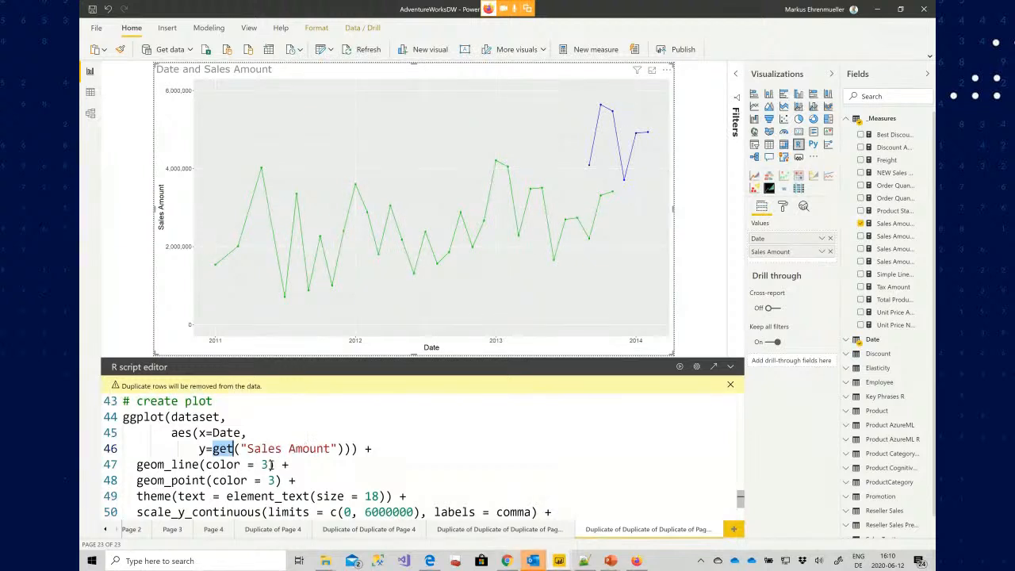
left_click(366, 511)
scroll(387, 488, "down", 1)
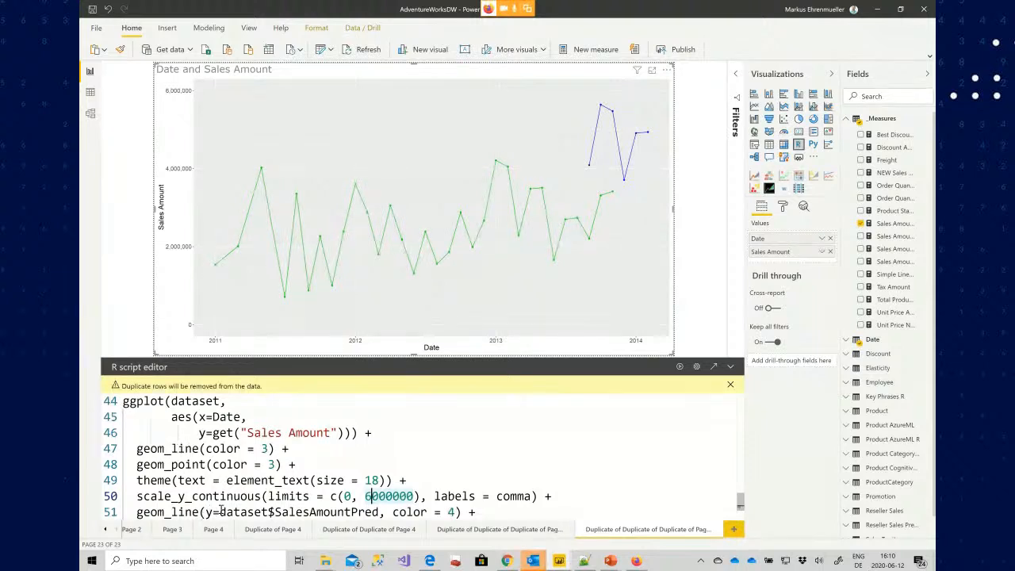
left_click_drag(240, 432, 302, 432)
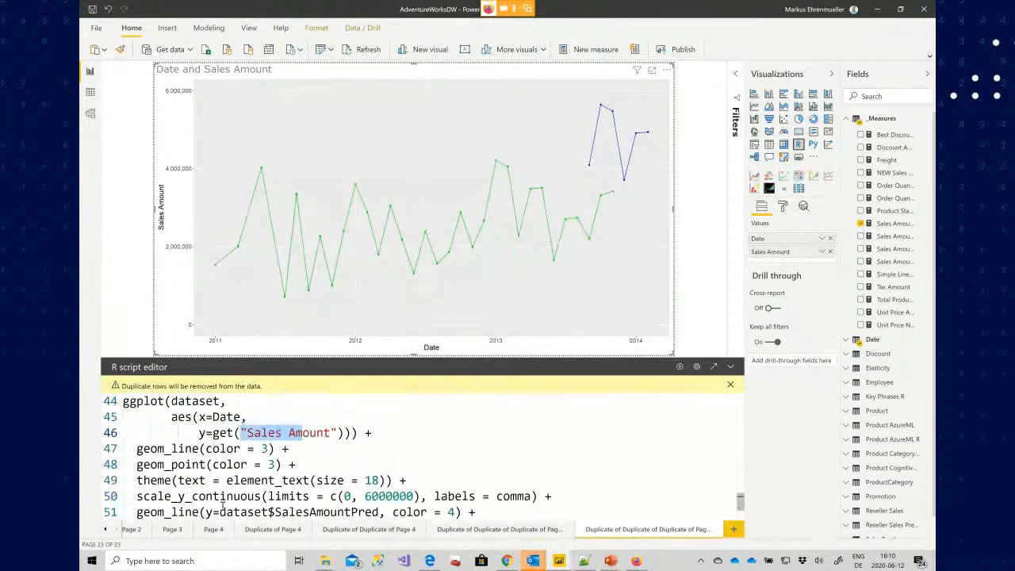
left_click_drag(295, 511, 372, 449)
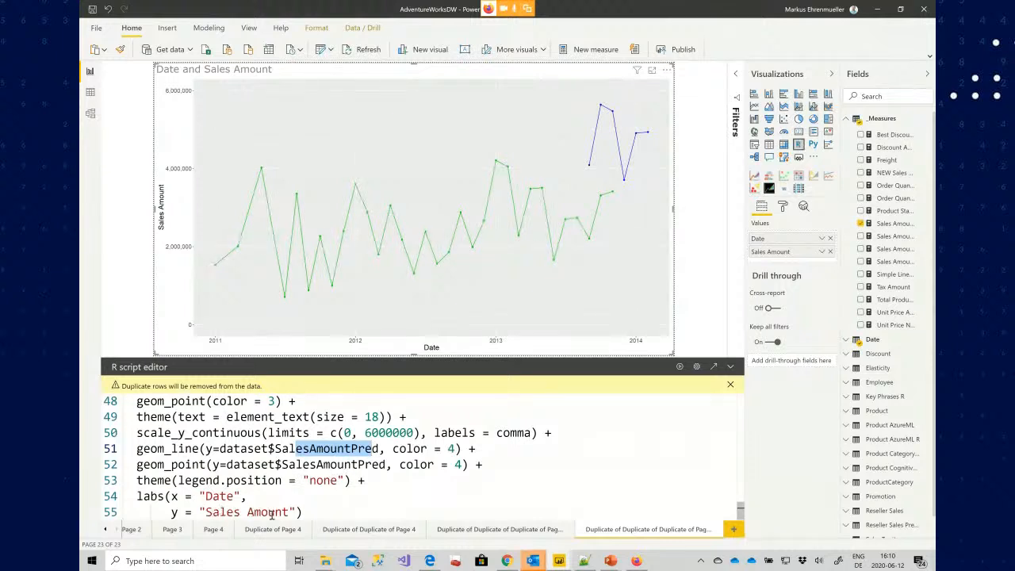
Duplicate the Python regression report page
right_click(513, 534)
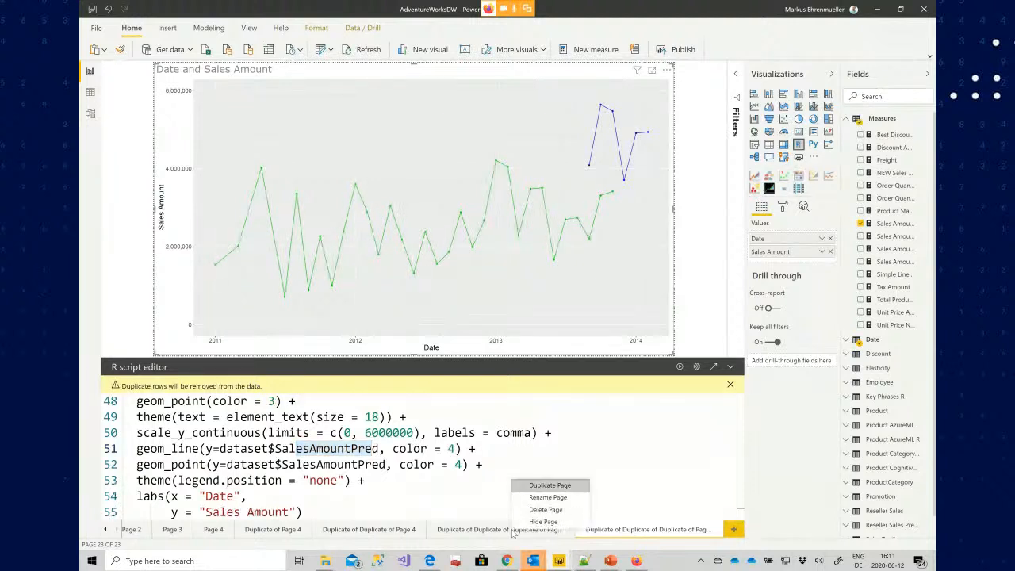
left_click(553, 486)
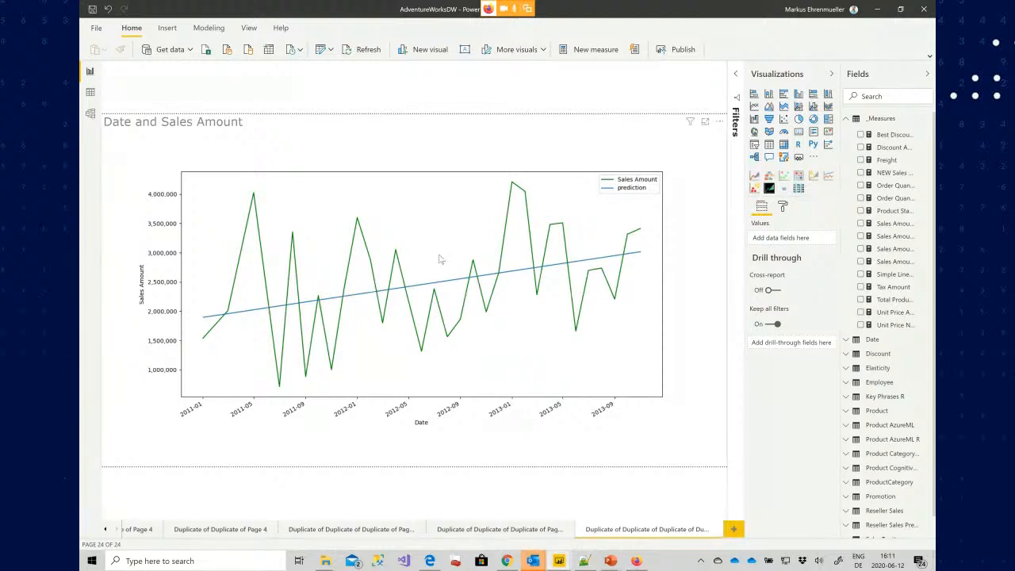
Replace the Python visual's script on the new page with the pasted ARIMA script and run it
left_click(418, 337)
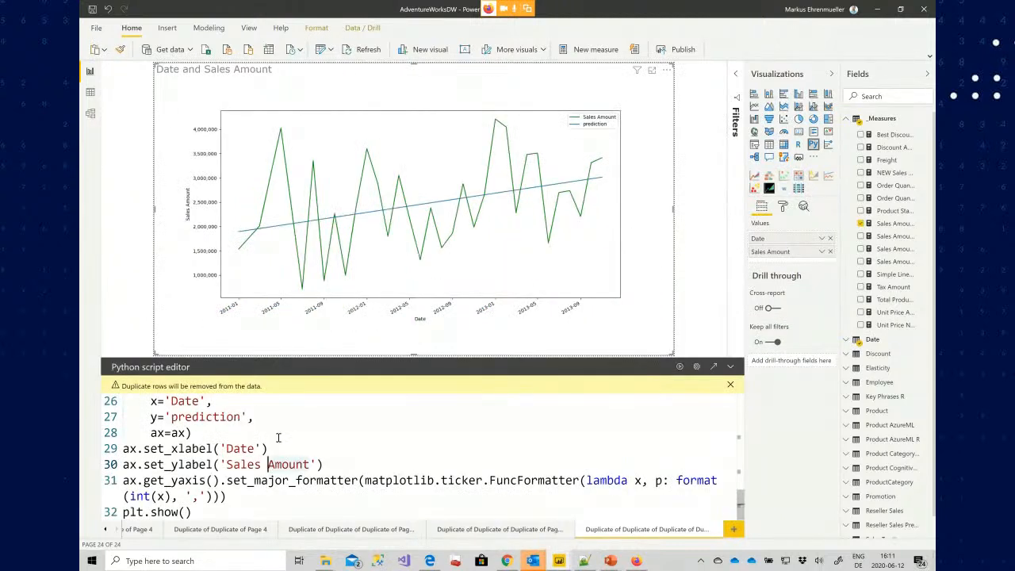
key("ctrl+a")
key("ctrl+v")
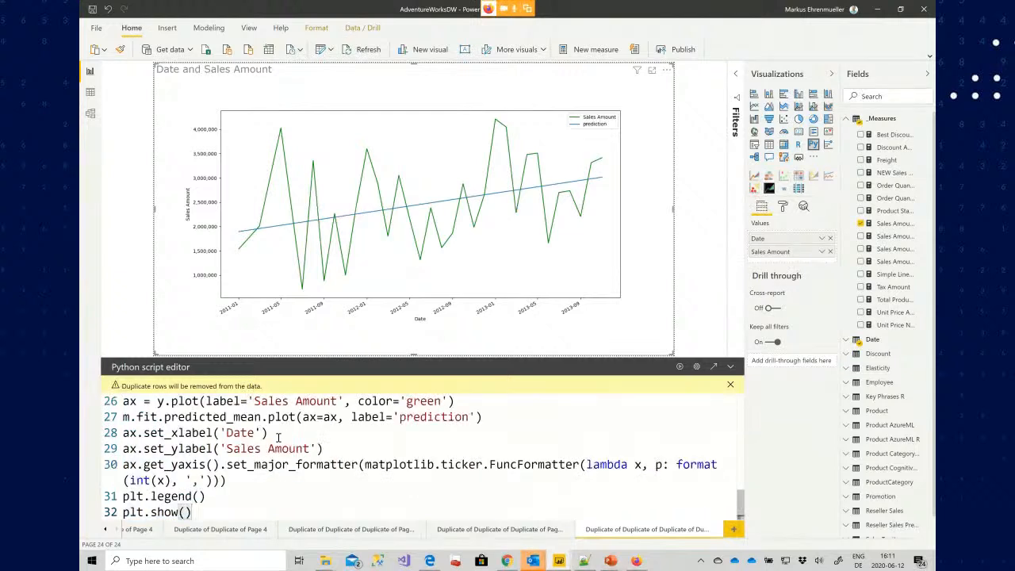
left_click(679, 368)
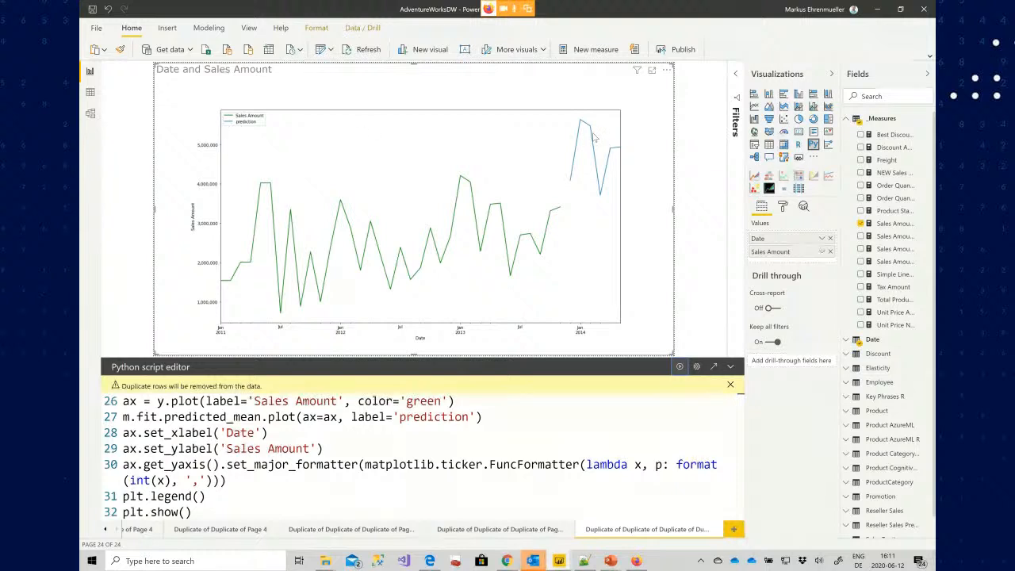
Examine the Python script's import statements, including statsmodels.api
scroll(438, 425, "up", 10)
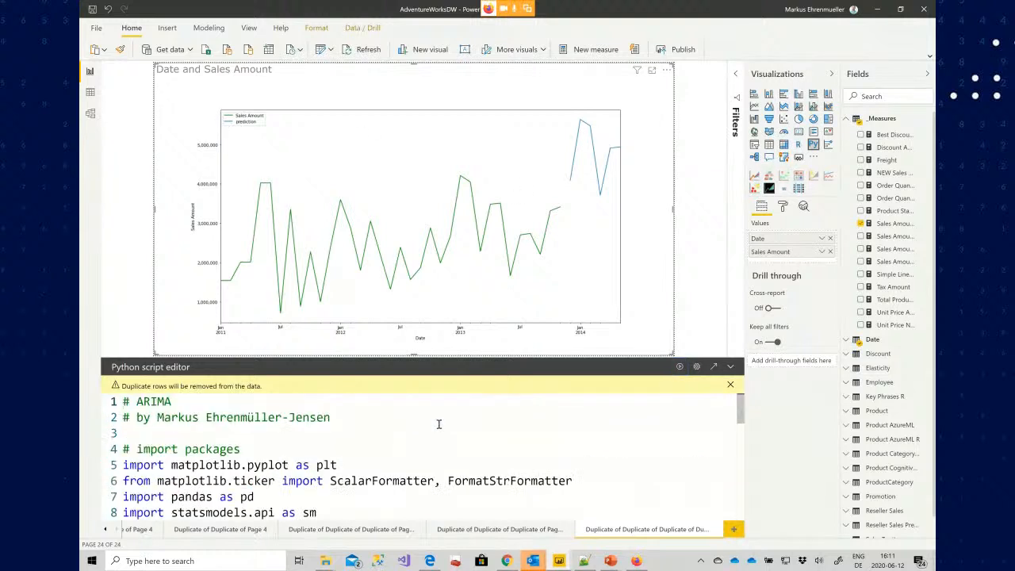
key("Down")
key("Down")
key("Down")
key("Down")
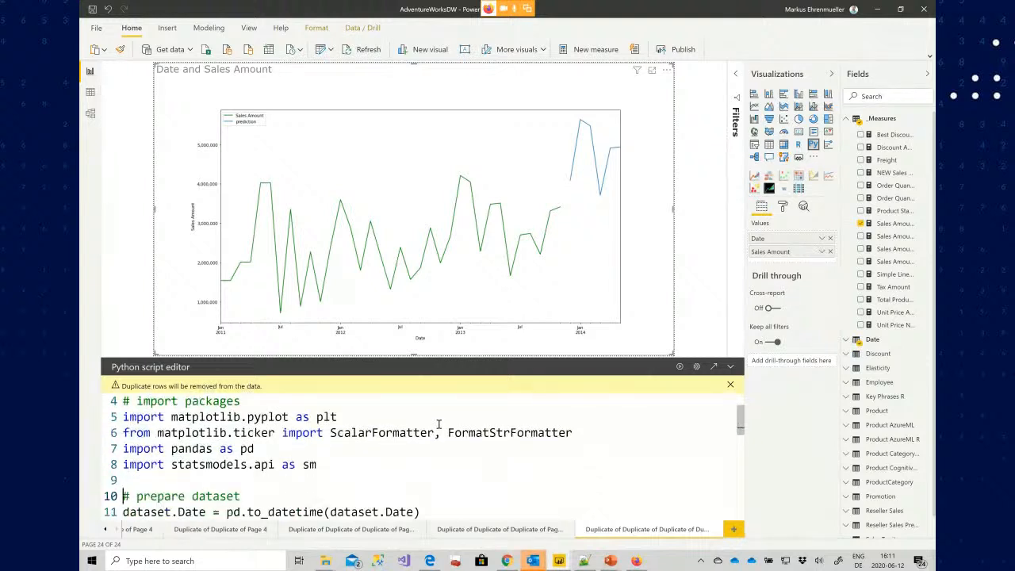
key("Up")
key("Up")
key("Up")
key("Up")
key("Up")
key("shift+Down")
key("shift+Down")
key("shift+Down")
key("shift+Down")
key("Down")
key("Up")
key("Up")
key("ctrl+Right")
key("ctrl+Left")
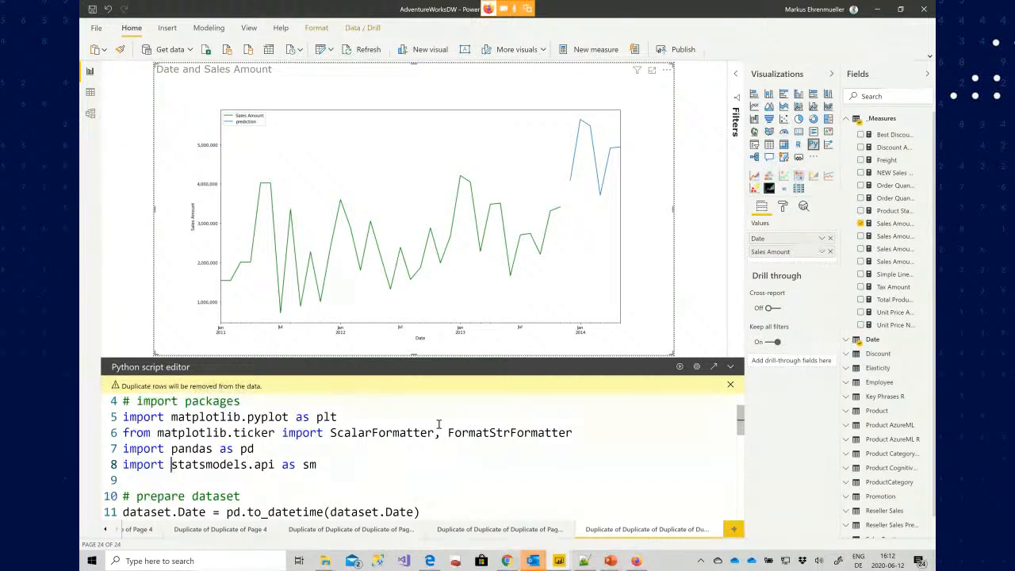
key("ctrl+shift+Right")
key("ctrl+shift+Right")
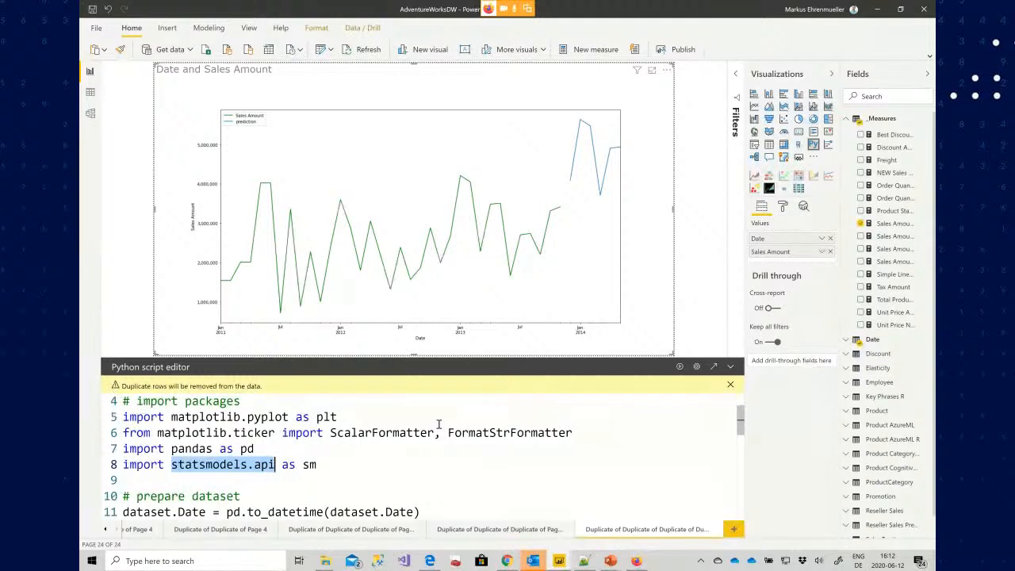
Examine the dataset preparation: Date conversion and resampling Sales Amount to month start with sum
key("Down")
key("Down")
key("Down")
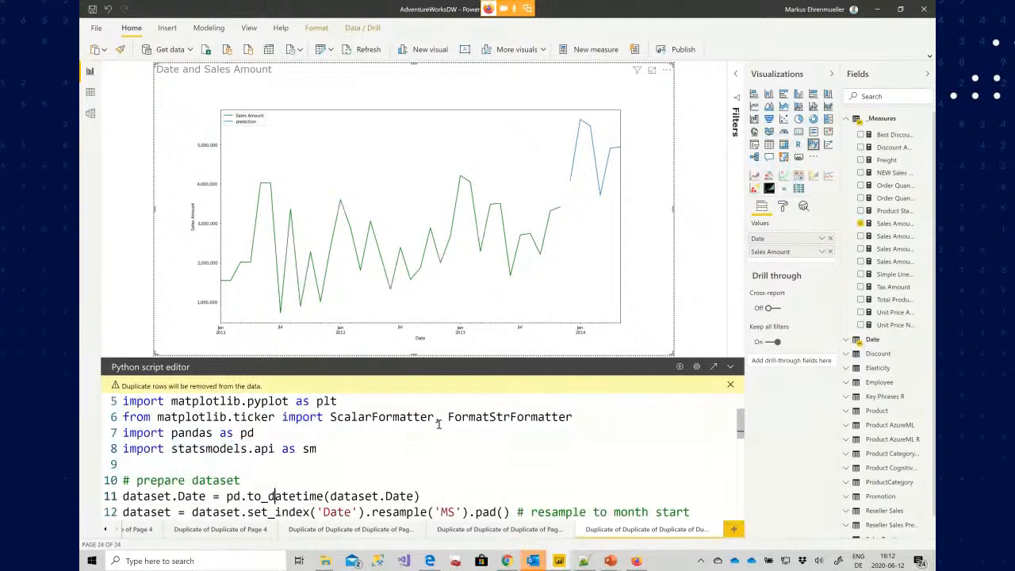
key("Home")
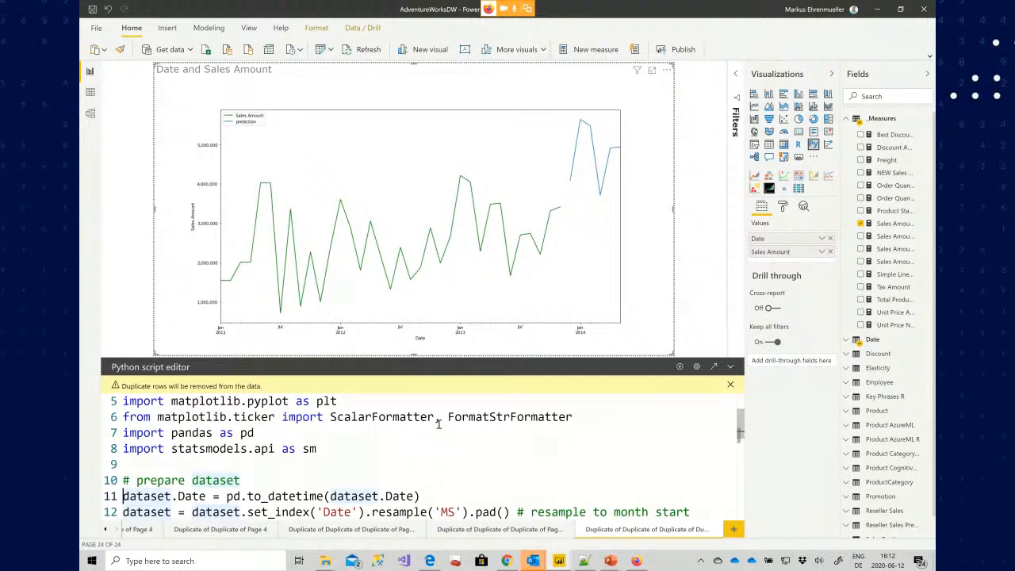
key("Down")
key("shift+Down")
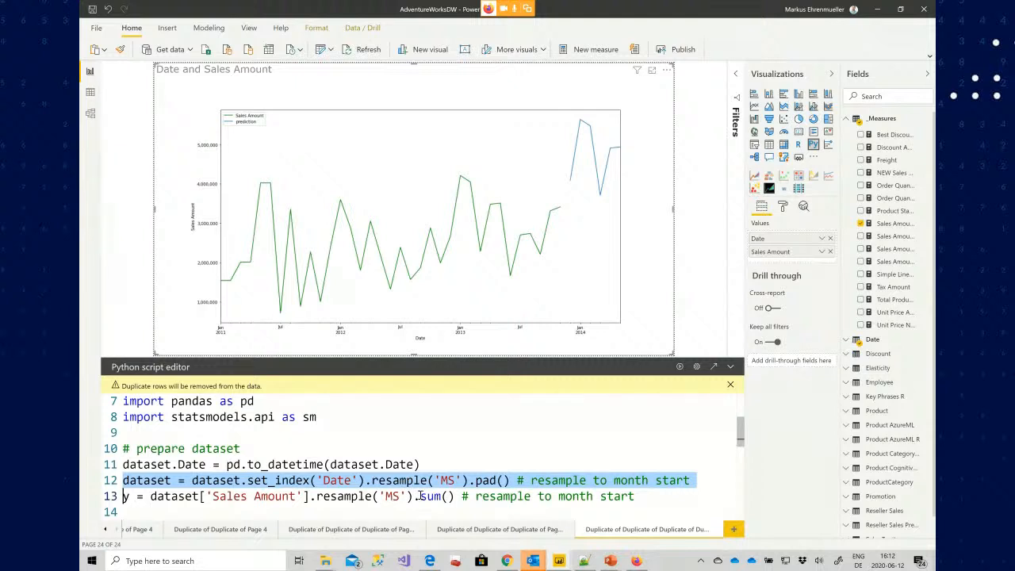
left_click_drag(421, 496, 456, 497)
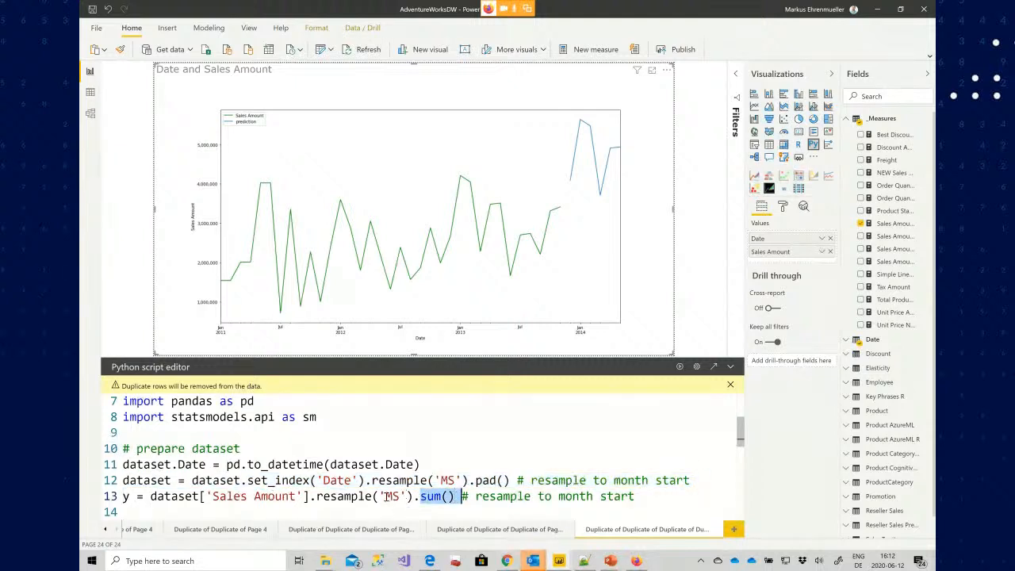
left_click_drag(386, 496, 401, 497)
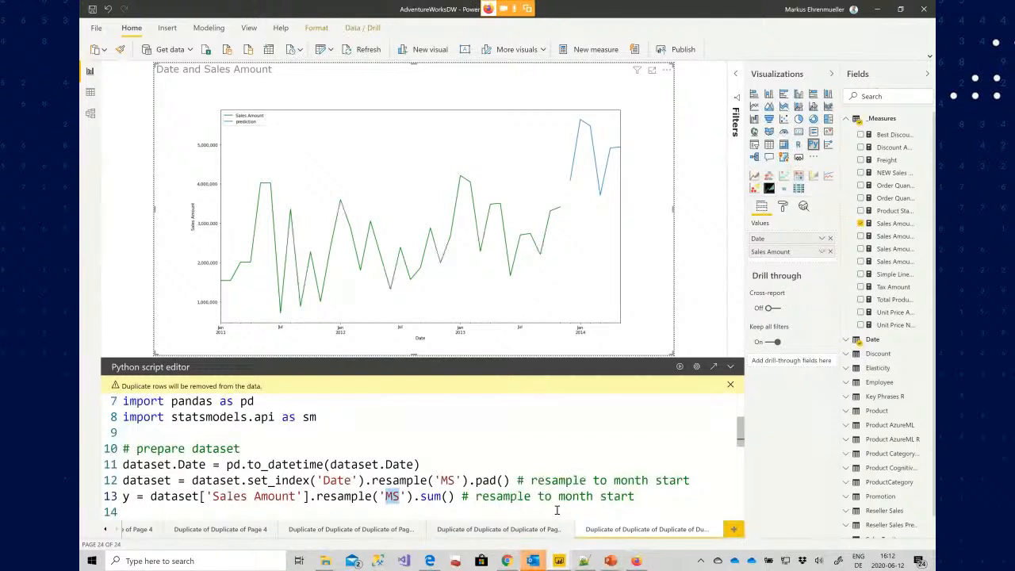
Examine the SARIMAX model call with its y, order and seasonal_order arguments
key("Home")
key("Down")
key("Down")
key("Down")
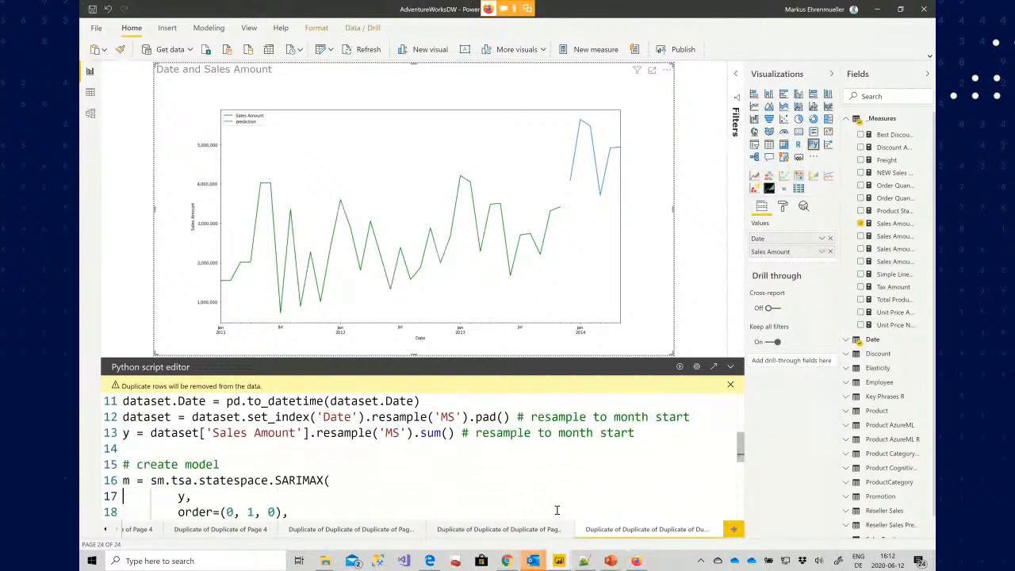
key("End")
key("Left")
key("Left")
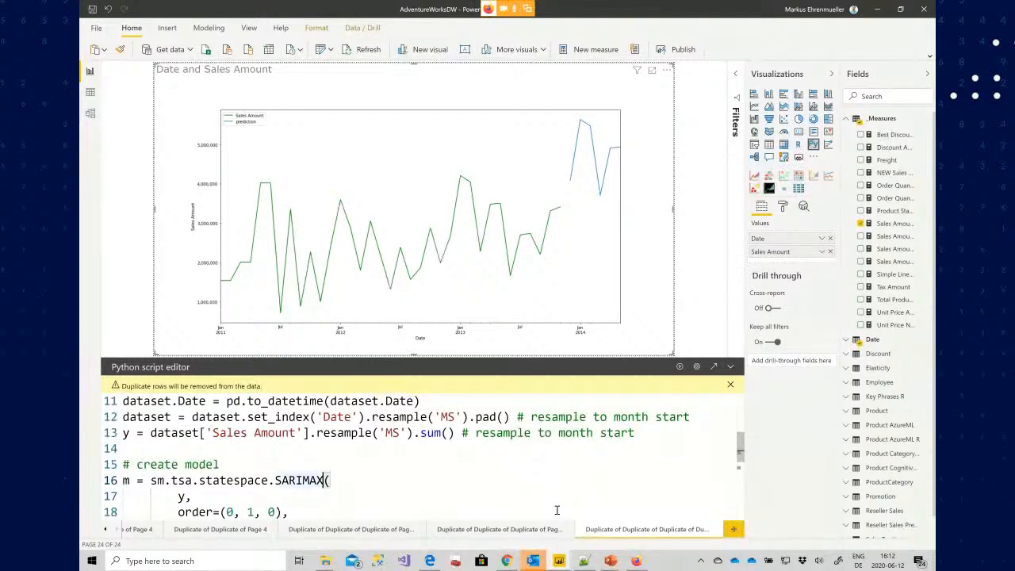
key("shift+Left")
key("shift+Left")
key("shift+Left")
key("shift+Left")
key("shift+Left")
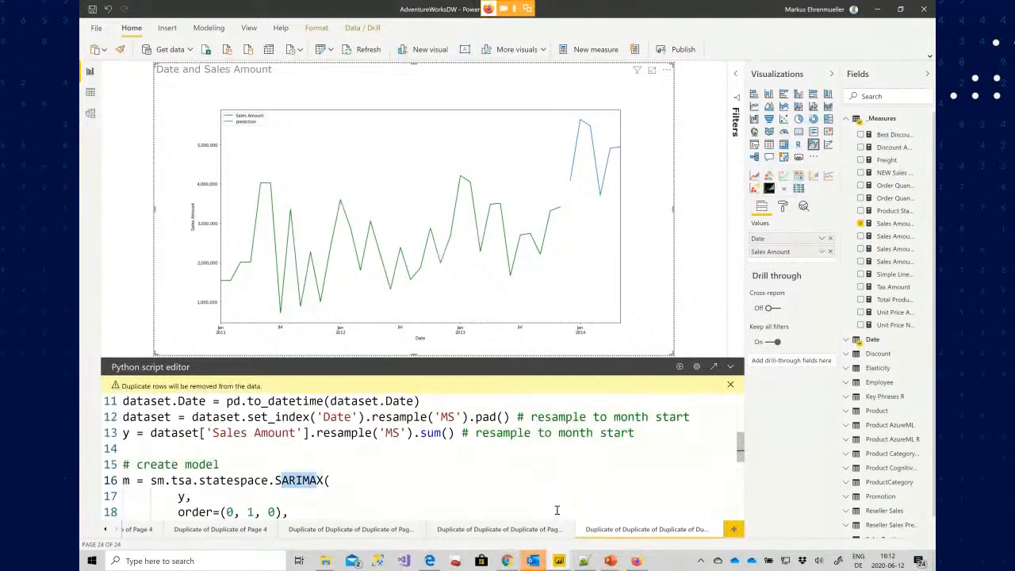
key("shift+Left")
key("Right")
key("Down")
key("Down")
key("Up")
key("Up")
key("Down")
key("shift+Left")
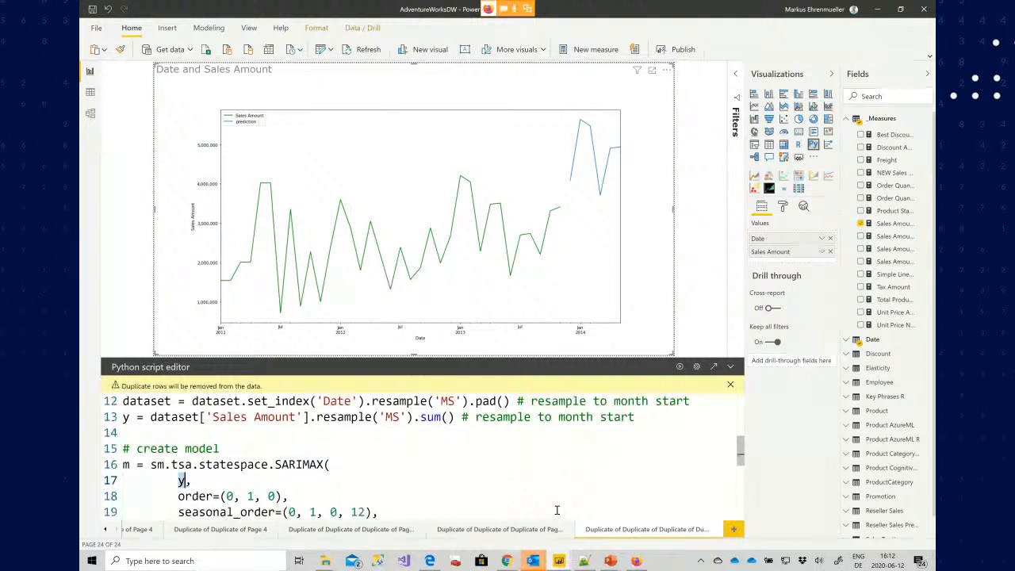
key("Down")
key("Down")
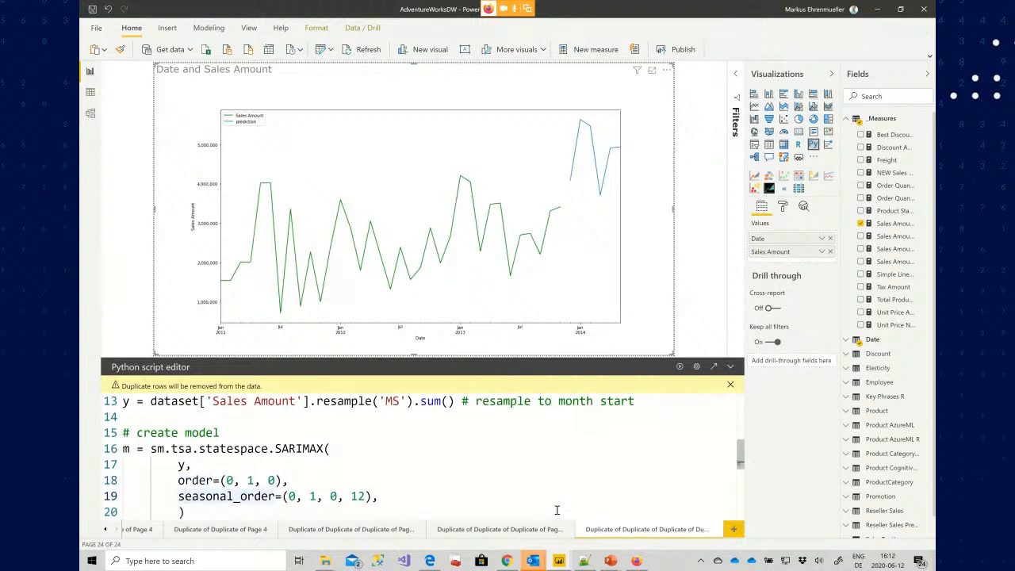
key("End")
key("Left")
key("Left")
key("shift+Left")
key("shift+Left")
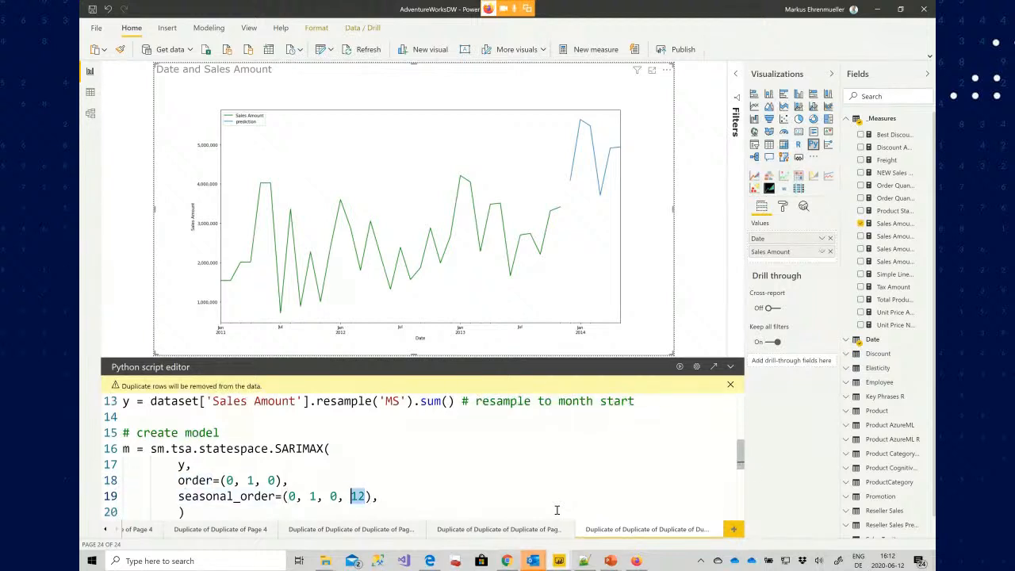
Examine the get_forecast call with its steps=6 argument
key("Down")
key("Down")
key("Down")
key("Down")
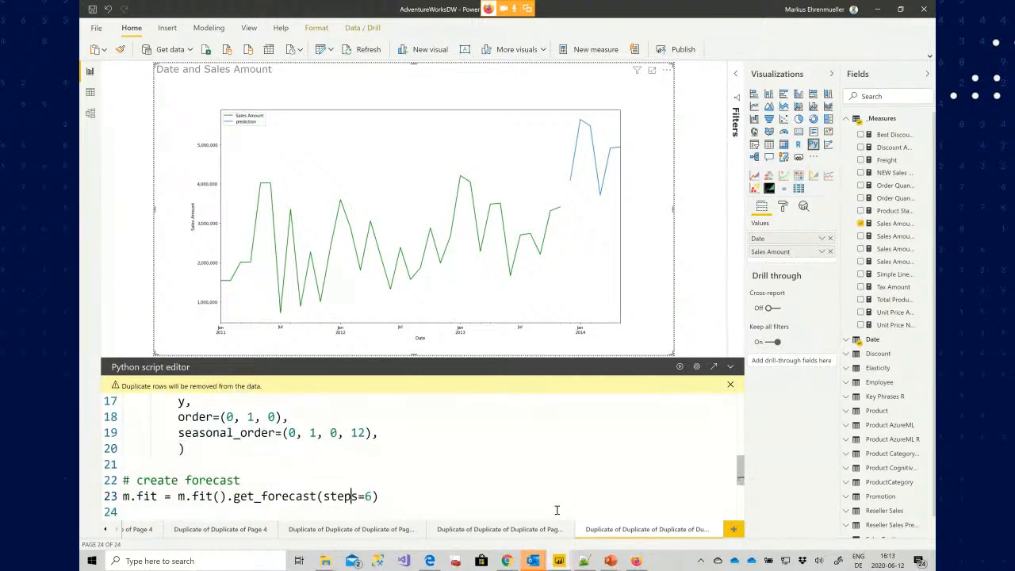
key("shift+Right")
key("shift+Right")
key("shift+Right")
key("shift+Right")
key("shift+Right")
key("shift+Right")
key("shift+Right")
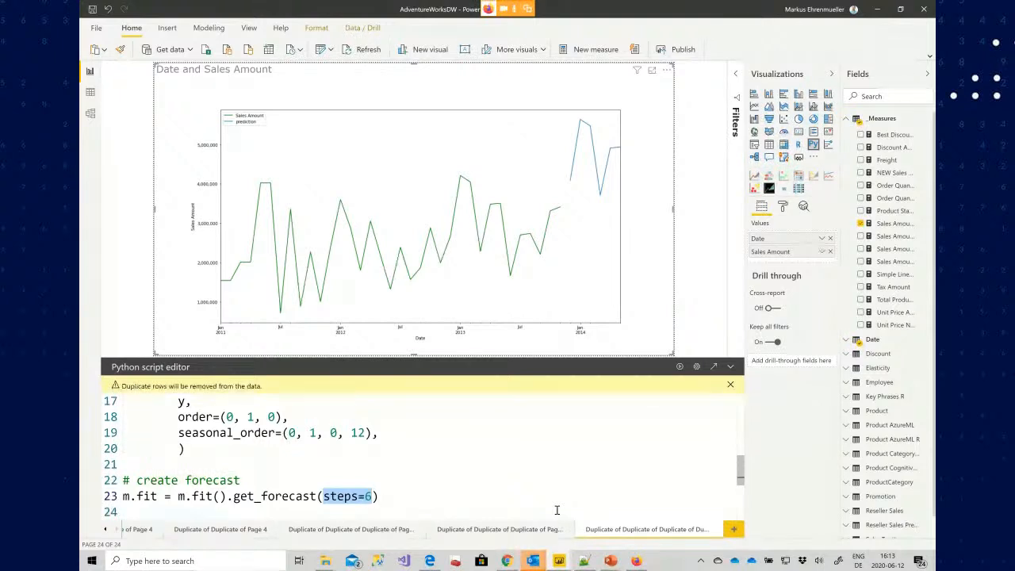
key("Down")
key("Down")
key("Down")
key("Down")
key("Down")
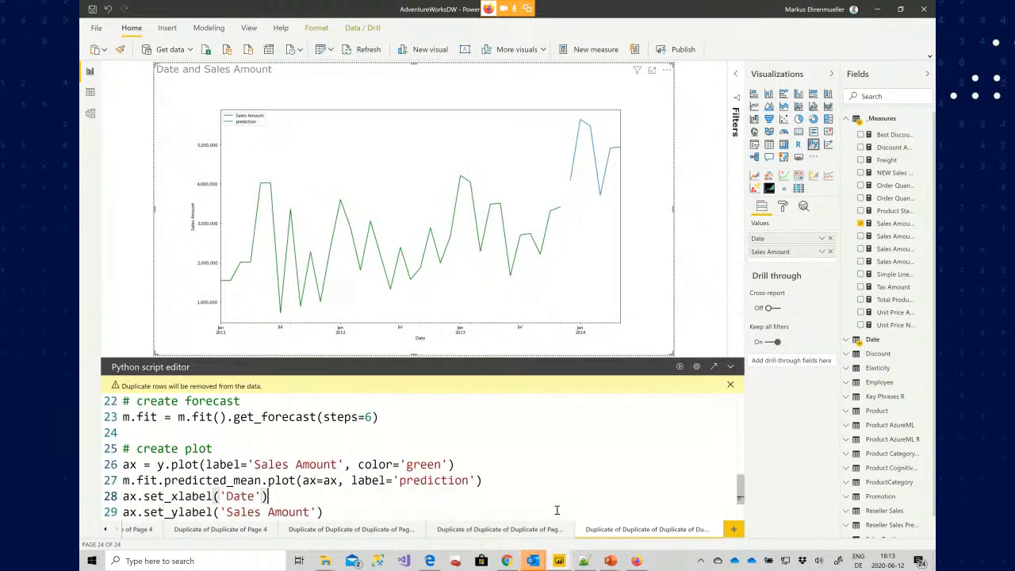
Examine the plot code for actual sales, predicted mean, axis labels and legend
left_click_drag(158, 465, 510, 463)
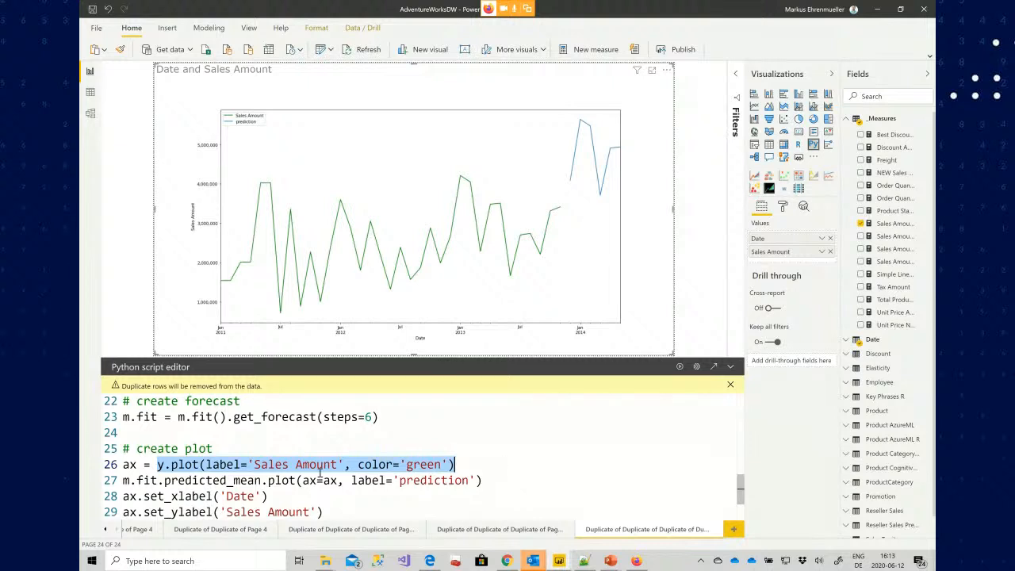
left_click_drag(124, 480, 261, 480)
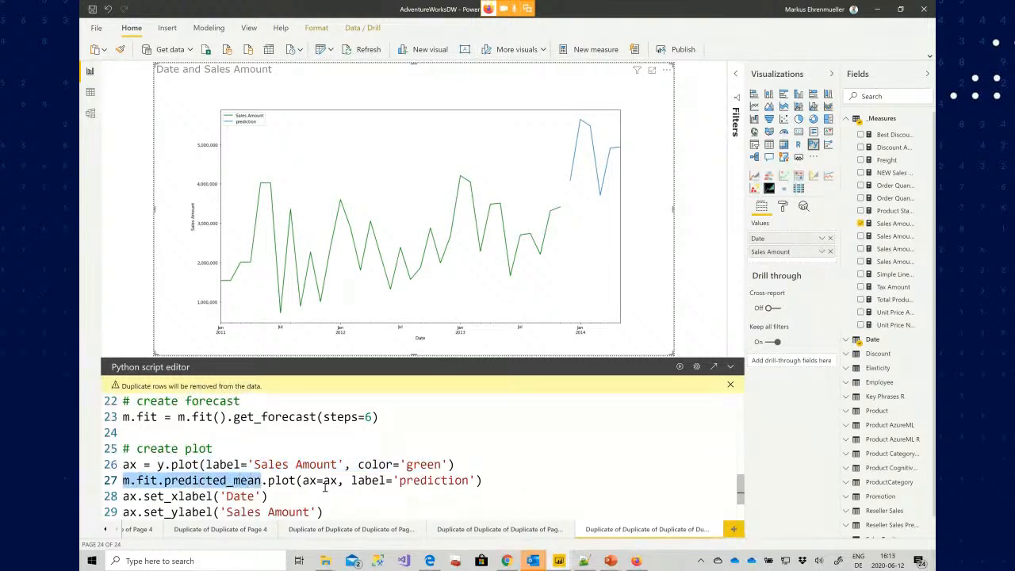
left_click_drag(352, 480, 503, 478)
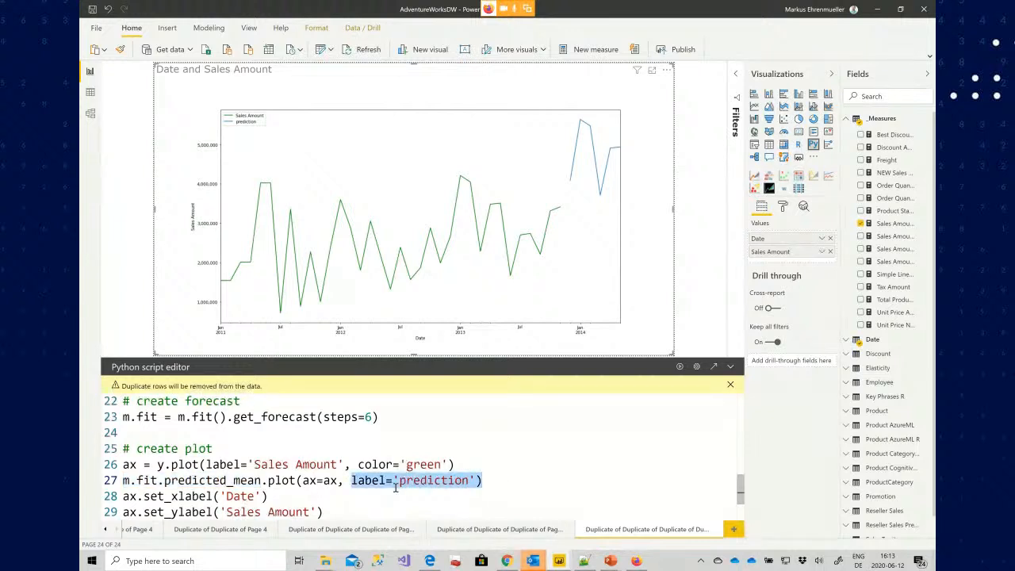
scroll(395, 488, "down", 1)
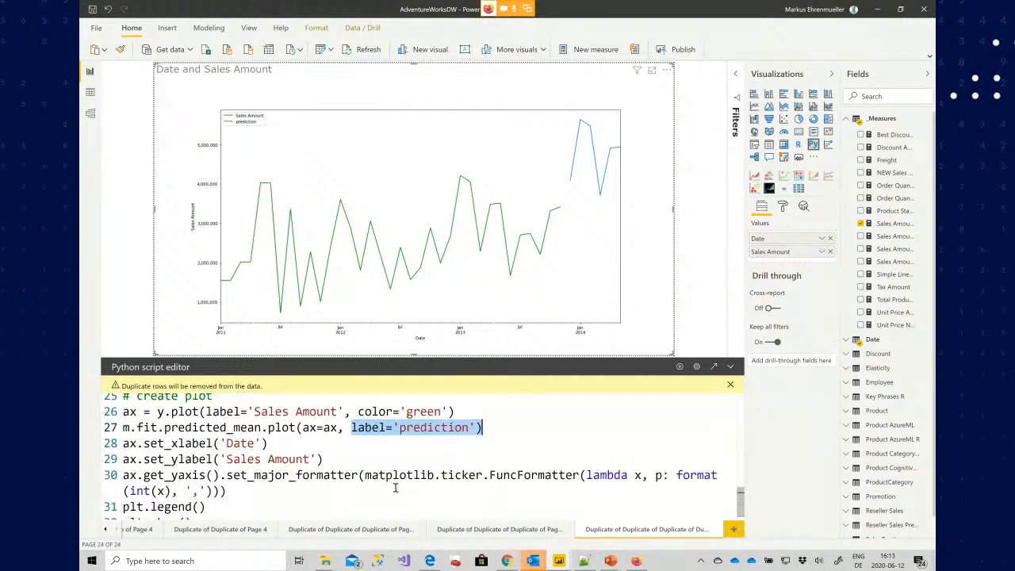
left_click(158, 411)
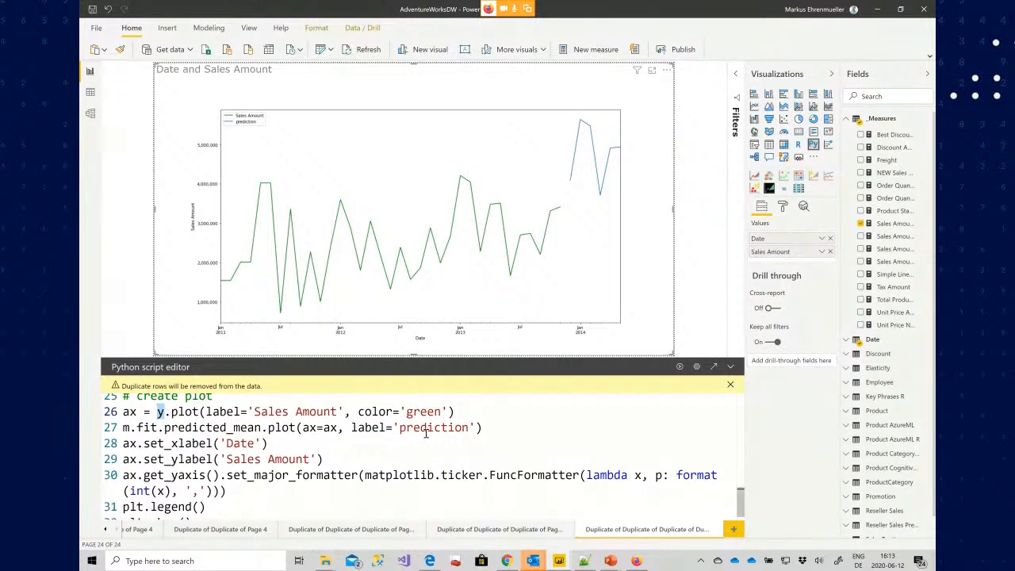
left_click_drag(225, 442, 309, 474)
scroll(309, 474, "down", 1)
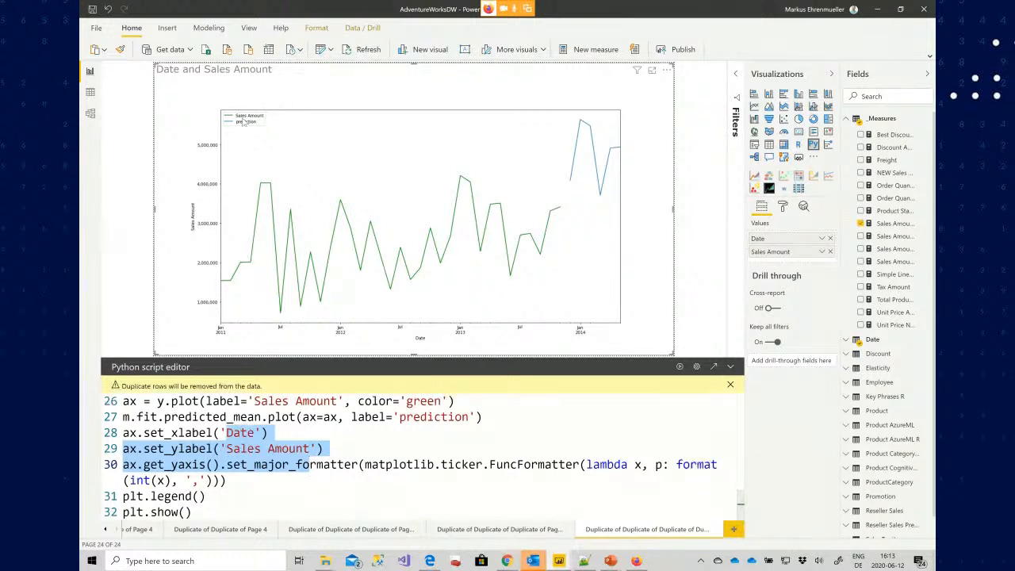
left_click(204, 508)
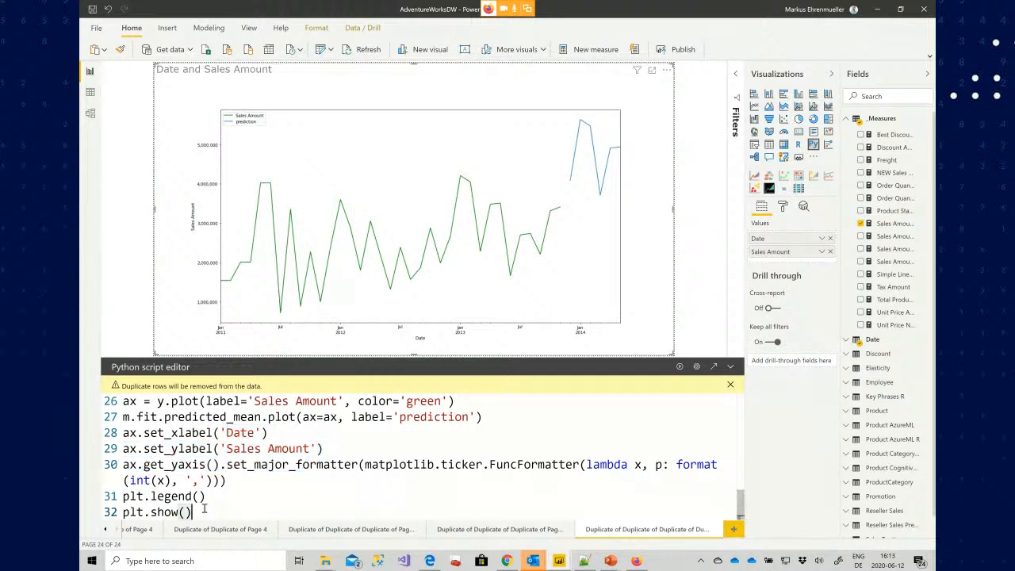
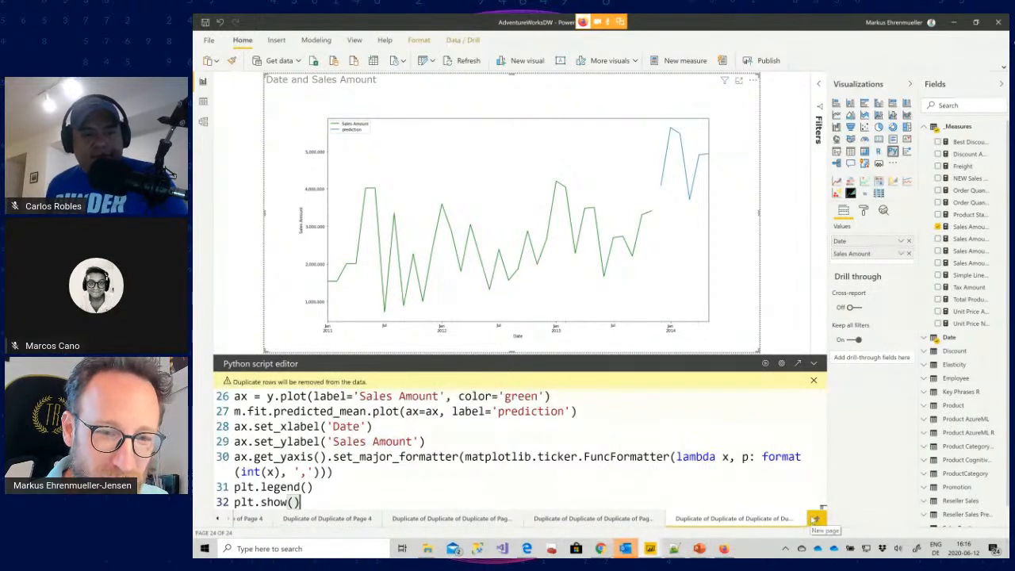
Switch to the R ARIMA report page and select its Date and Sales Amount visual to show the R script
left_click(619, 519)
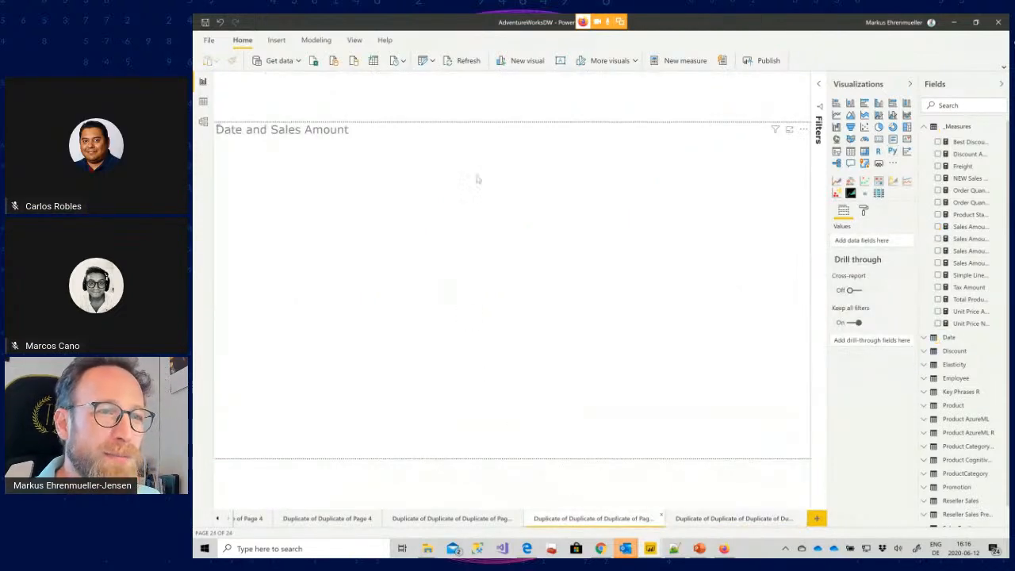
left_click(510, 196)
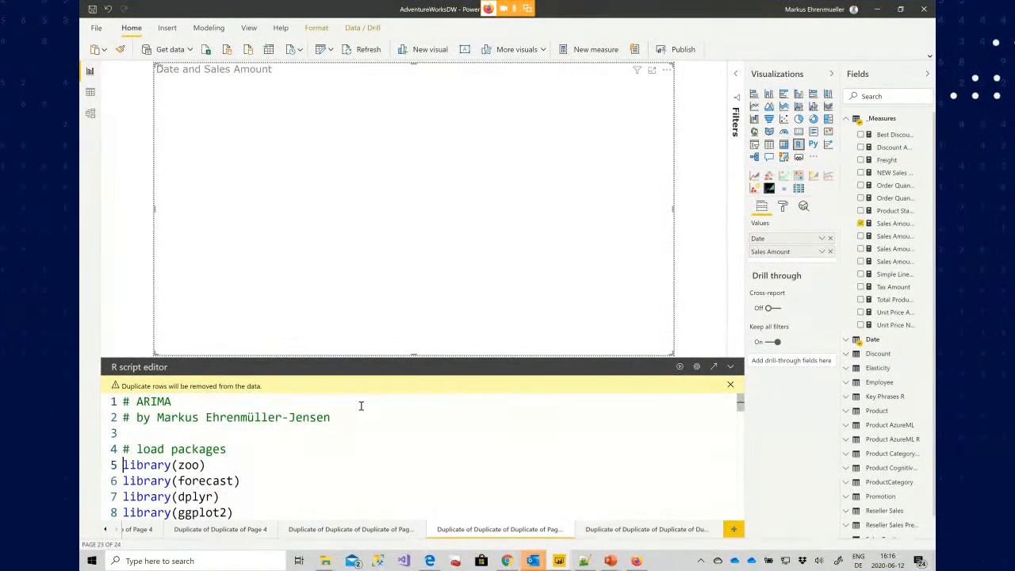
key("Up")
key("End")
key("Down")
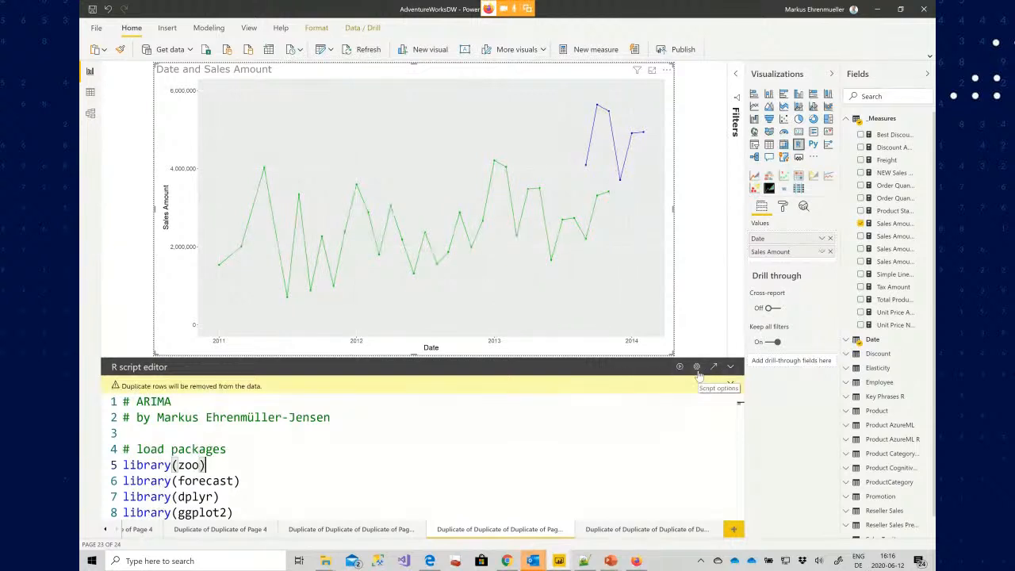
Review the R scripting options, checking the detected R home directory and the detected R IDE lists
left_click(94, 27)
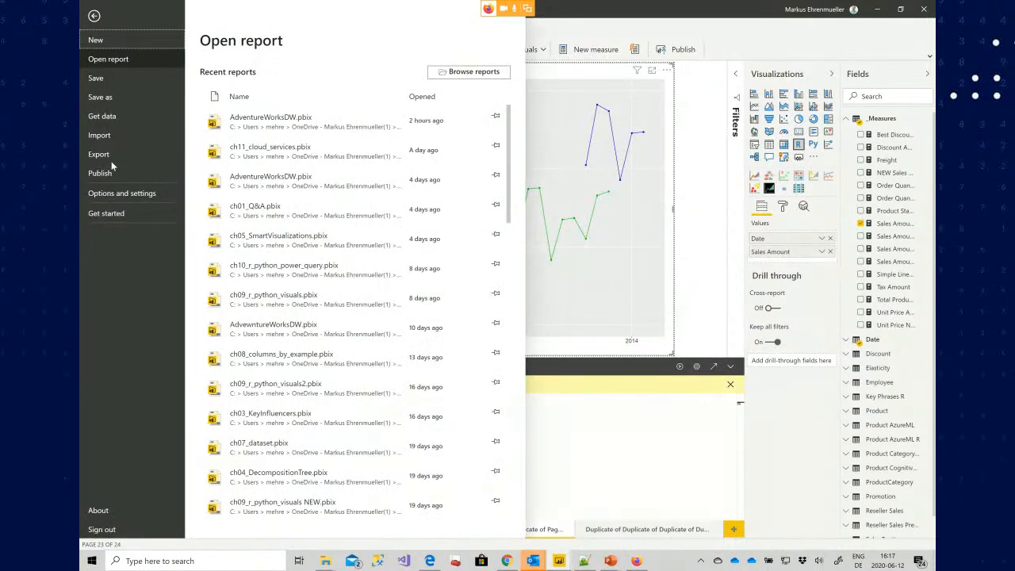
left_click(111, 193)
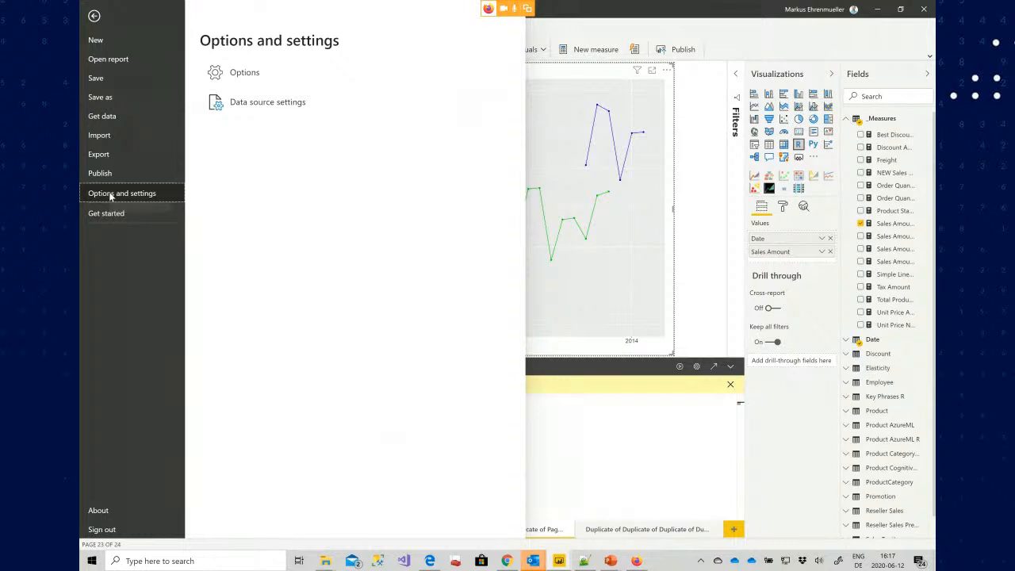
key("Escape")
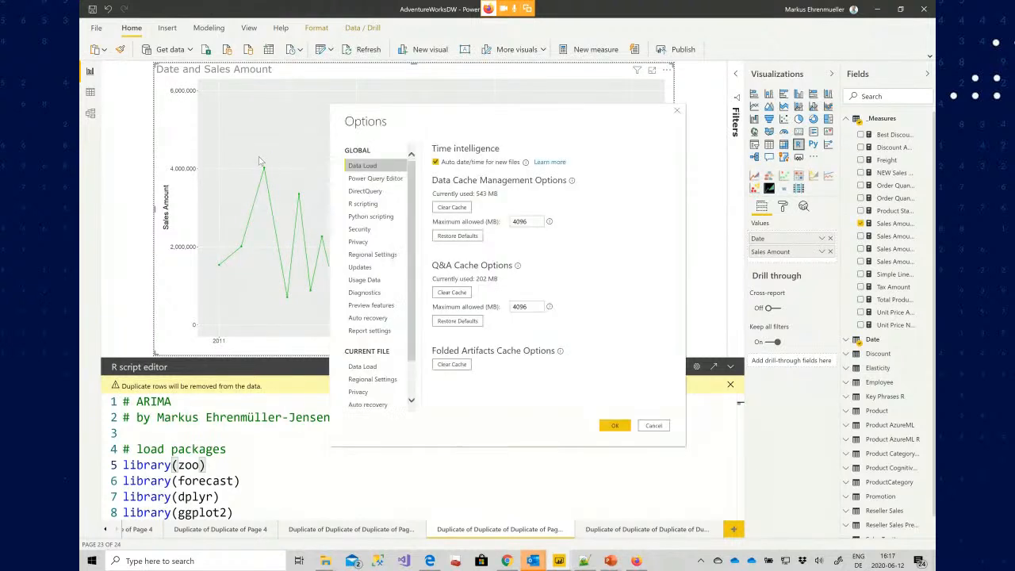
left_click(363, 204)
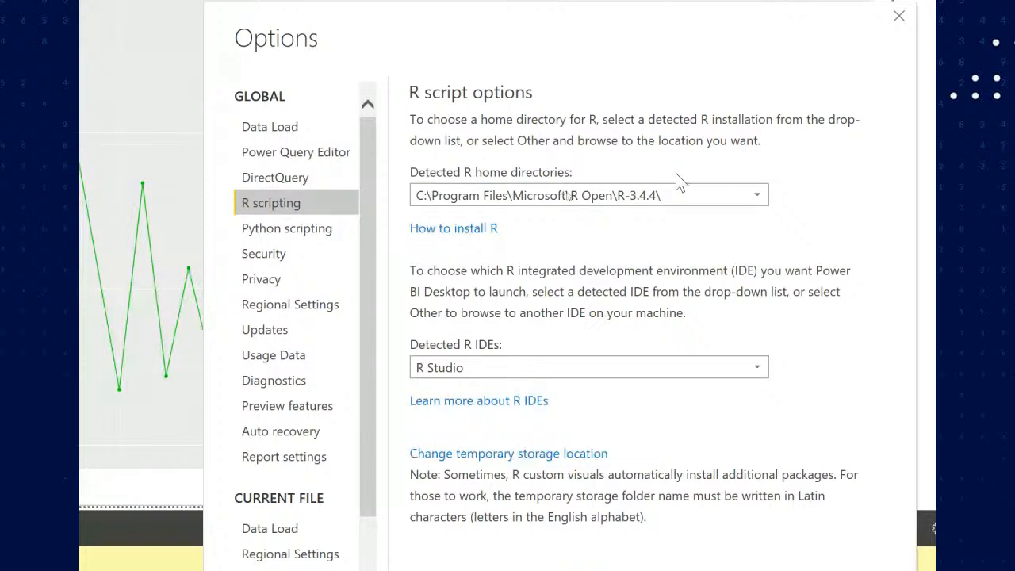
left_click(689, 204)
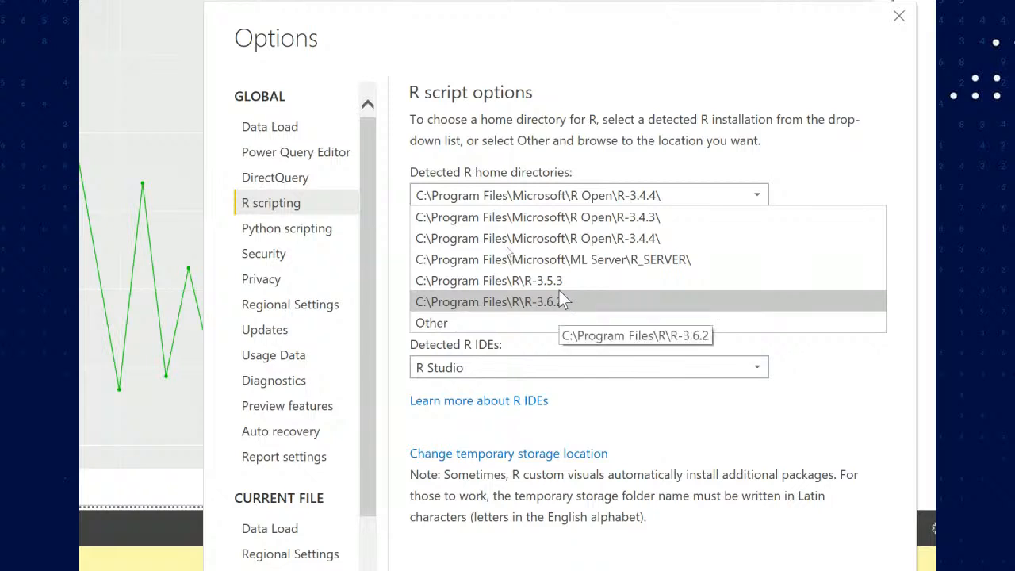
left_click(626, 150)
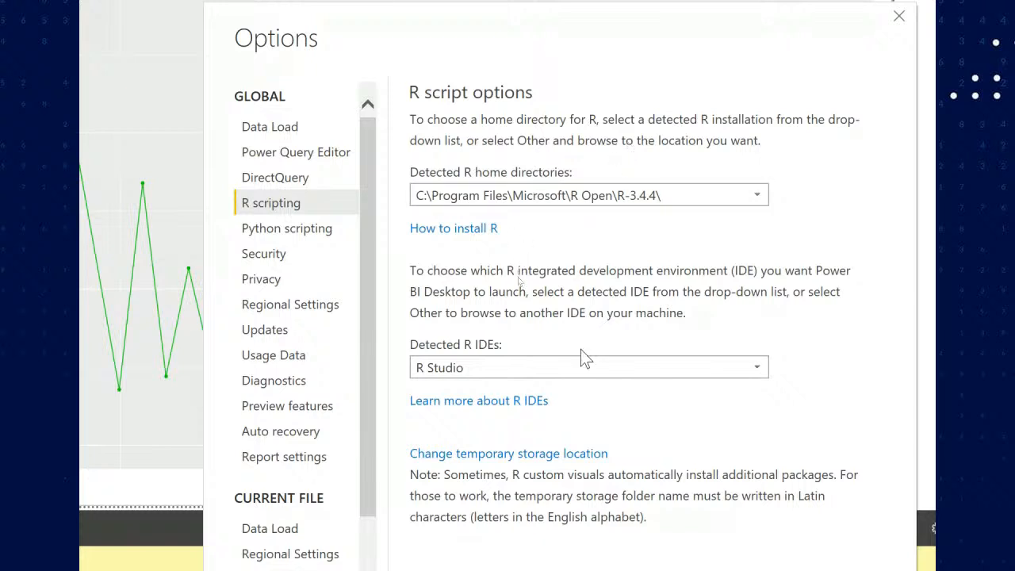
left_click(623, 373)
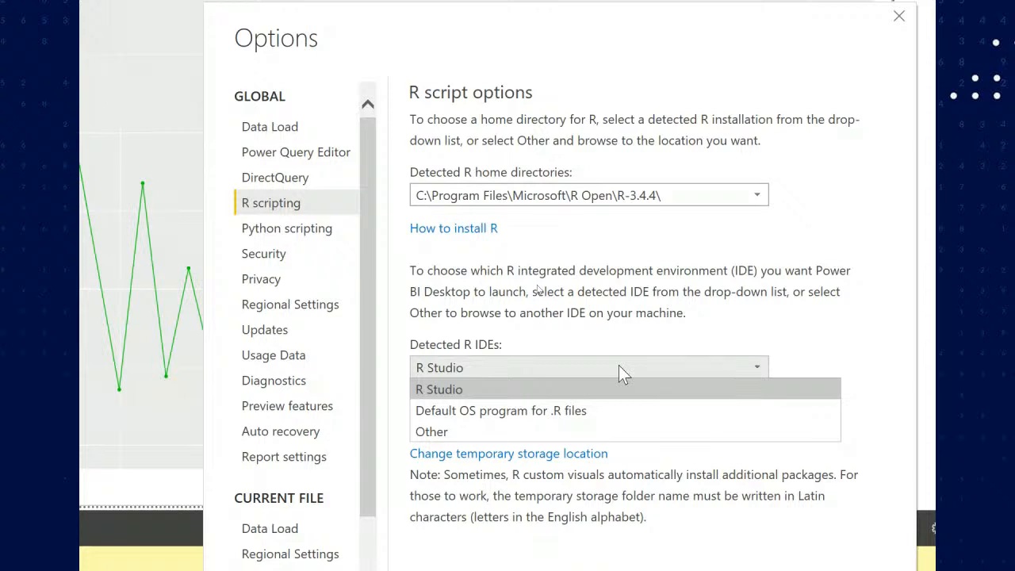
left_click(621, 318)
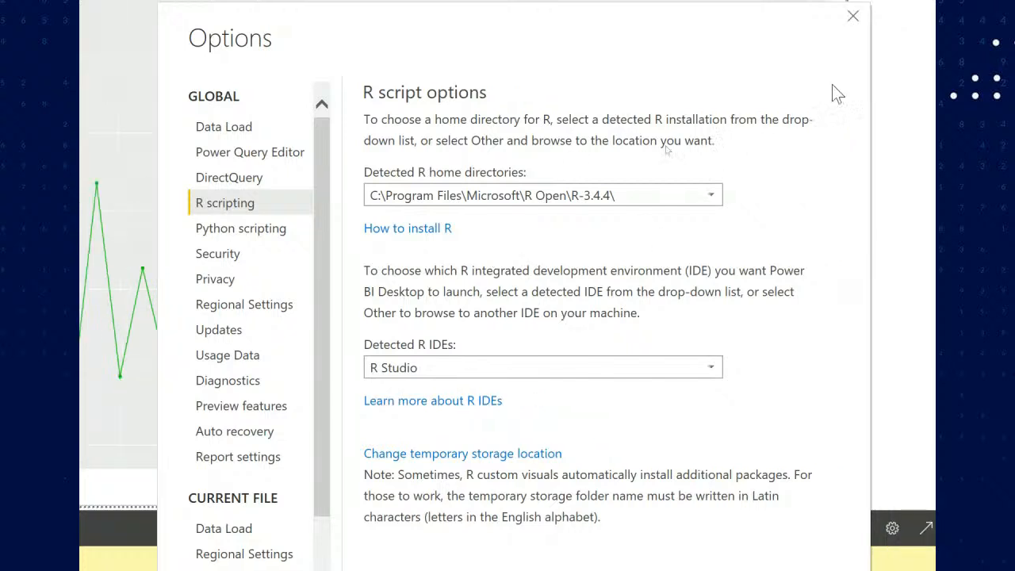
left_click(820, 62)
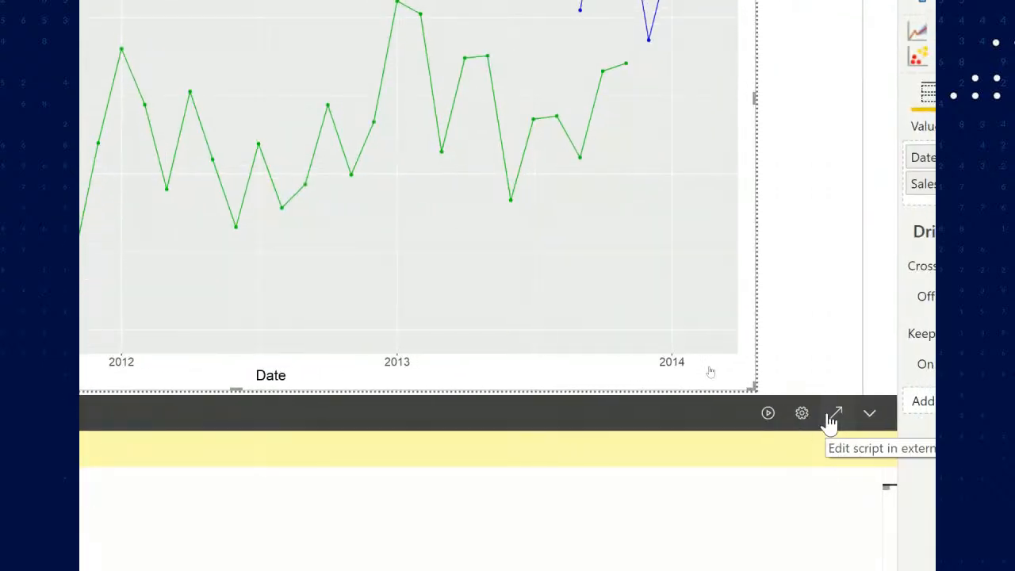
Open the R visual's script in the external IDE, RStudio
left_click(830, 422)
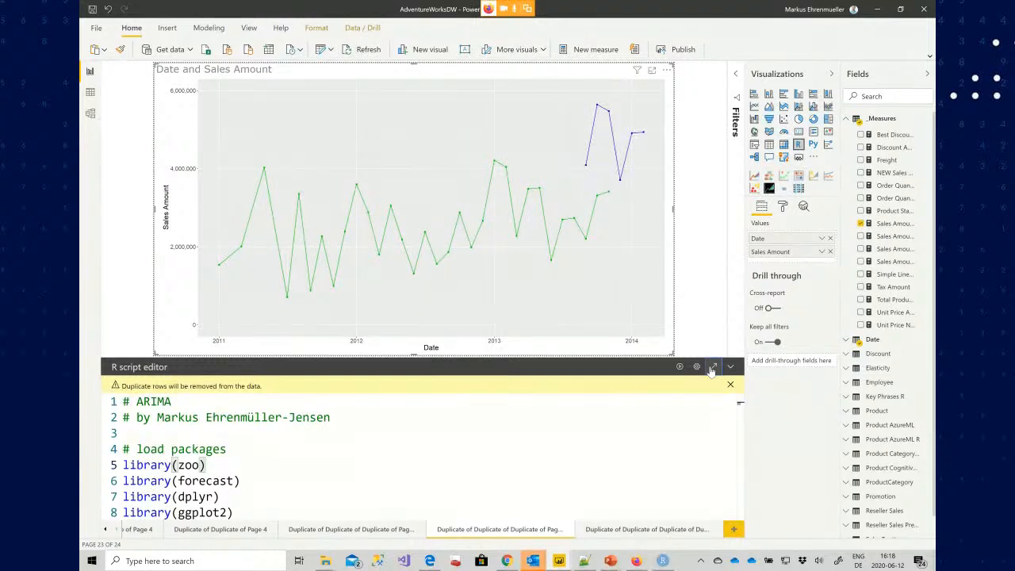
left_click(664, 561)
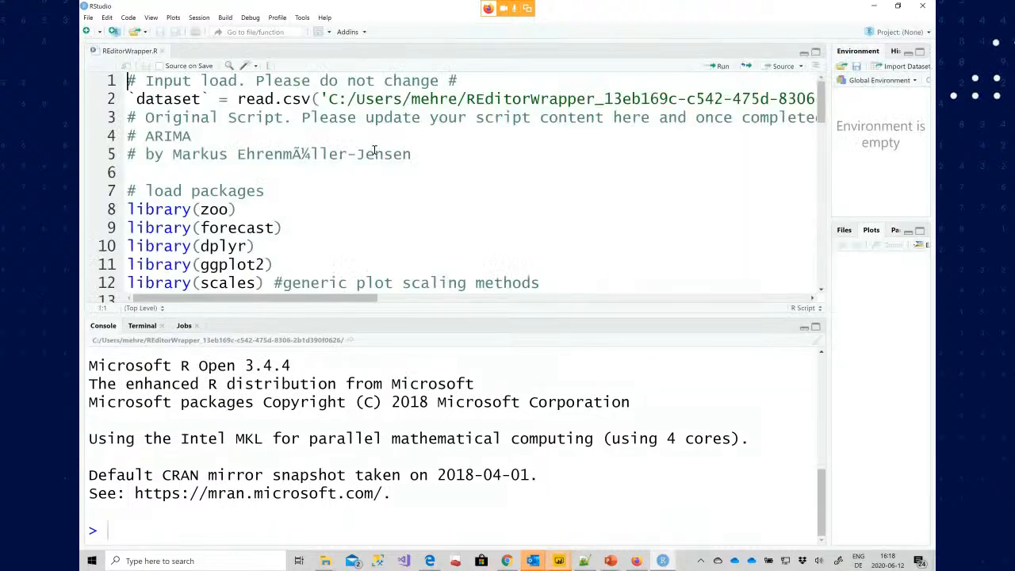
key("alt+Tab")
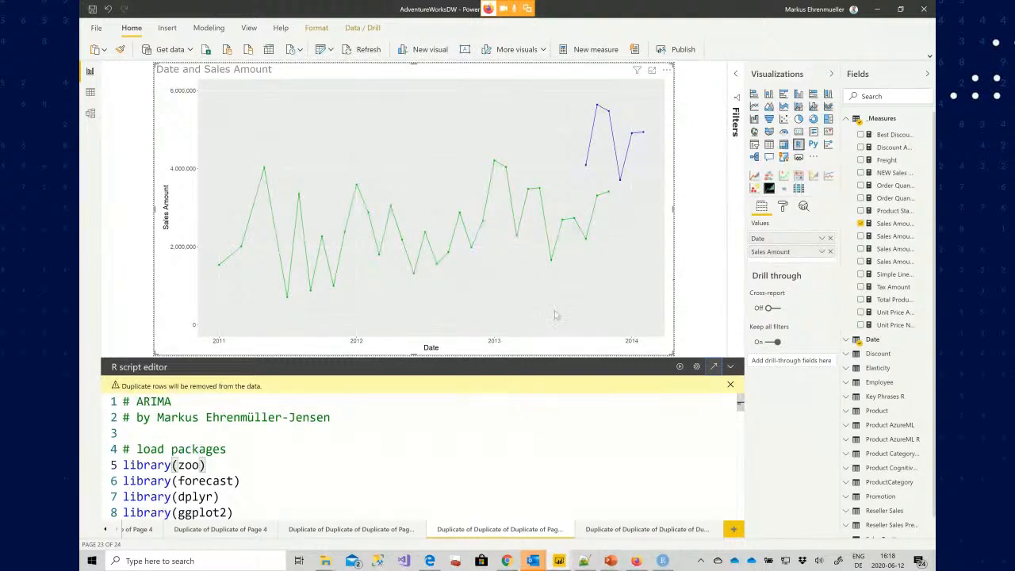
left_click(436, 422)
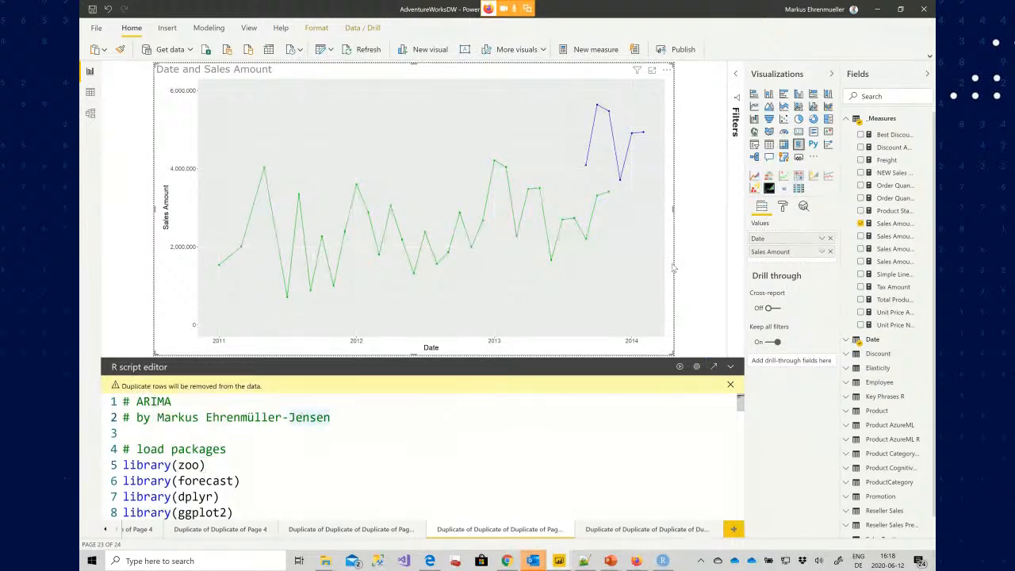
key("alt+Tab")
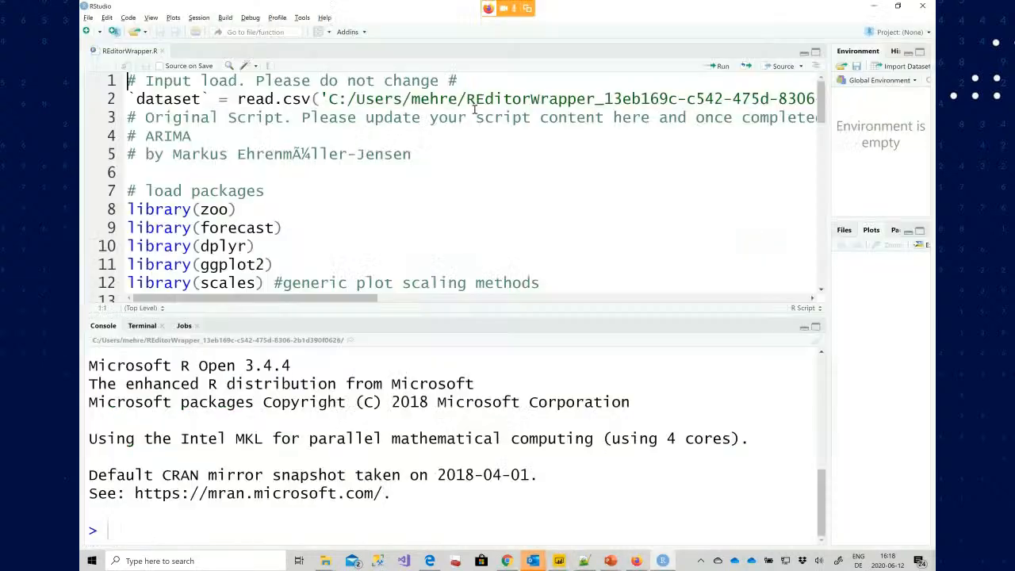
Examine the read.csv line that loads the dataset from the temporary CSV file
left_click(241, 98)
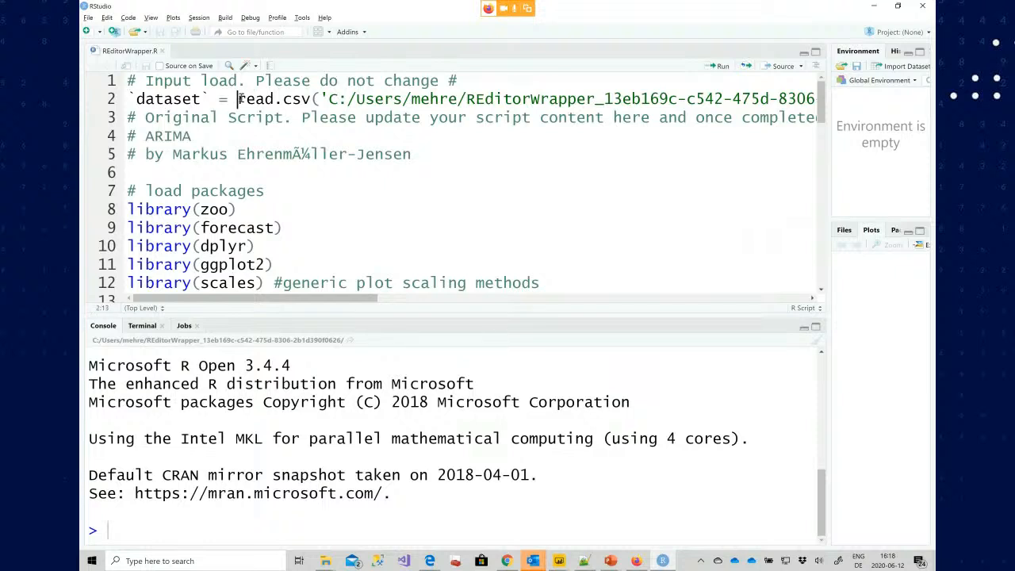
left_click(330, 98)
left_click(468, 100)
key("End")
key("Left")
key("Left")
key("Left")
key("Left")
key("Left")
key("Left")
key("Left")
key("Left")
key("Left")
key("Left")
key("Left")
key("Left")
key("Left")
key("Left")
key("Left")
key("Left")
key("Left")
key("Left")
key("Left")
key("Left")
key("Left")
key("Left")
key("Left")
key("Left")
key("Left")
key("Left")
key("Left")
key("Left")
key("Left")
key("Left")
key("Left")
key("Left")
key("Left")
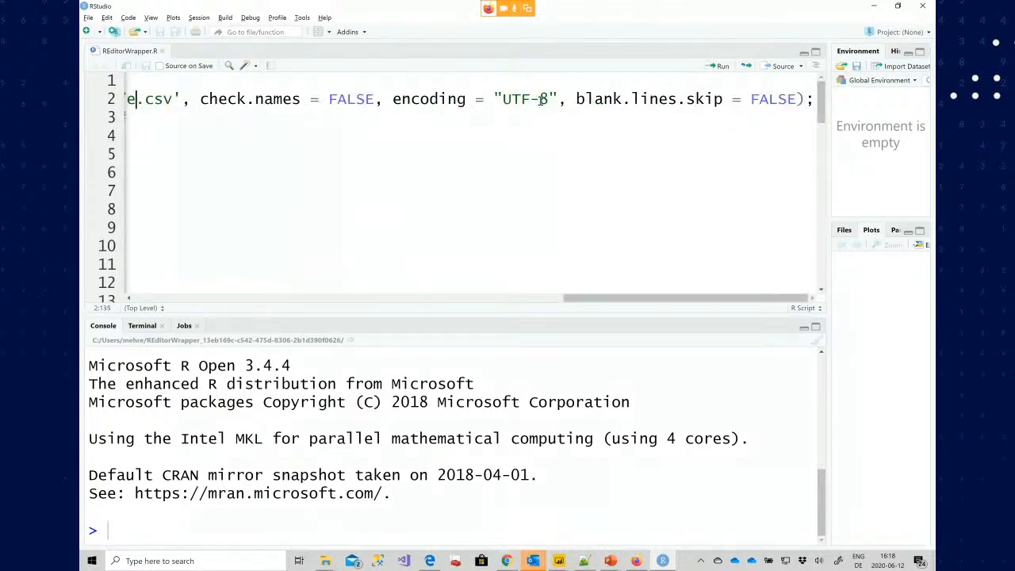
key("Left")
key("Left")
key("Left")
key("Left")
key("Left")
key("Left")
key("Left")
key("Left")
key("Left")
key("Left")
key("Left")
key("Left")
key("Left")
key("Left")
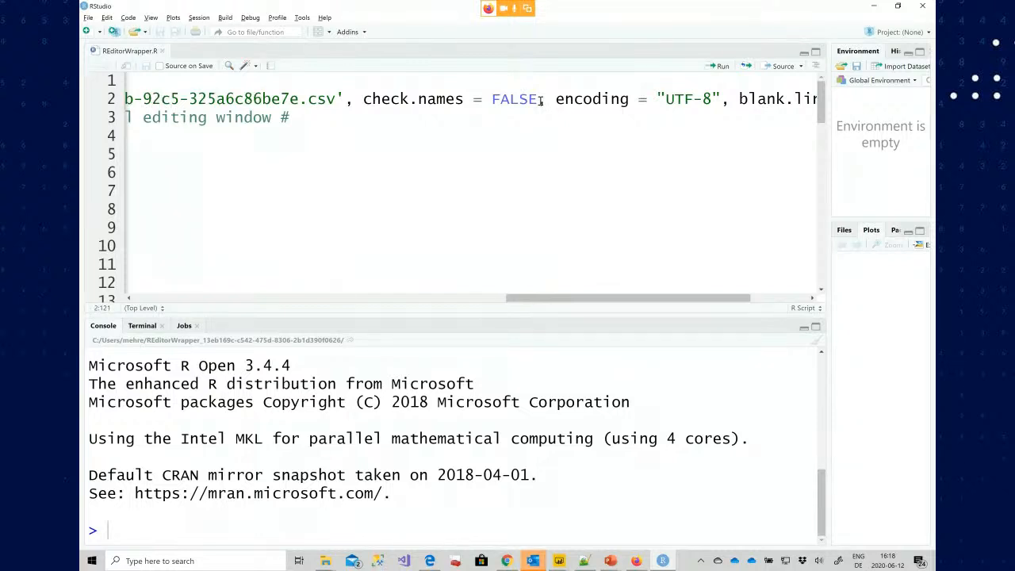
Run the first three script lines to load the dataset into the R session
key("Home")
key("shift+Down")
key("shift+Down")
key("shift+Down")
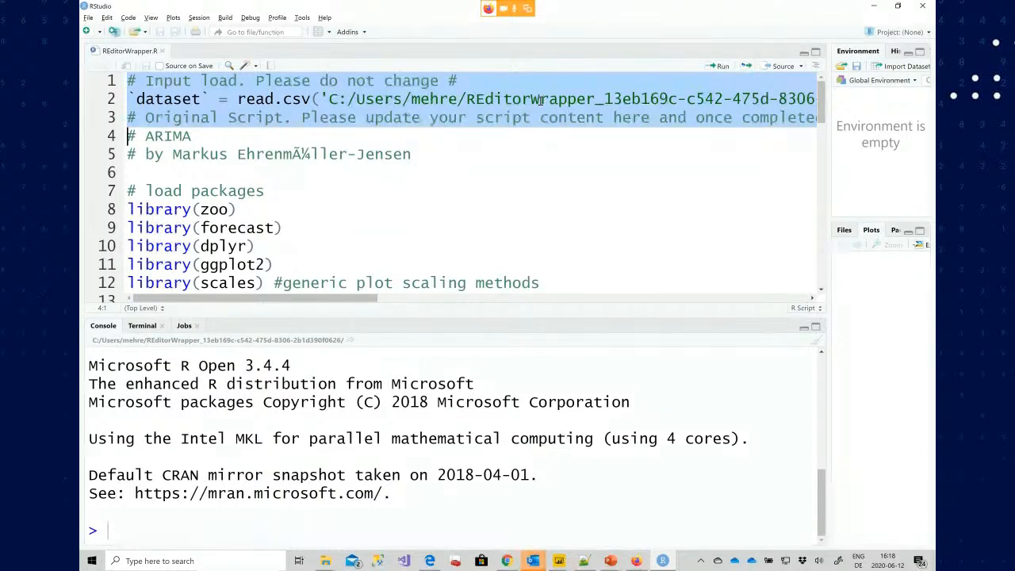
key("Up")
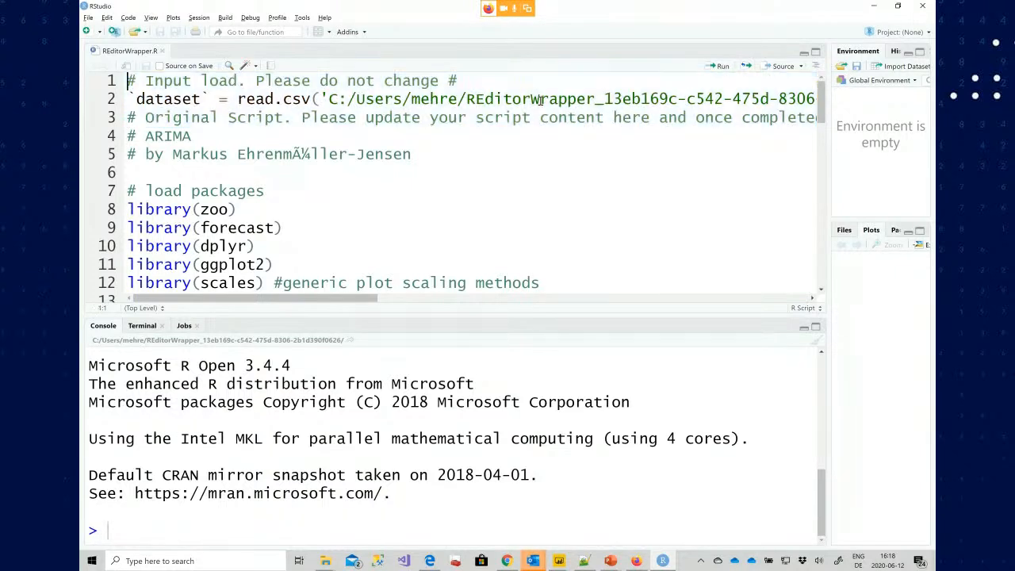
key("shift+Down")
key("shift+Down")
key("shift+Down")
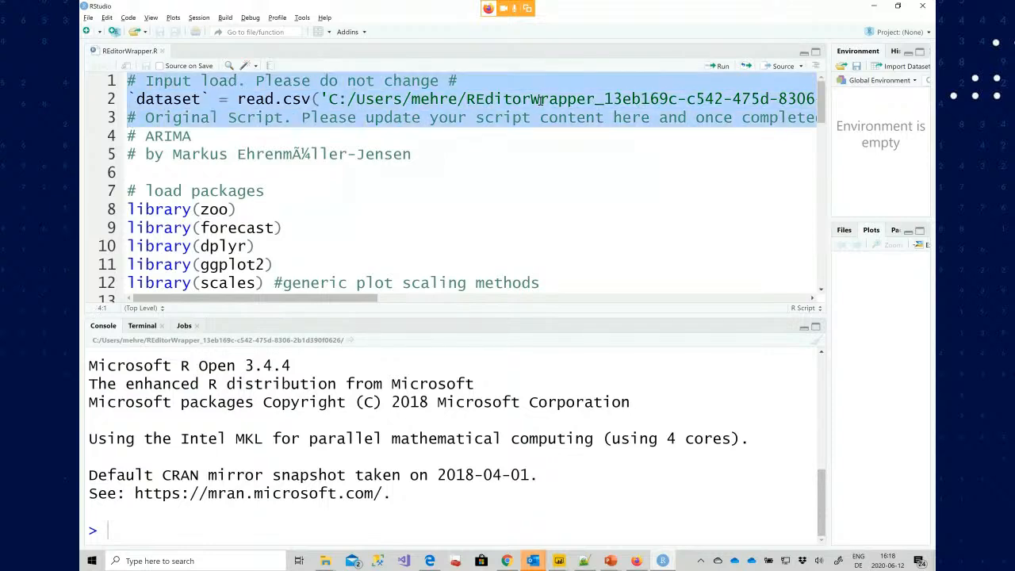
key("ctrl+Return")
key("Up")
key("Up")
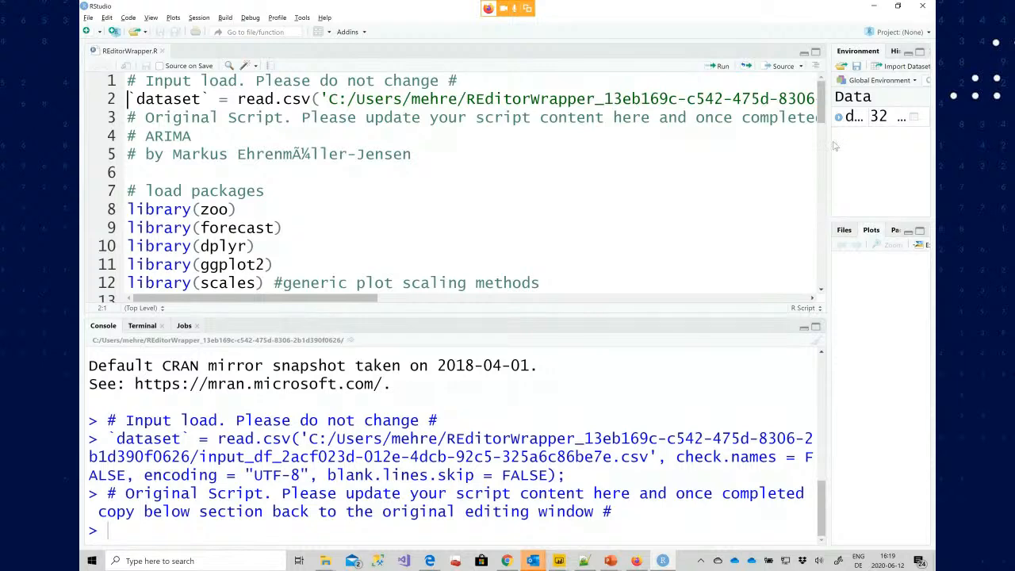
Widen the environment pane and open the dataset in the data viewer, then return to the script
left_click_drag(827, 145, 620, 137)
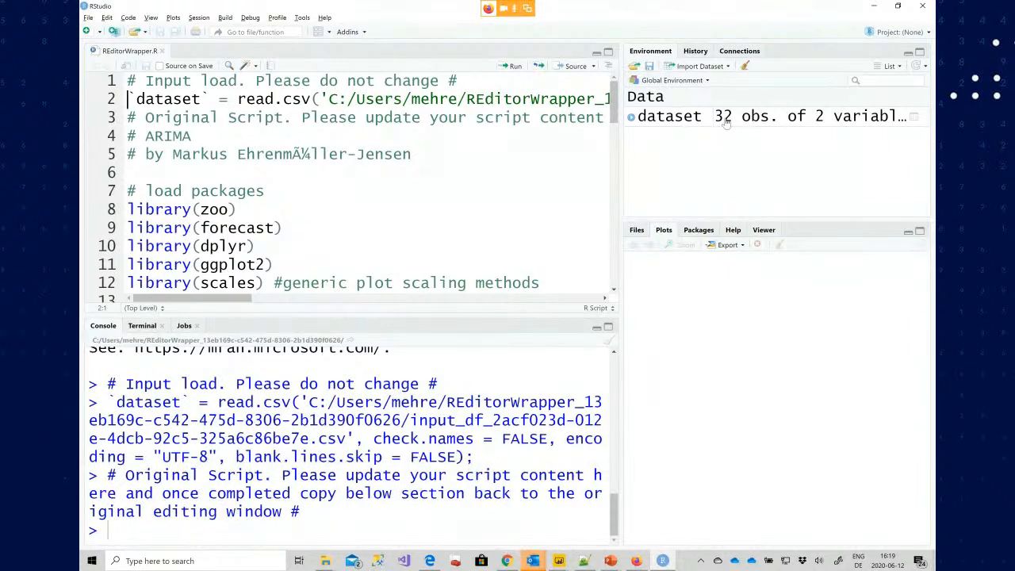
left_click(687, 118)
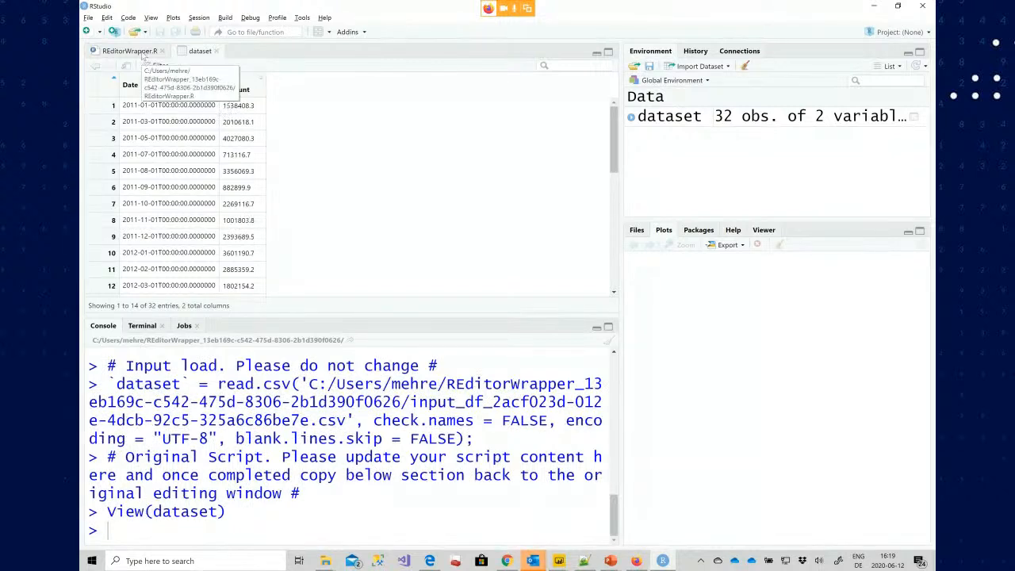
left_click(130, 51)
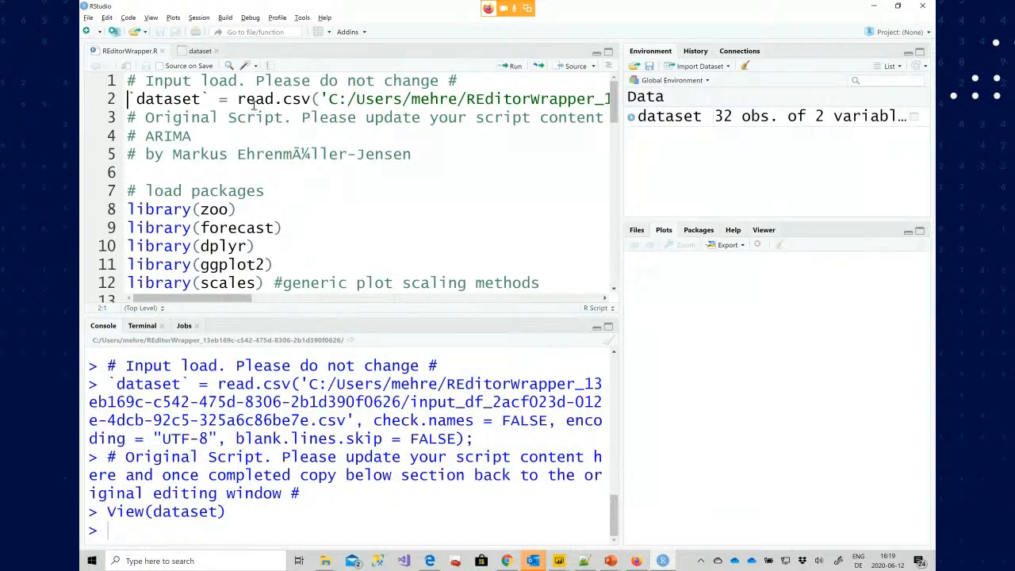
Select the entire ARIMA script and run it to generate the forecast plot
left_click(266, 80)
key("Home")
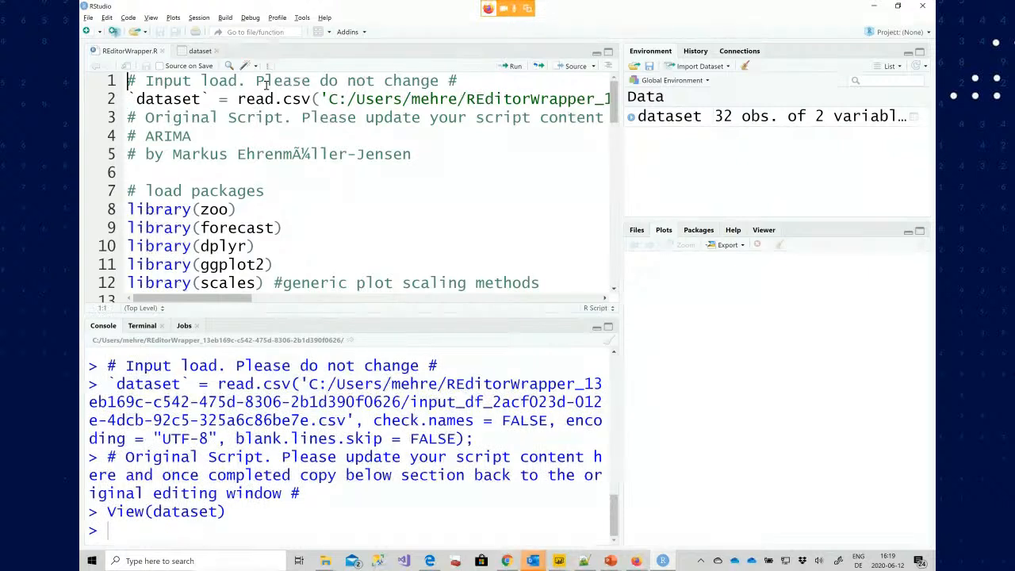
key("shift+Down")
key("shift+Down")
key("shift+Down")
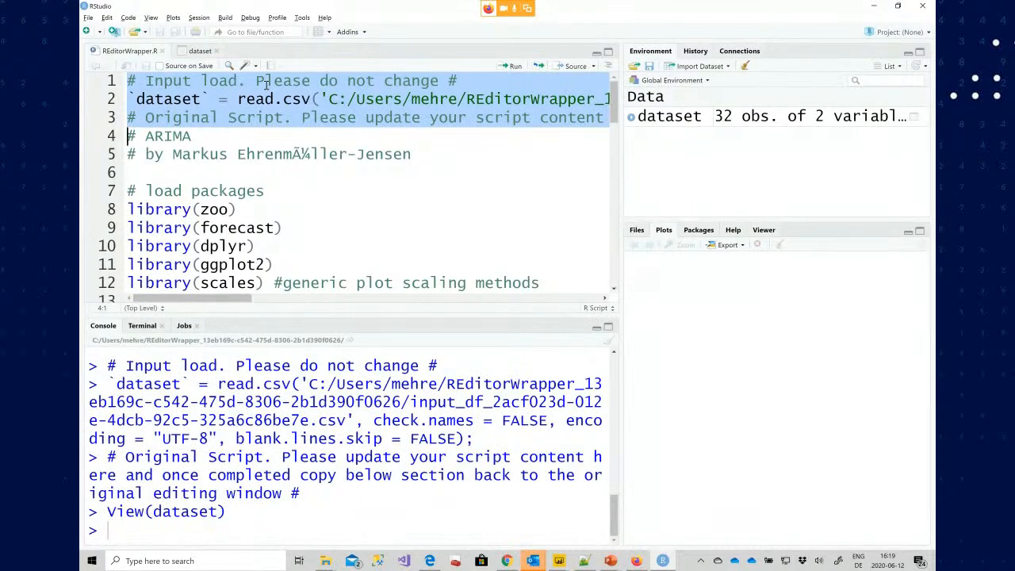
key("Down")
key("Down")
key("Down")
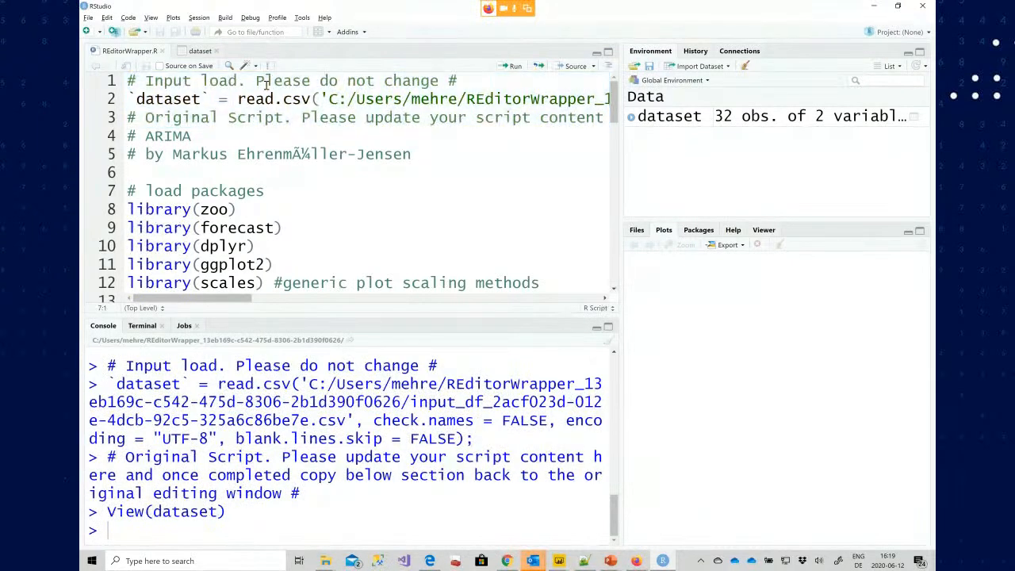
key("ctrl+a")
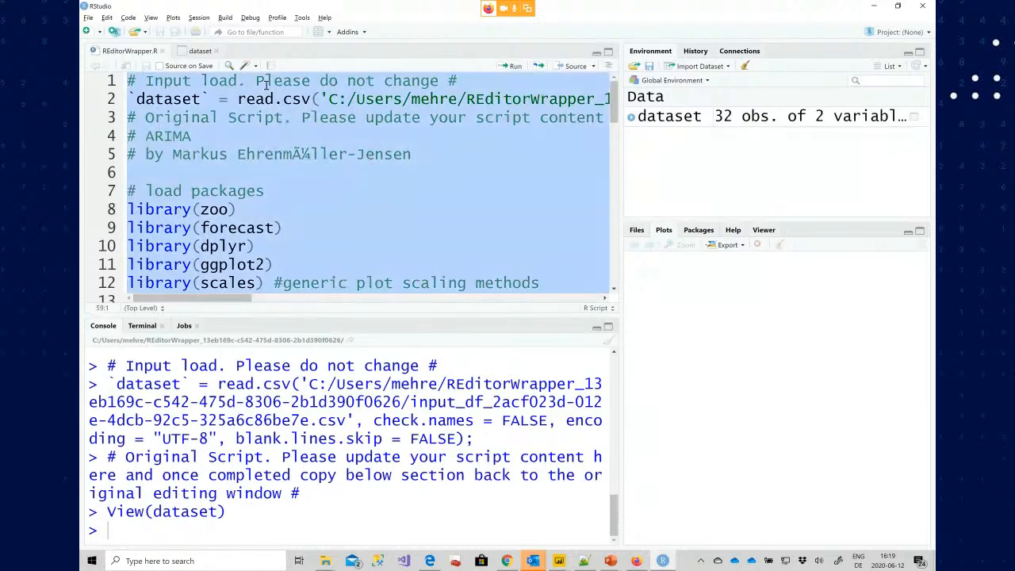
left_click(512, 66)
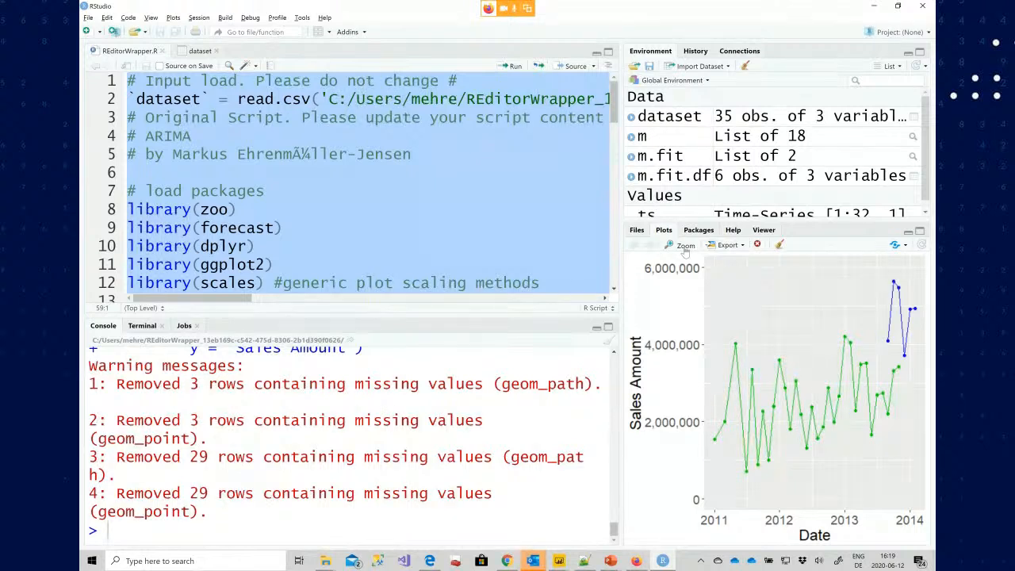
Open the forecast plot in a zoom window and maximize it
left_click(683, 246)
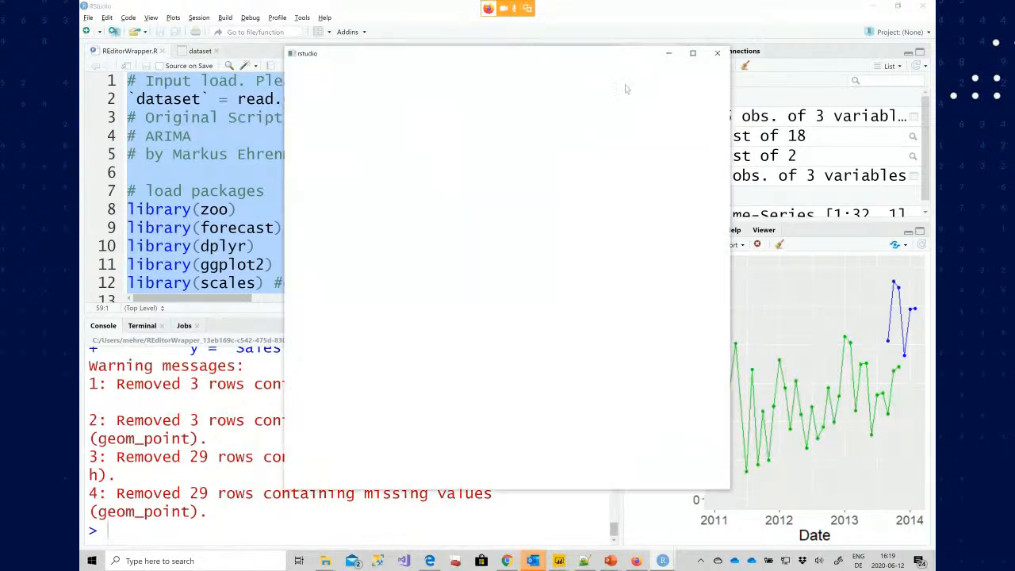
left_click(693, 53)
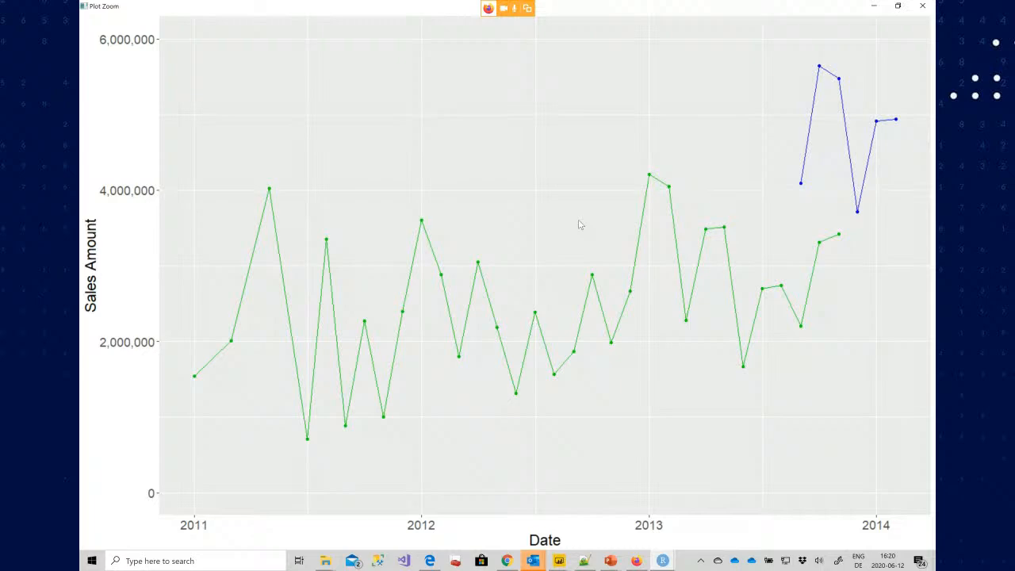
Switch back to Power BI, select the Python ARIMA visual on the last page and open its script in the external IDE
key("alt+Tab")
key("alt+Tab")
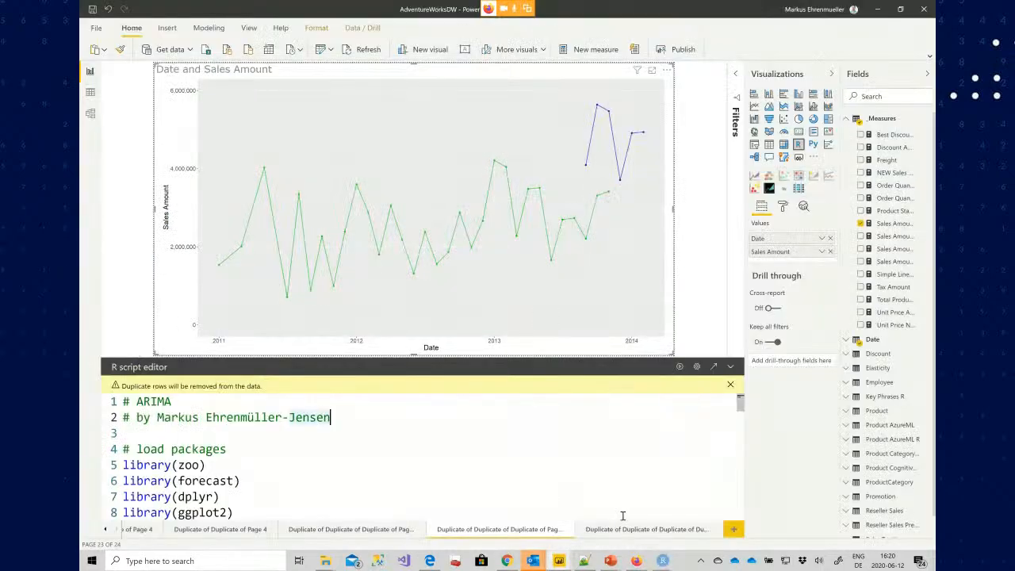
left_click(639, 529)
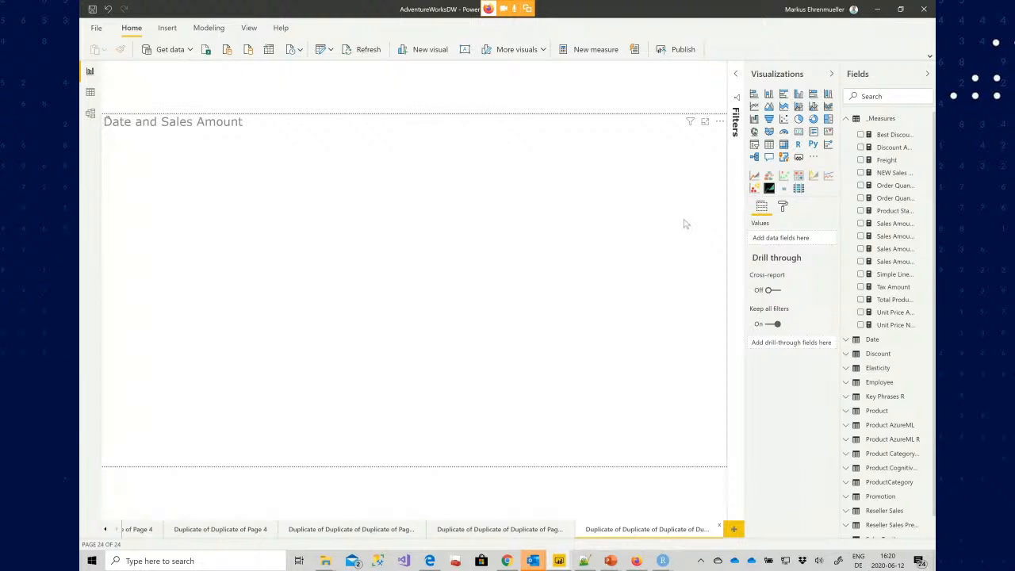
left_click(615, 215)
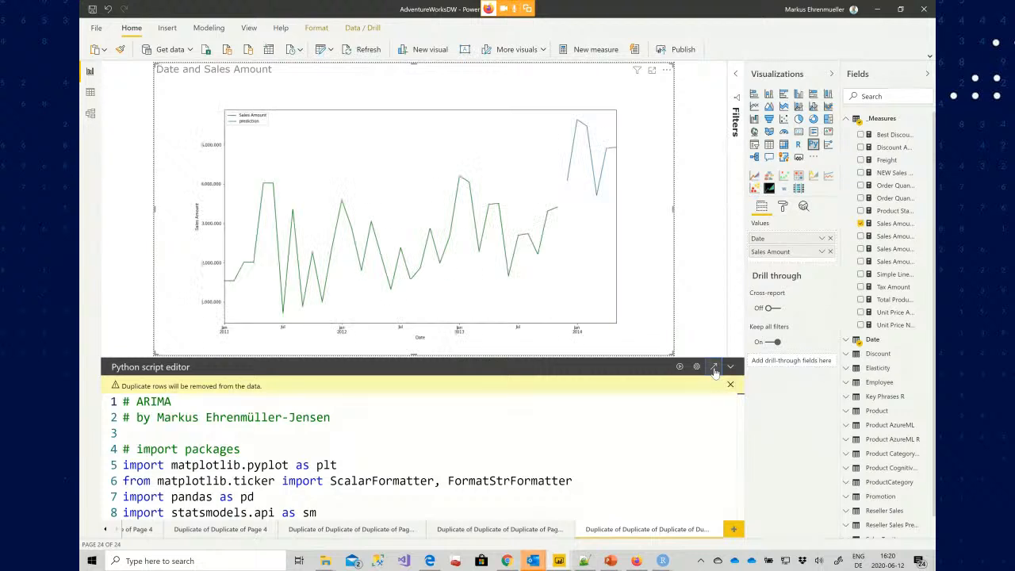
left_click(714, 369)
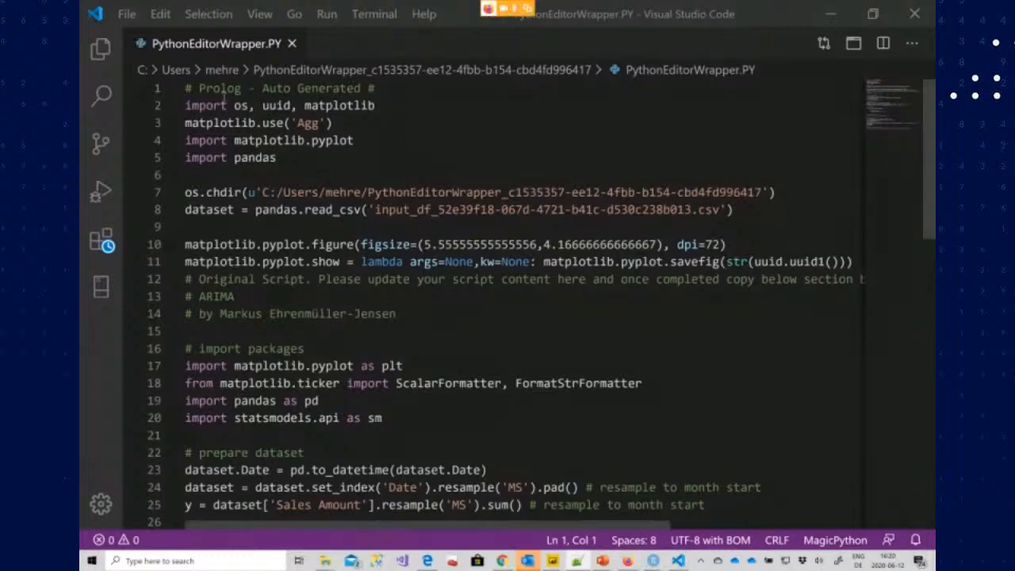
Examine the auto-generated prolog and epilog code surrounding the original ARIMA script in the wrapper file
left_click_drag(185, 88, 734, 222)
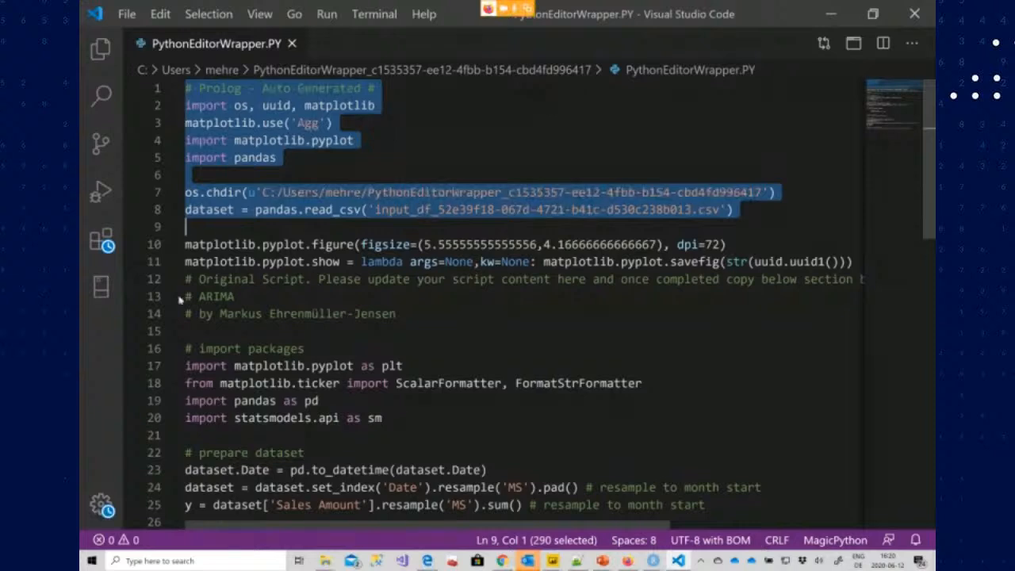
left_click_drag(180, 297, 305, 348)
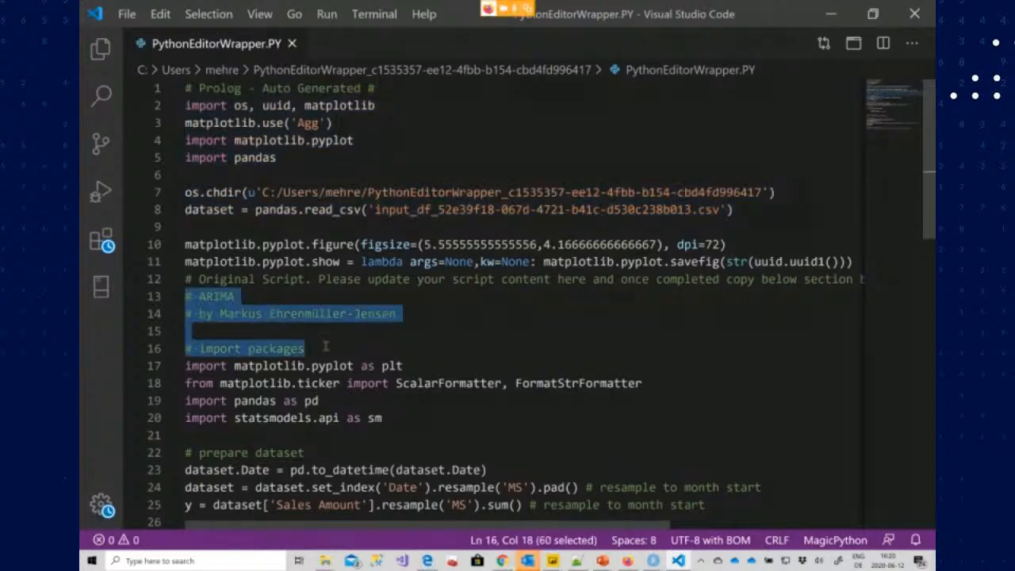
scroll(325, 346, "down", 9)
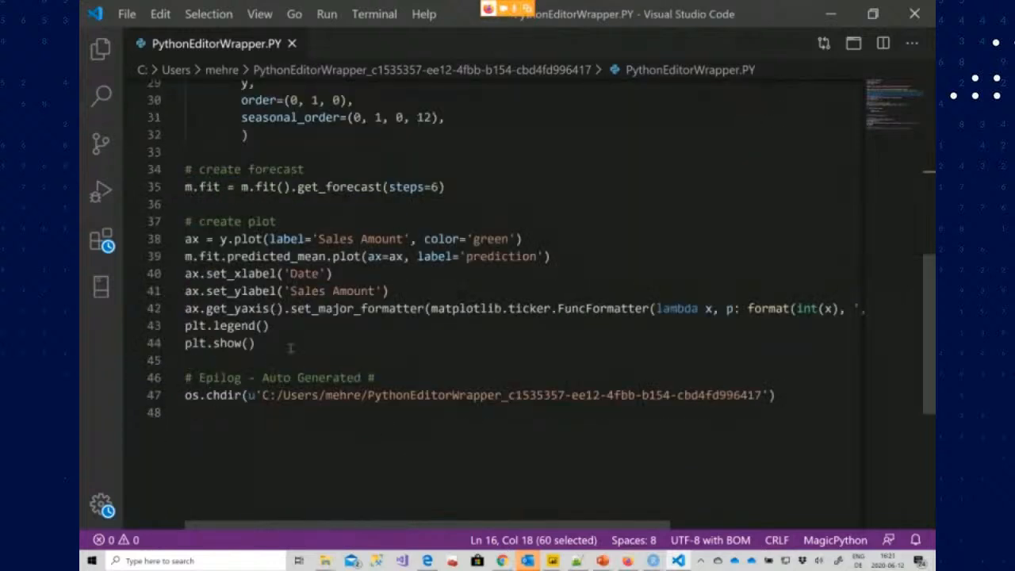
scroll(294, 330, "down", 4)
left_click(279, 323)
scroll(279, 324, "down", 2)
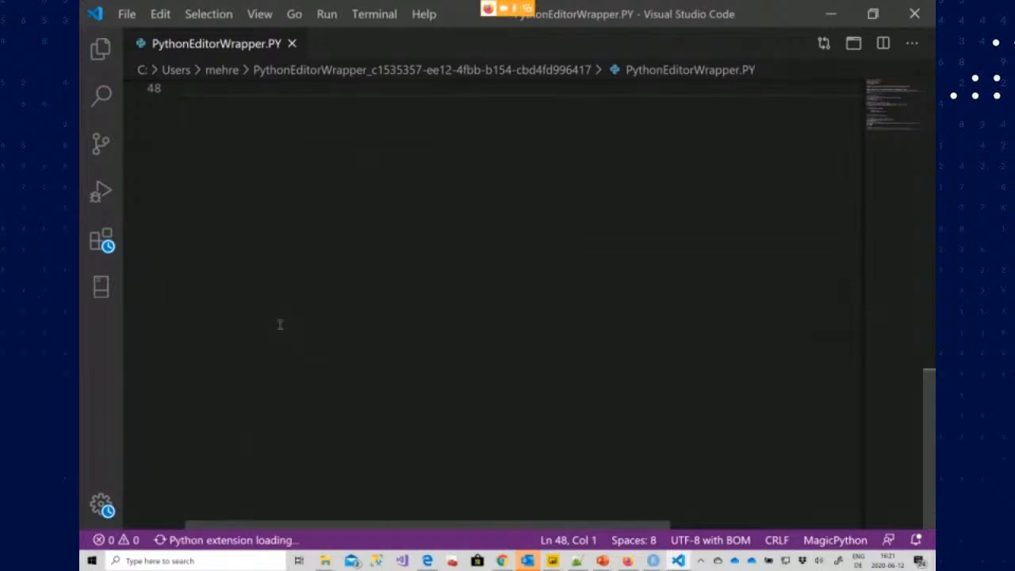
scroll(279, 324, "up", 8)
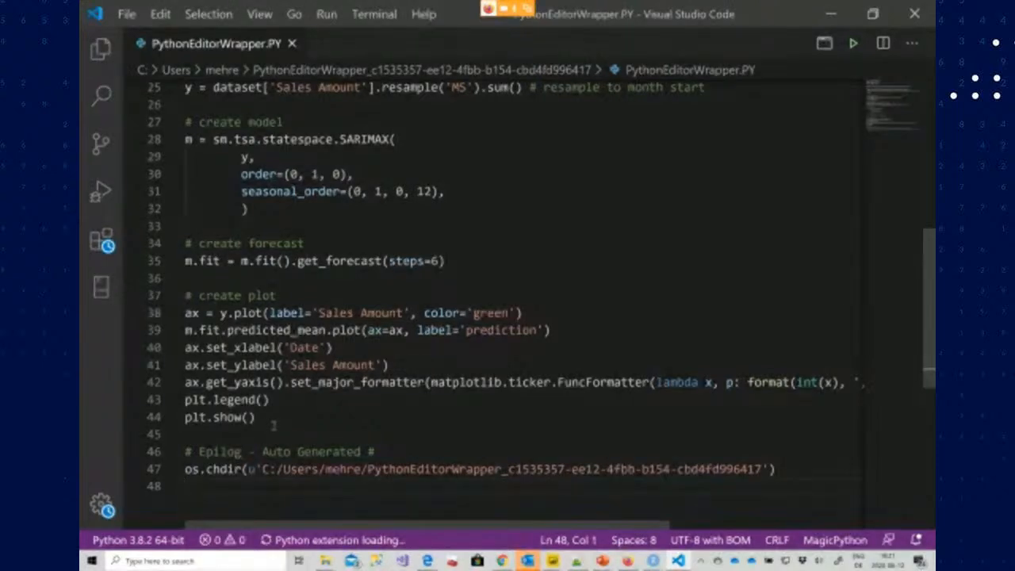
Return to Power BI and add a new blank report page
key("super+Tab")
key("Left")
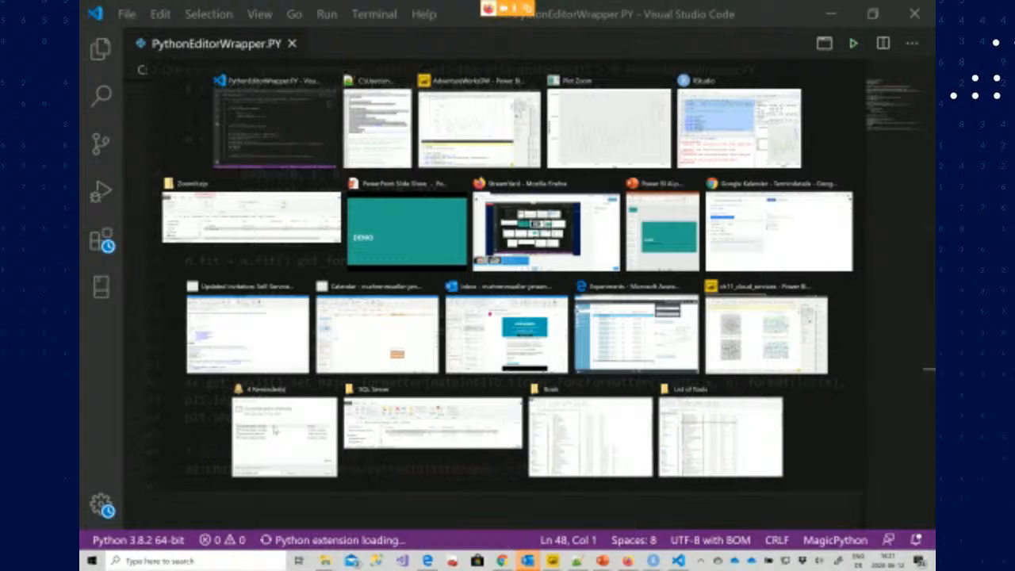
key("Return")
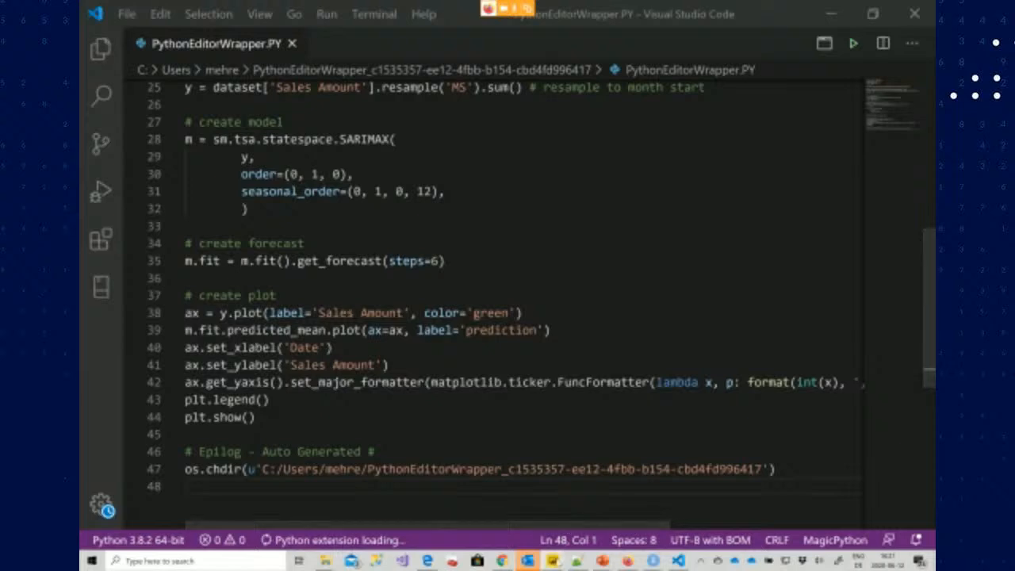
mouse_move(552, 561)
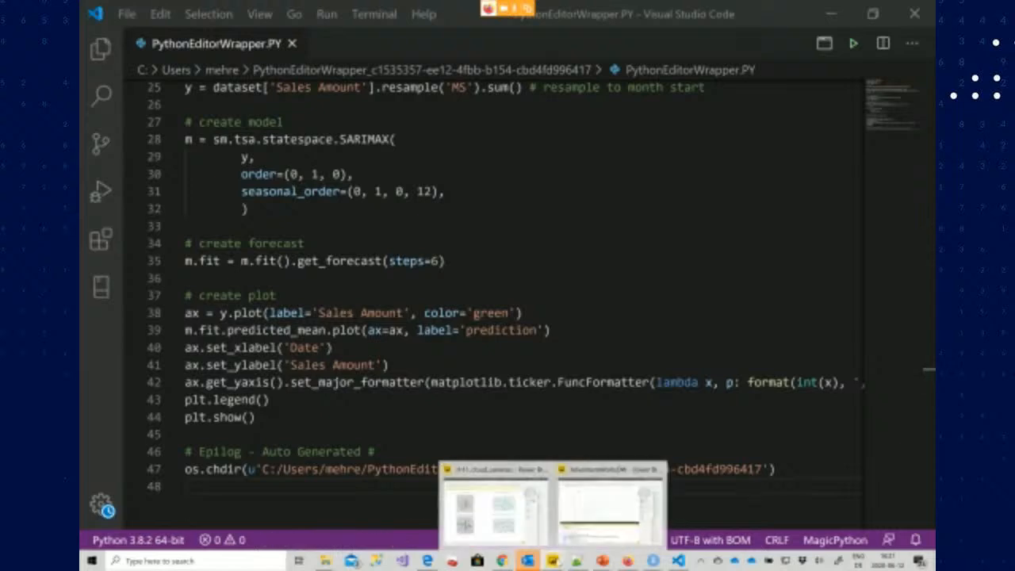
left_click(593, 513)
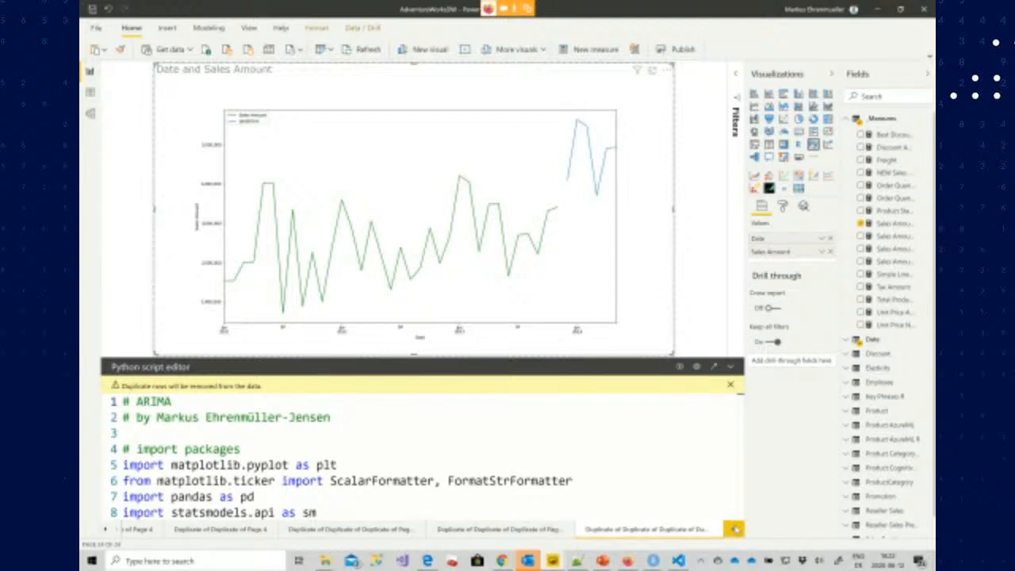
left_click(734, 529)
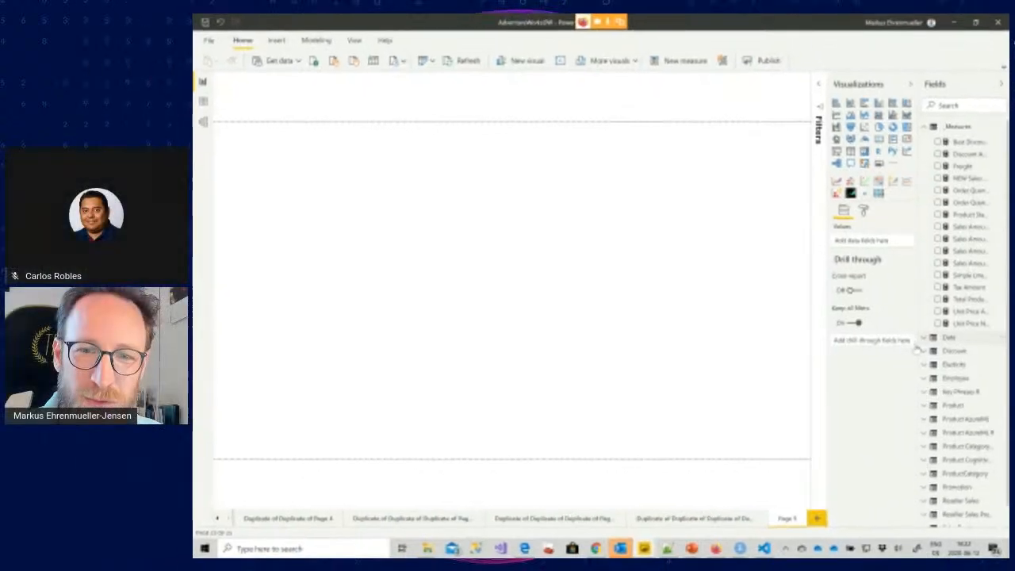
Create a table visual with Date, Discount Amount, Freight, Order Quantity, Order Quantity NEW, Product Standard Cost, Sales Amount, Tax Amount, Total Product Cost and Unit Price AVG
left_click(845, 341)
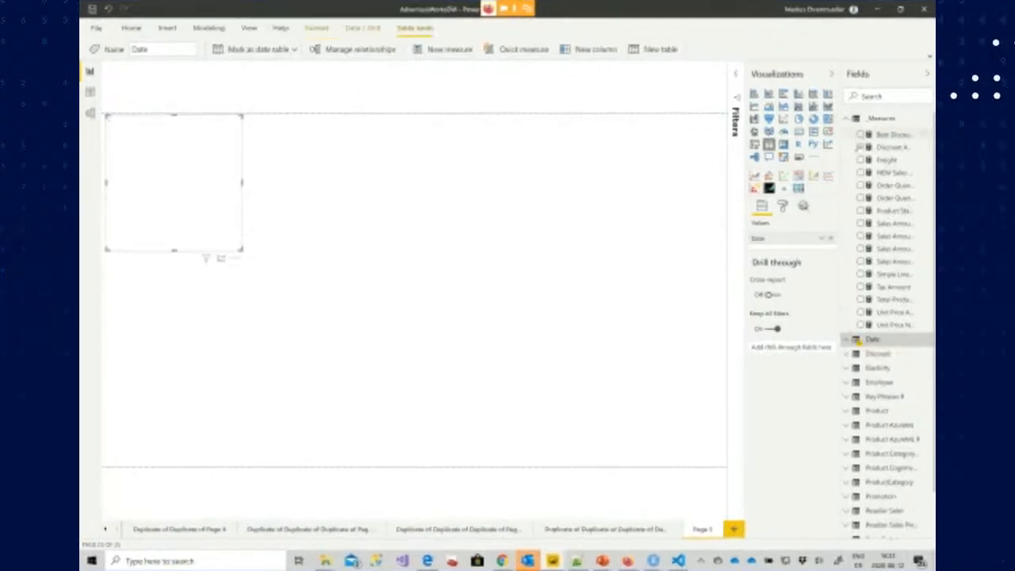
left_click(860, 146)
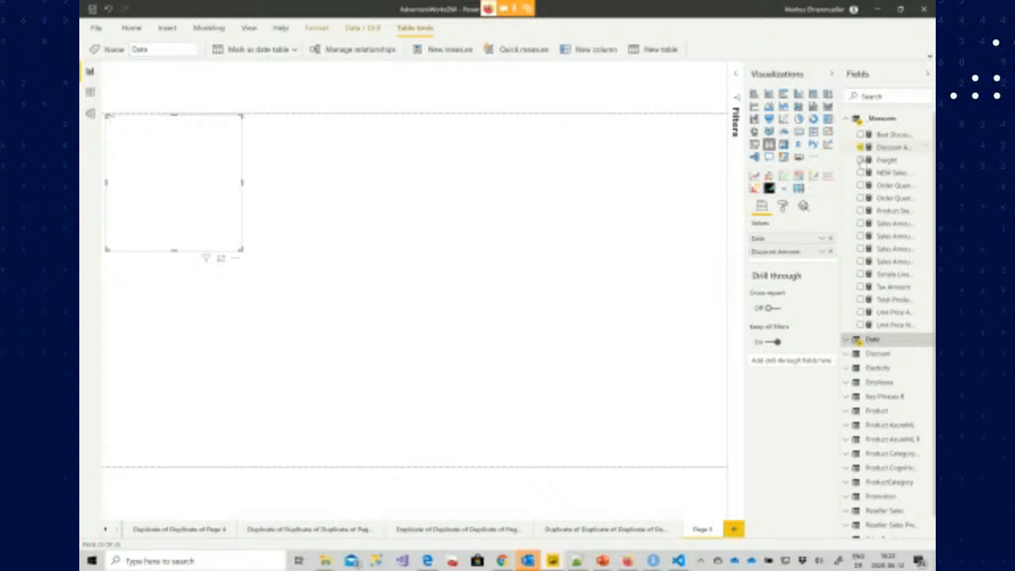
left_click(860, 160)
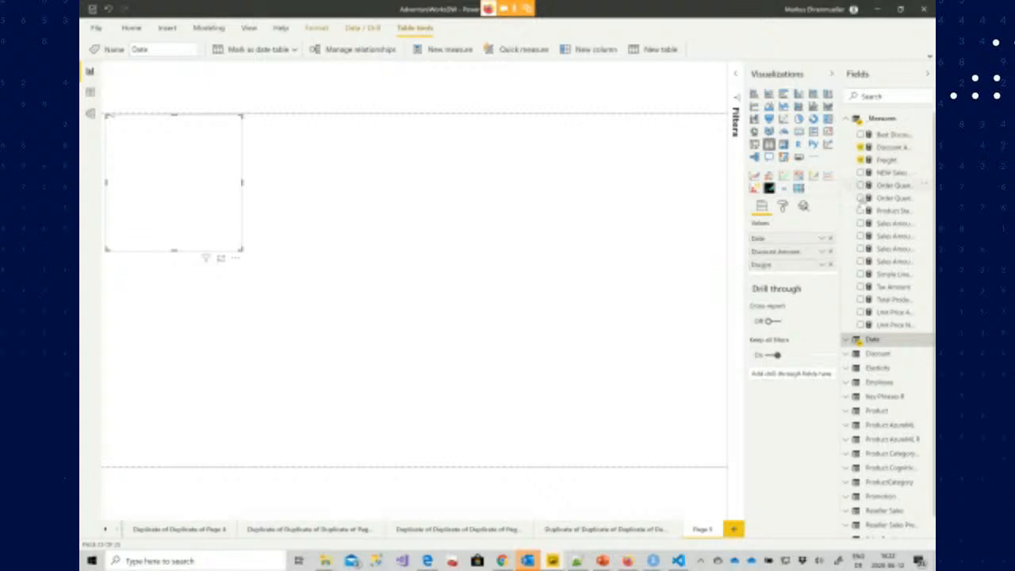
left_click(860, 185)
left_click(861, 198)
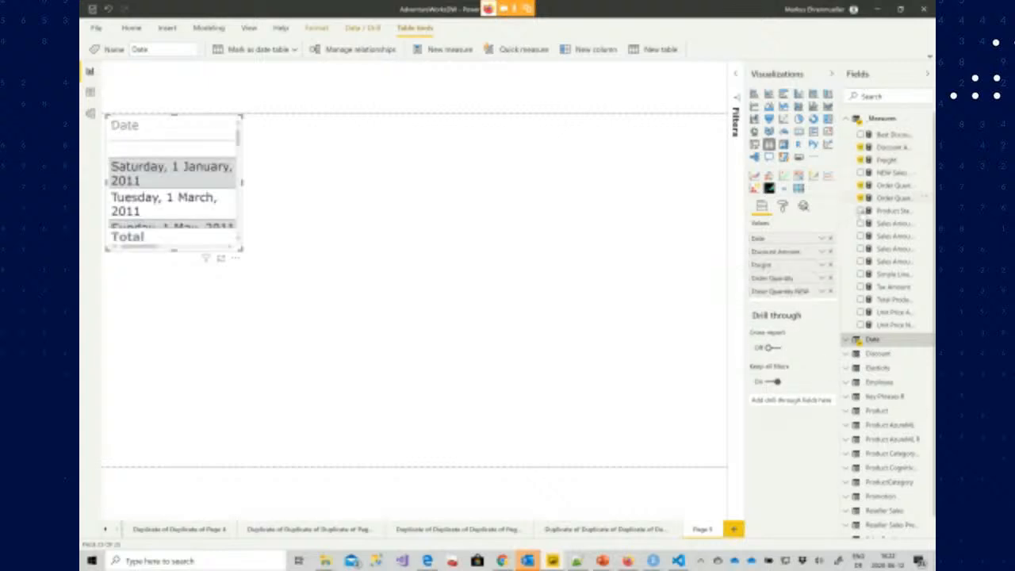
left_click(860, 210)
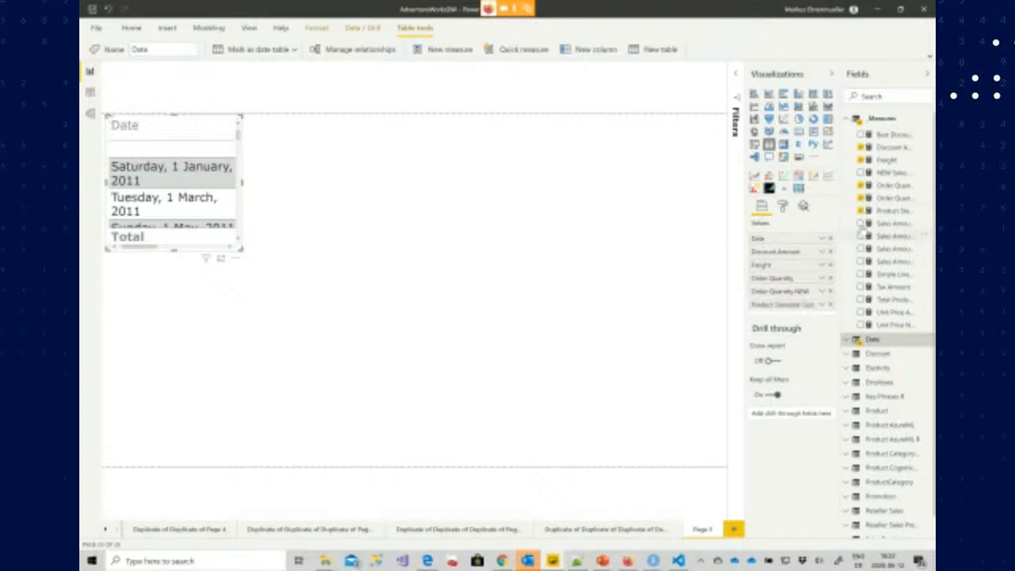
left_click(860, 224)
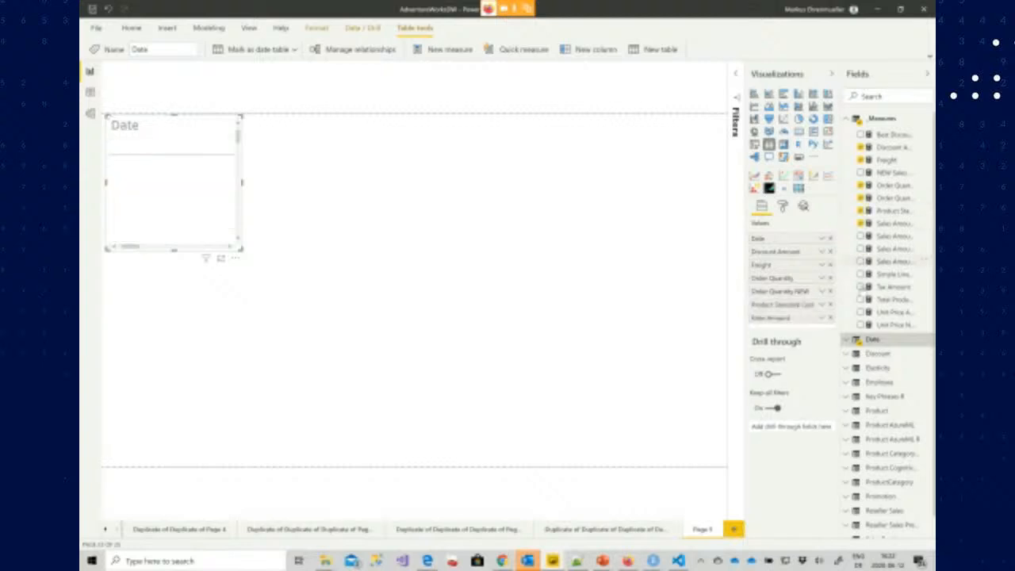
left_click(861, 287)
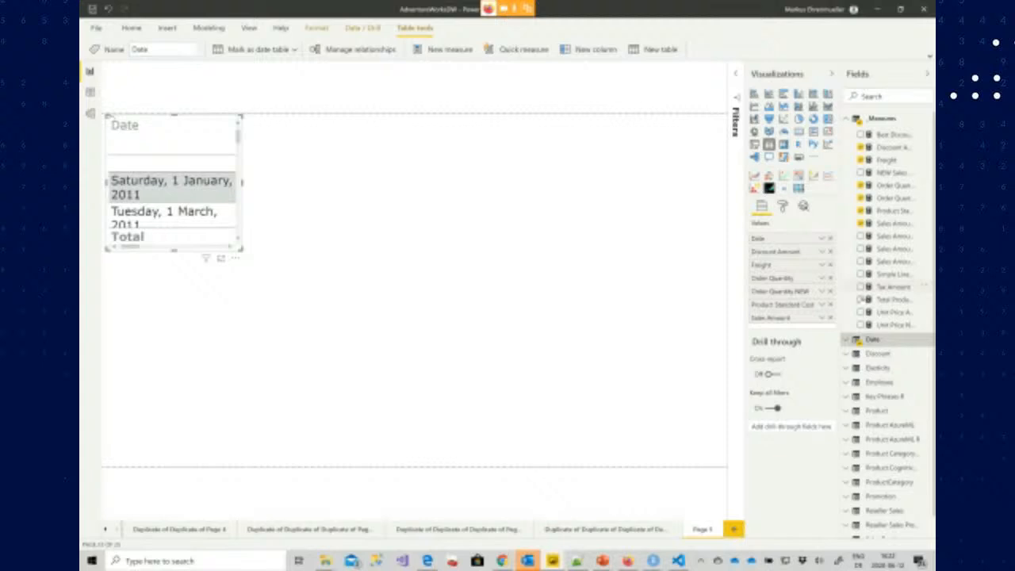
left_click(861, 299)
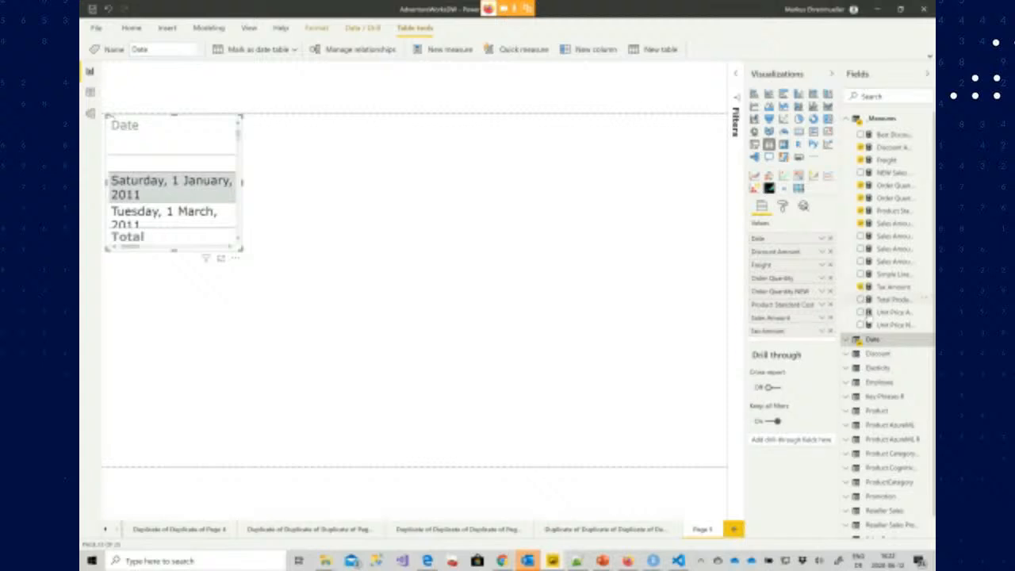
left_click(861, 312)
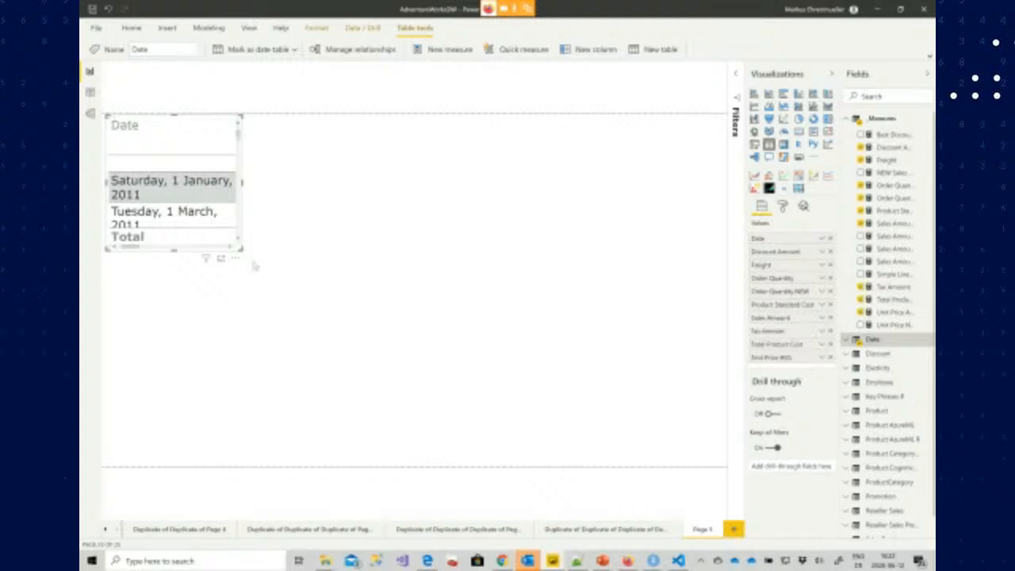
Enlarge the table visual across the page and remove the Date field from its values
left_click_drag(463, 350, 790, 452)
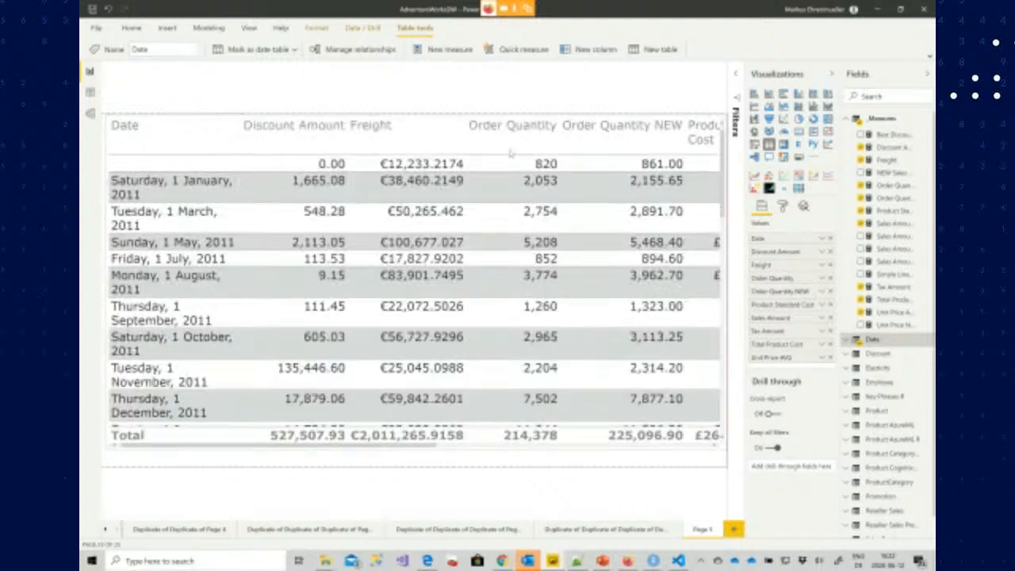
left_click(566, 157)
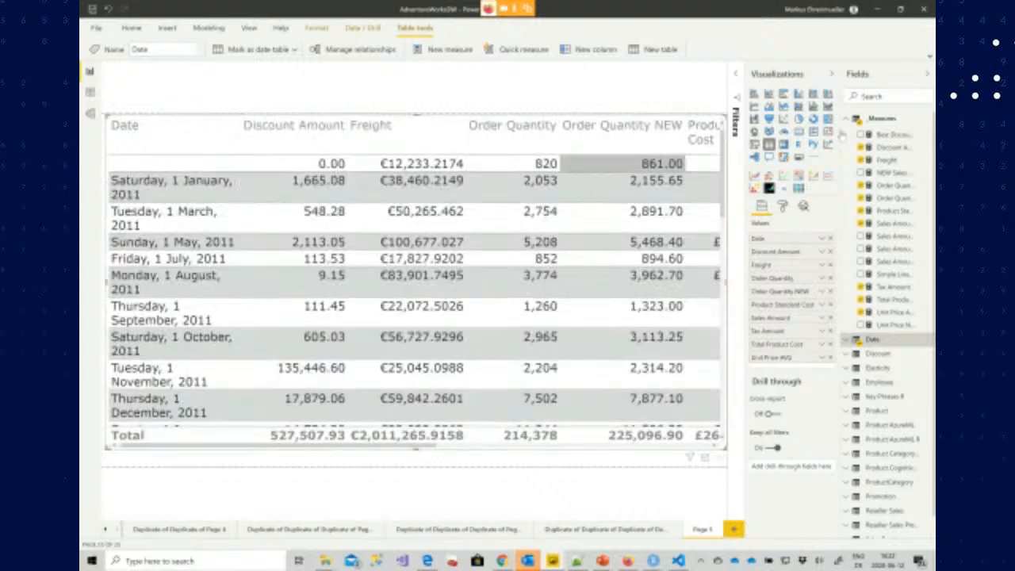
left_click(831, 239)
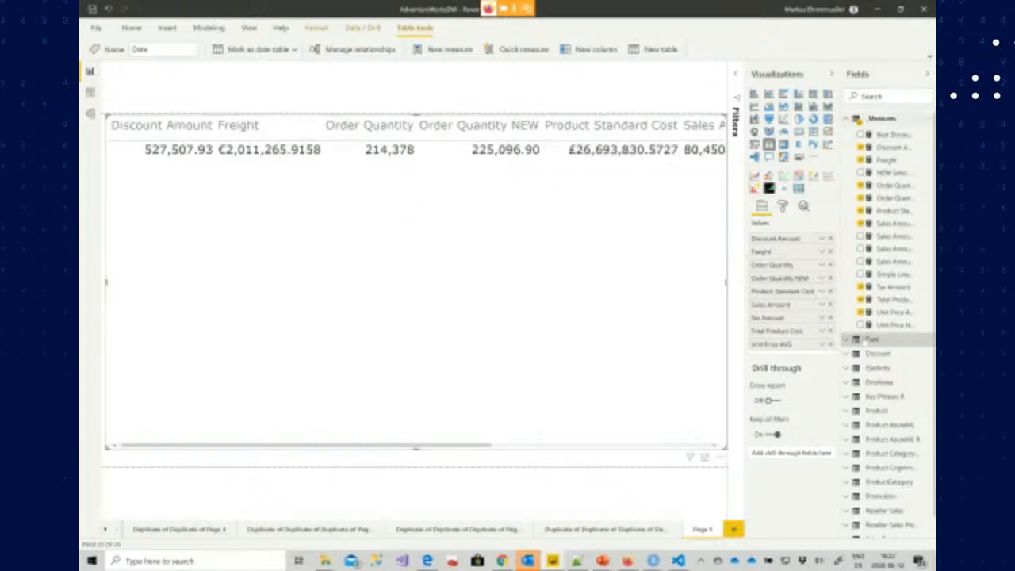
Add the Date column back as the first value and convert the visual into a Correlation plot
left_click(846, 339)
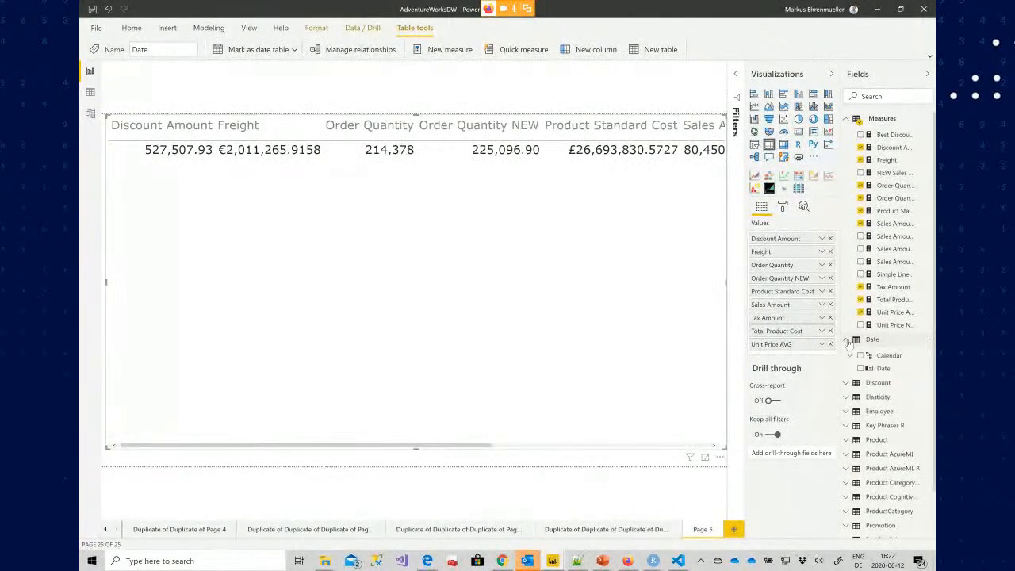
left_click_drag(810, 349, 780, 239)
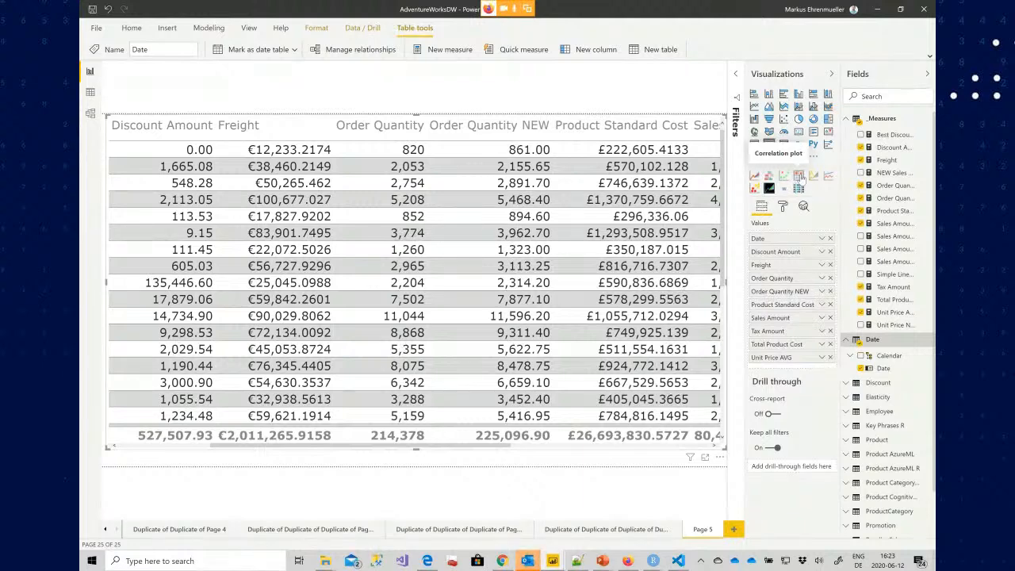
left_click(799, 178)
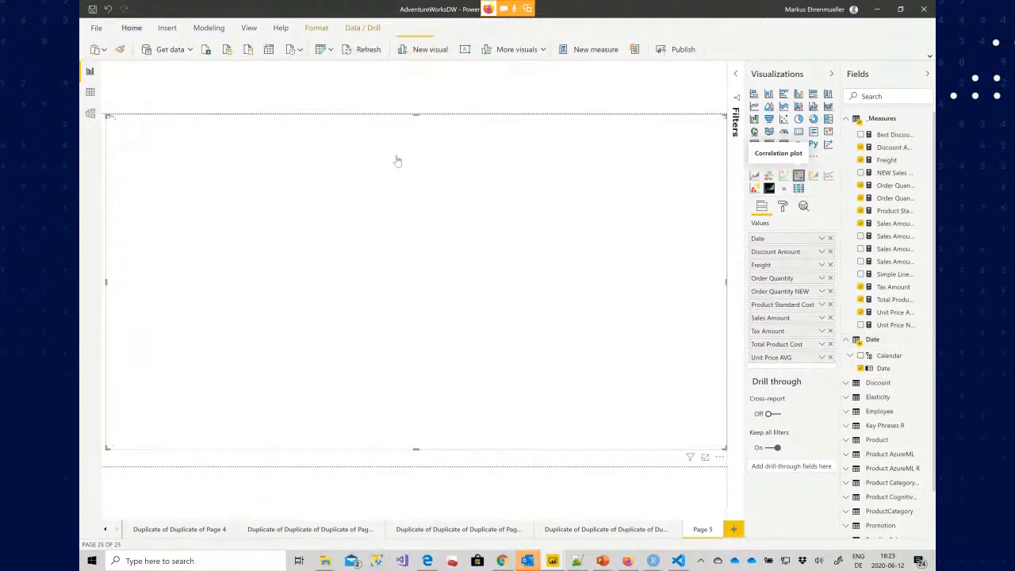
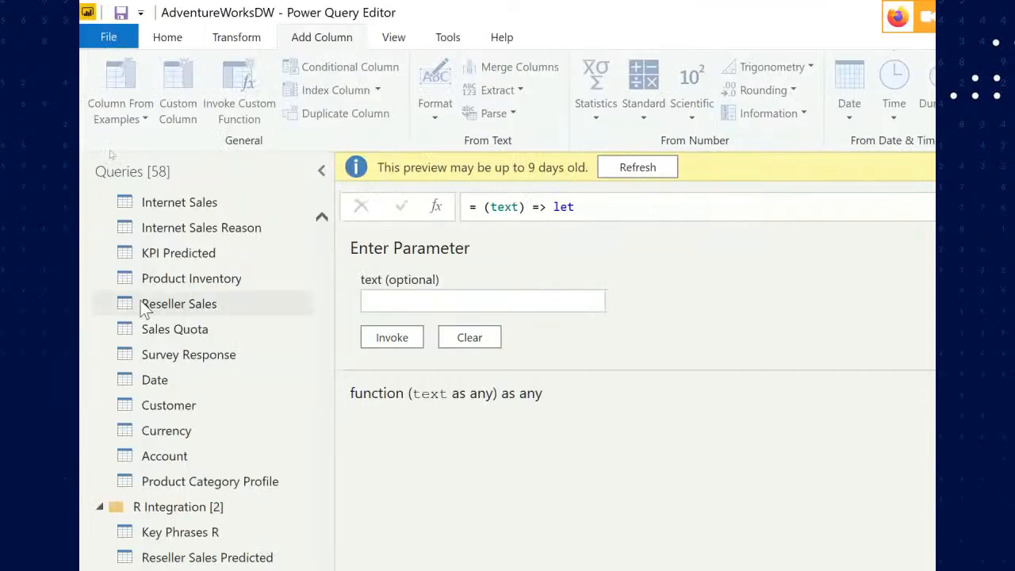
Open the ToAzureMLJson function in the Advanced Editor to review its code, then close the editor
scroll(152, 299, "up", 5)
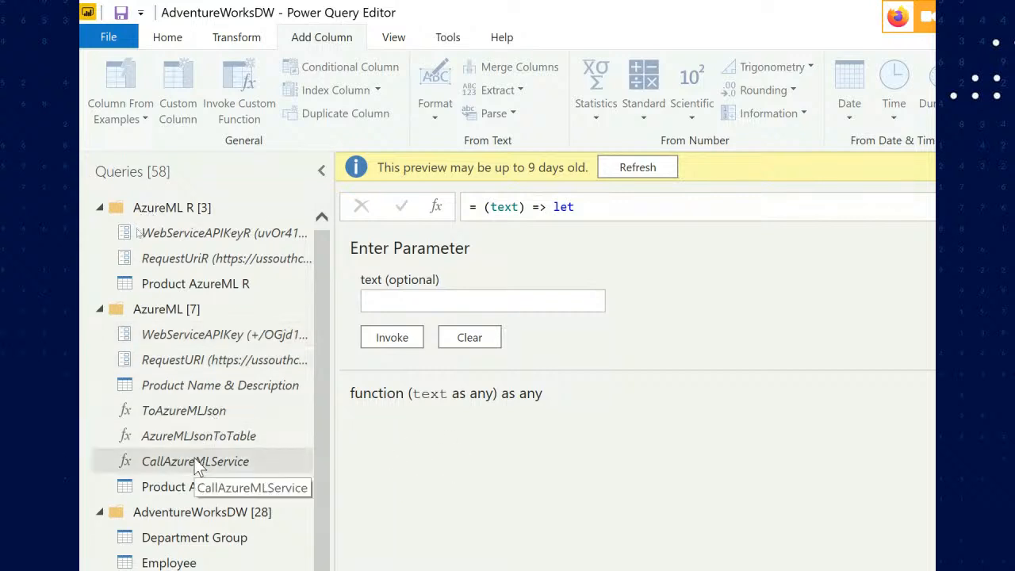
right_click(205, 417)
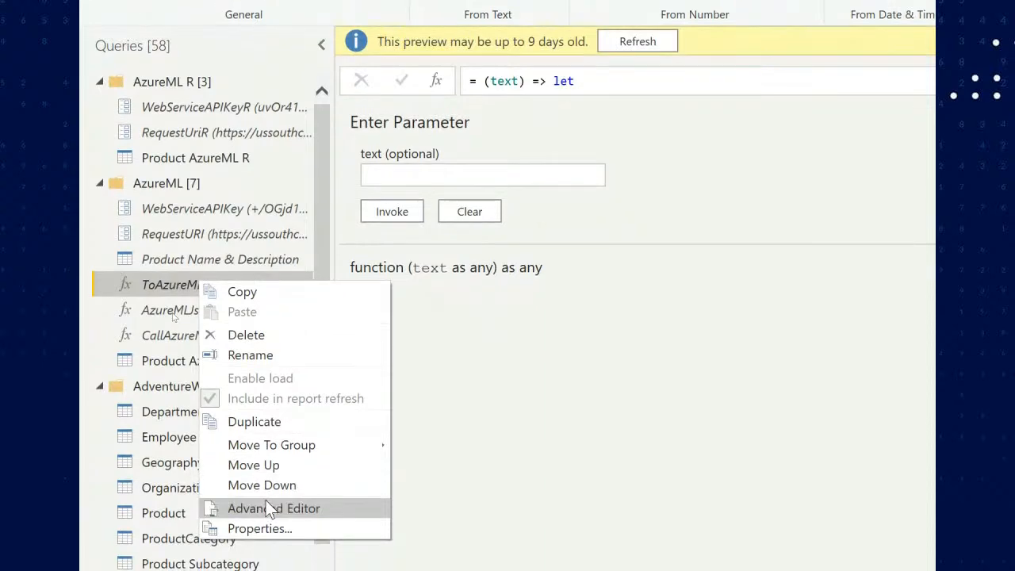
left_click(270, 508)
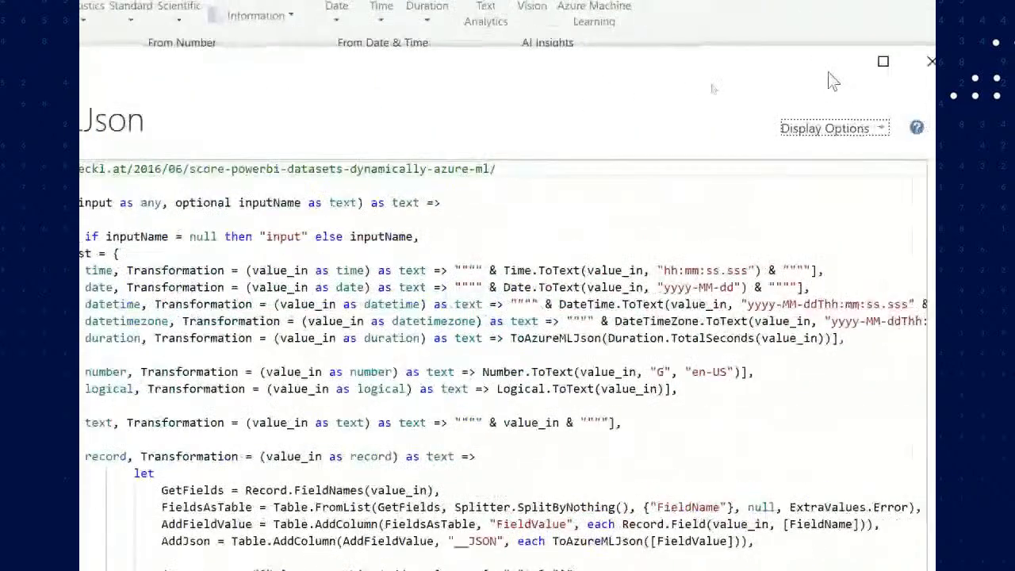
left_click(873, 61)
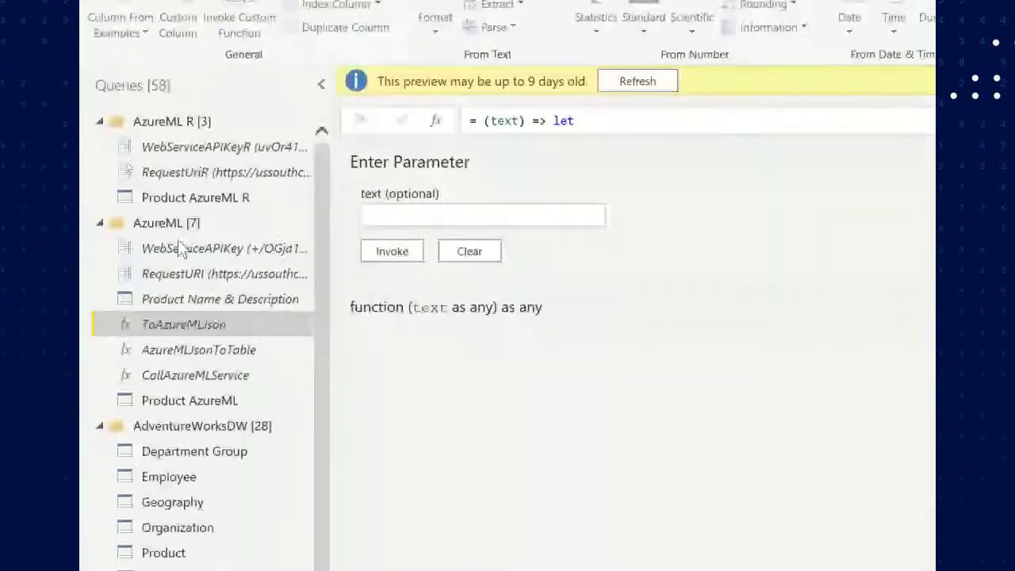
Open the AzureMLJsonToTable function in the Advanced Editor to review its code, then close the editor
left_click(191, 353)
right_click(187, 349)
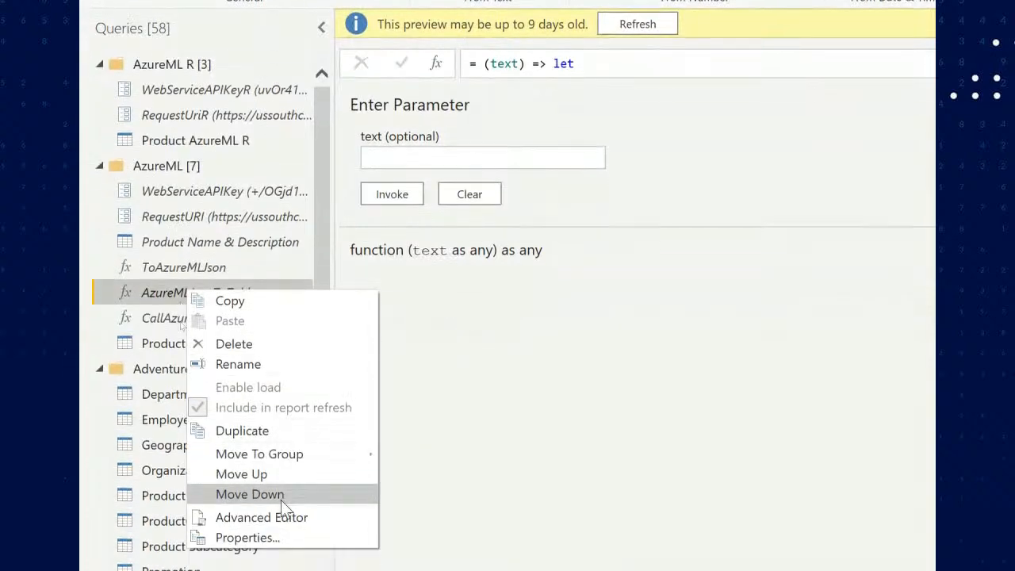
left_click(282, 508)
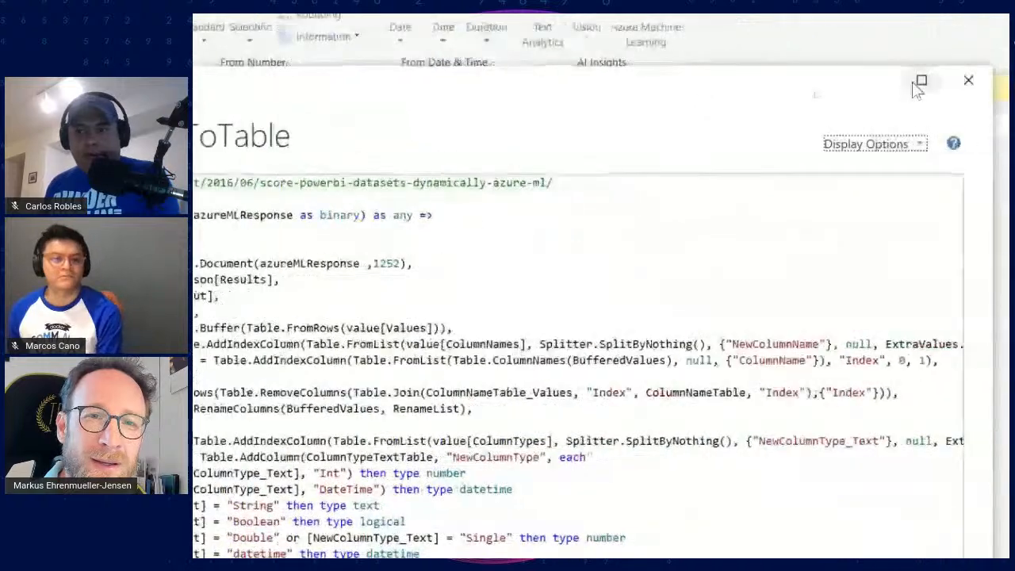
left_click(879, 80)
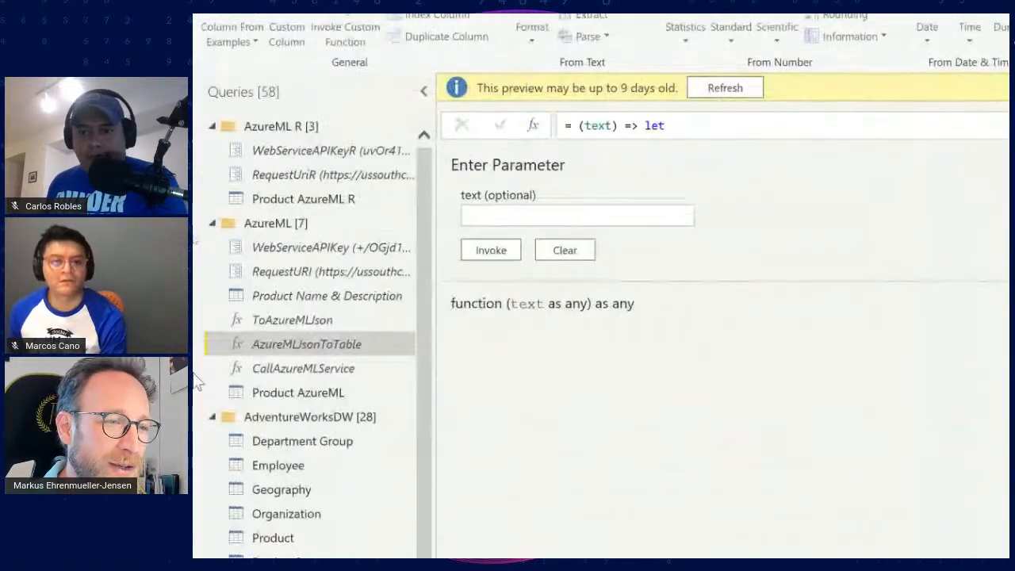
Review the CallAzureMLService function in the Advanced Editor, highlighting its parameters and the Web.Contents call, then close it
right_click(297, 368)
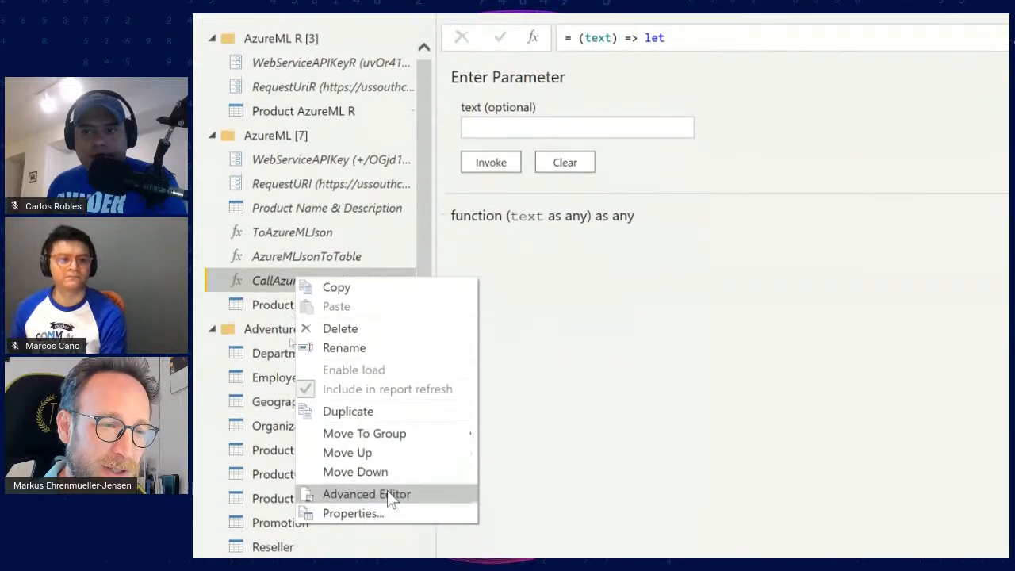
left_click(388, 493)
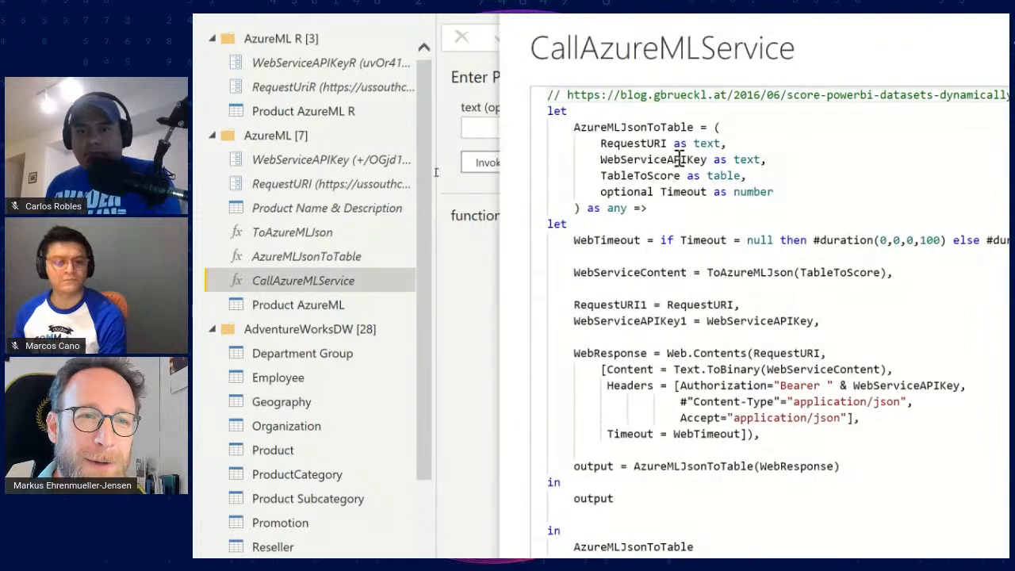
left_click(574, 128)
left_click_drag(574, 127, 720, 195)
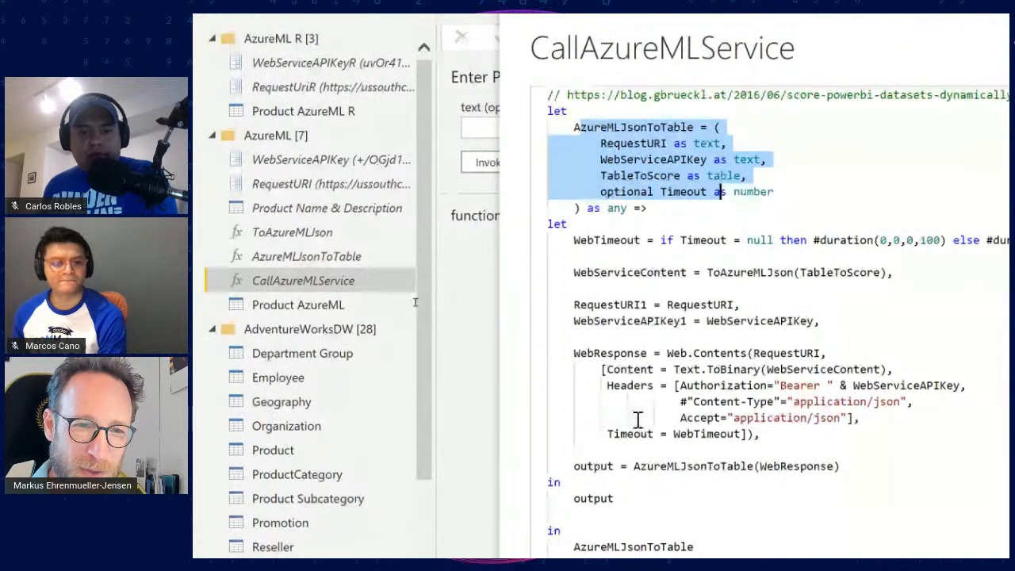
left_click_drag(667, 352, 746, 354)
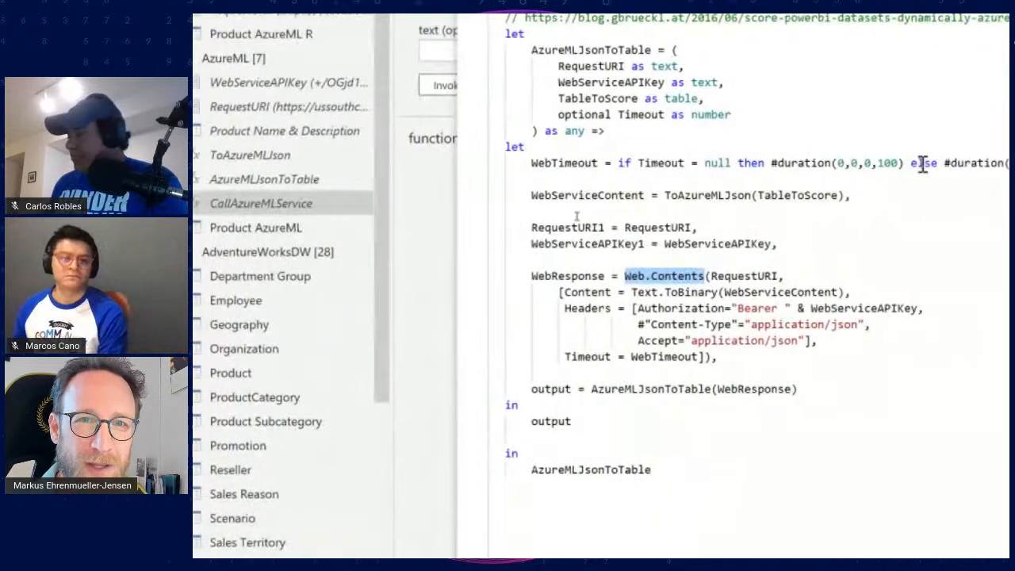
left_click(910, 80)
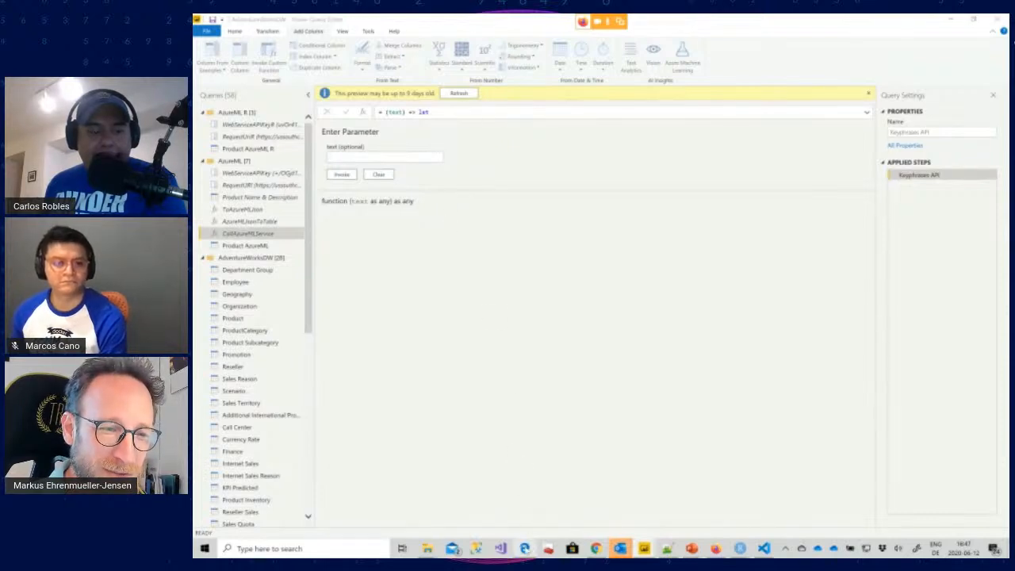
Open a new Microsoft Edge window and go to portal.azure.com
right_click(525, 546)
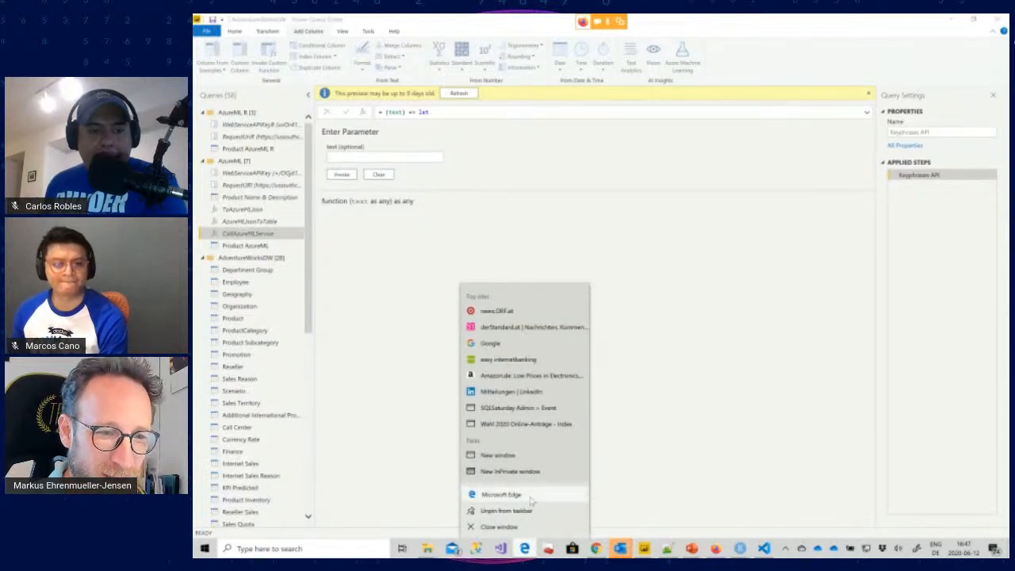
left_click(529, 494)
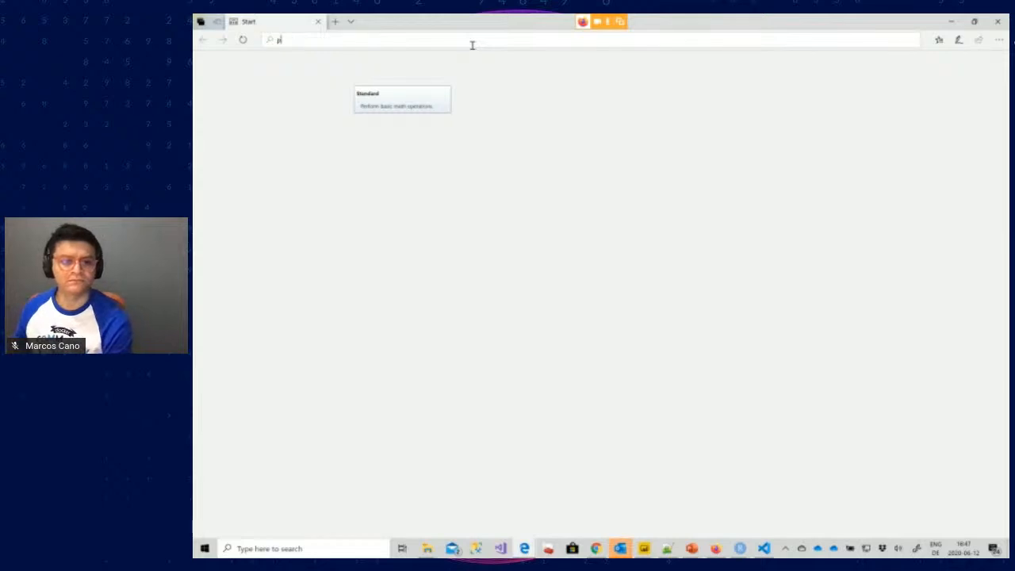
type("portalport")
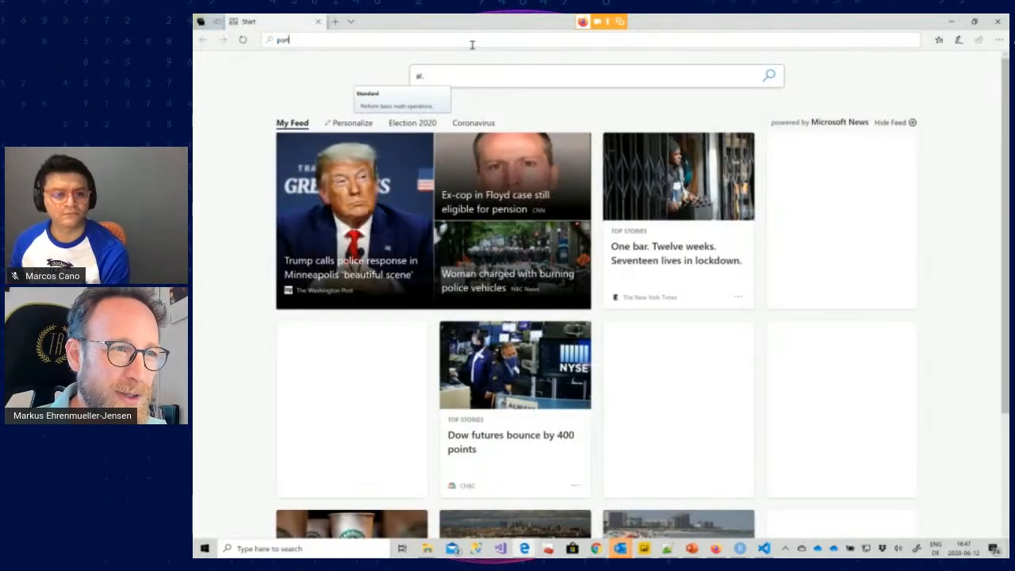
type("al.azure.com")
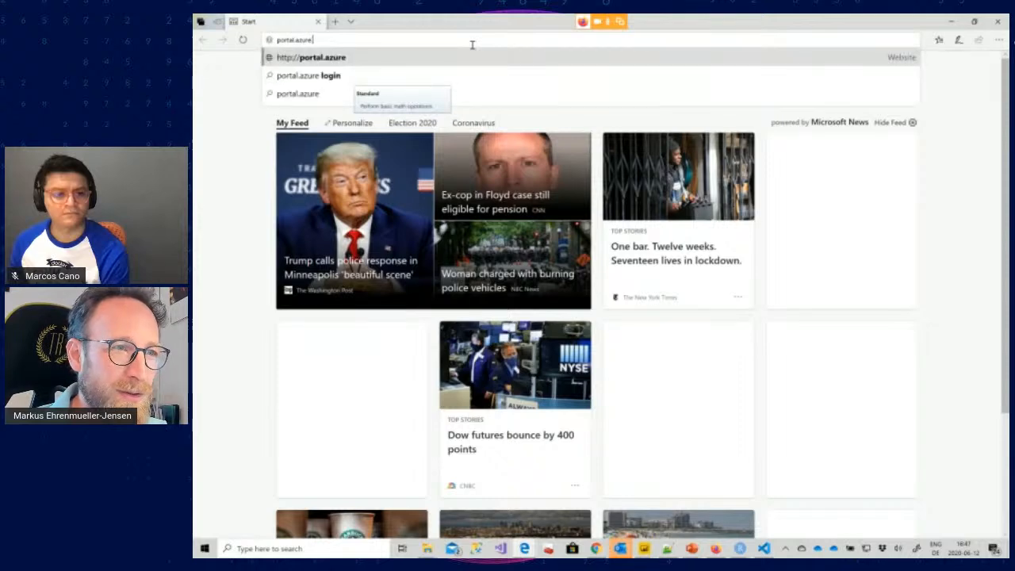
key("Return")
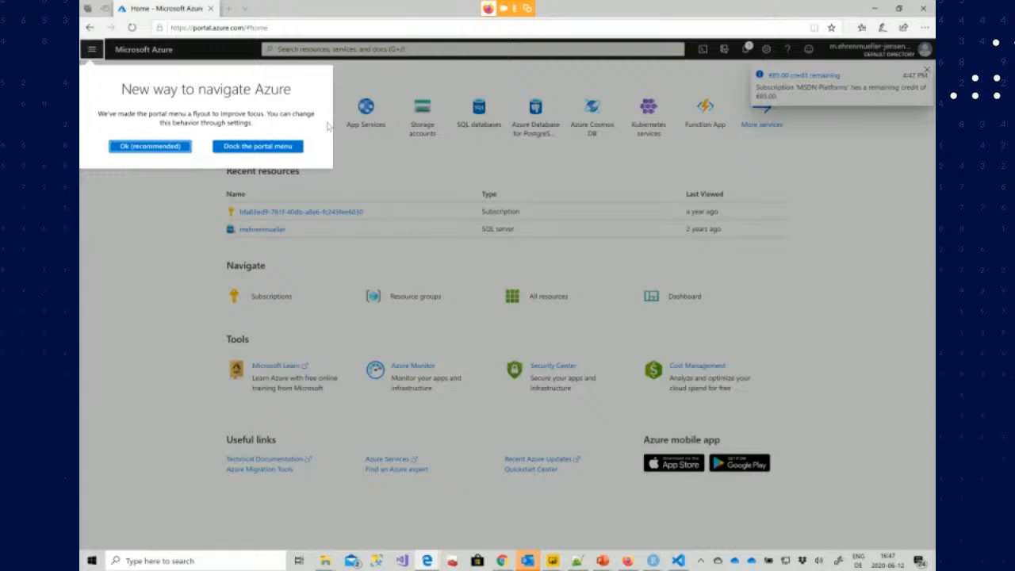
Cycle through the open application windows to switch to another program
key("alt+Tab")
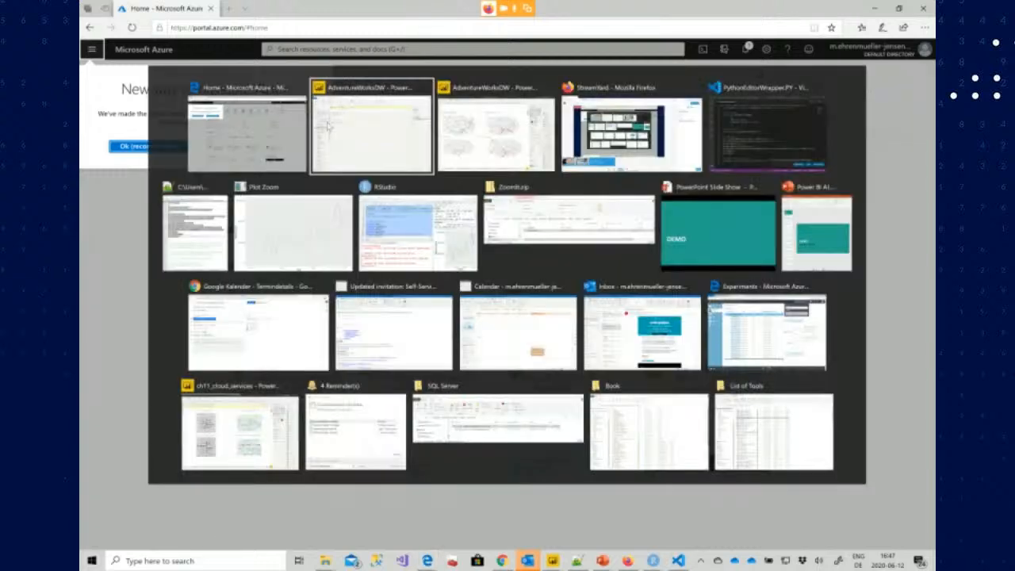
key("alt+Tab")
key("alt+Tab")
key("alt+Tab")
key("alt+Tab")
key("alt+Tab")
key("alt+Tab")
key("alt+Tab")
key("alt+Tab")
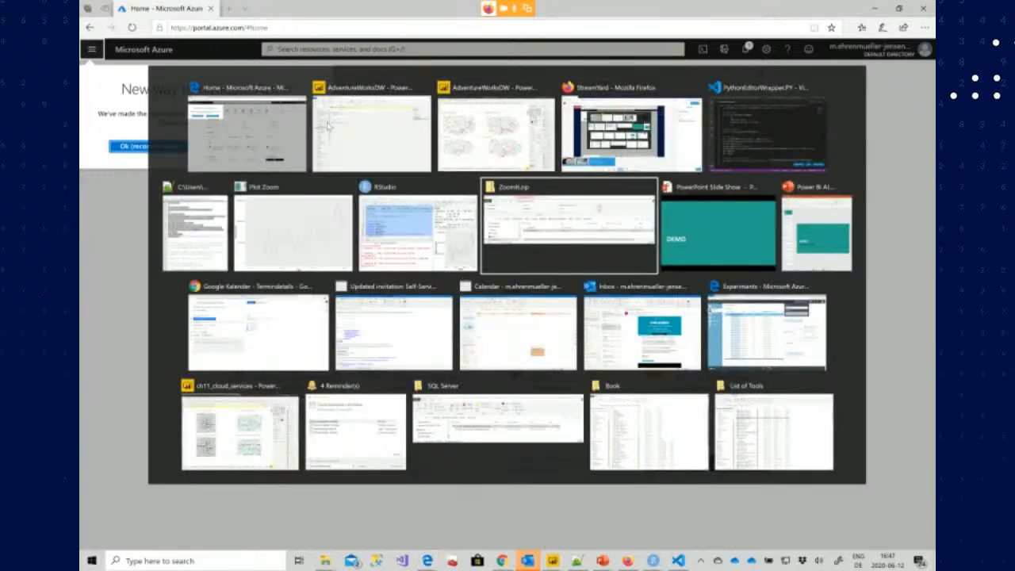